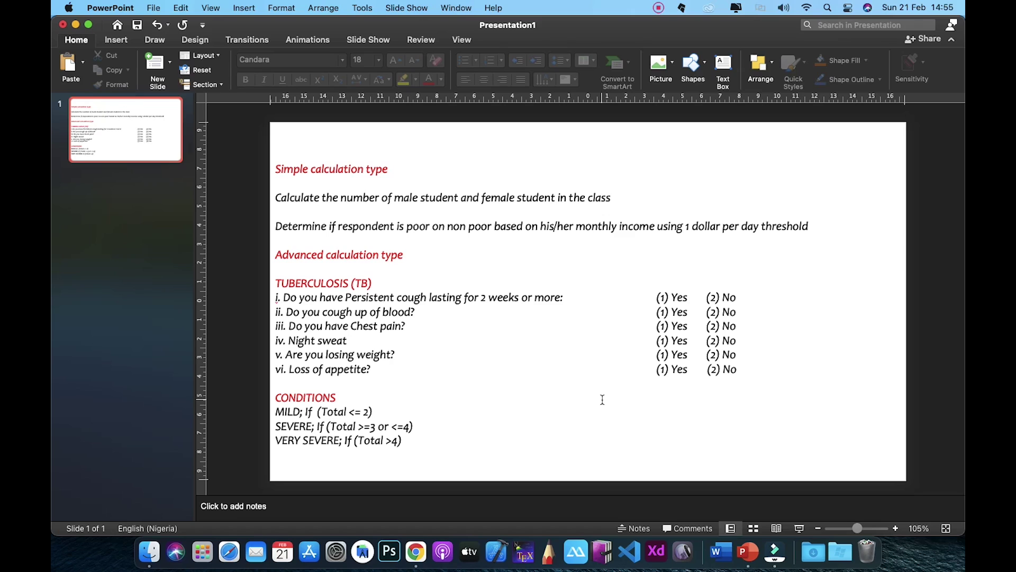
- Switch to KoboToolbox in Chrome, leave the open form, and start a new project built from scratch
left_click(414, 539)
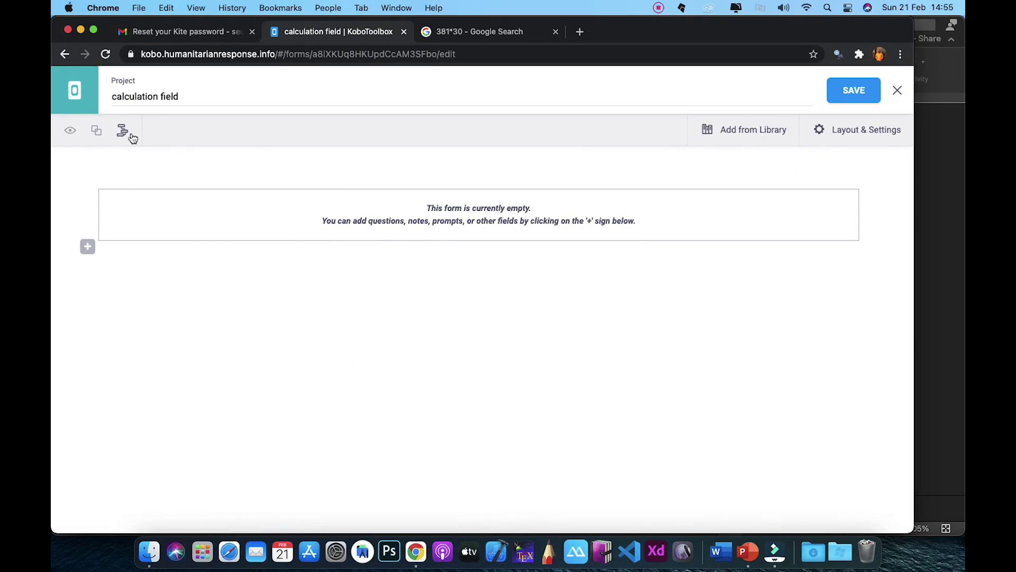
left_click(82, 104)
left_click(146, 135)
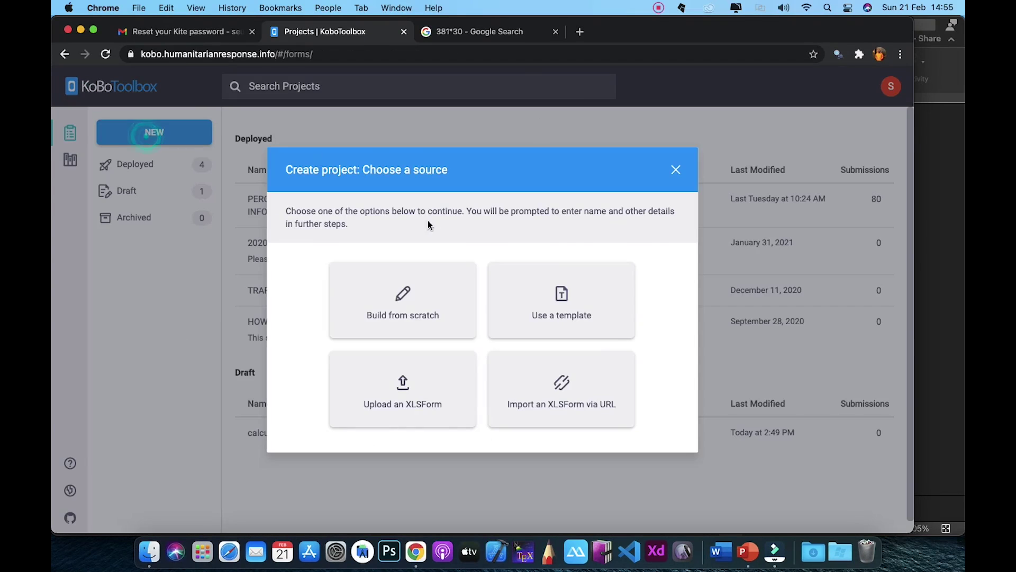
left_click(422, 318)
- Name the new project "calculation"
left_click(328, 221)
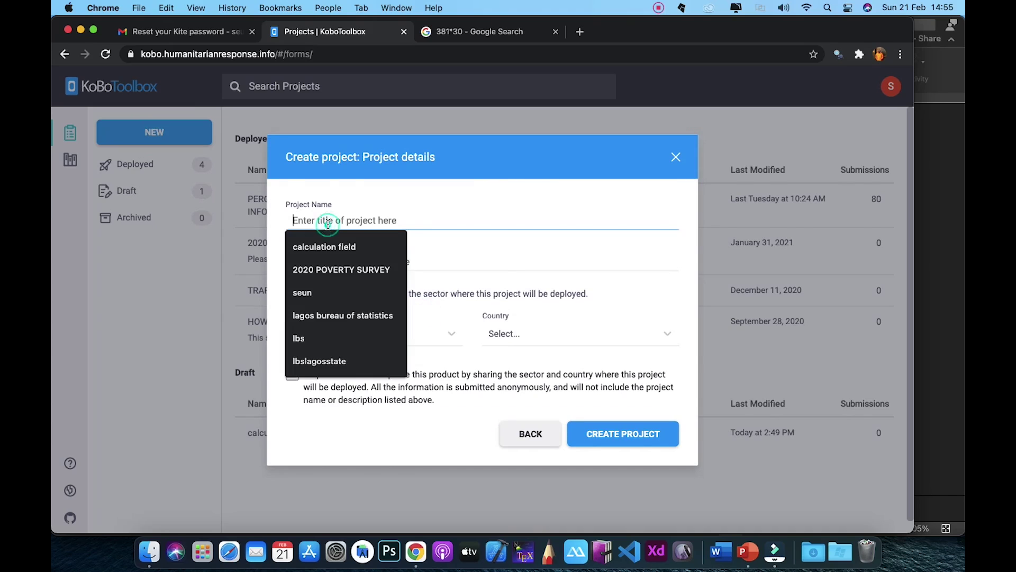
type("calcula")
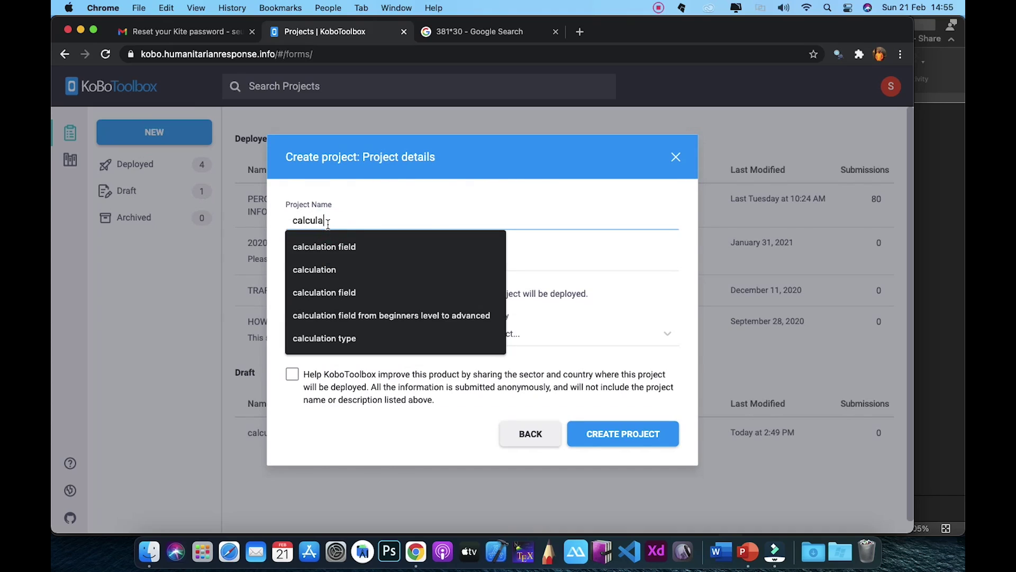
type("tion")
left_click(412, 218)
left_click(610, 302)
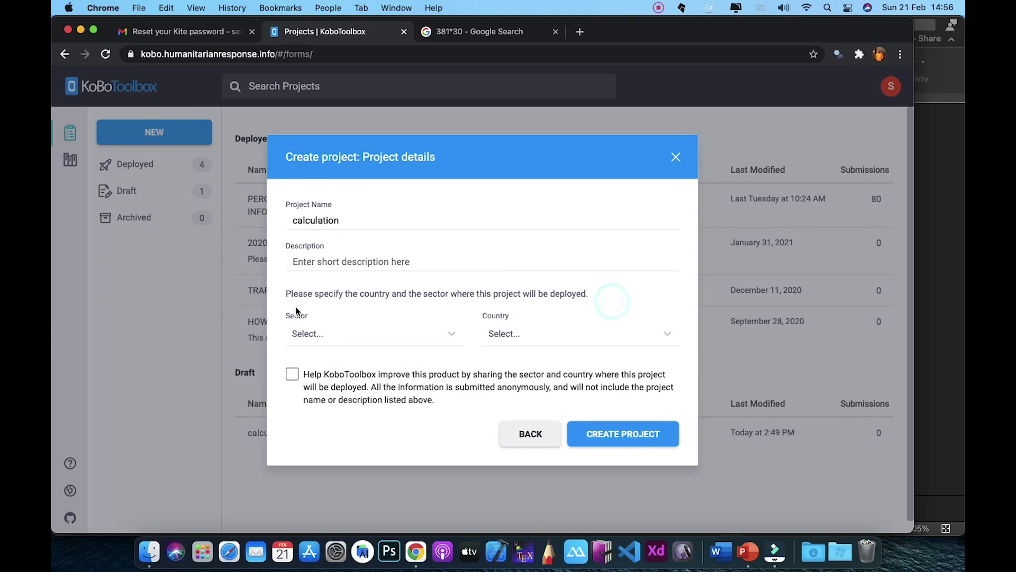
- Set the project's sector to Other and country to Nigeria, and create the project
left_click(324, 339)
type("other")
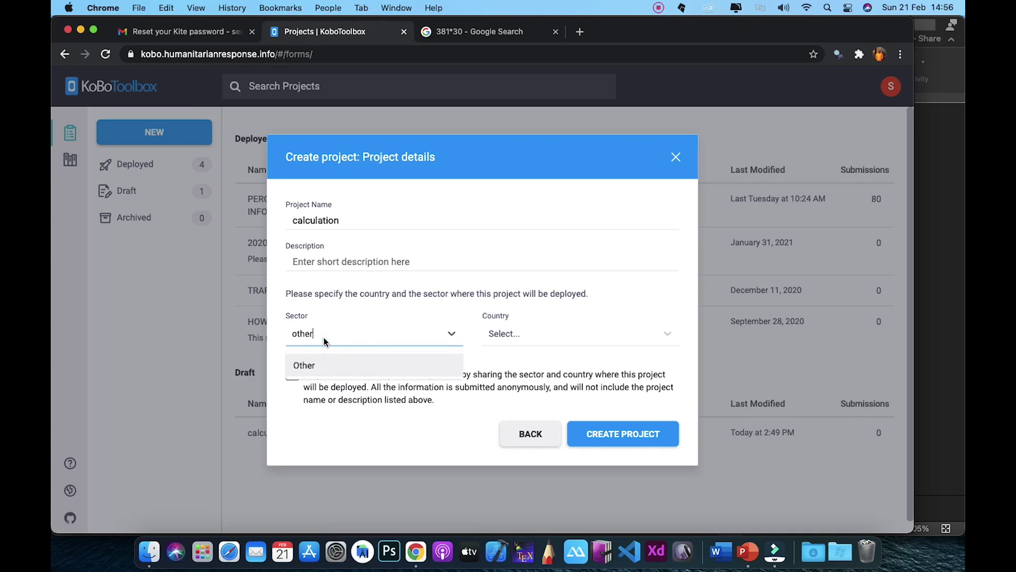
left_click(370, 362)
left_click(513, 341)
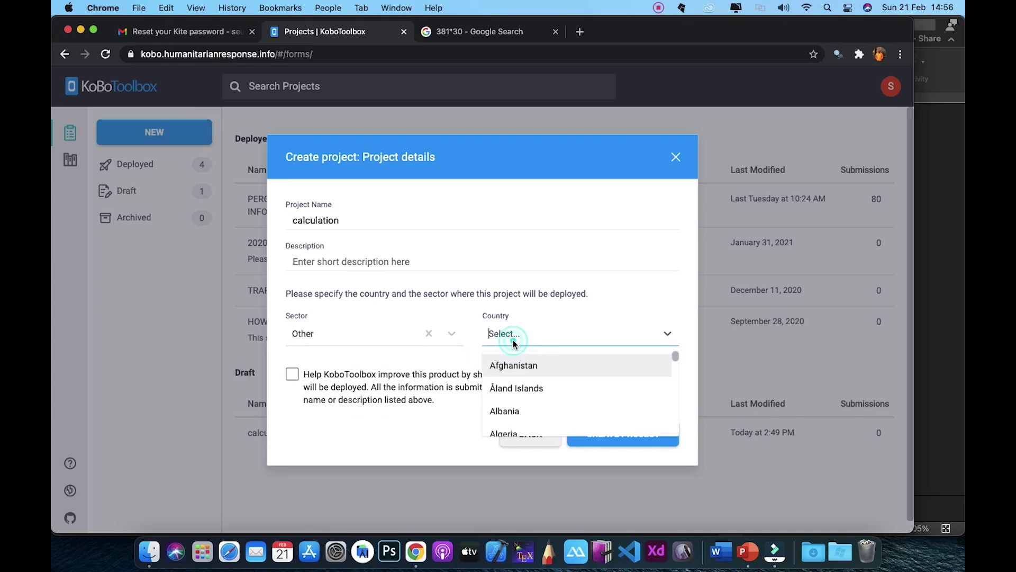
type("nigeria")
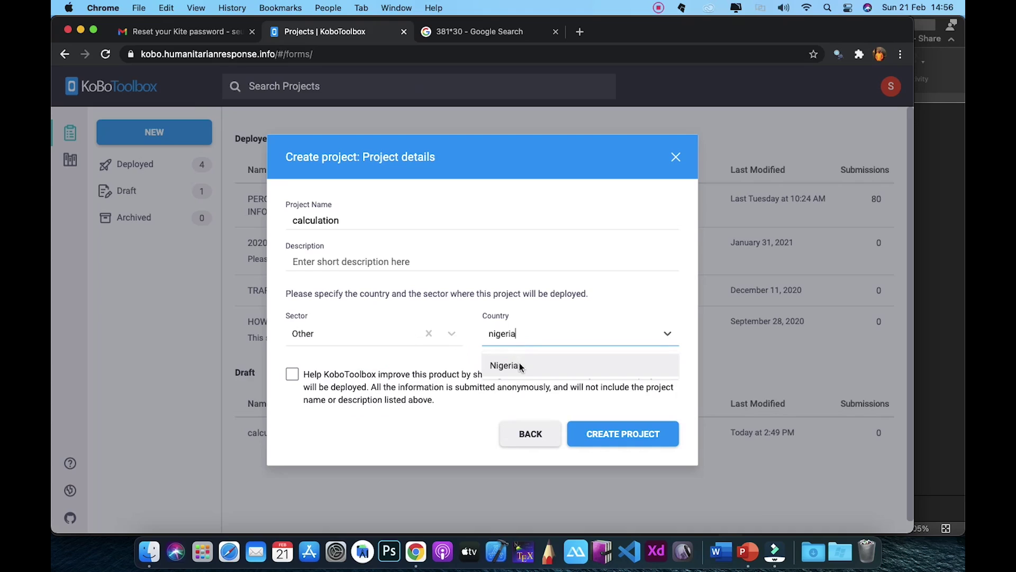
left_click(522, 367)
left_click(637, 433)
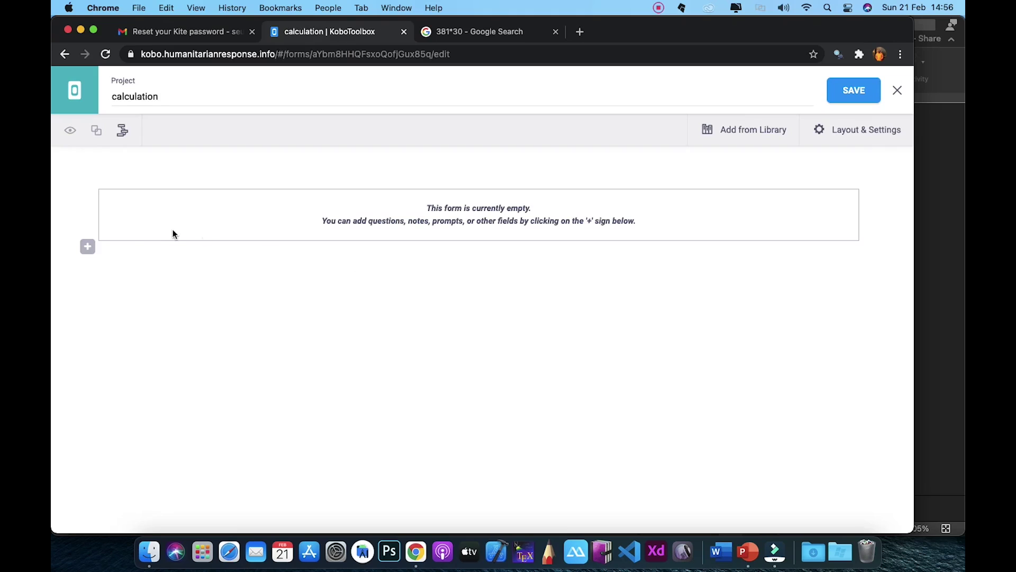
- Add a first question labelled "male student" of the Number type, consulting the exercise list in PowerPoint
left_click(88, 248)
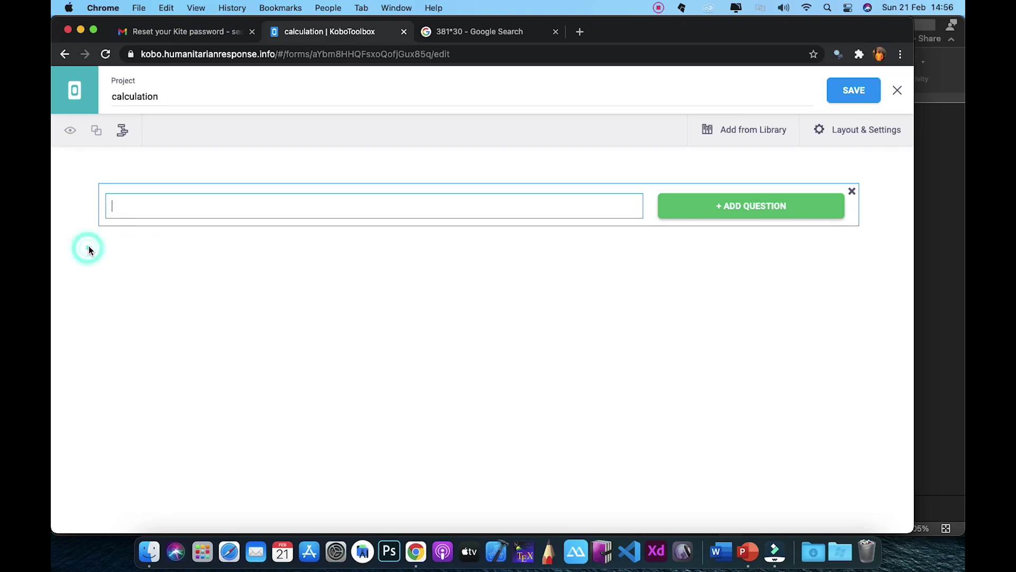
left_click(748, 548)
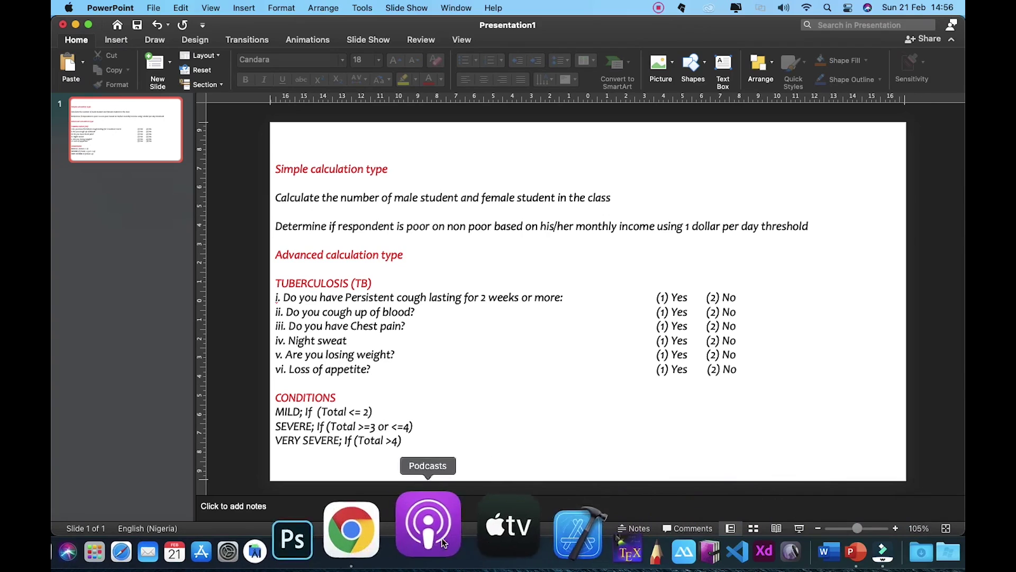
left_click(416, 529)
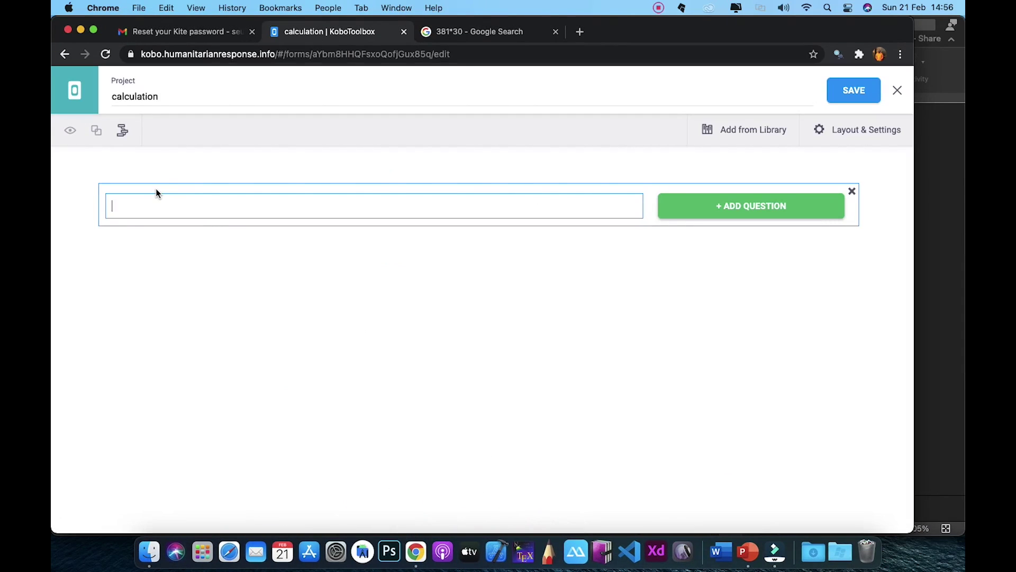
type("male ")
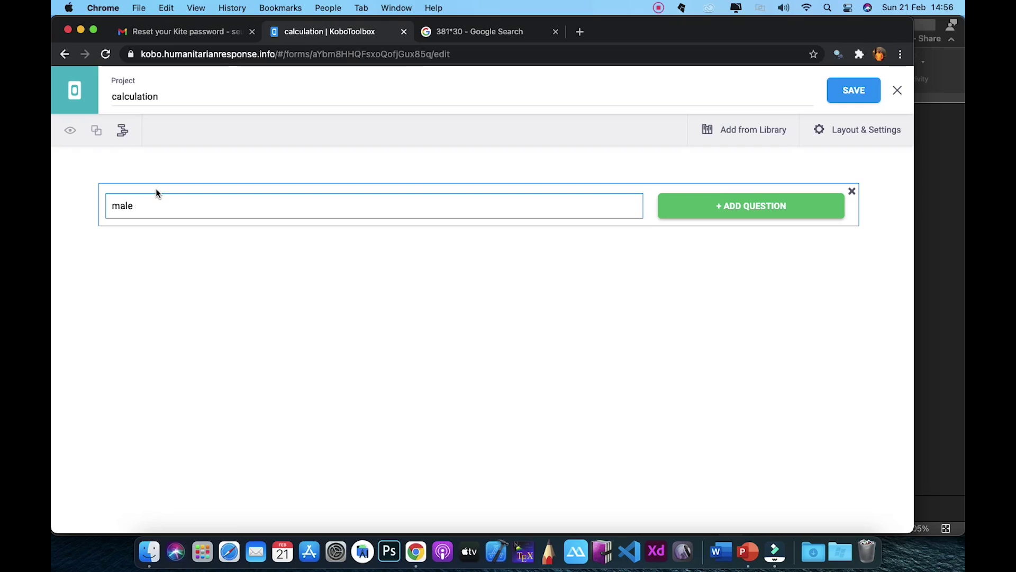
type("student")
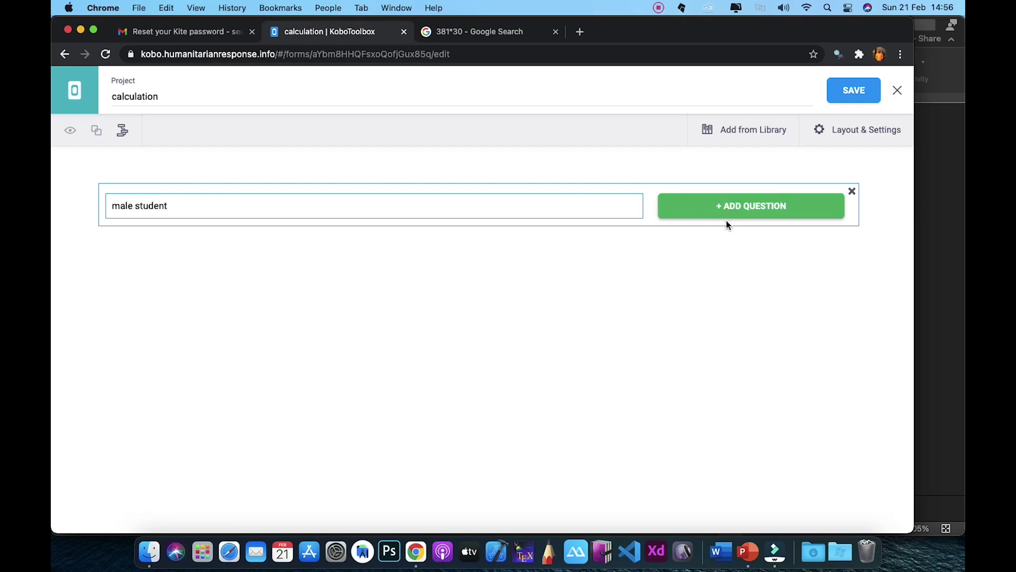
left_click(720, 204)
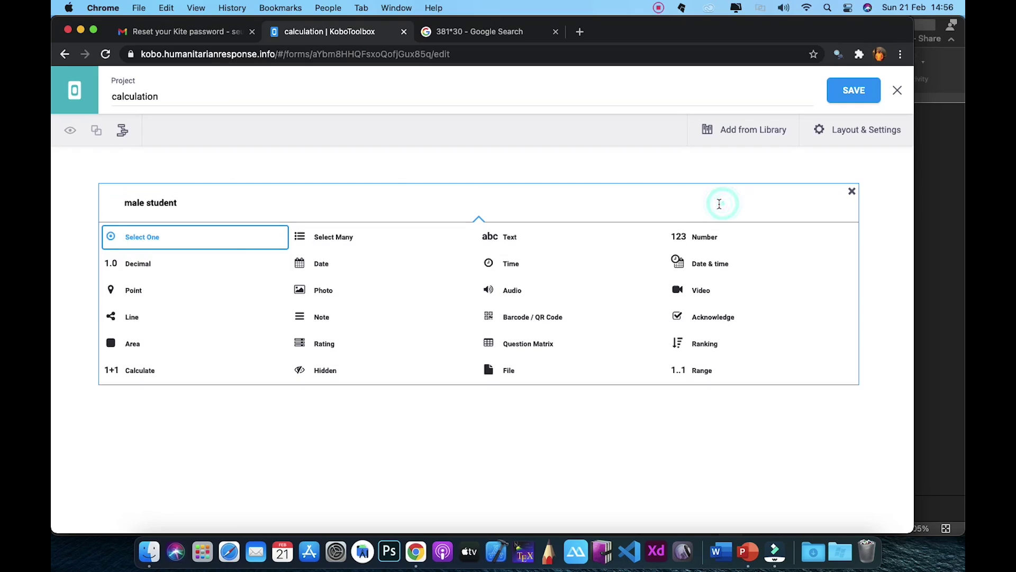
left_click(691, 239)
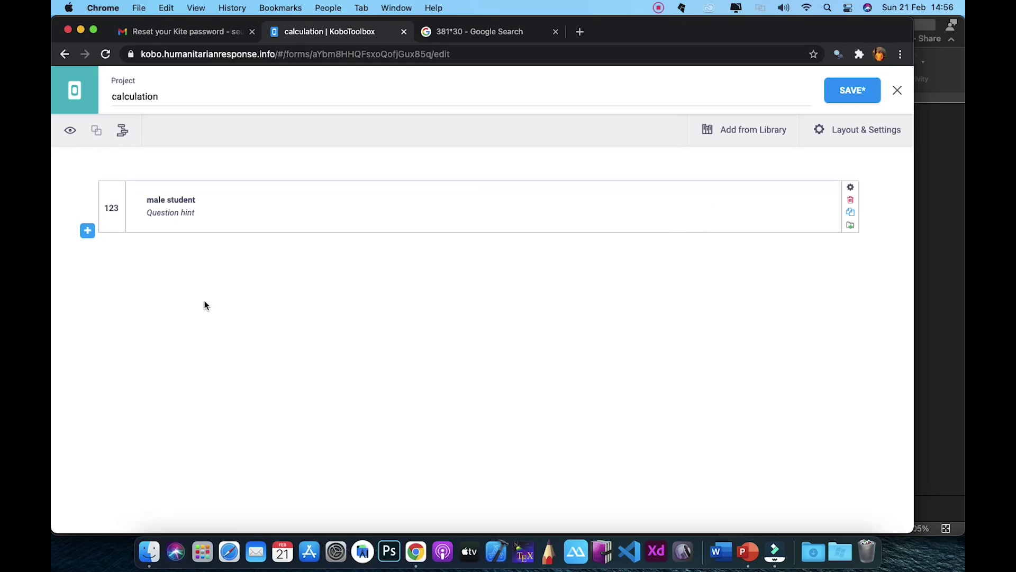
- Add a second Number question labelled "female student" below the male student question
left_click(87, 230)
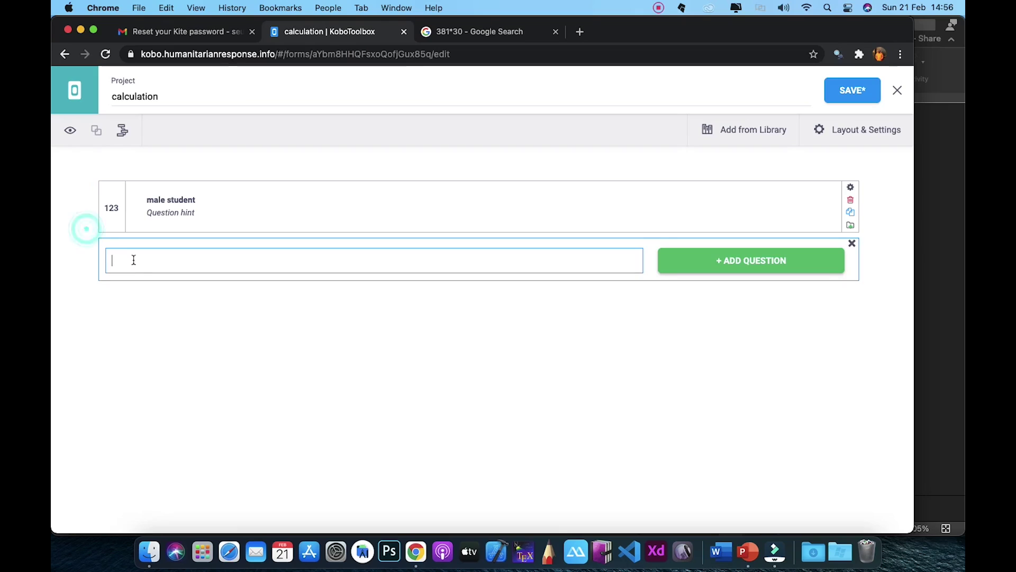
type("femlae")
key("BackSpace")
key("BackSpace")
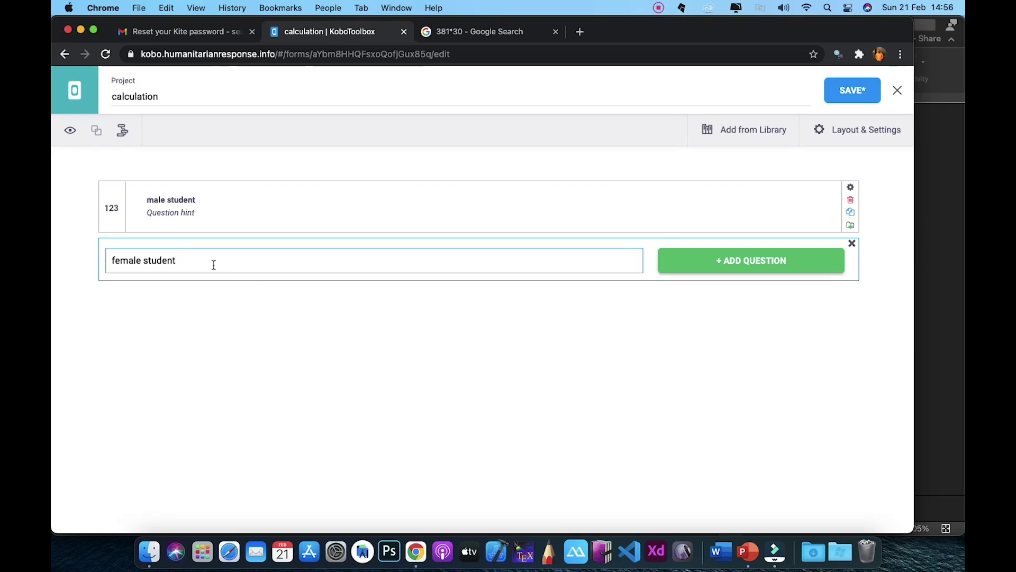
left_click(737, 250)
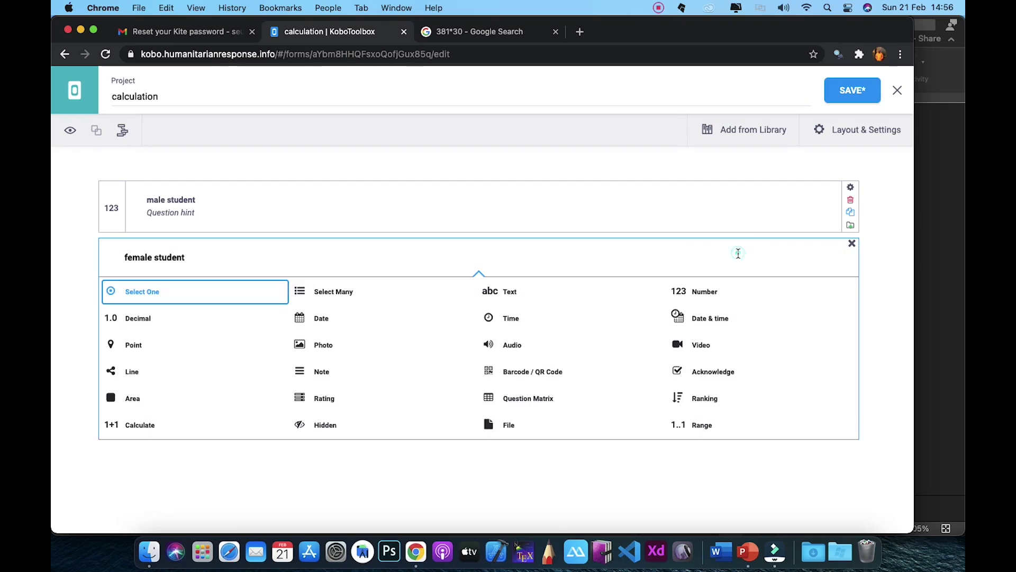
left_click(706, 294)
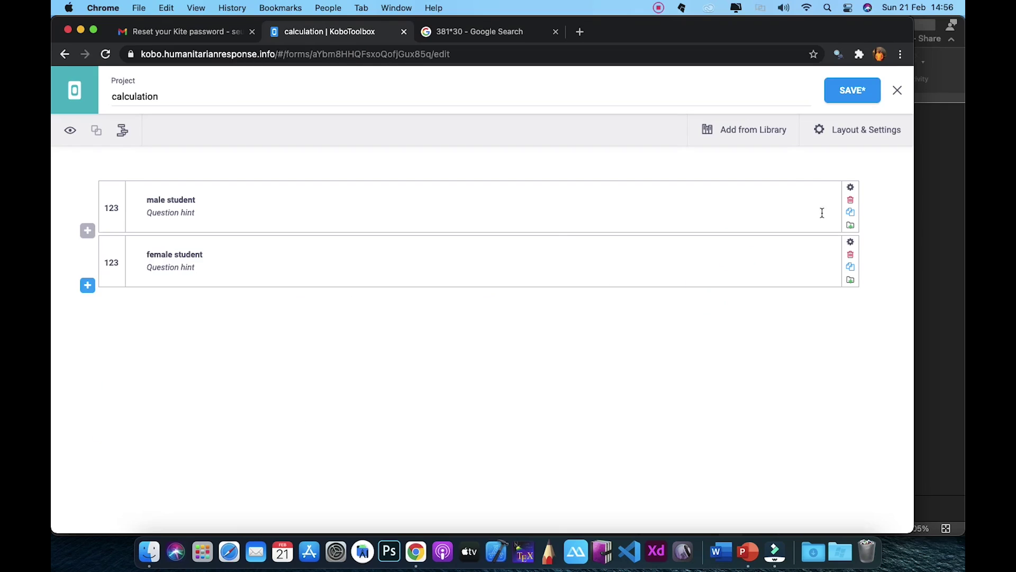
- Set the data column name of the male student question to "male" and close its settings
left_click(853, 188)
double_click(538, 256)
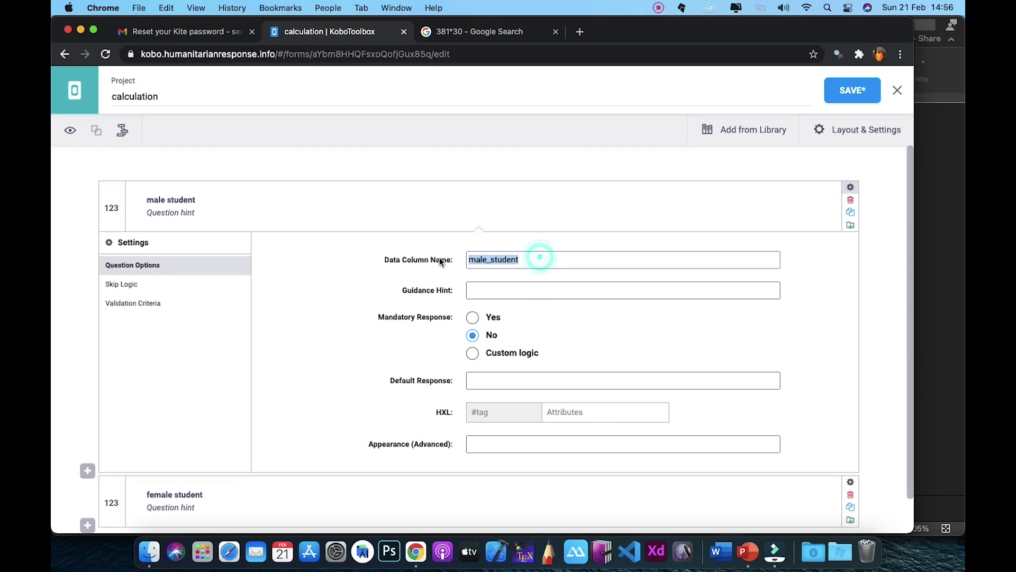
type("male")
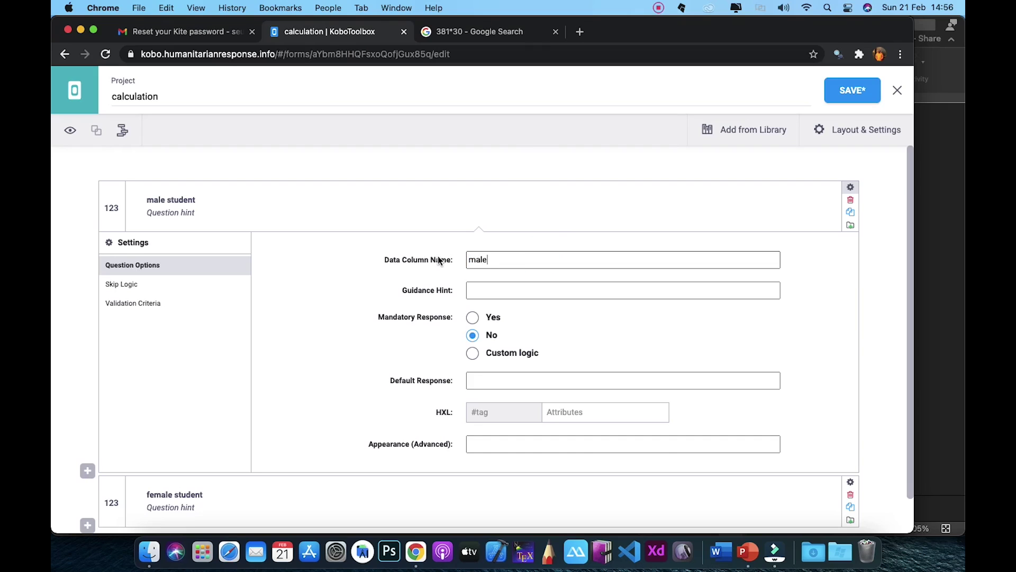
left_click(852, 188)
- Try "q1" as the male student question's data column name and change it back to "male"
left_click(853, 188)
left_click_drag(494, 260, 466, 260)
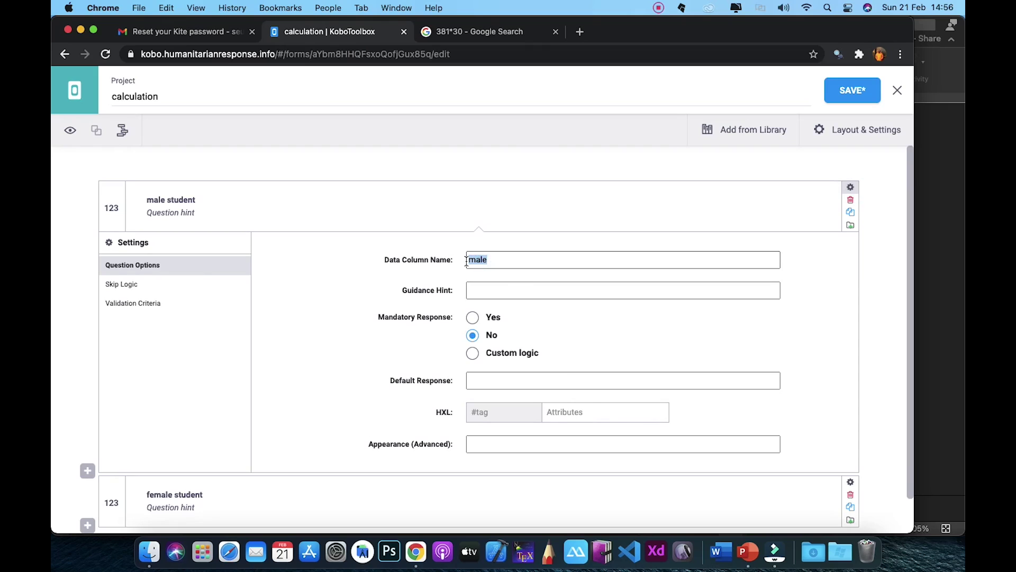
type("q1")
type("mal")
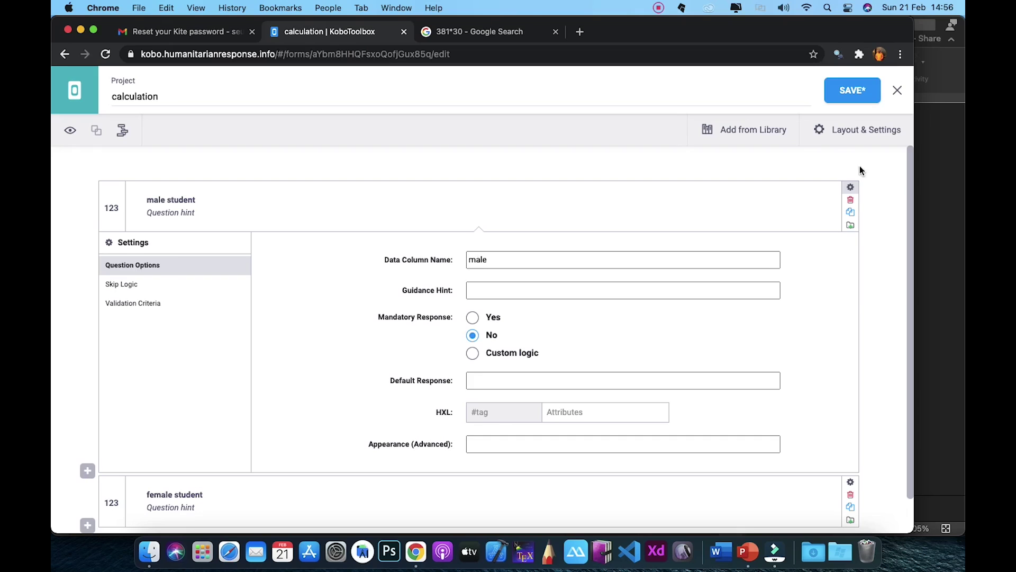
left_click(851, 186)
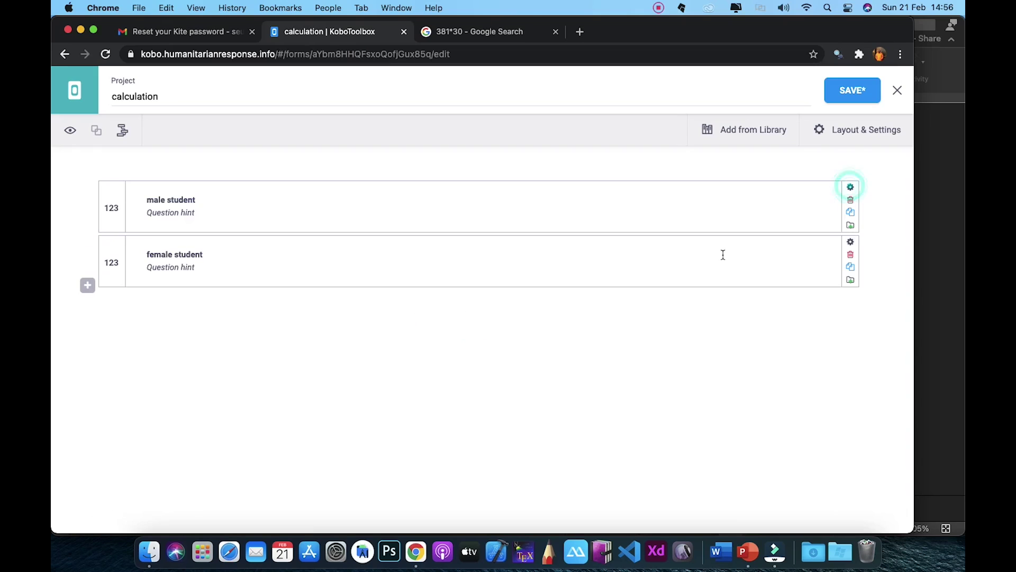
- Set the data column name of the female student question to "female" and close its settings
left_click(851, 242)
left_click(533, 316)
double_click(542, 316)
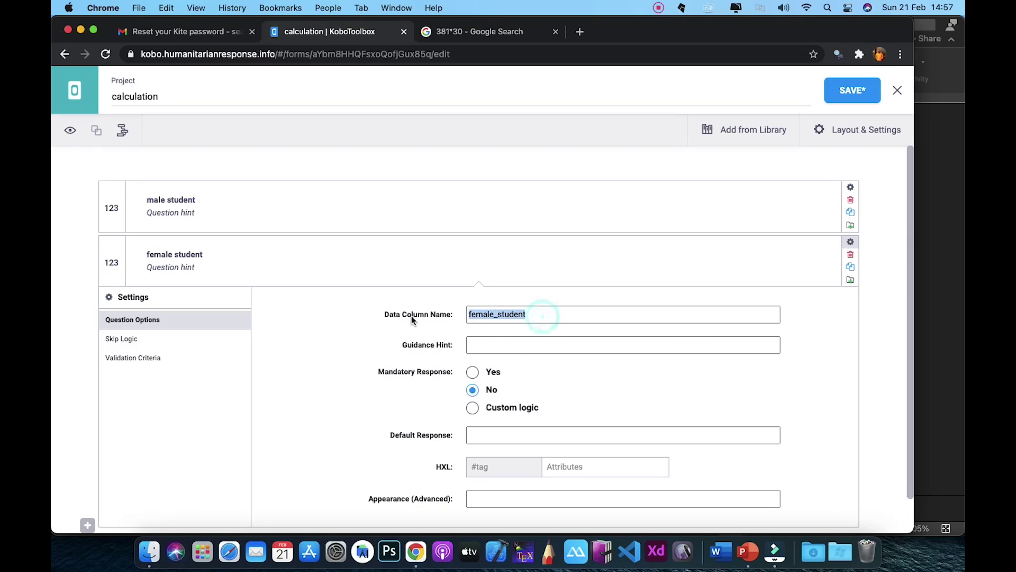
type("female")
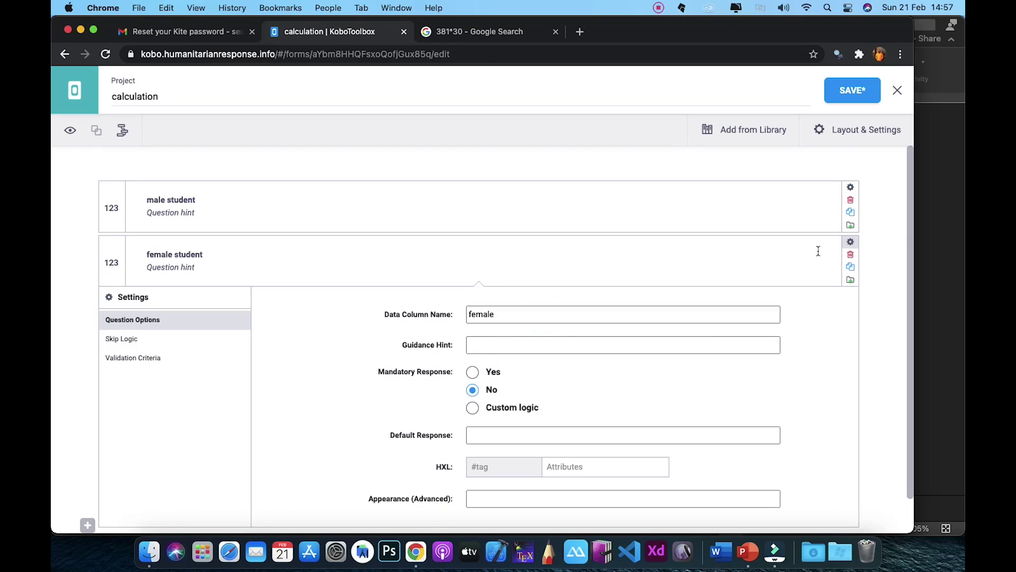
left_click(851, 242)
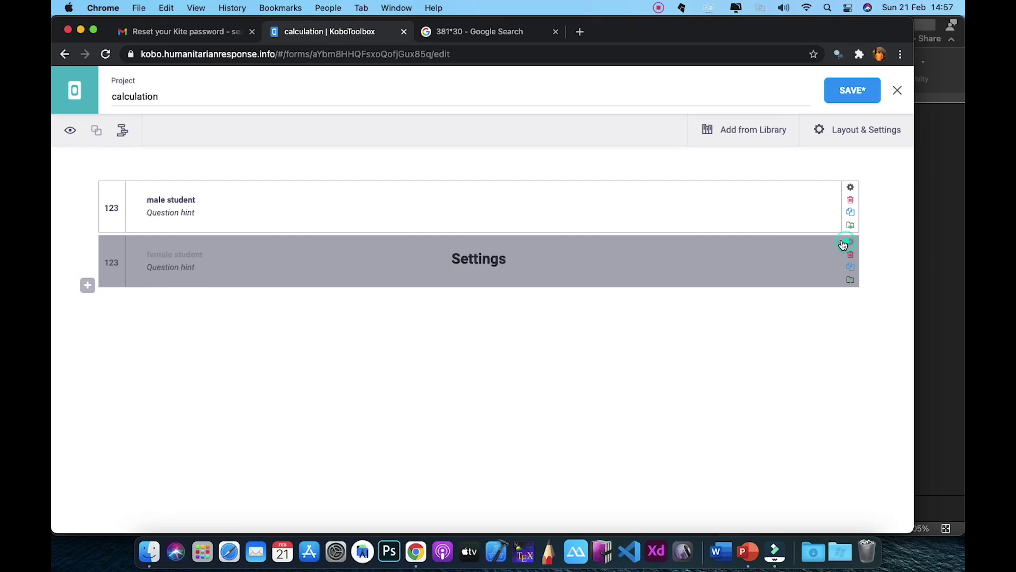
- Begin a third question with the expression ${male}+${, checking the data column name in the male student question's settings
left_click(86, 284)
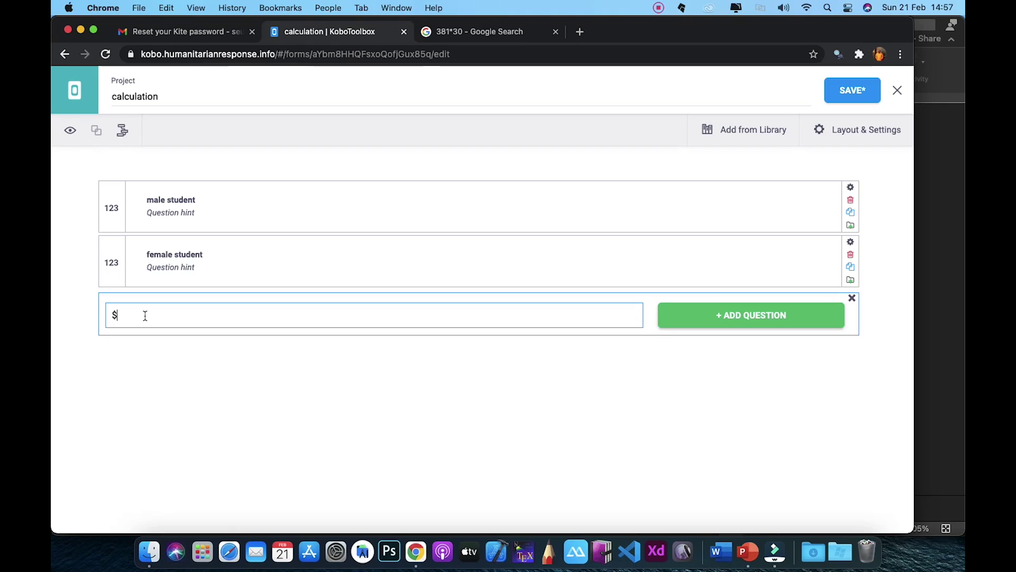
left_click(850, 187)
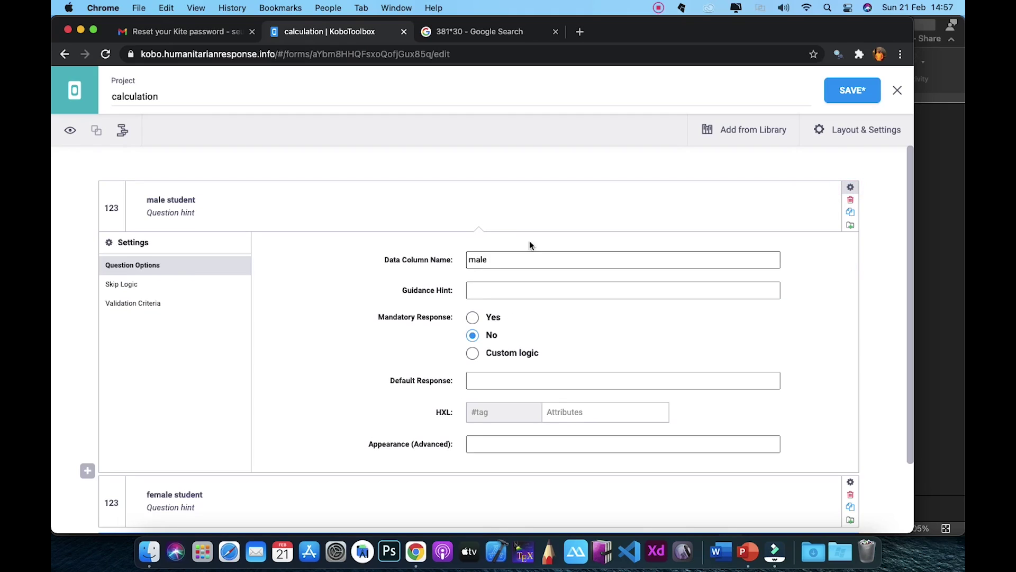
left_click(850, 185)
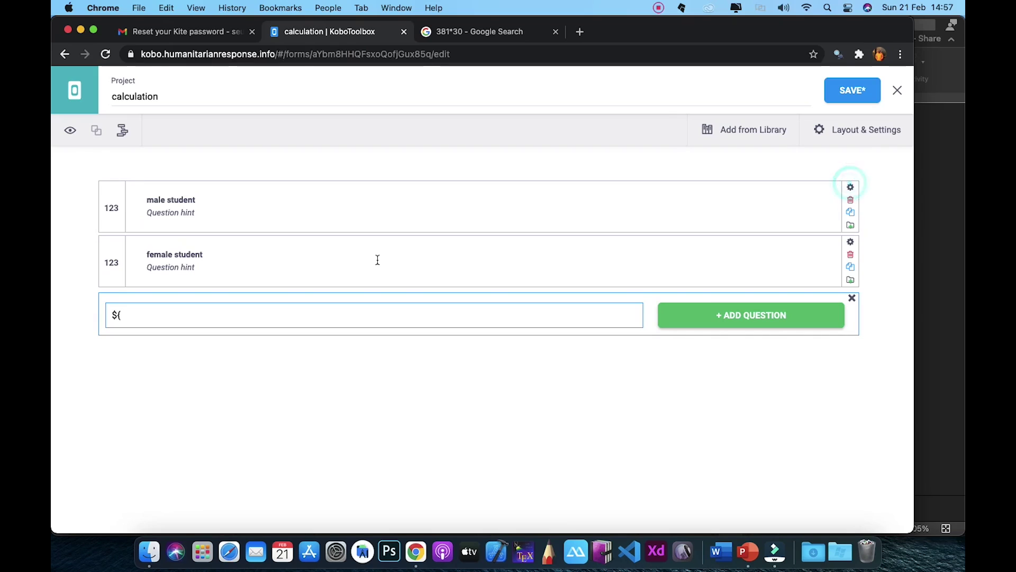
type("male}+${")
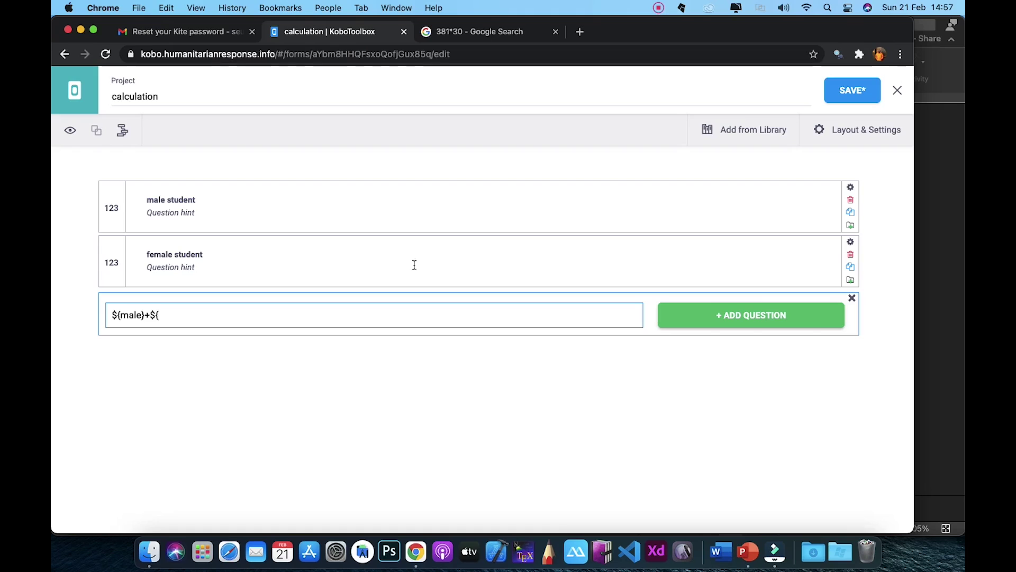
- Complete the third question's expression as ${male}+${female}, copying the female student question's data column name, and add it as a Calculate question
left_click(850, 241)
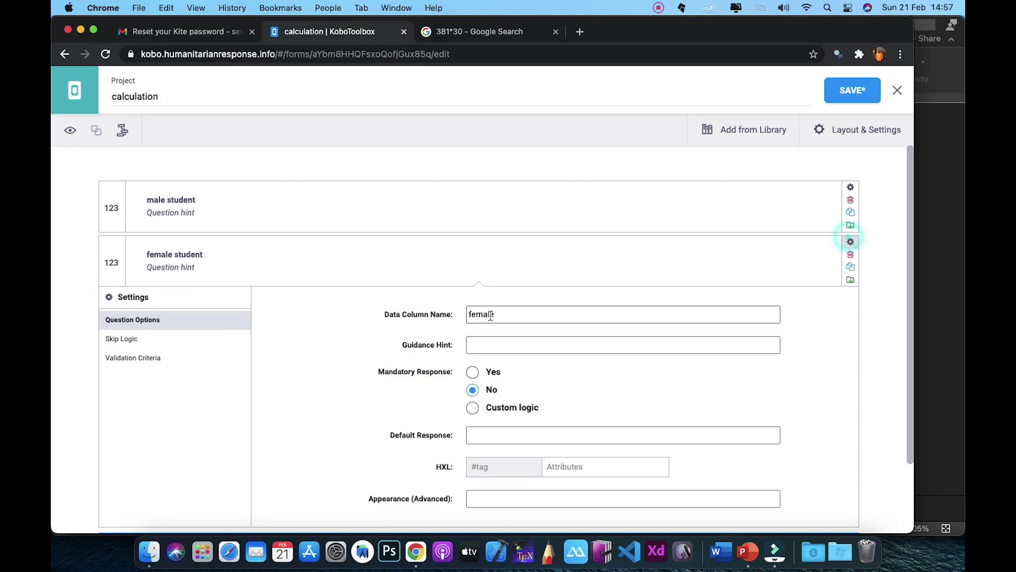
left_click_drag(503, 314, 454, 313)
key("super+c")
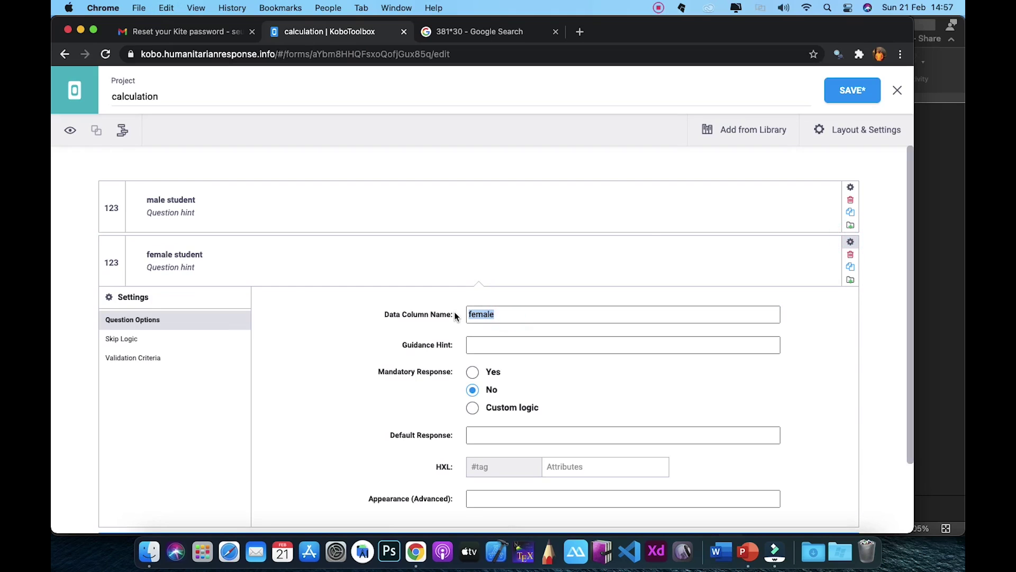
left_click(850, 242)
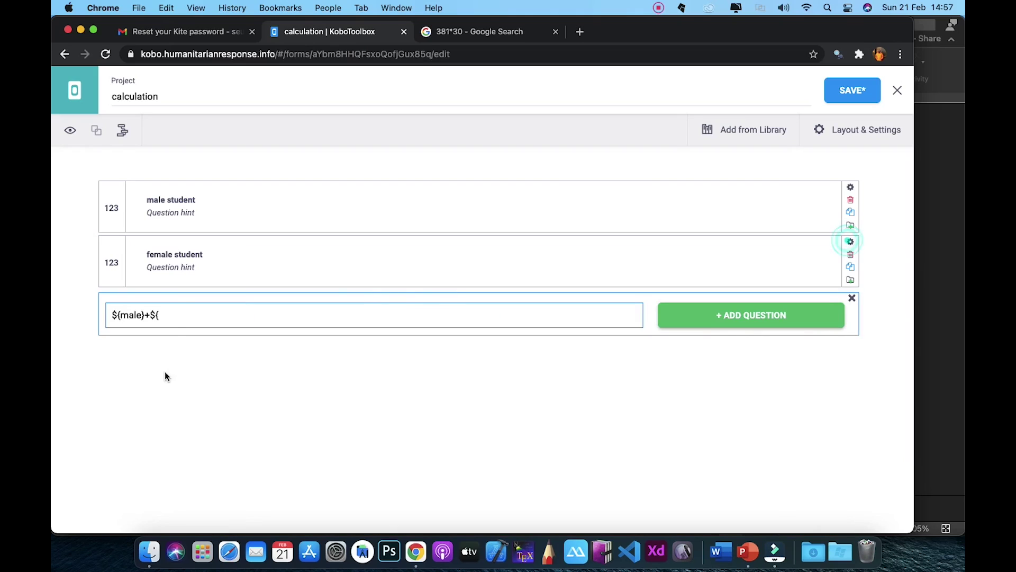
left_click(178, 310)
key("super+v")
type("}")
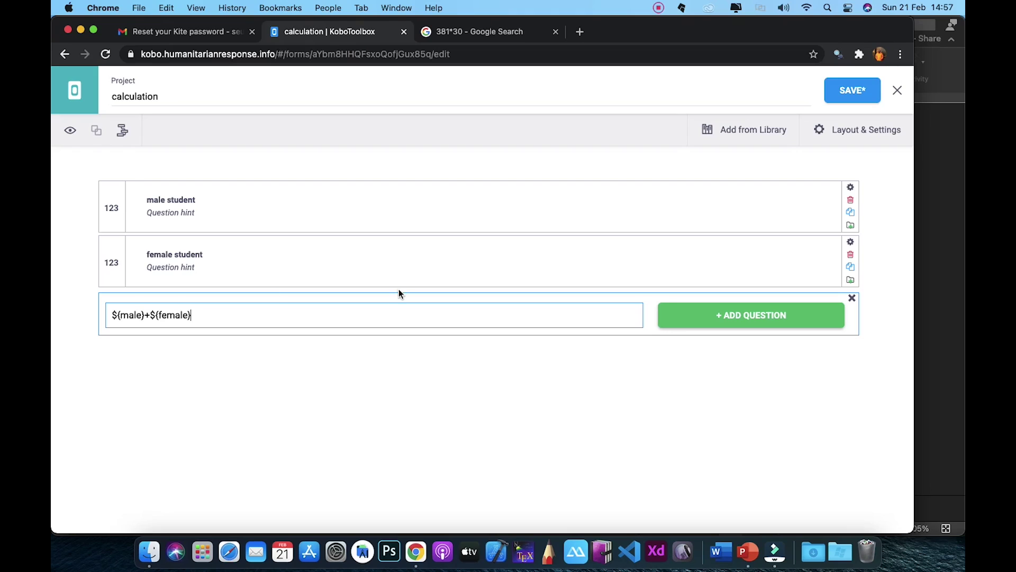
left_click(731, 318)
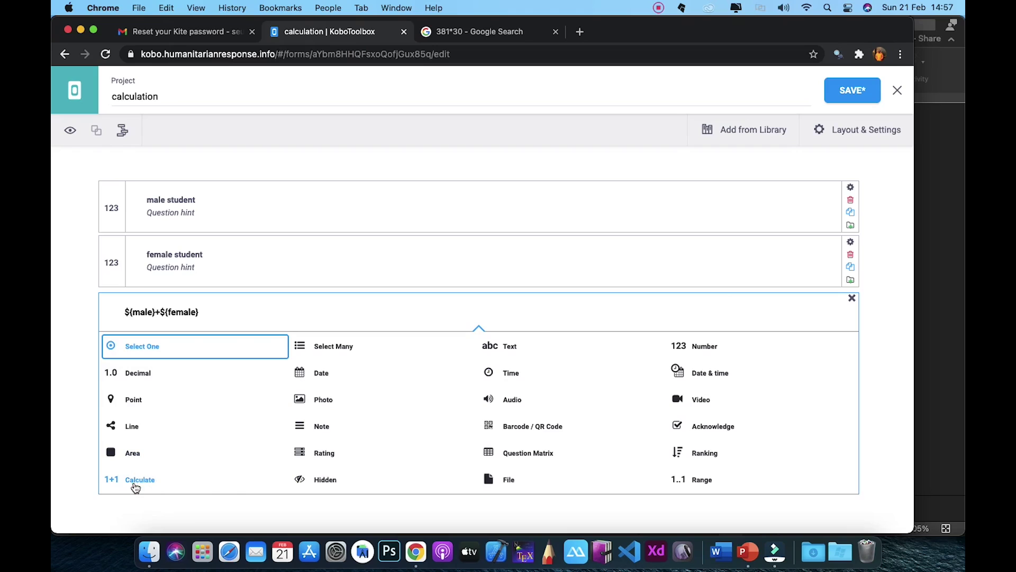
left_click(151, 481)
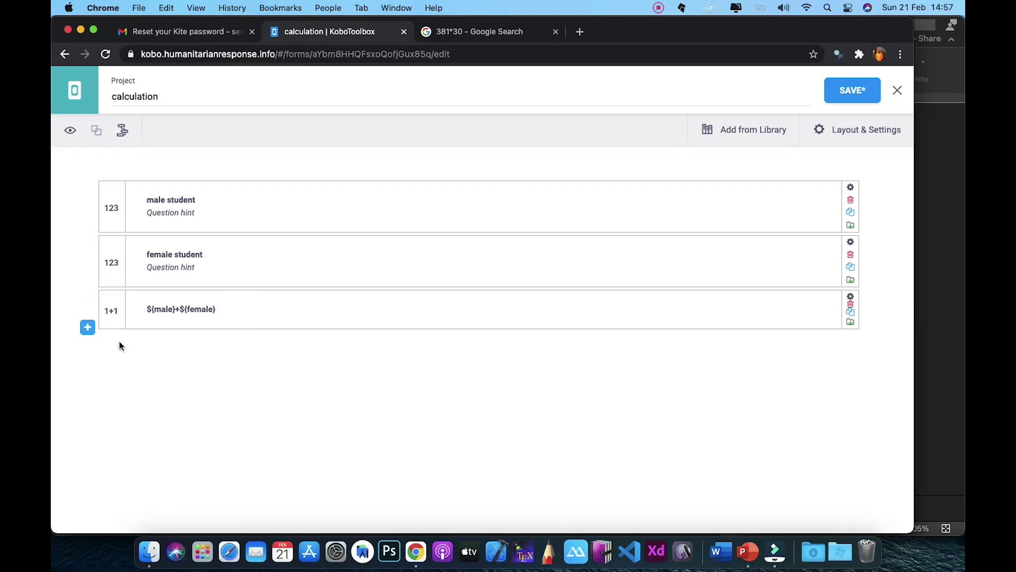
- Begin a fourth question with "the total number of student is: ${" and set the calculation question's data column name to "cal"
left_click(87, 327)
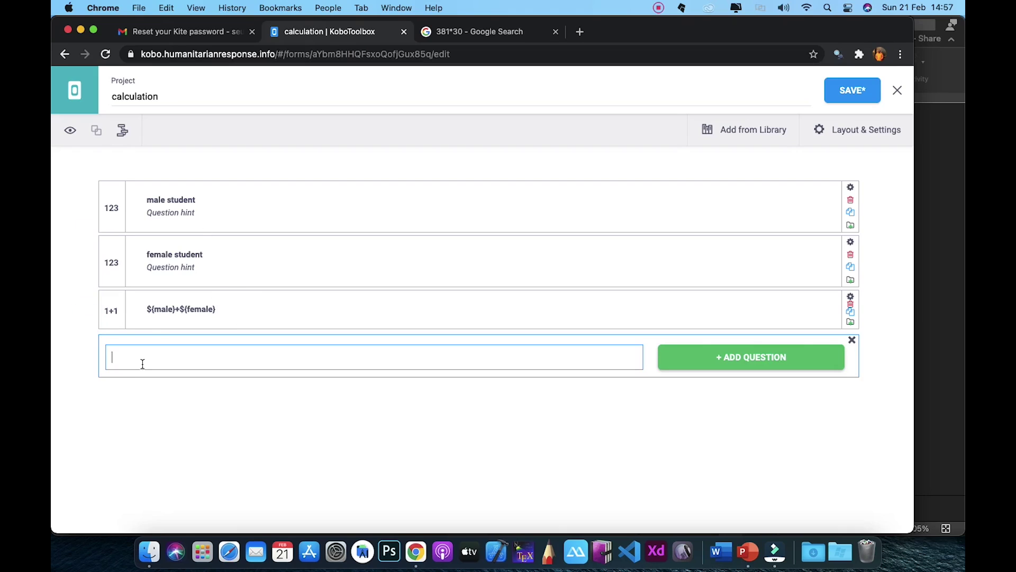
type("the total number of student is: ${")
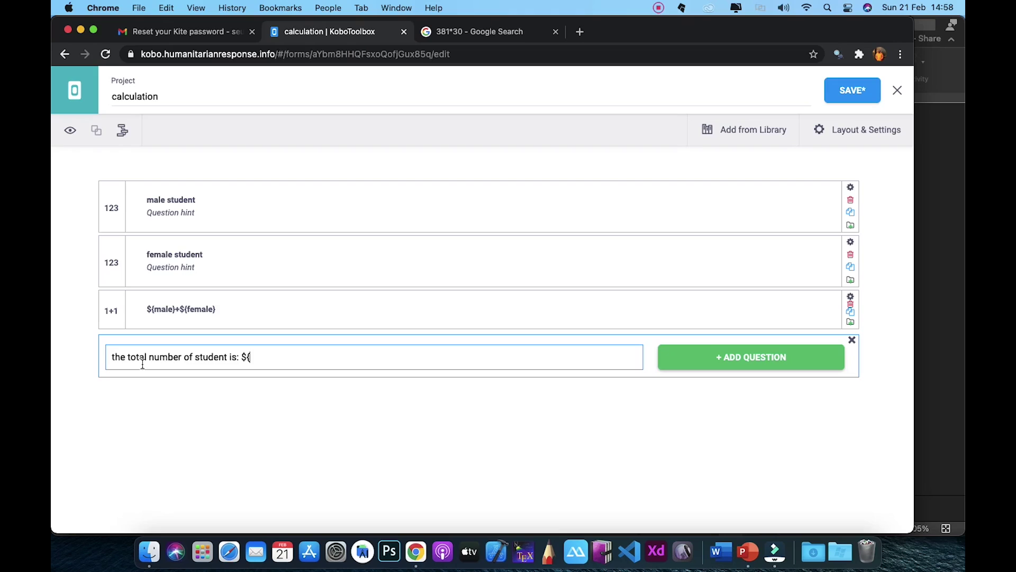
left_click(851, 296)
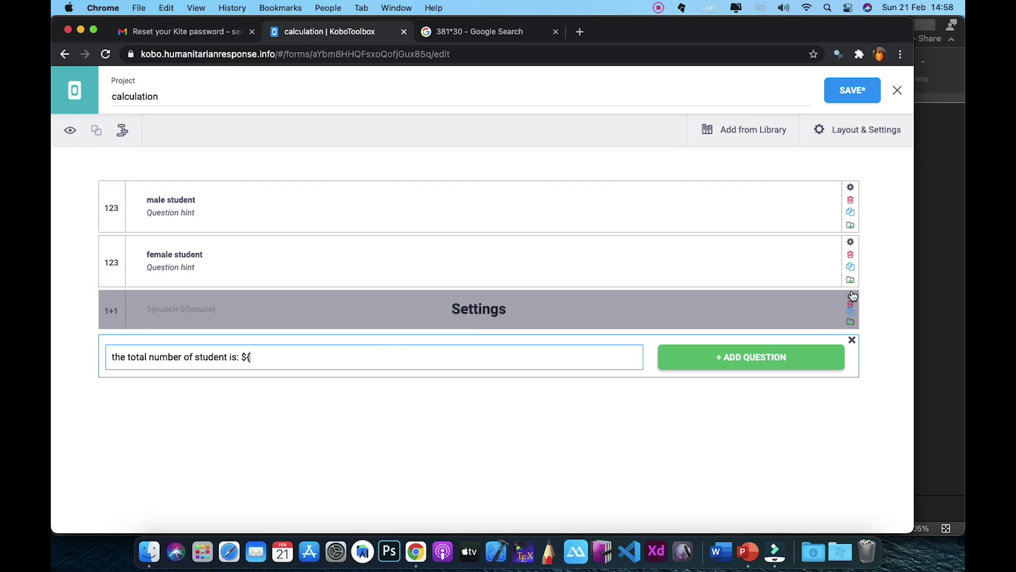
left_click(508, 359)
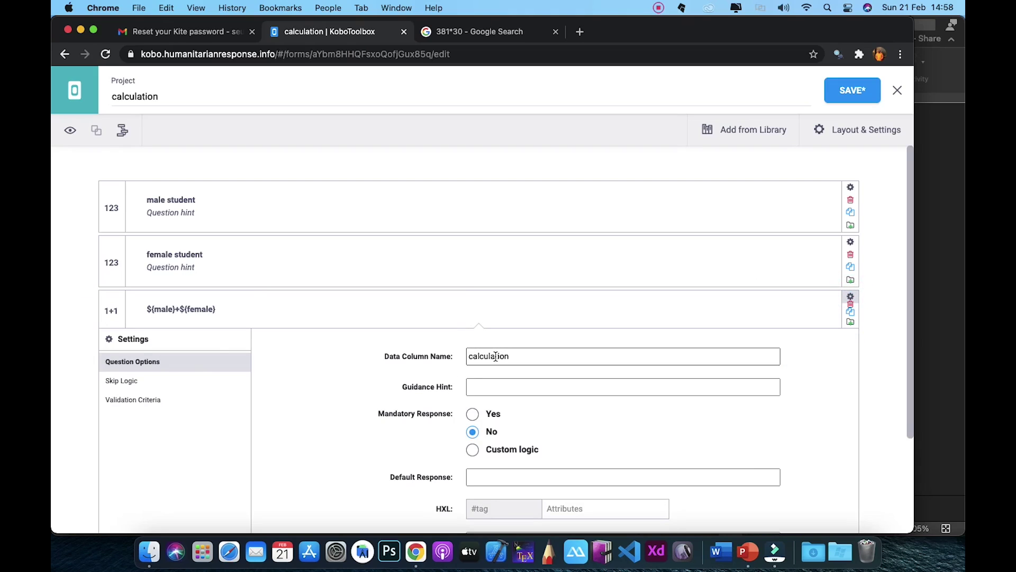
key("BackSpace")
key("BackSpace")
key("BackSpace")
key("BackSpace")
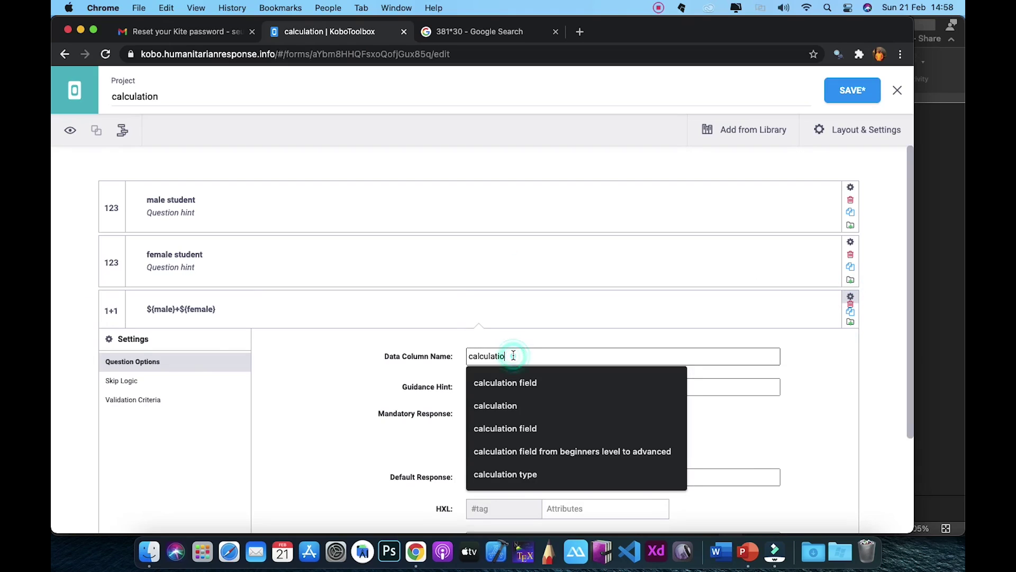
key("BackSpace")
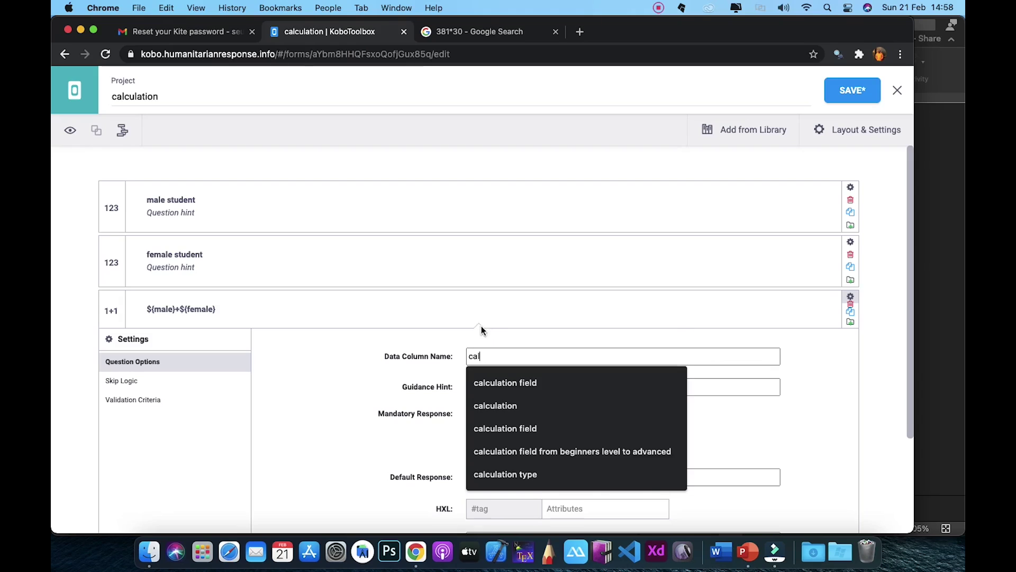
left_click(481, 326)
left_click(851, 296)
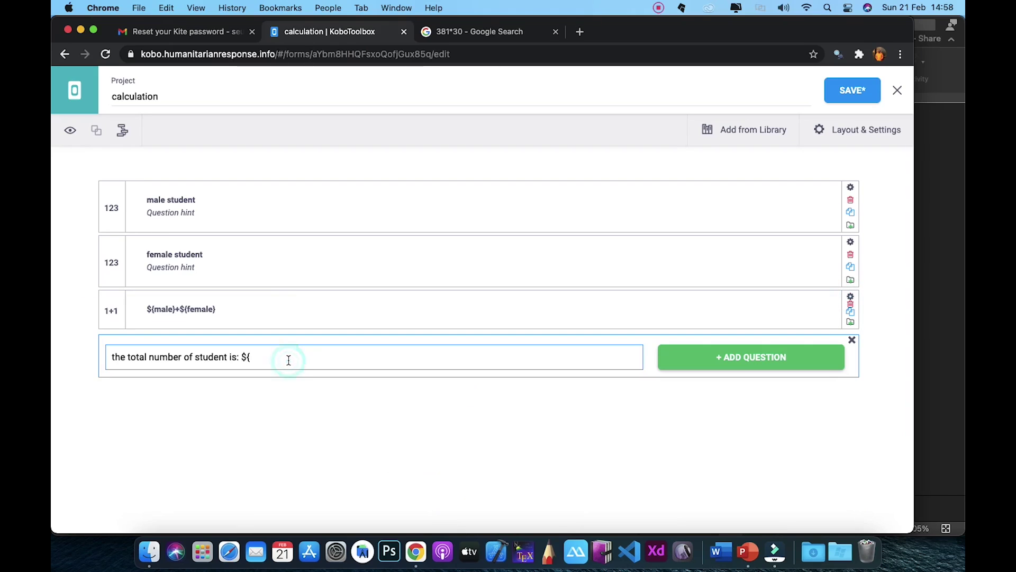
- Complete the fourth question's text as "the total number of student is: ${cal}" and add it as a Note question
type("cal}")
left_click(696, 360)
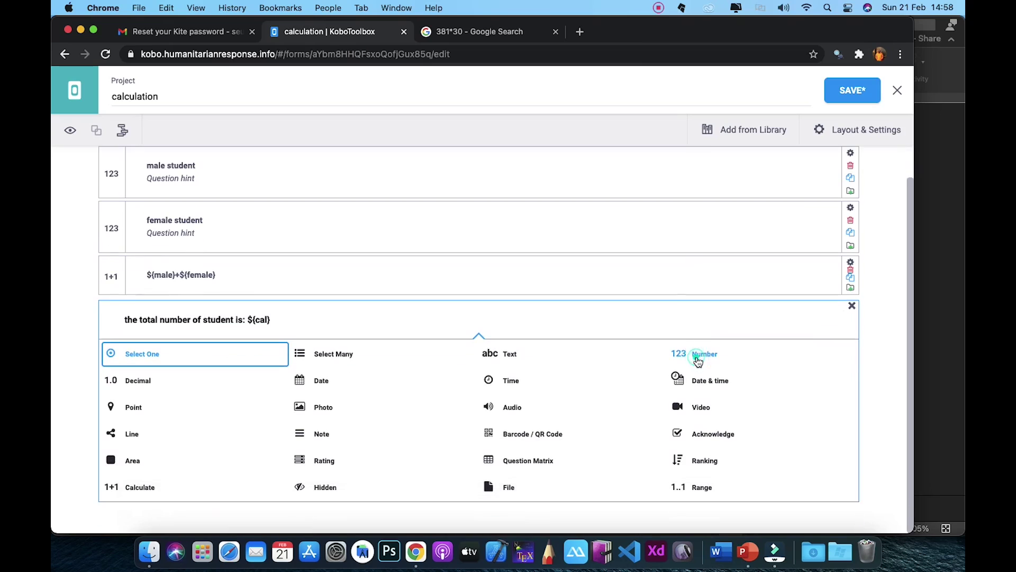
left_click(314, 431)
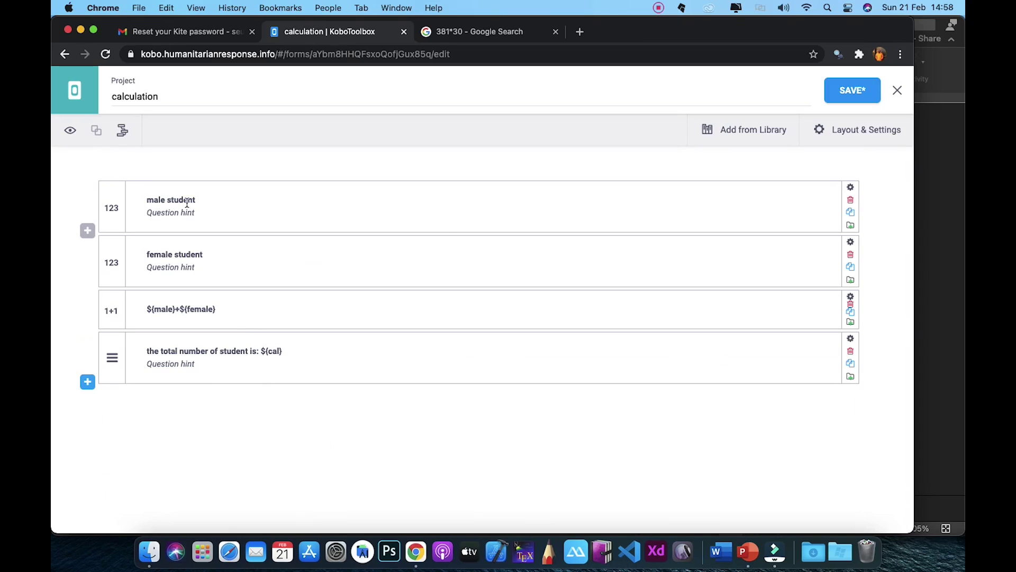
- Check the data column names in the settings of the male student and female student questions
left_click(850, 187)
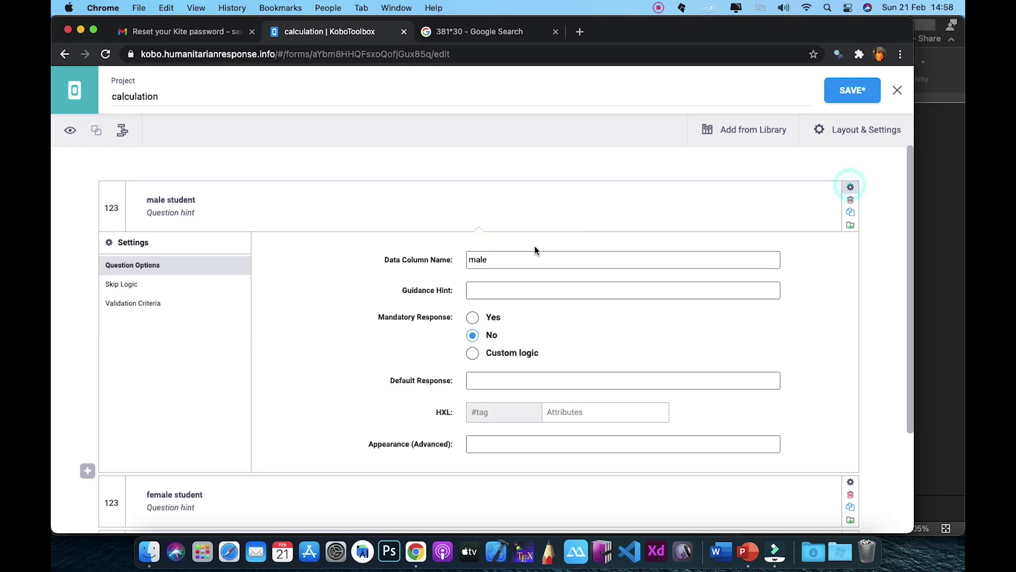
left_click(851, 188)
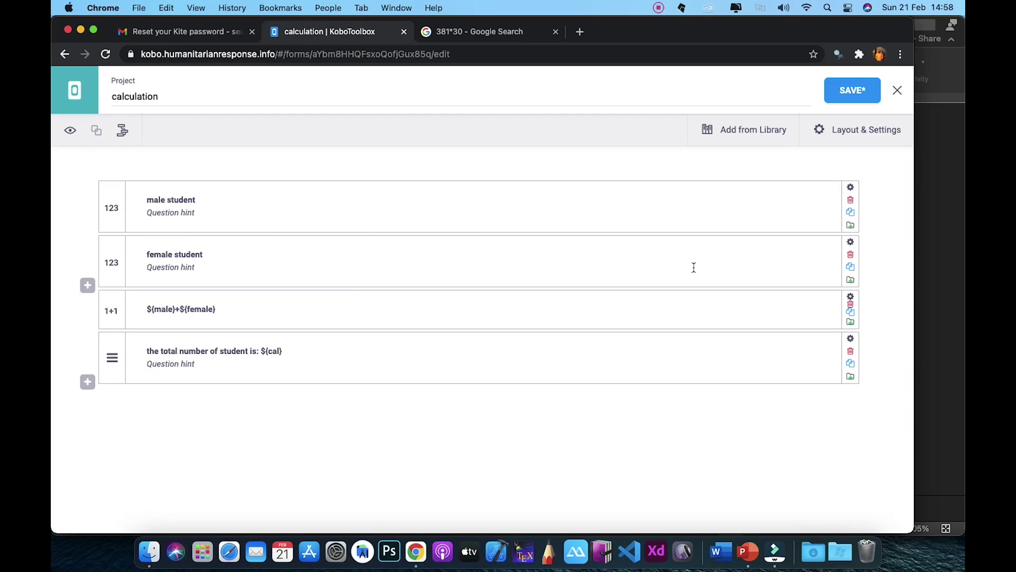
left_click(850, 247)
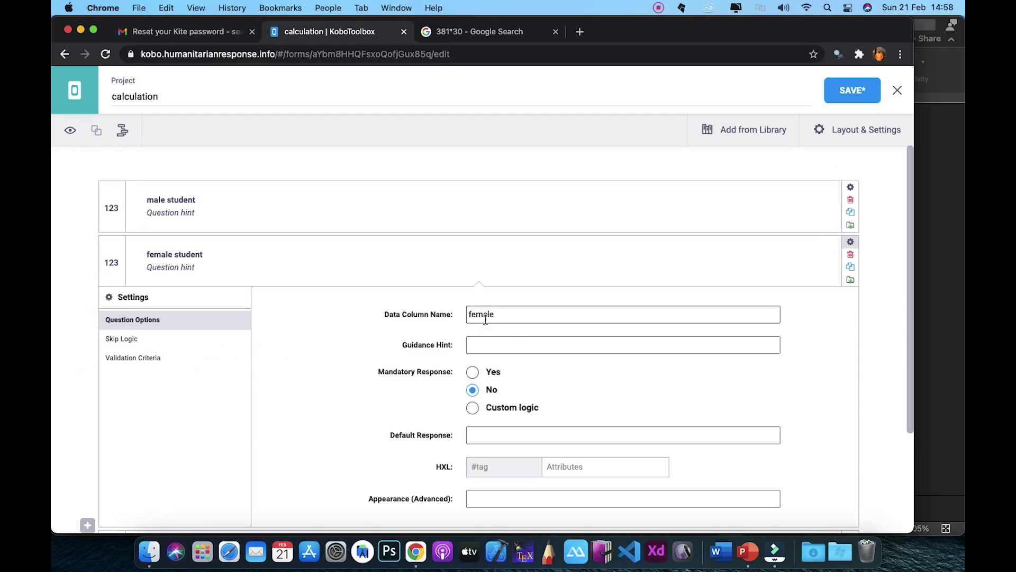
left_click(851, 242)
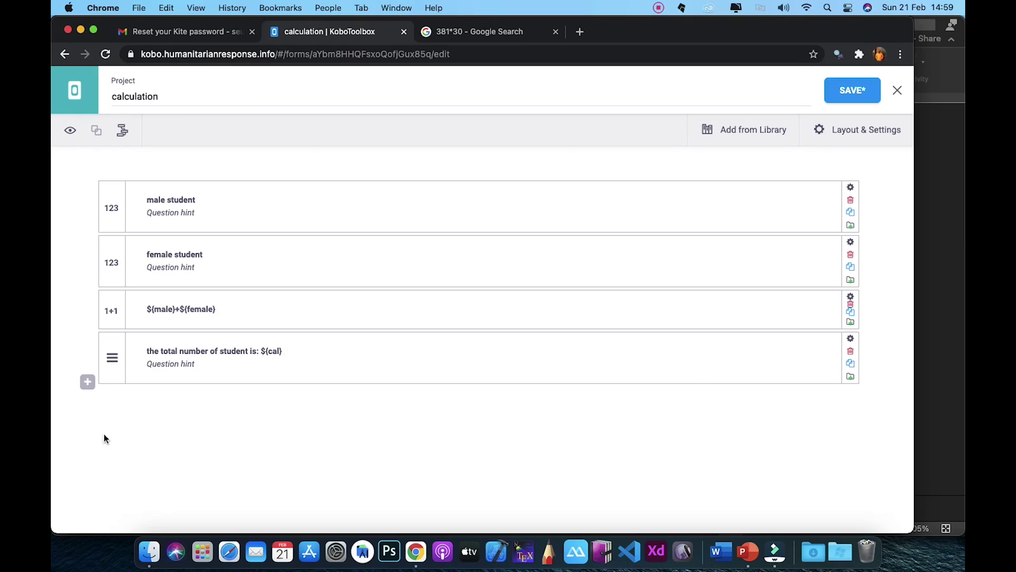
- Preview the form and test the total with 3 male students and 4 female students
left_click(67, 127)
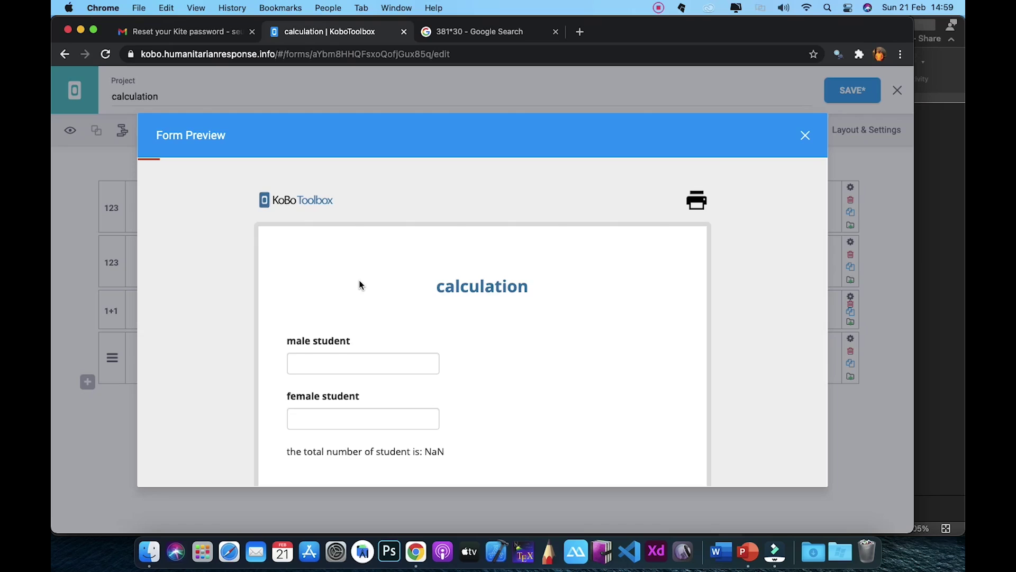
scroll(360, 285, "down", 2)
left_click(312, 310)
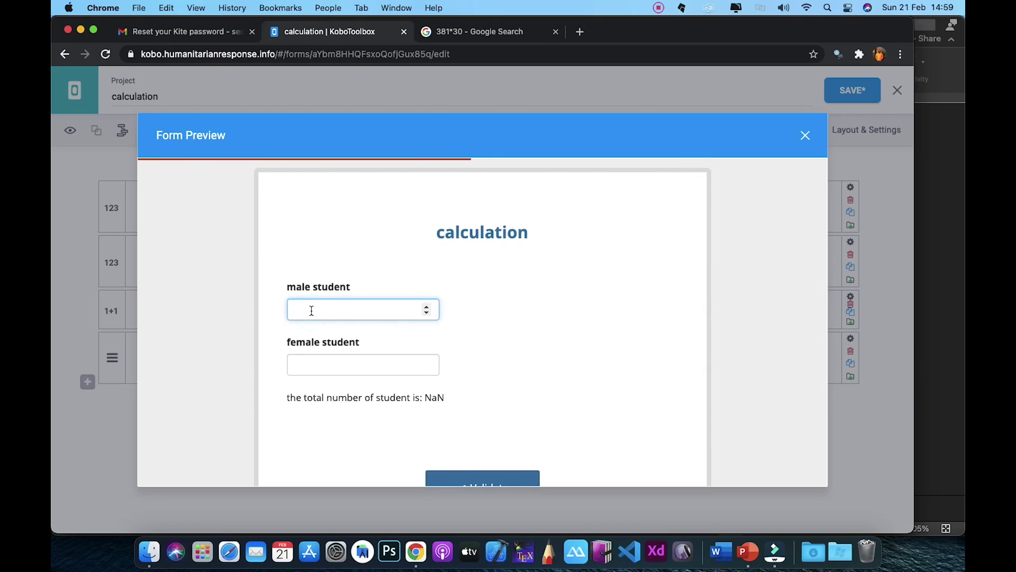
type("3")
left_click(307, 365)
type("4")
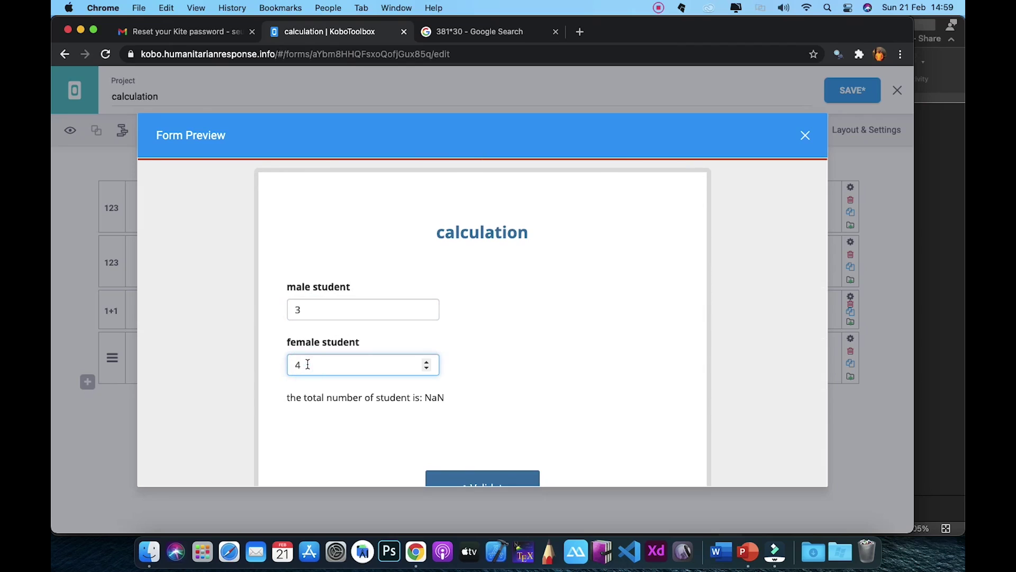
scroll(360, 404, "down", 2)
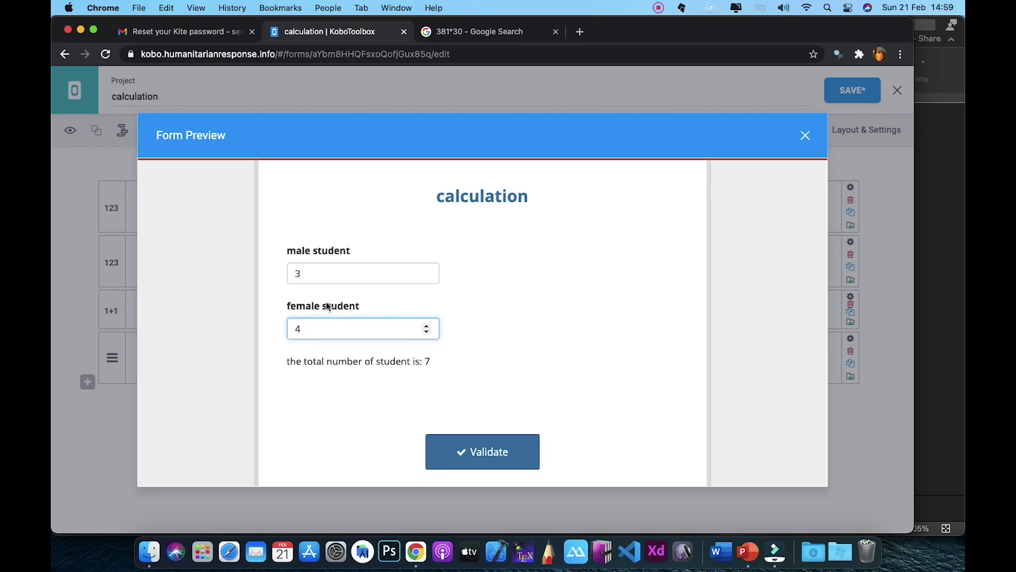
- Change the female student test answer to 8, validate the form, and close the preview
key("BackSpace")
type("8")
left_click(488, 450)
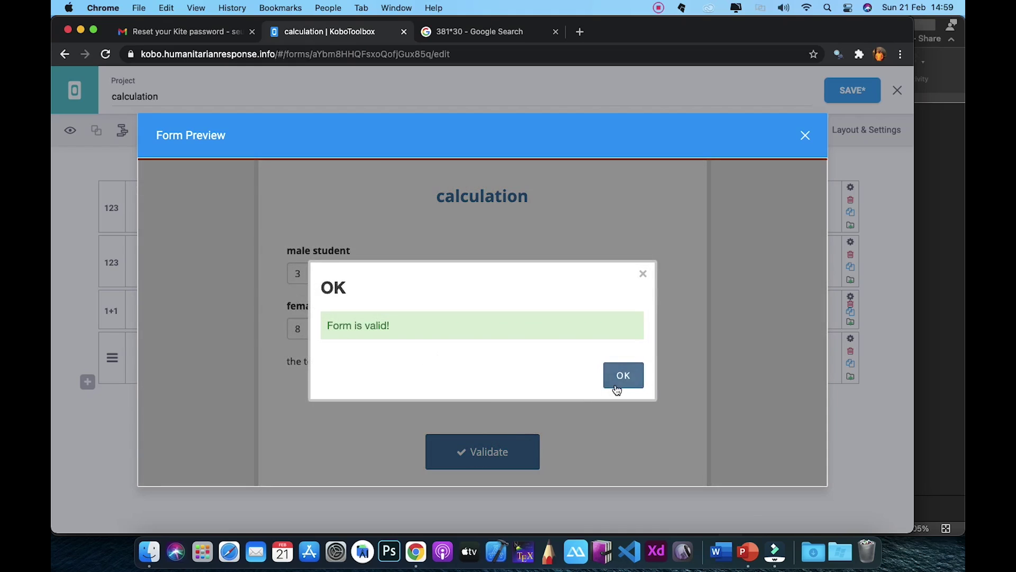
left_click(617, 388)
left_click(806, 135)
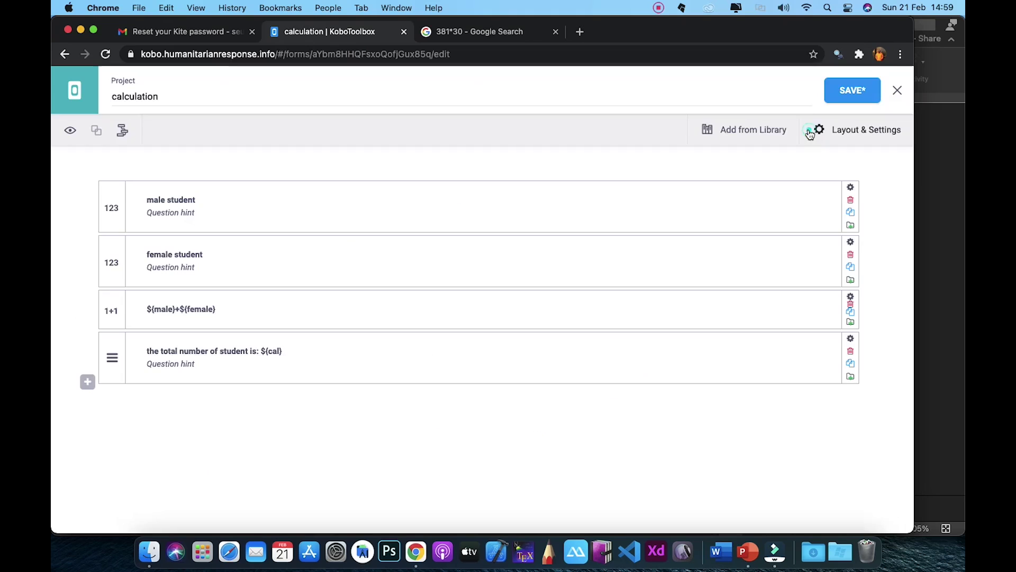
- Switch to PowerPoint and add the lines "Male =" and "Female =" below the task about calculating male and female students
scroll(327, 360, "down", 1)
left_click(746, 550)
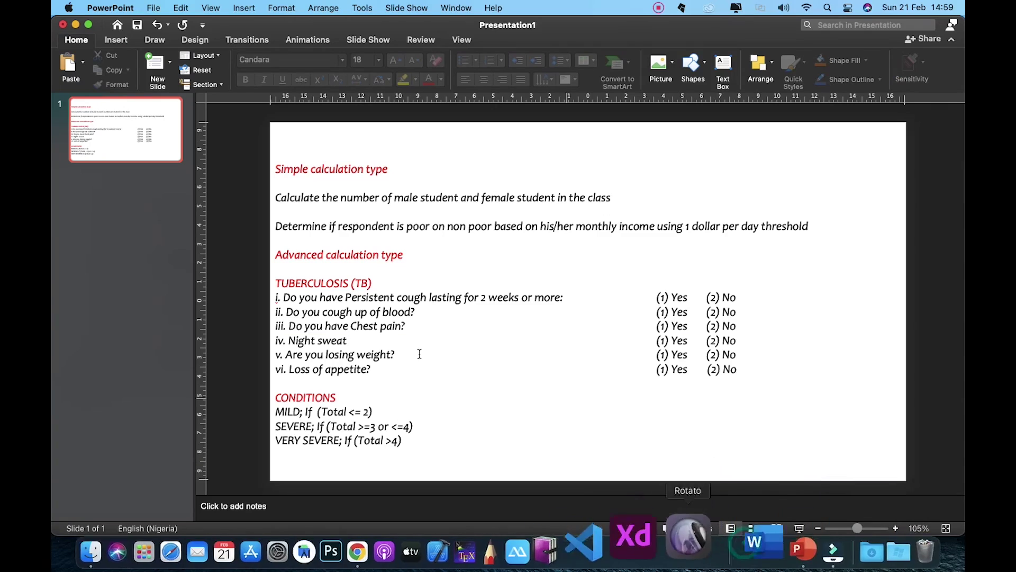
left_click(627, 199)
key("Return")
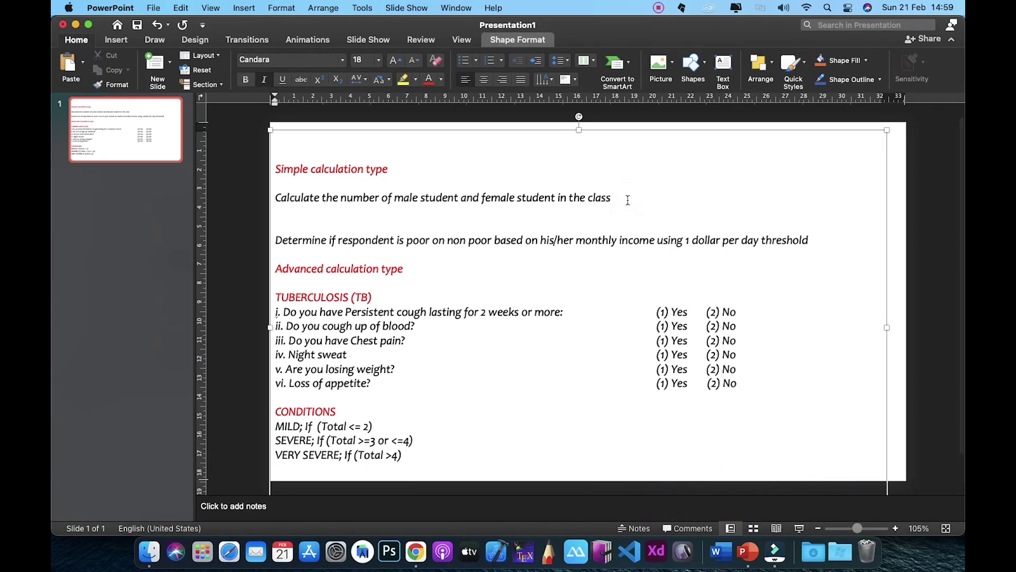
type("male ")
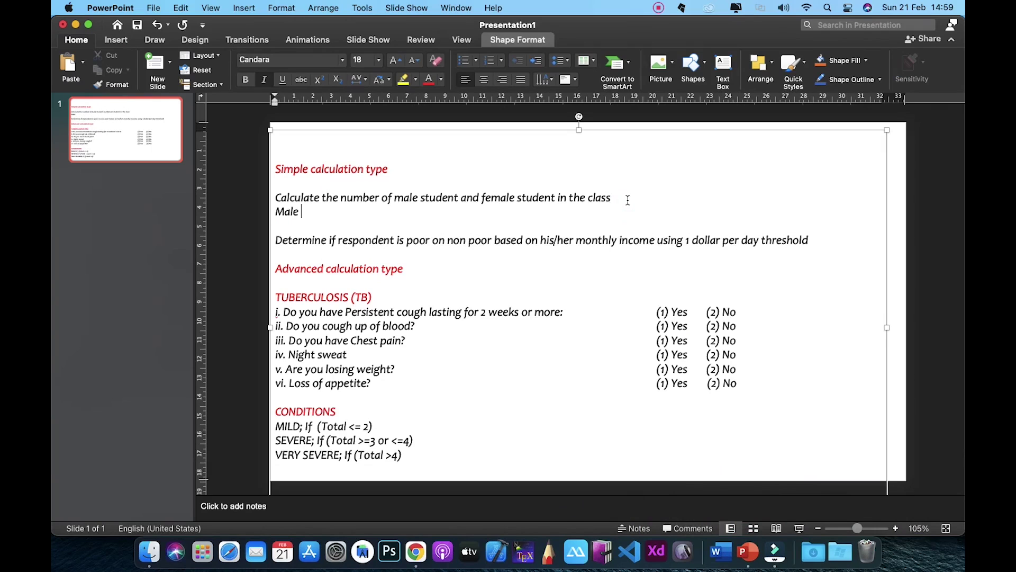
type("=")
key("Return")
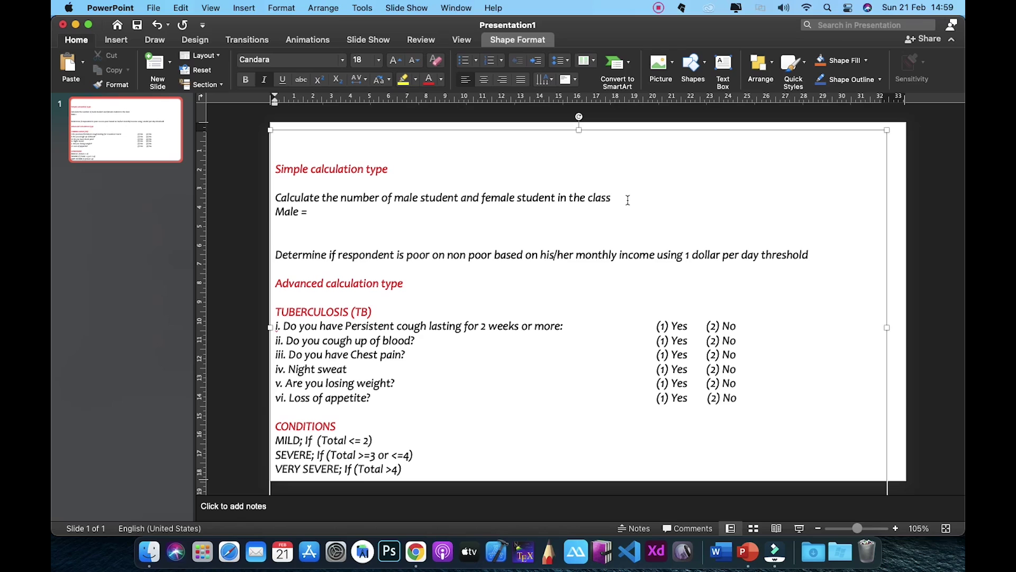
type("femlae")
key("BackSpace")
key("BackSpace")
key("BackSpace")
type("ale =")
key("Return")
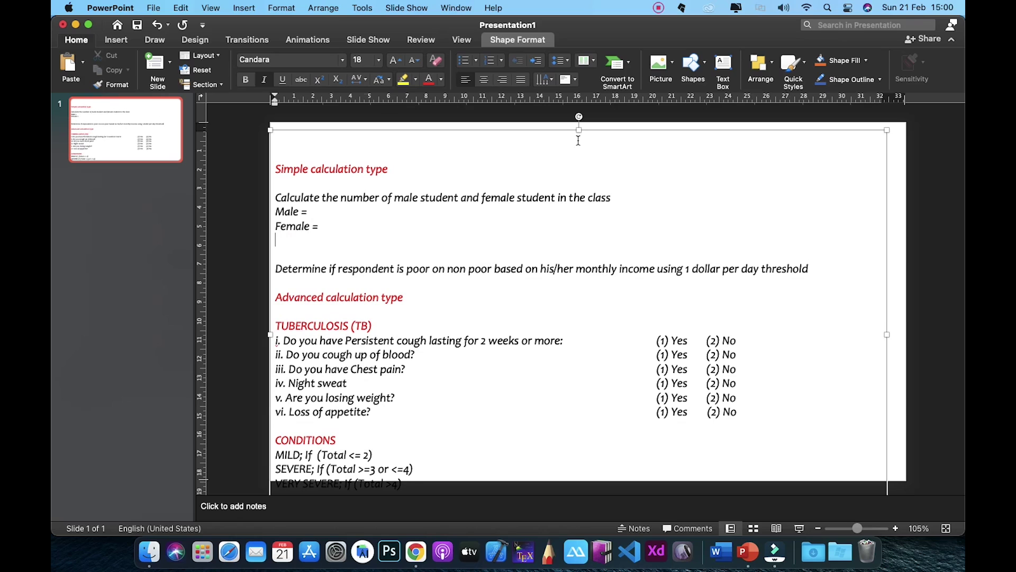
- Write ${male}+${female} below the "Female =" line, and delete all the lines added under the student calculation task
type("${male}")
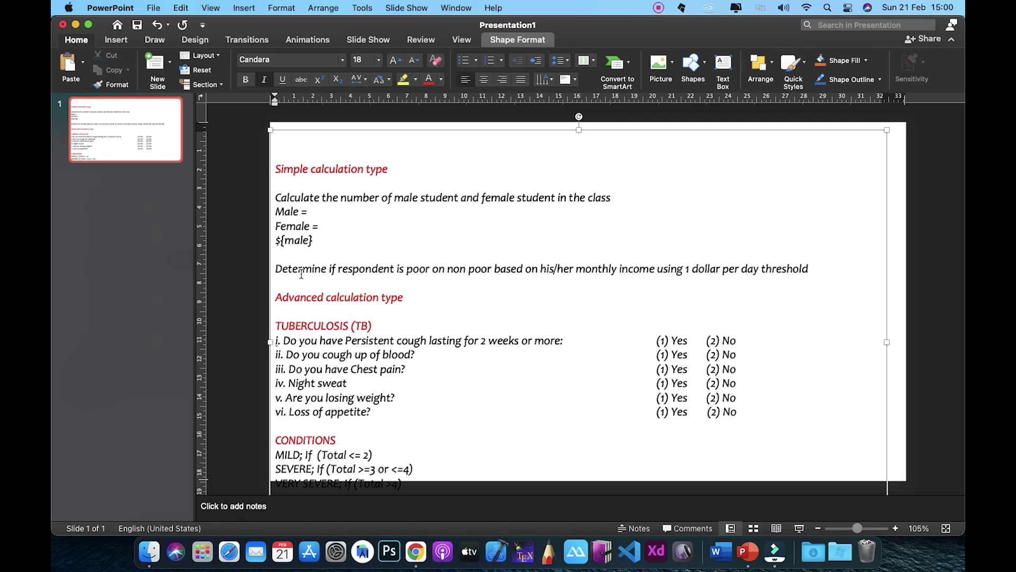
type("+${female}")
left_click_drag(380, 243, 279, 213)
key("BackSpace")
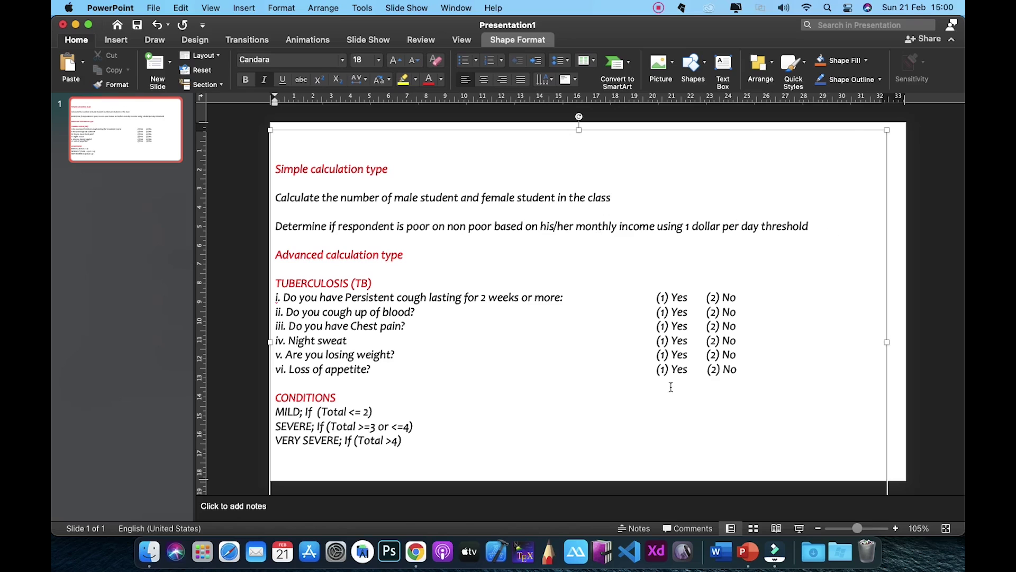
- Switch to Chrome and search Google for "1 dollar naira" in a fresh tab replacing the old search tab
left_click(416, 537)
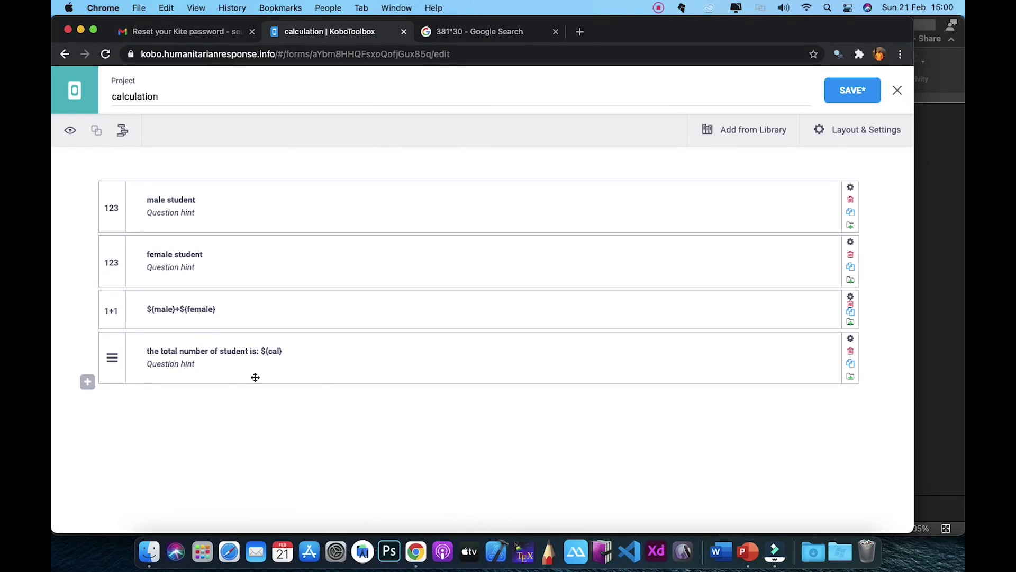
left_click(555, 31)
left_click(437, 31)
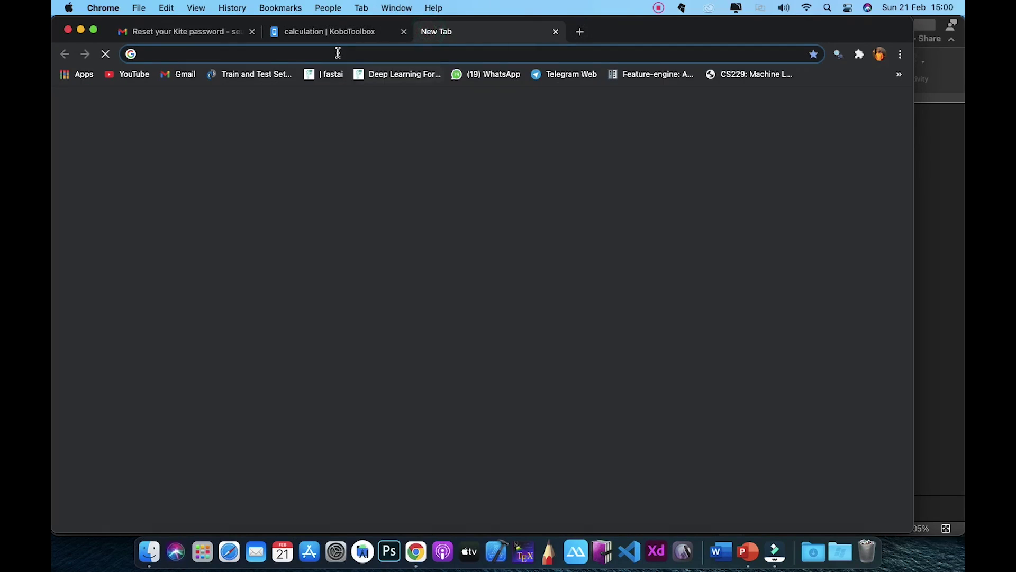
type("1 do")
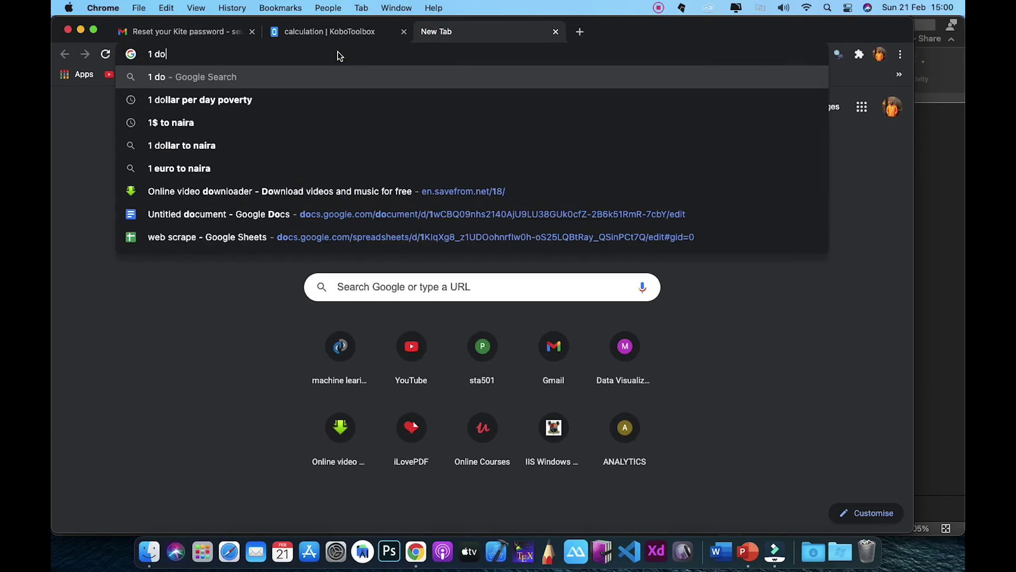
type("llar")
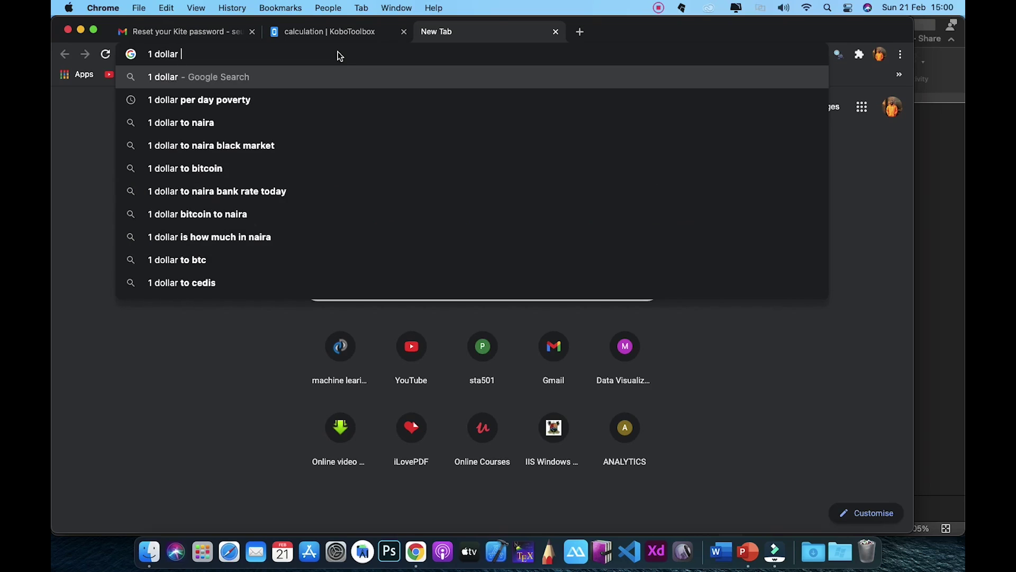
type(" na")
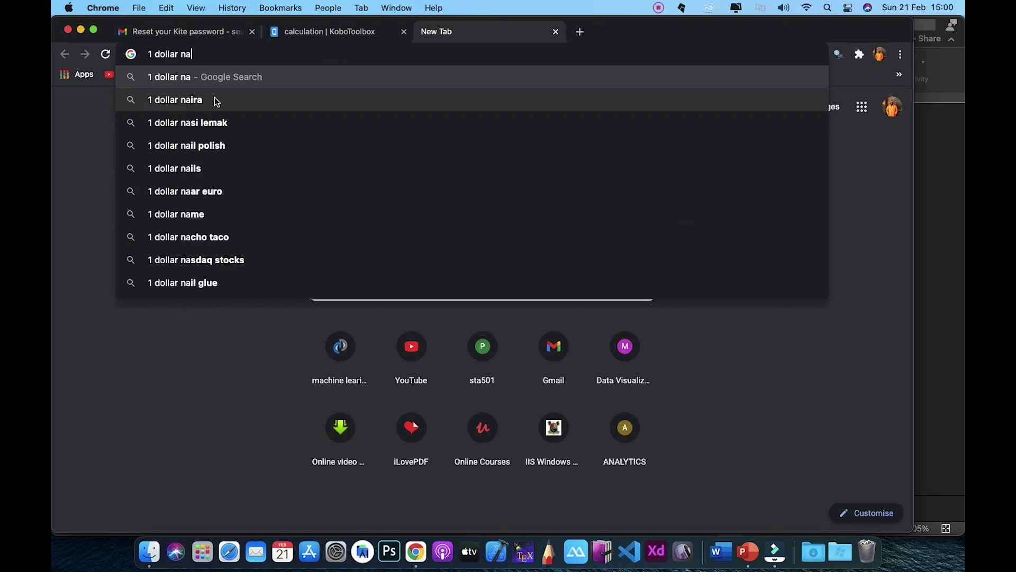
left_click(215, 100)
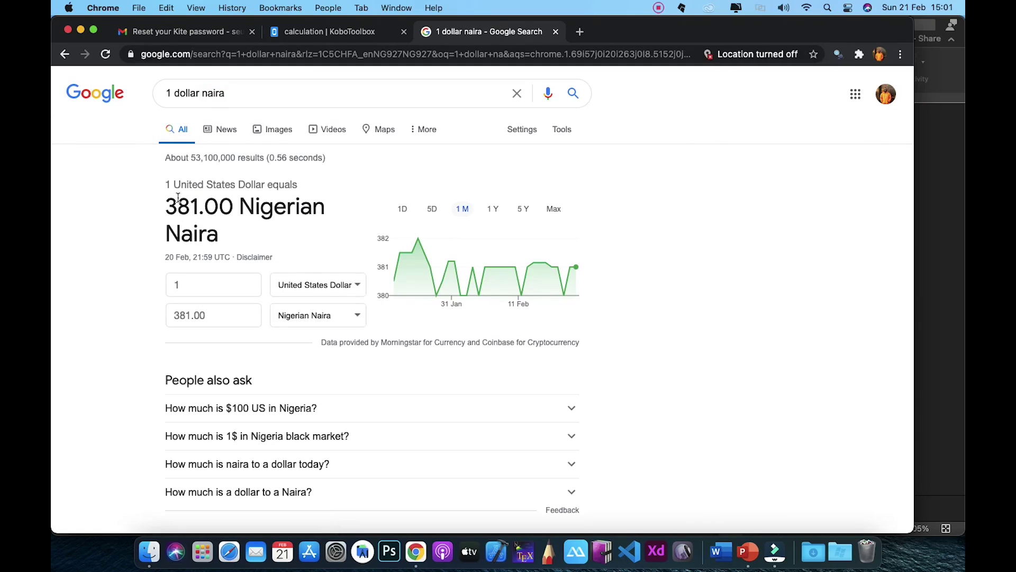
- Replace the Google query with 381*30 to calculate the monthly one-dollar-per-day threshold in naira
left_click_drag(226, 94, 159, 94)
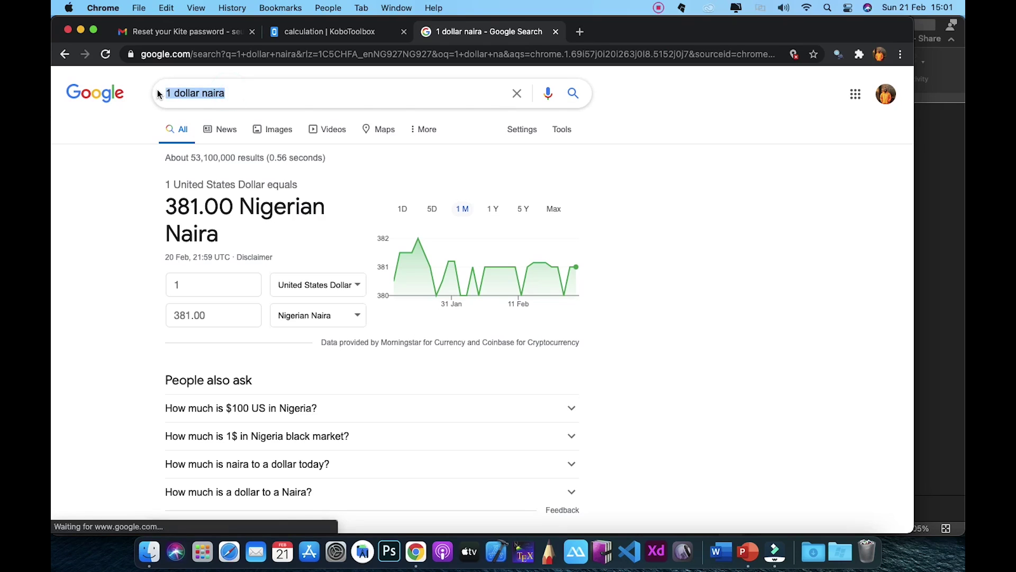
type("381")
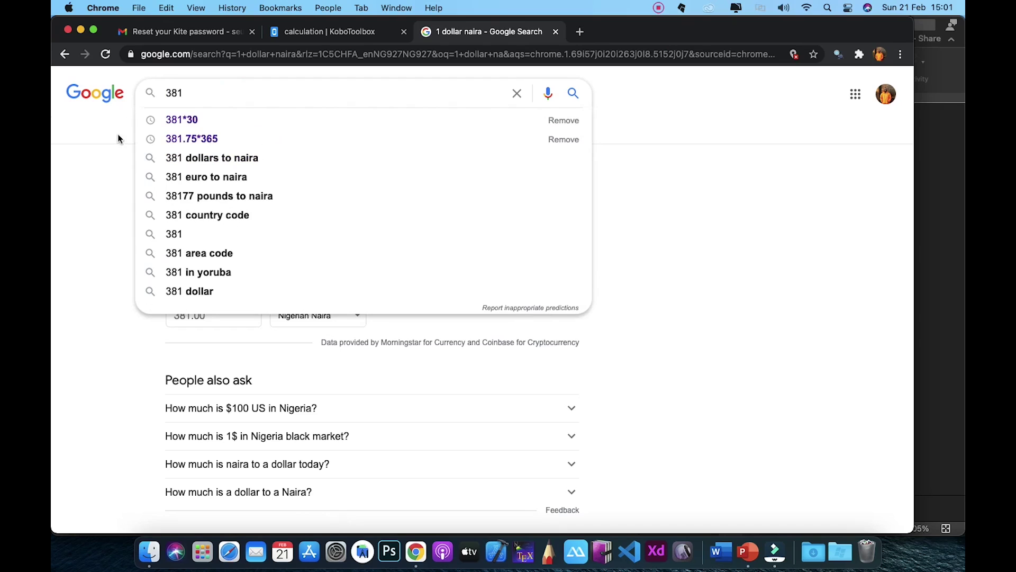
left_click(180, 120)
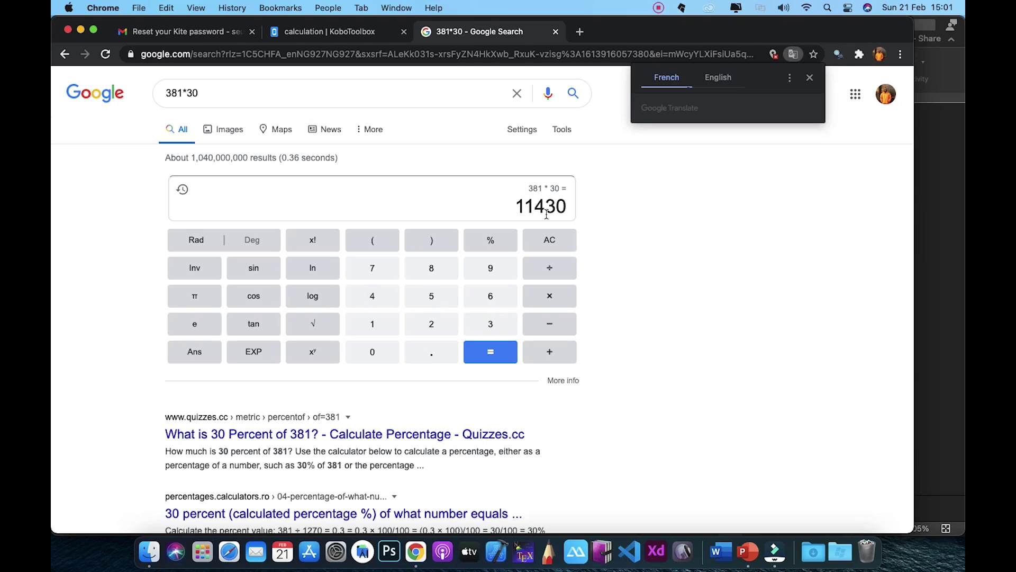
- Return to the KoboToolbox form and start a new question below the total number of student note
left_click(313, 30)
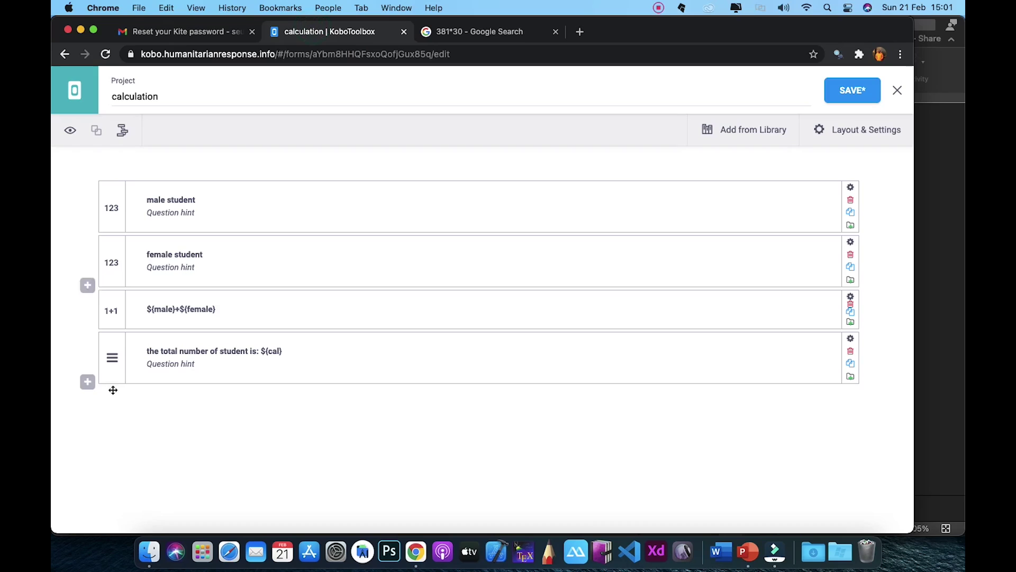
left_click(86, 381)
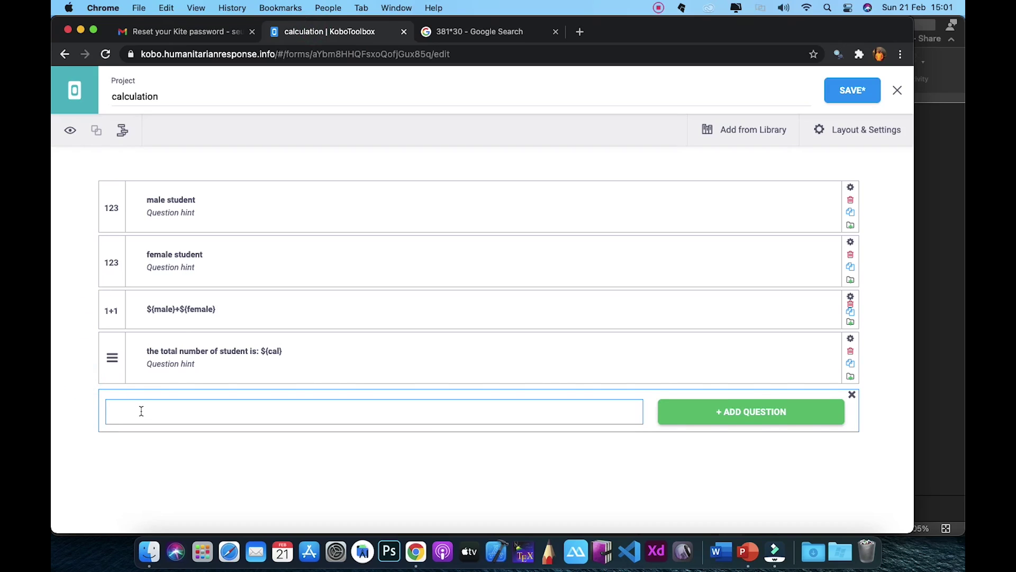
type("the mont")
type("ly")
key("BackSpace")
key("BackSpace")
type("hly")
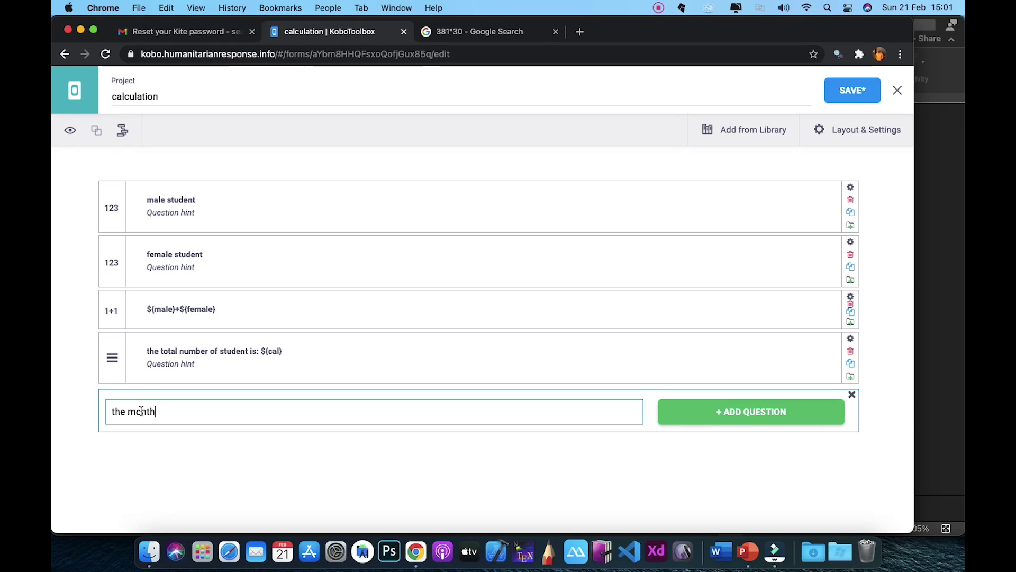
key("BackSpace")
key("BackSpace")
key("BackSpace")
key("BackSpace")
key("BackSpace")
key("BackSpace")
key("BackSpace")
key("BackSpace")
key("BackSpace")
key("BackSpace")
key("BackSpace")
key("BackSpace")
- Add the question "what is your monthly income" with the Number type
type("what is your monthly income")
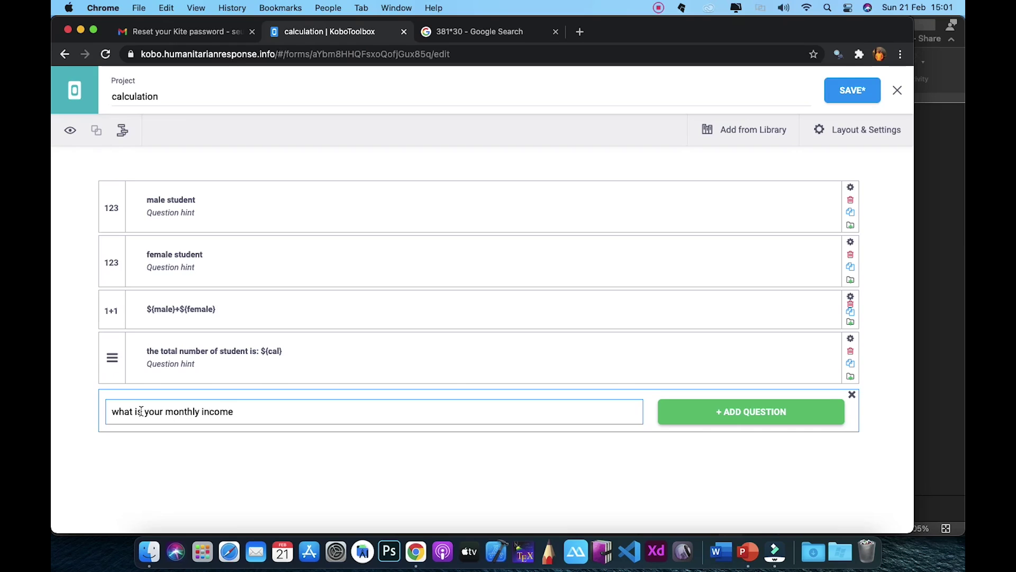
left_click(731, 415)
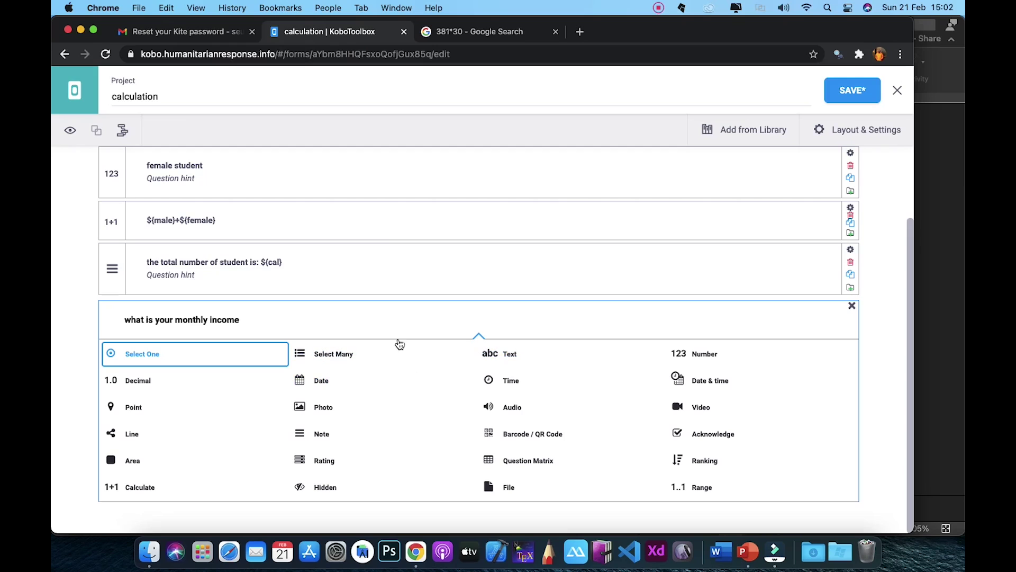
left_click(710, 355)
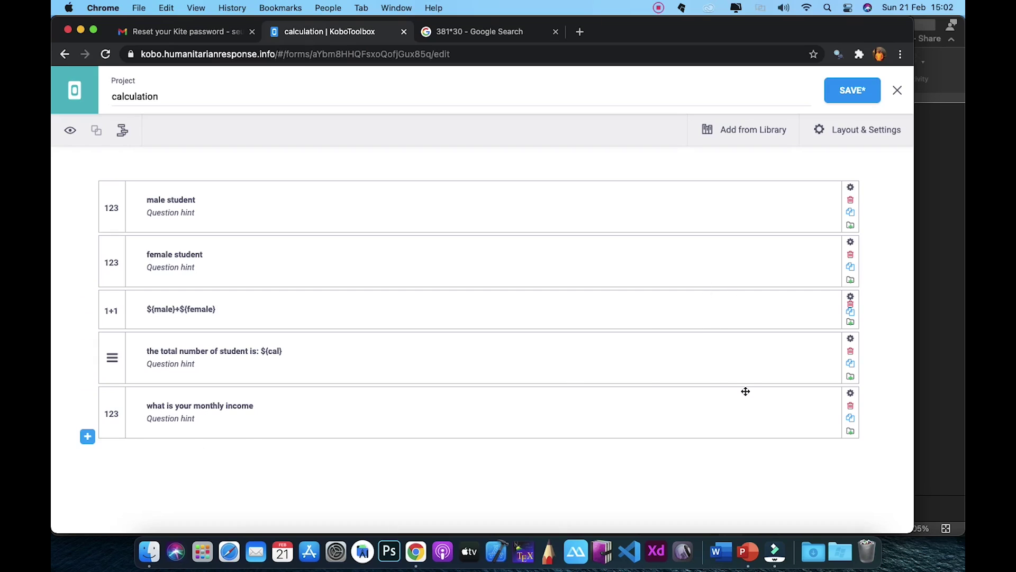
- Set the data column name of the monthly income question to "income" and close its settings
left_click(851, 393)
left_click(588, 466)
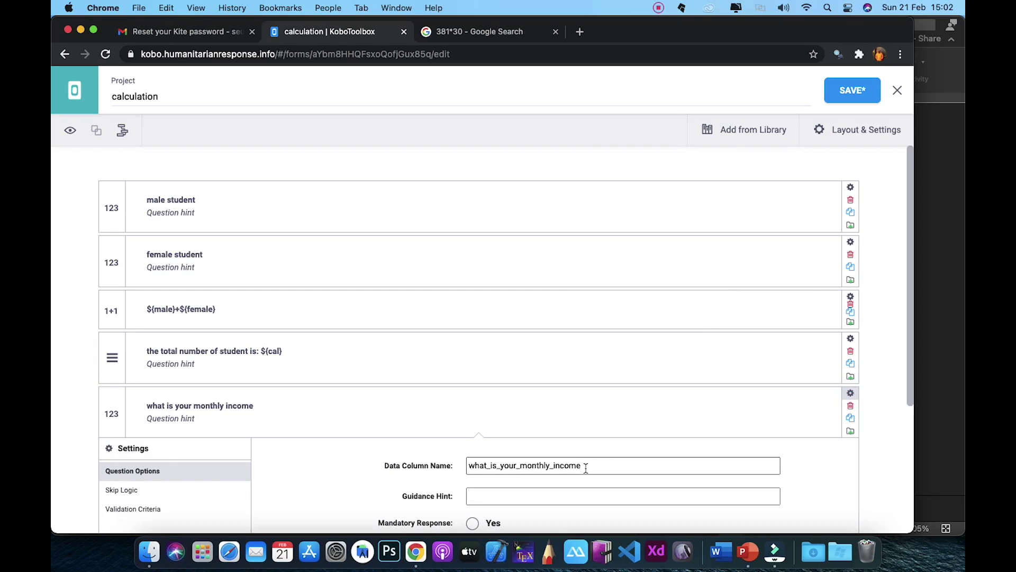
left_click_drag(587, 468, 463, 466)
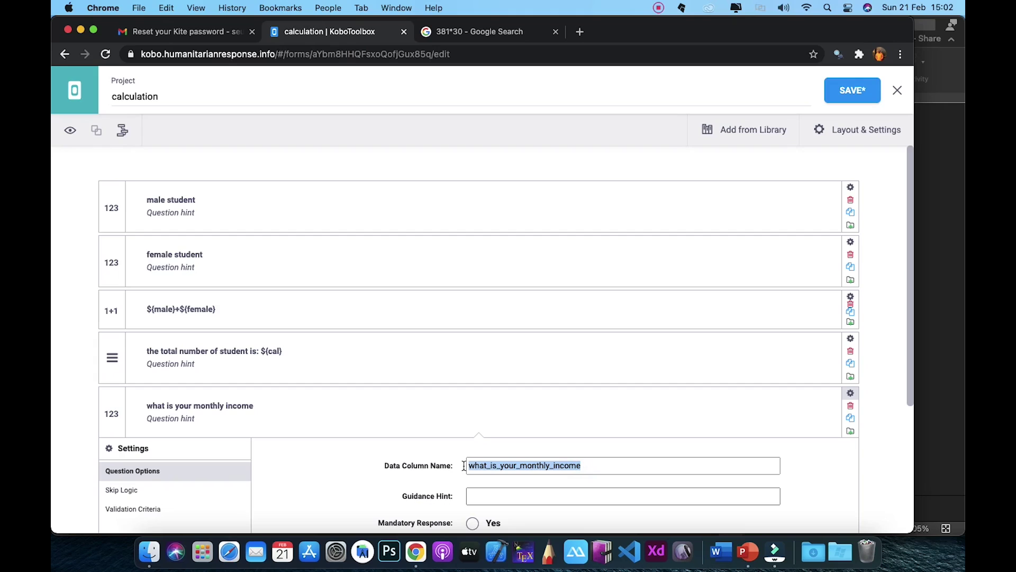
type("income")
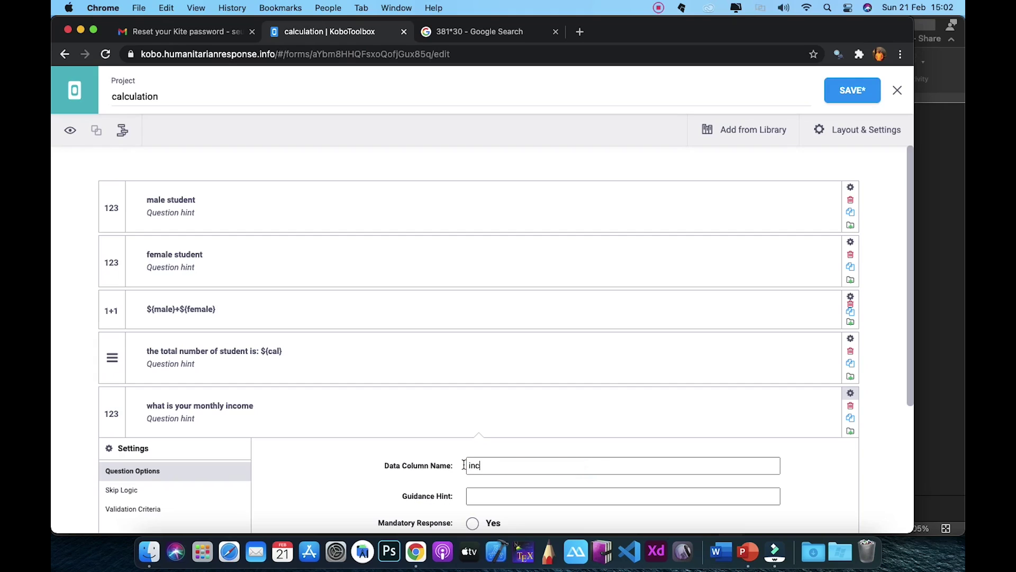
left_click(851, 393)
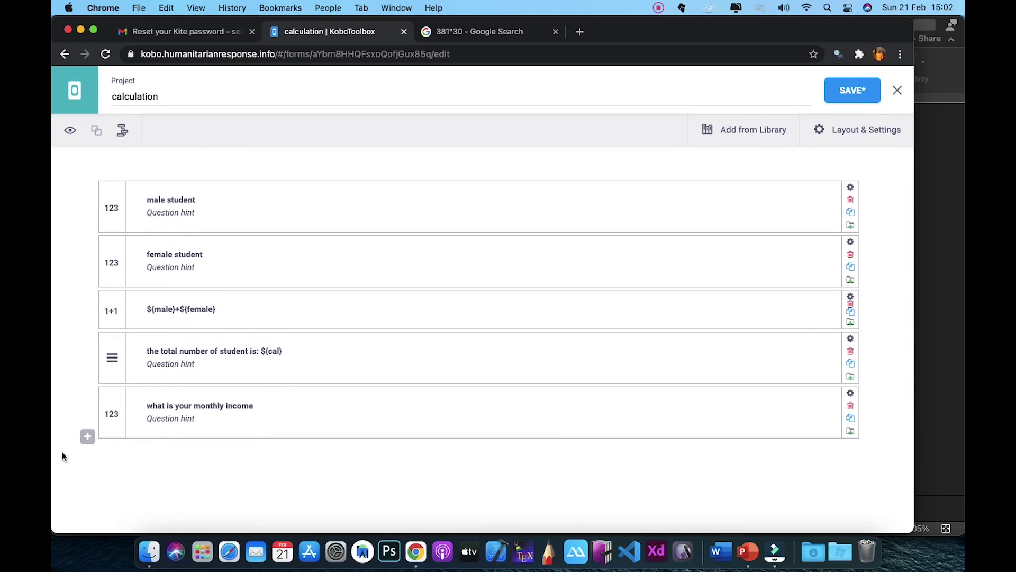
- Start a new question below the monthly income question, and check the 381*30 result in the Google search
left_click(93, 438)
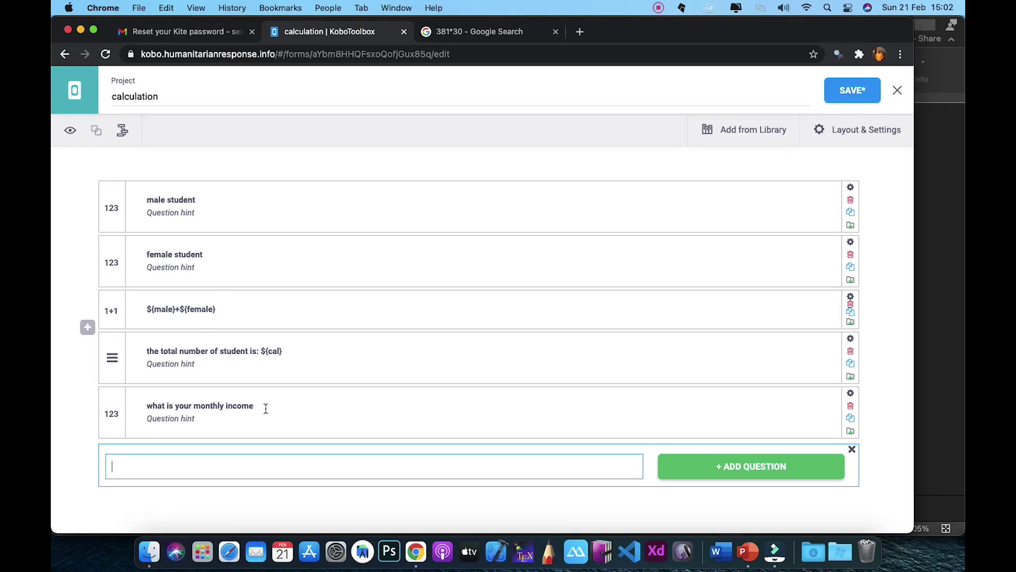
left_click(468, 30)
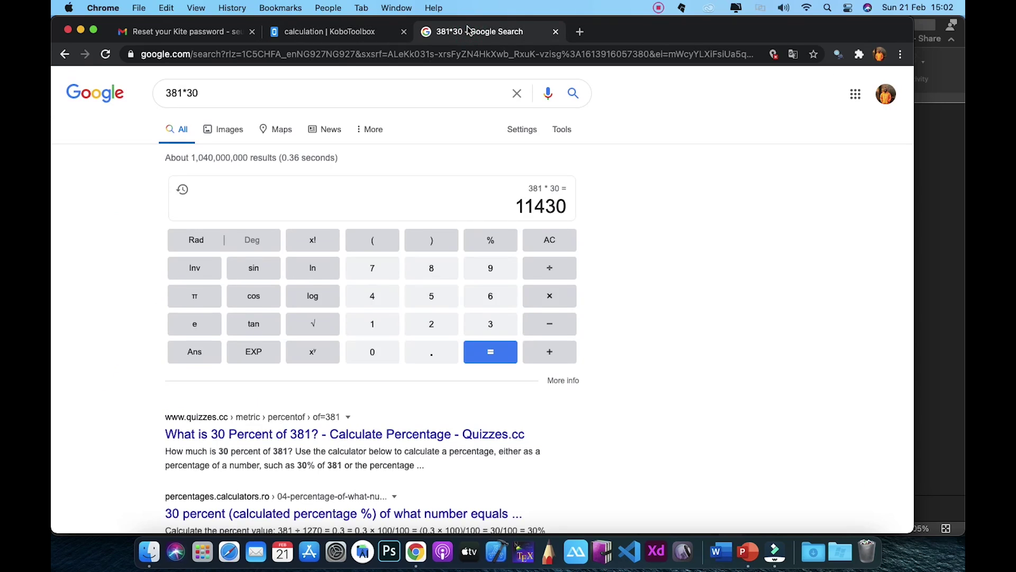
left_click(320, 32)
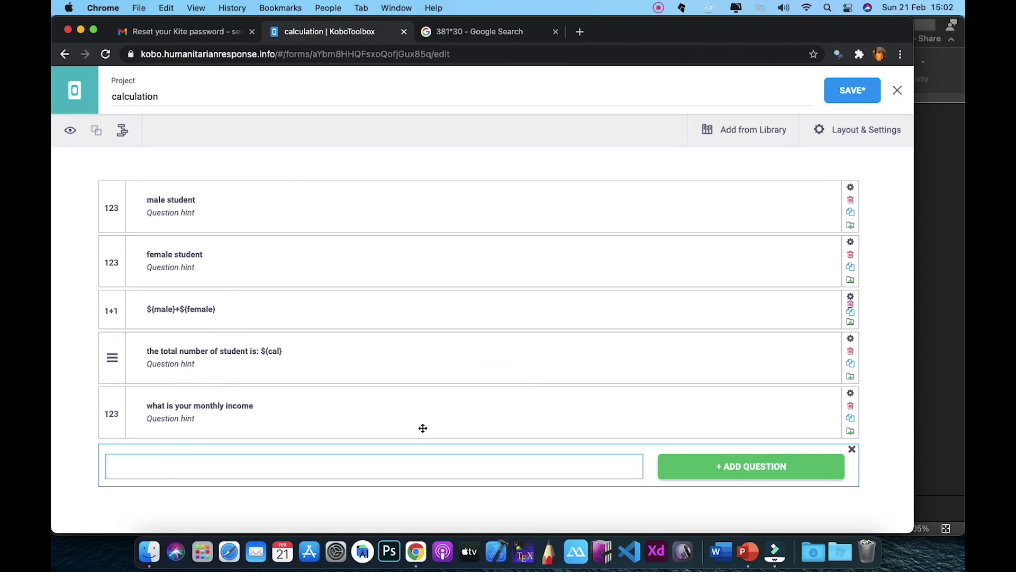
- Switch to PowerPoint and begin a formula line below the poverty threshold task with If(${income}<11430
left_click(742, 527)
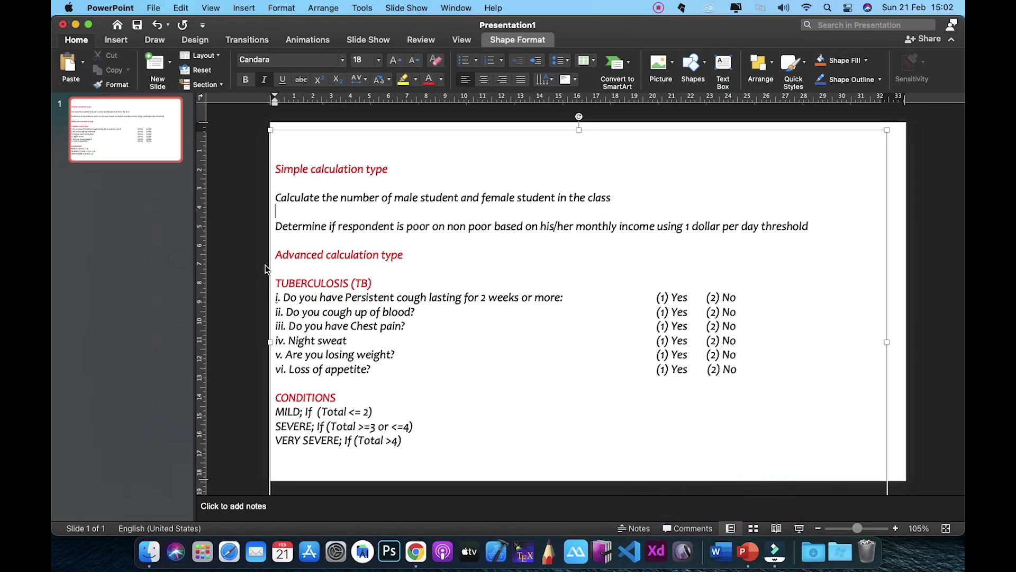
left_click(824, 227)
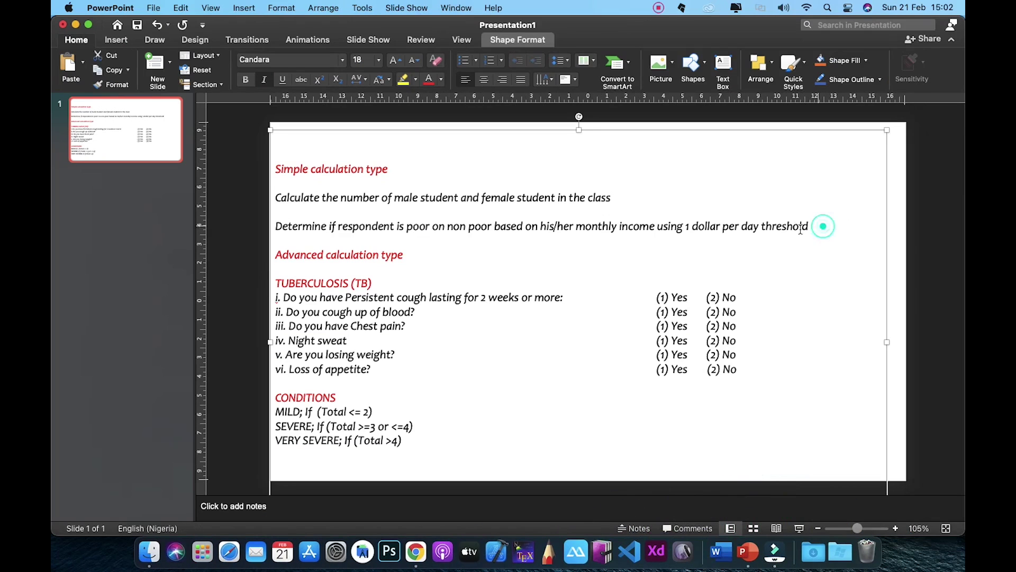
key("Return")
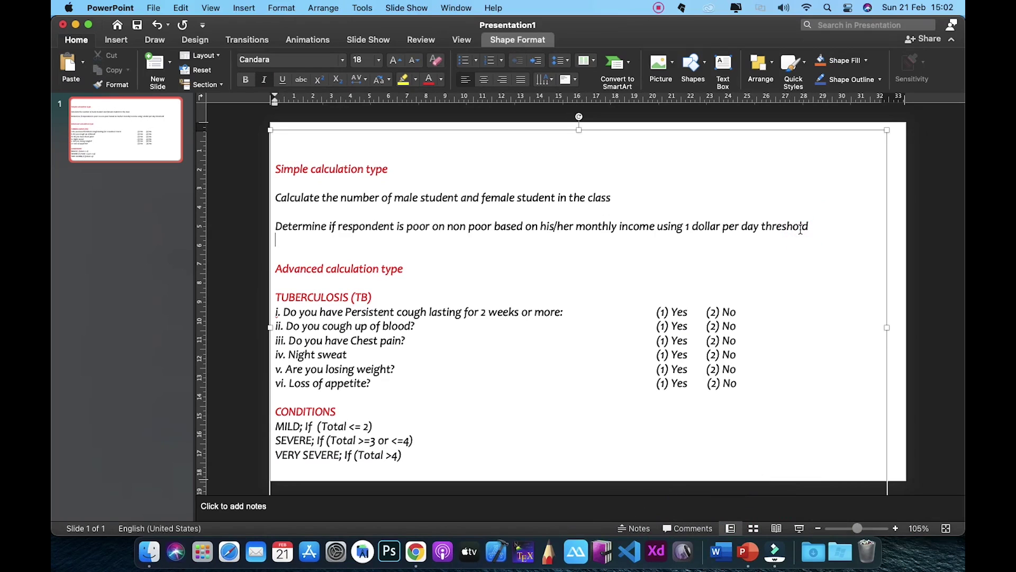
type("if")
type("(")
type("$")
type("{")
type("income")
type("}")
type("<1")
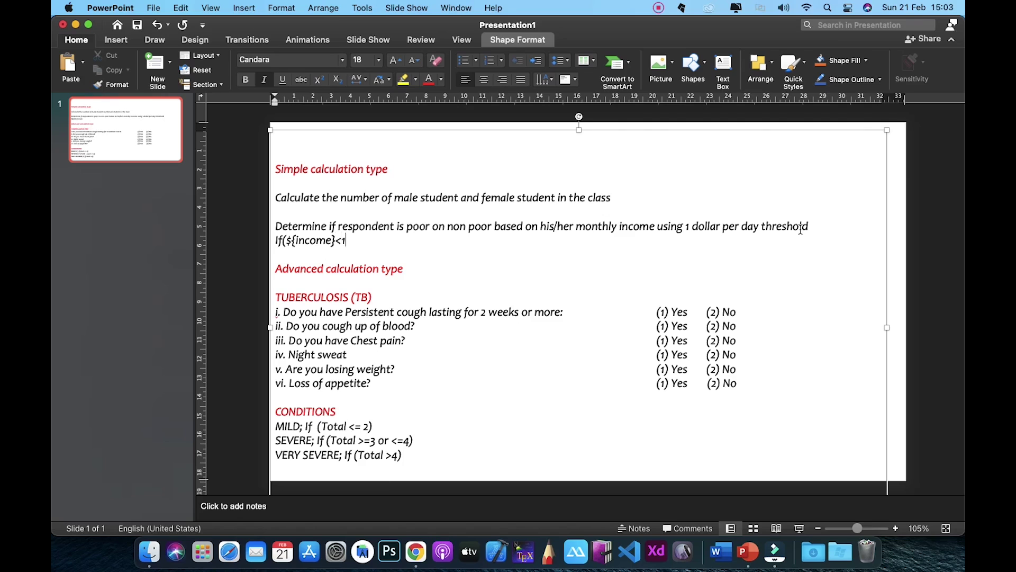
type("1430")
- Complete the income formula with the outcomes "Poor" and "Non Poor" and a closing parenthesis
type(",")
type("\"")
type("Poor")
type("\"")
type(",")
type("\"")
type("Non")
type(" P")
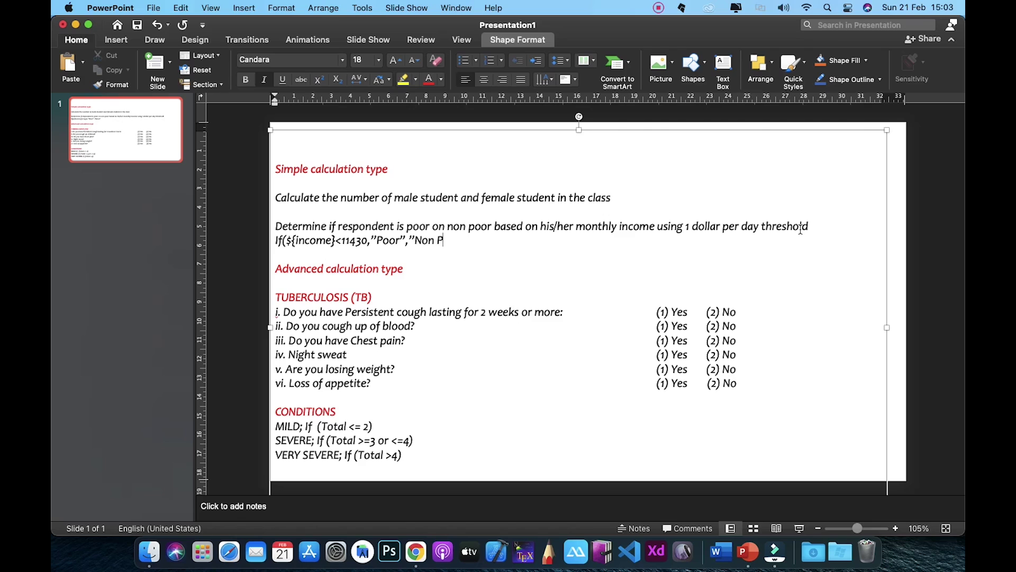
type("OOR")
key("BackSpace")
key("BackSpace")
key("BackSpace")
type("oor")
type("\"")
type(")")
- Write the general pattern If(${question}<X,true,else) on a new line below the income formula
key("Return")
type("if")
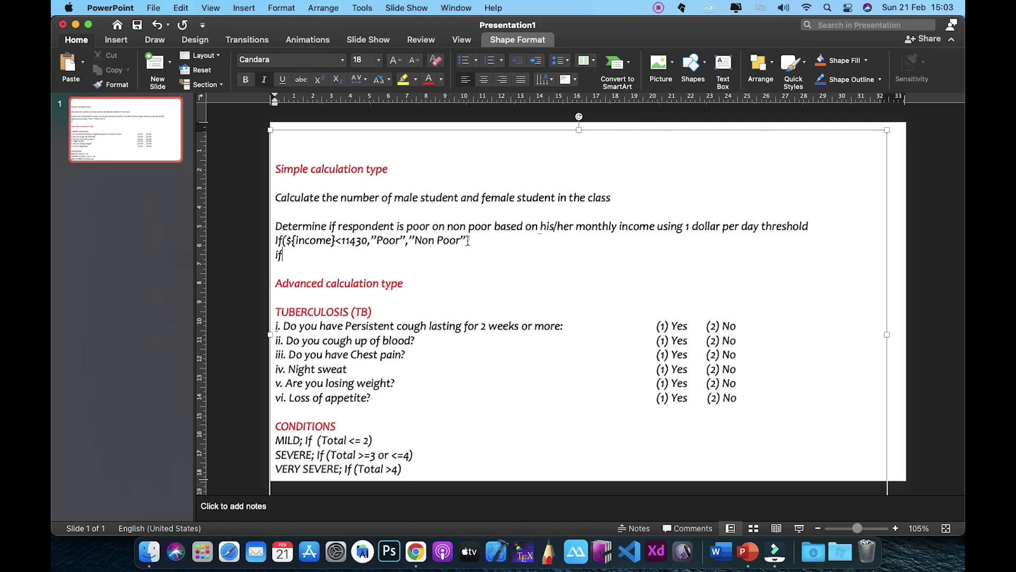
type("(${question}<X,")
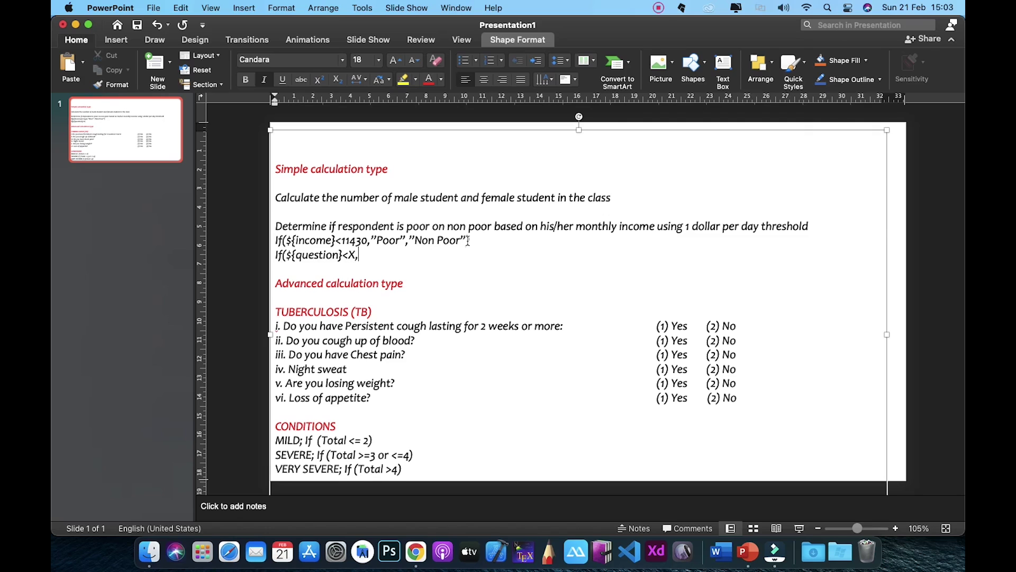
type("true,else)")
- Switch to the KoboToolbox form in Chrome and enter if(${income}<11430,"Poor","Non poor") as the new question's text
left_click(414, 539)
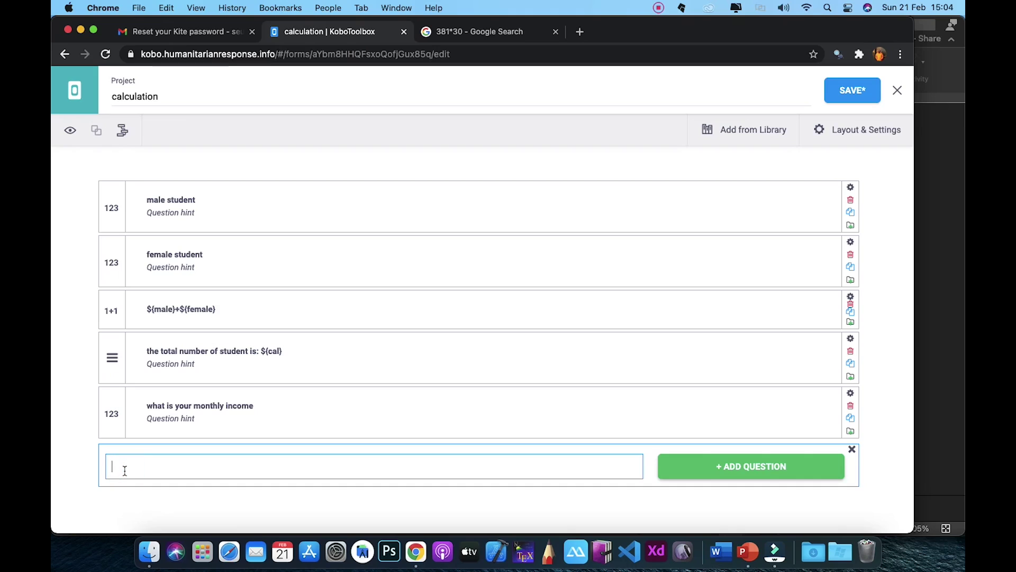
type("if(${income")
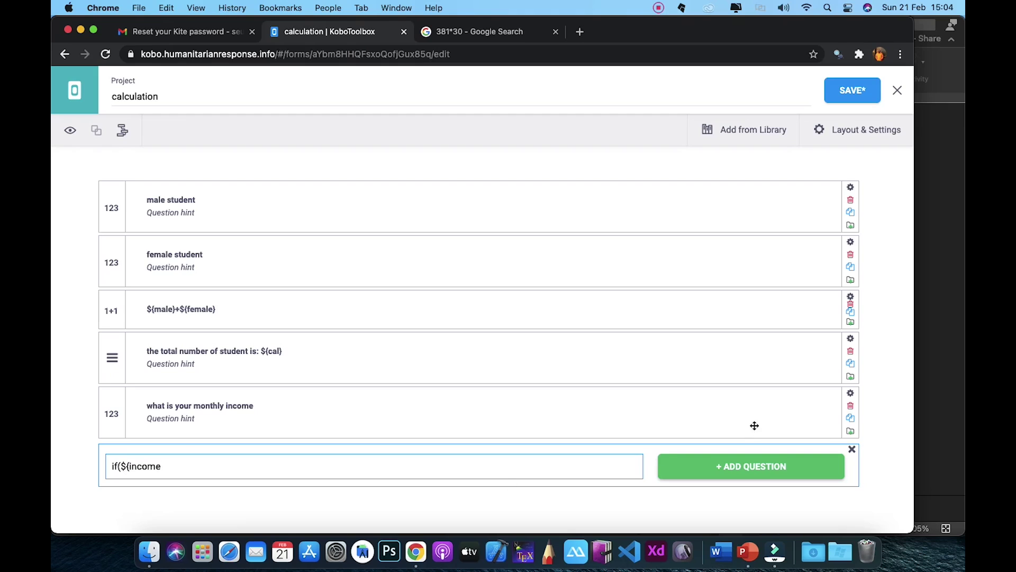
left_click(851, 393)
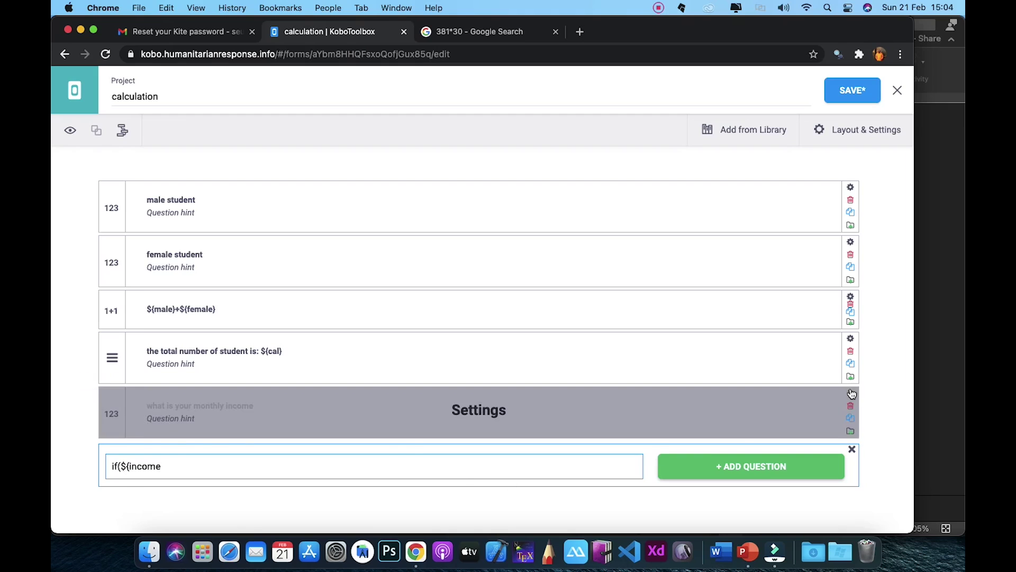
left_click(850, 392)
type("}")
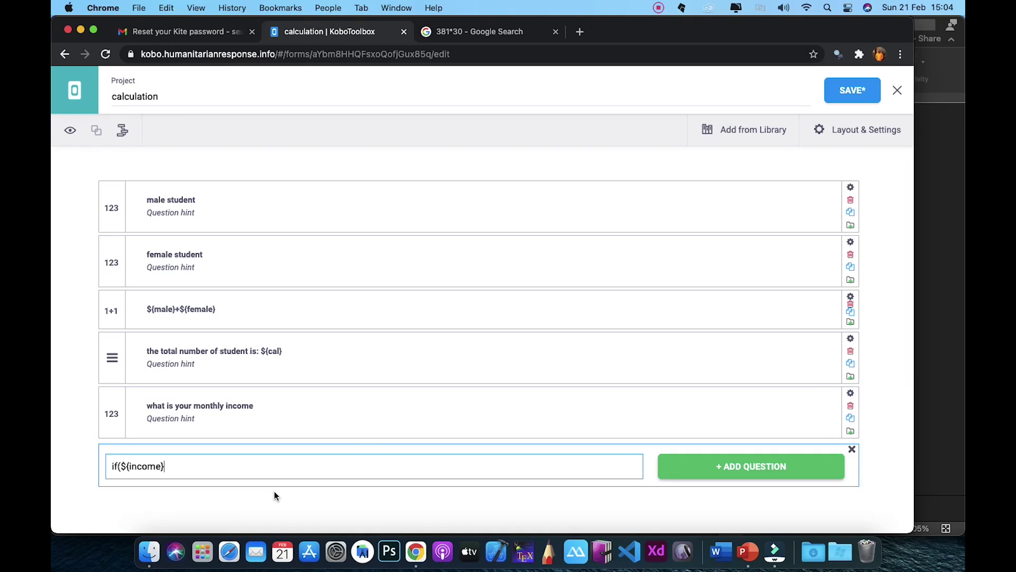
type("<11430,")
type("Poor\",\"Non")
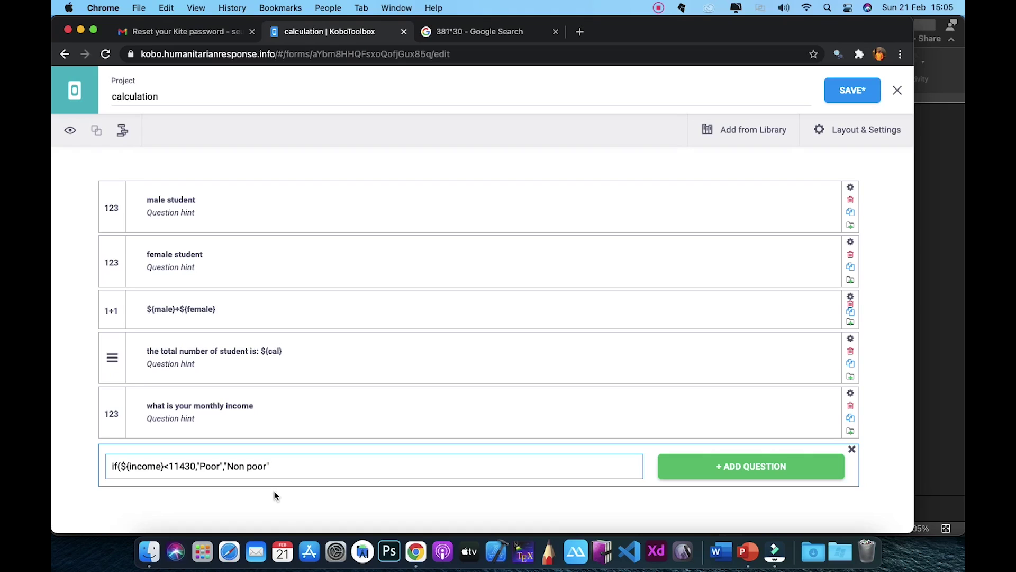
type("poor\")")
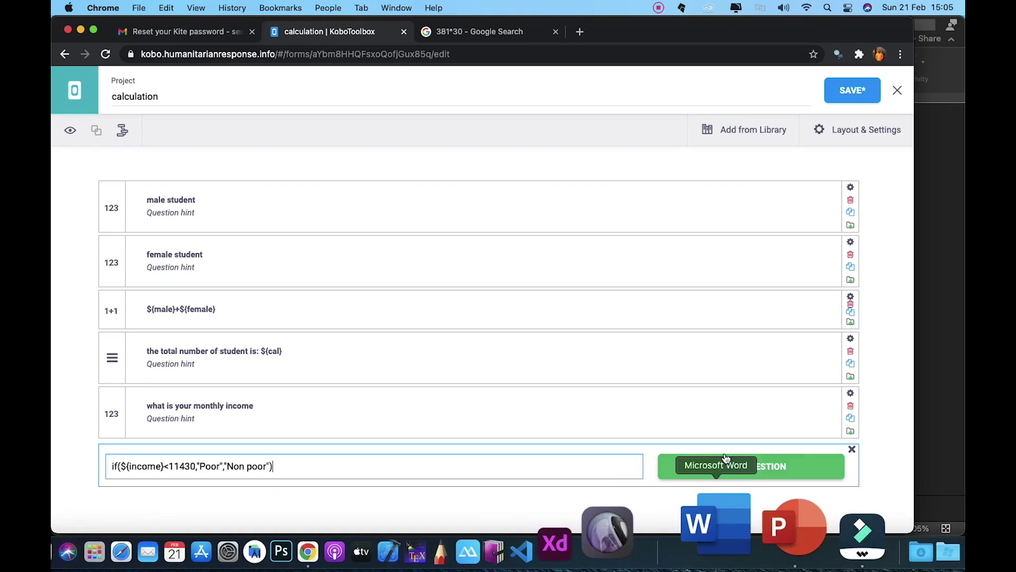
- Add the income formula if(${income}<11430,"Poor","Non poor") to the form as a Calculate question
left_click(708, 462)
scroll(436, 422, "down", 5)
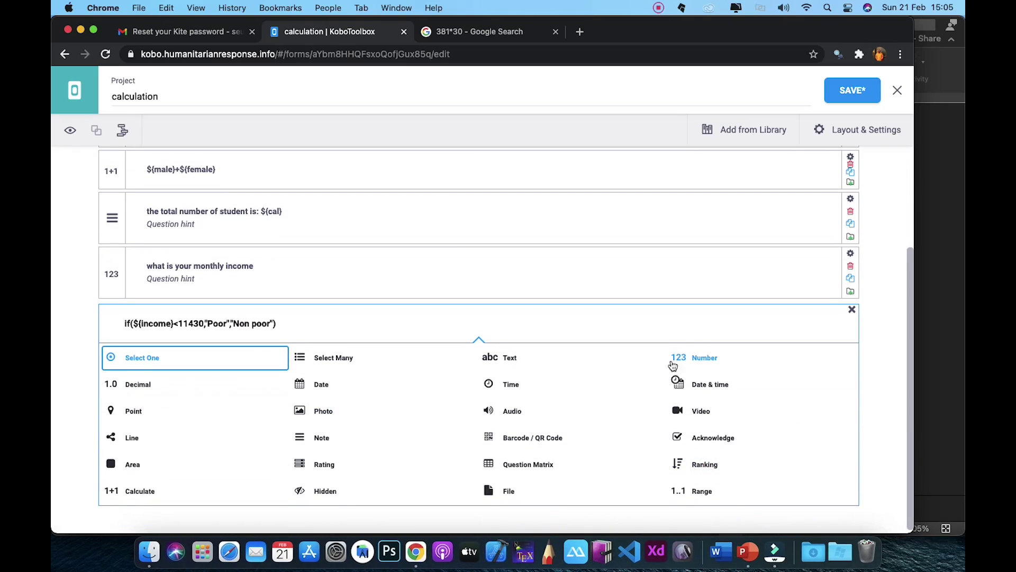
left_click(127, 492)
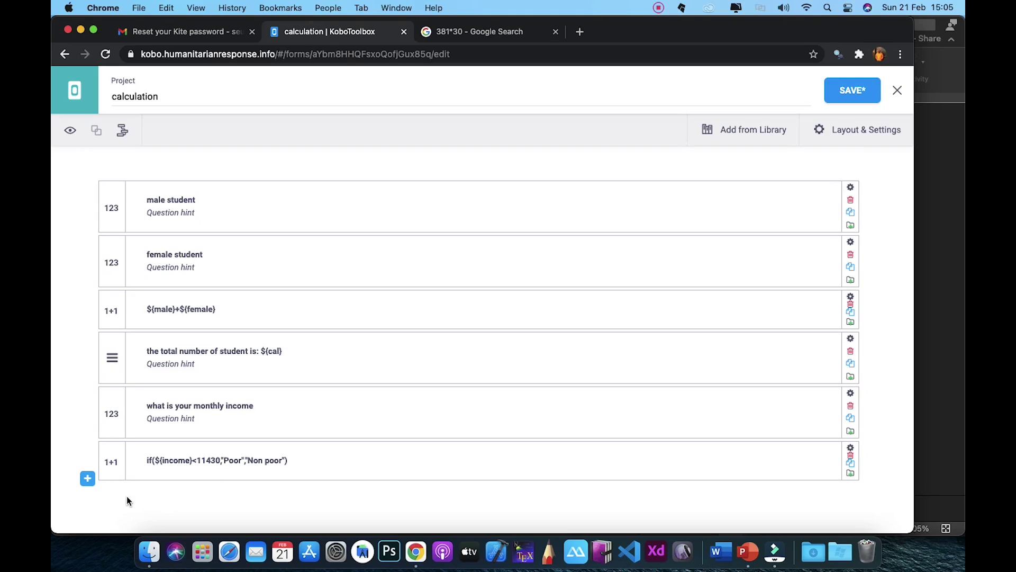
- Start a new question below the income calculation with the text "the respondent is classified to be"
left_click(87, 479)
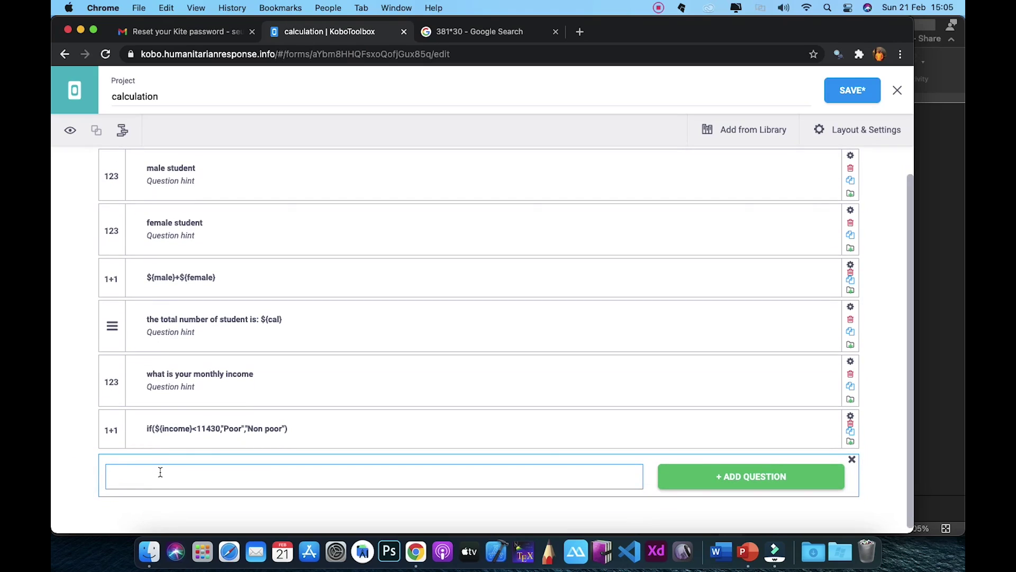
type("the respondent is classify")
key("BackSpace")
type("ied to be")
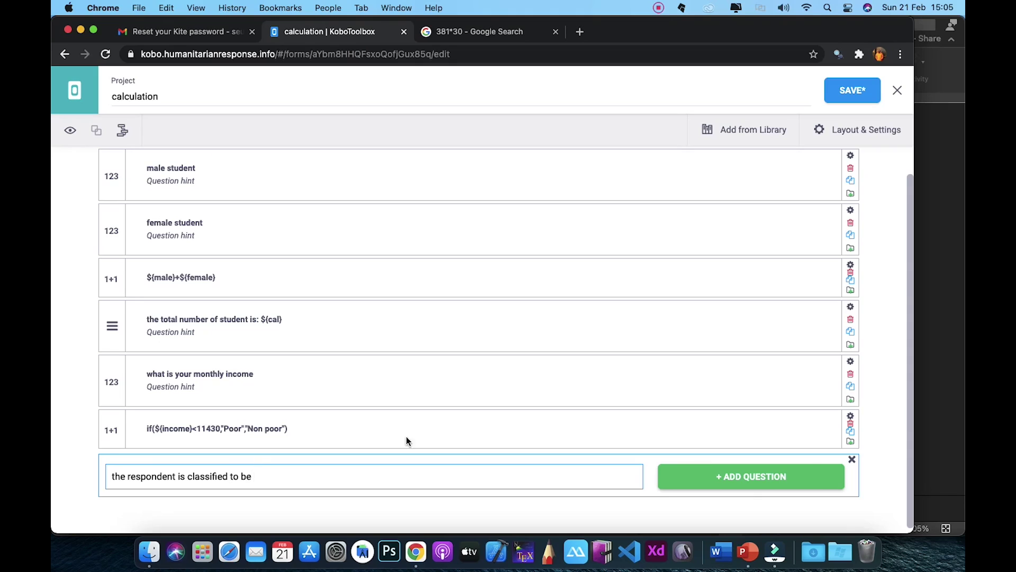
- Check the income calculation's data column name, complete the new question's text with ${calculation}, and add it as a Note
left_click(851, 416)
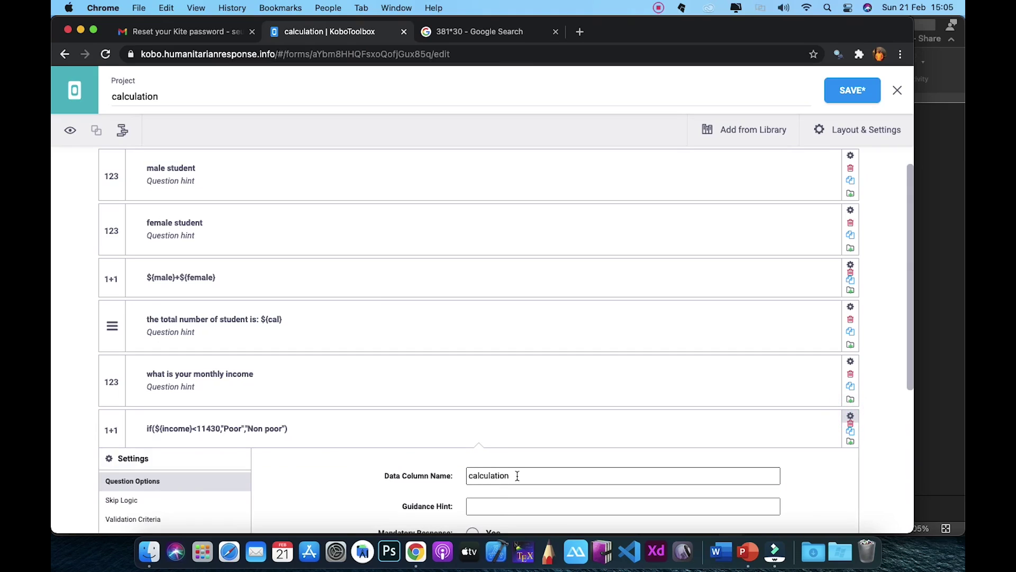
left_click(851, 416)
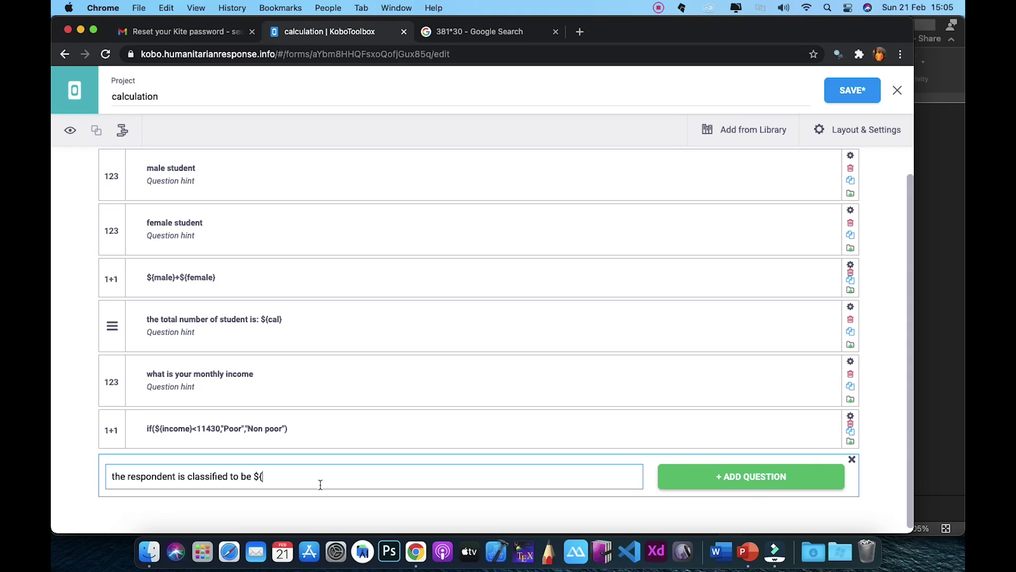
type("calculation")
scroll(255, 522, "down", 1)
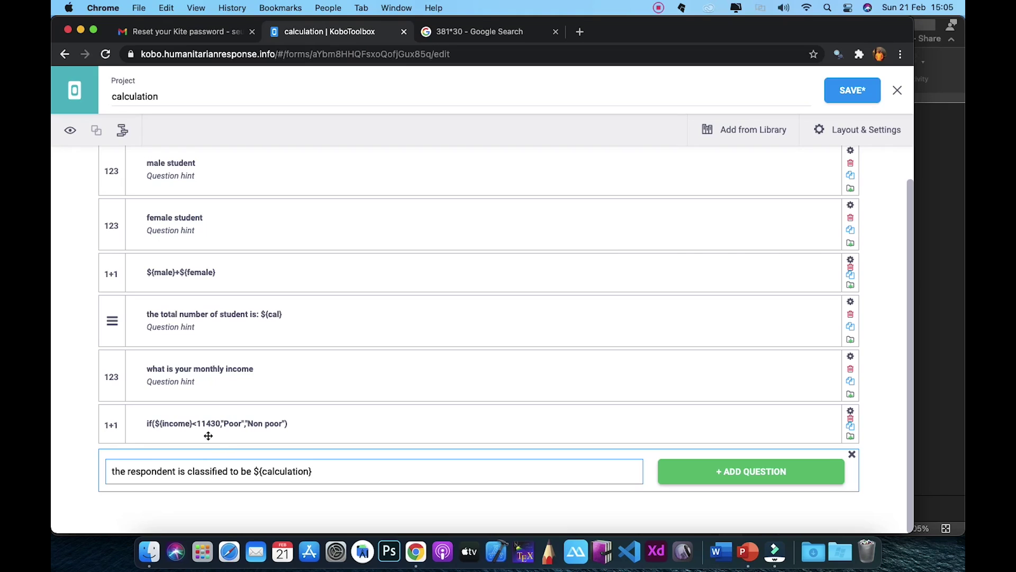
left_click(710, 471)
left_click(318, 443)
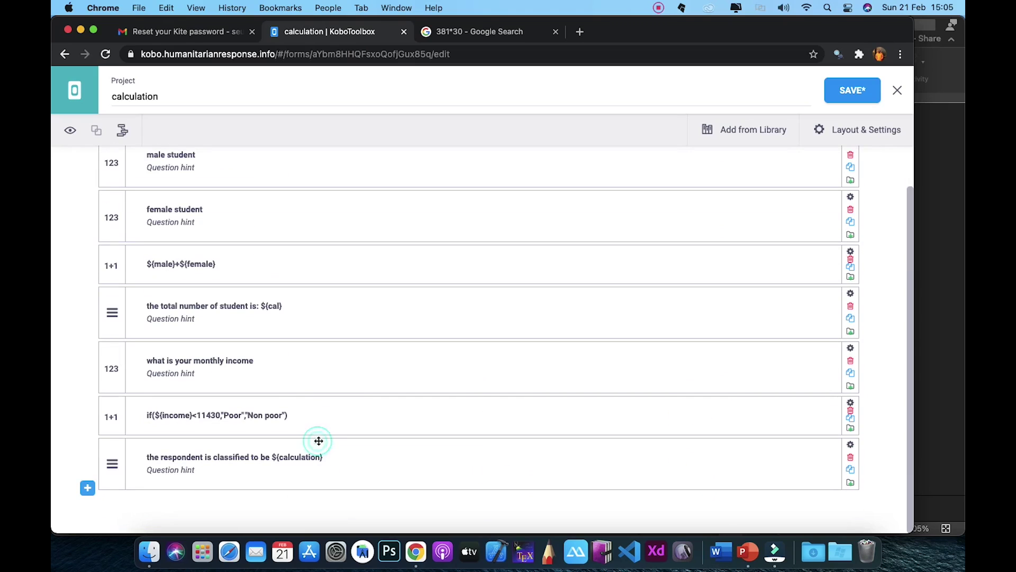
- Preview the form, test the monthly income question with sample incomes starting at 1000, and close the preview
left_click(70, 130)
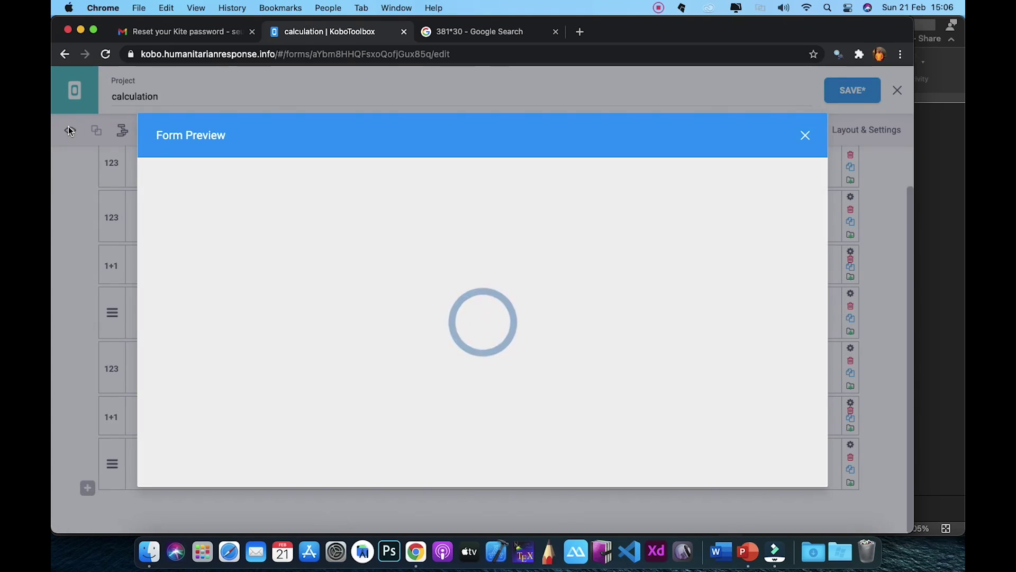
scroll(336, 370, "down", 5)
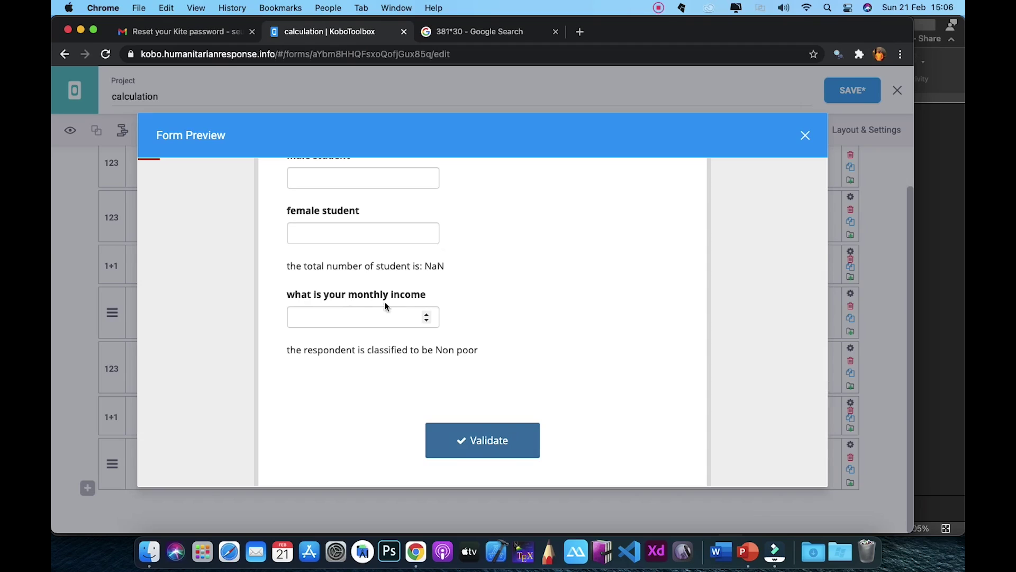
left_click(356, 316)
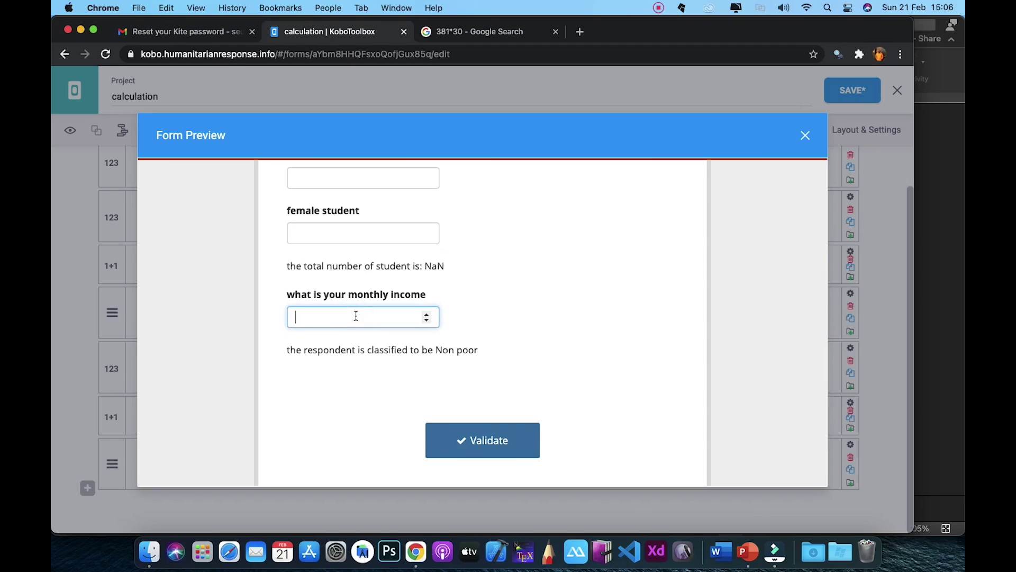
type("1000")
key("BackSpace")
type("500")
left_click(805, 135)
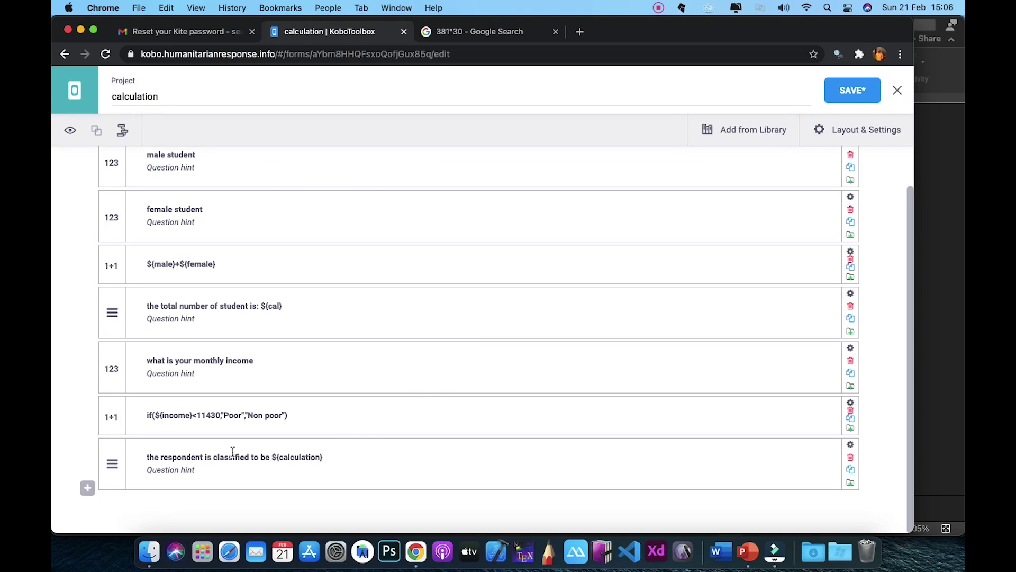
- Reverse the income calculation so that it reads if(${income}>11430,"Non Poor","poor")
left_click(219, 416)
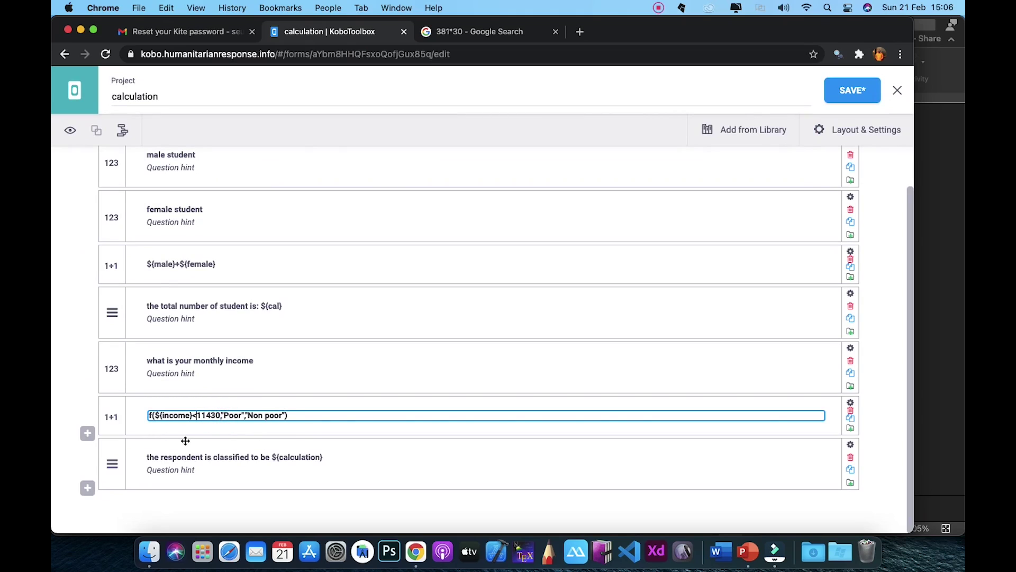
key("BackSpace")
type(">")
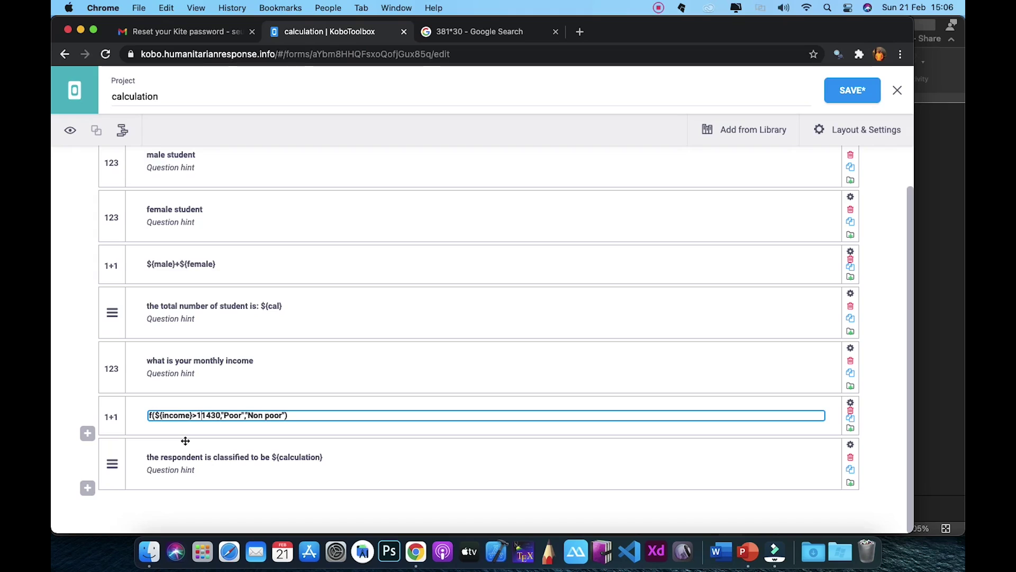
type("Non")
key("BackSpace")
key("BackSpace")
key("BackSpace")
key("BackSpace")
left_click(229, 456)
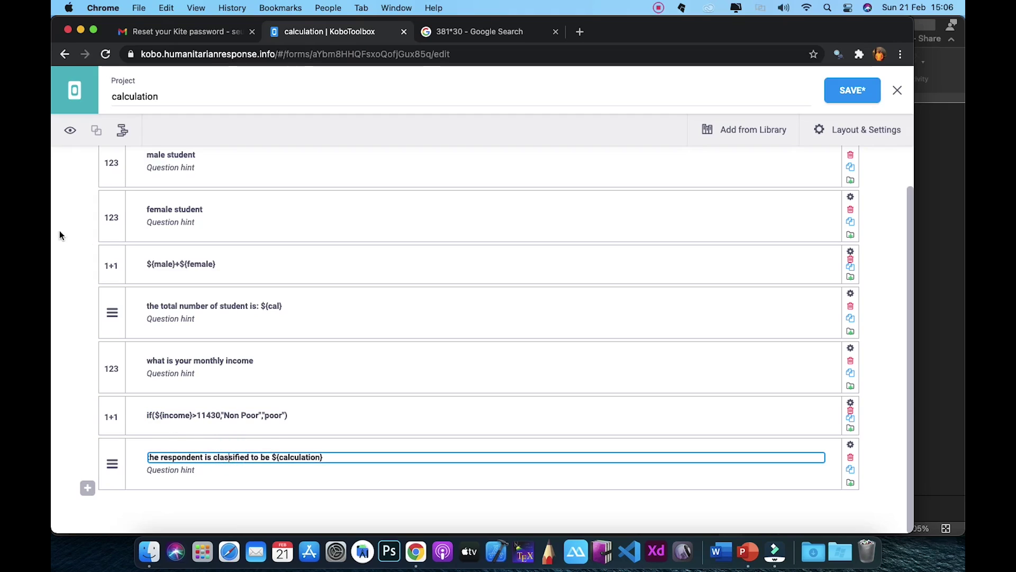
- Preview the form again, test the monthly income question with values such as 2000 and 10000, and close the preview
left_click(67, 132)
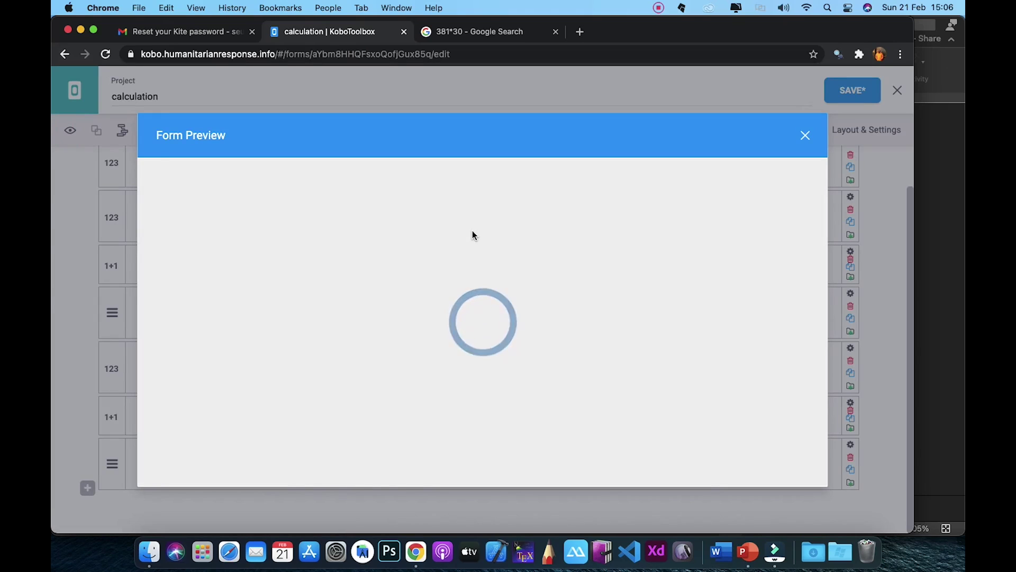
scroll(492, 355, "down", 5)
scroll(491, 352, "up", 3)
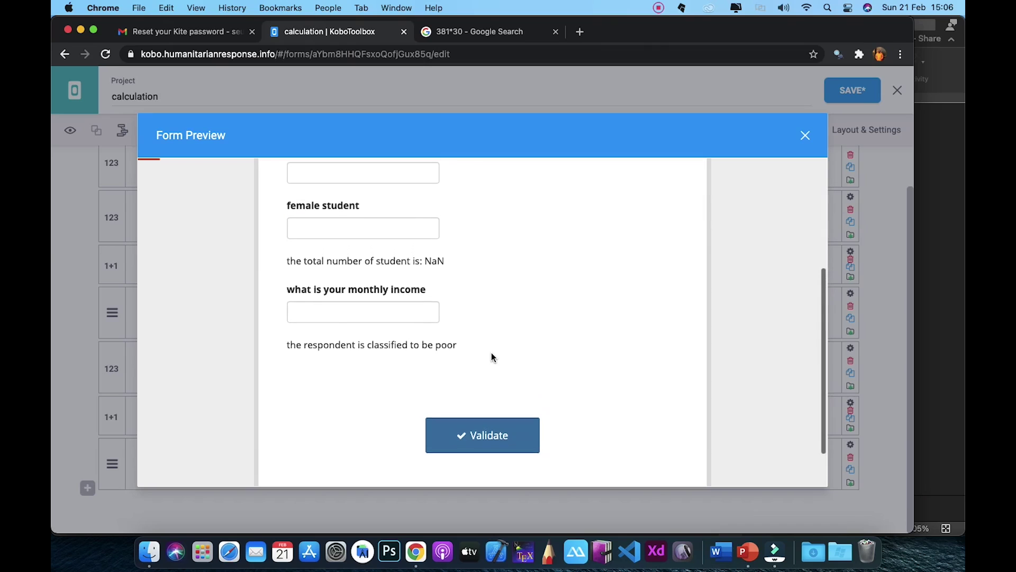
left_click(322, 308)
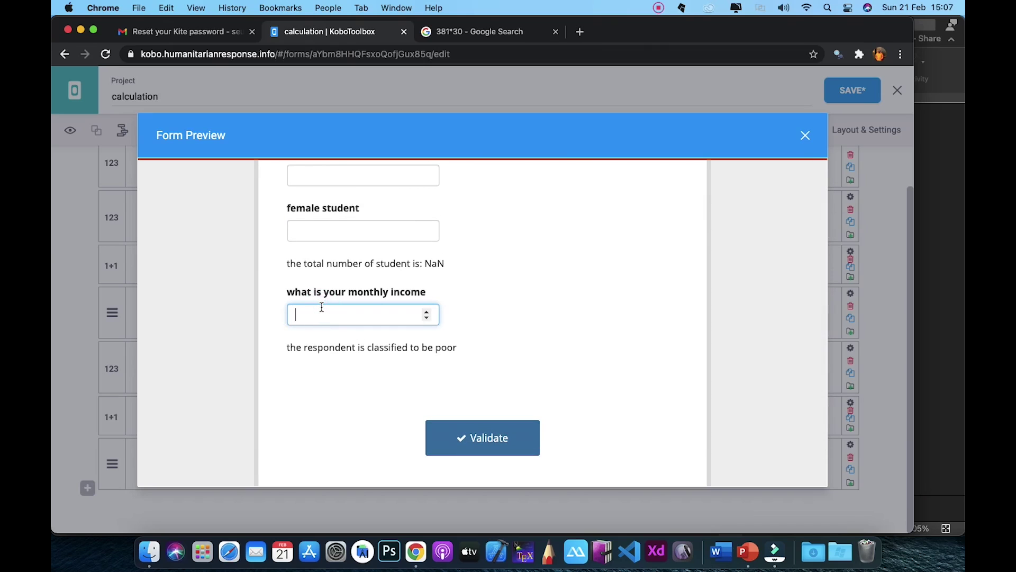
type("2000")
type("10000")
left_click(806, 135)
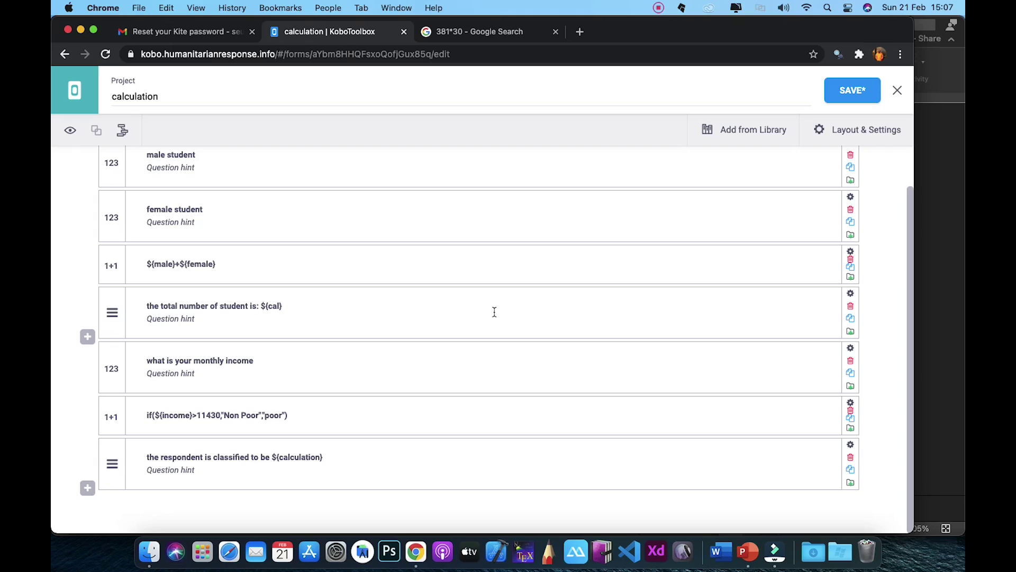
- Switch to PowerPoint to review the tuberculosis questions and severity conditions, and return to the KoboToolbox form in Chrome
left_click(746, 532)
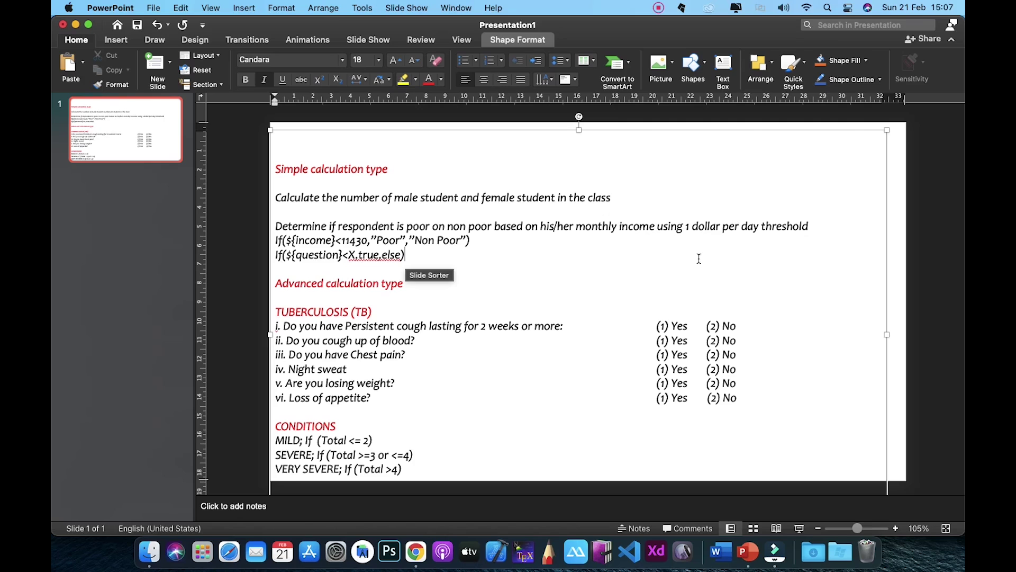
left_click(529, 366)
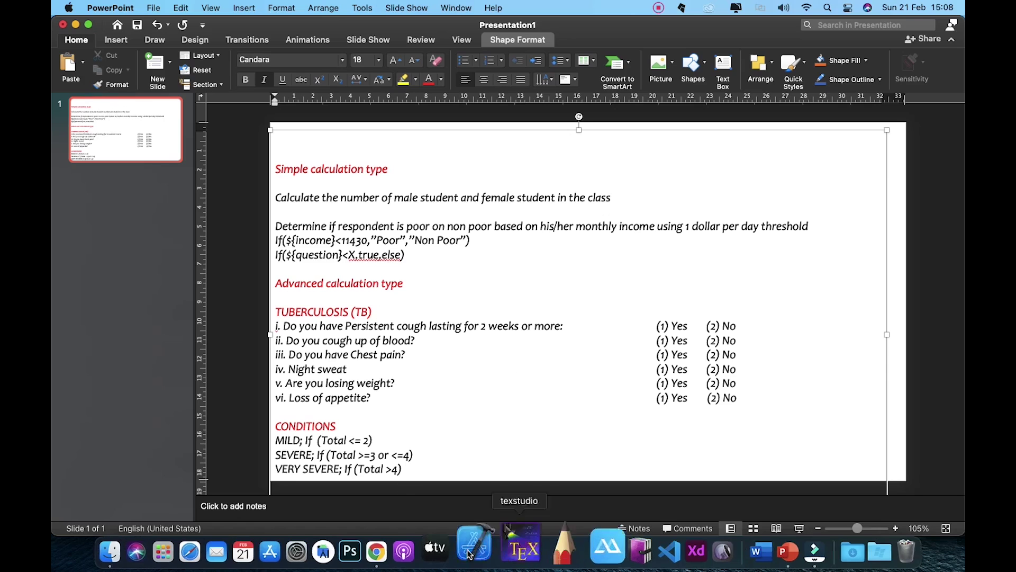
left_click(414, 535)
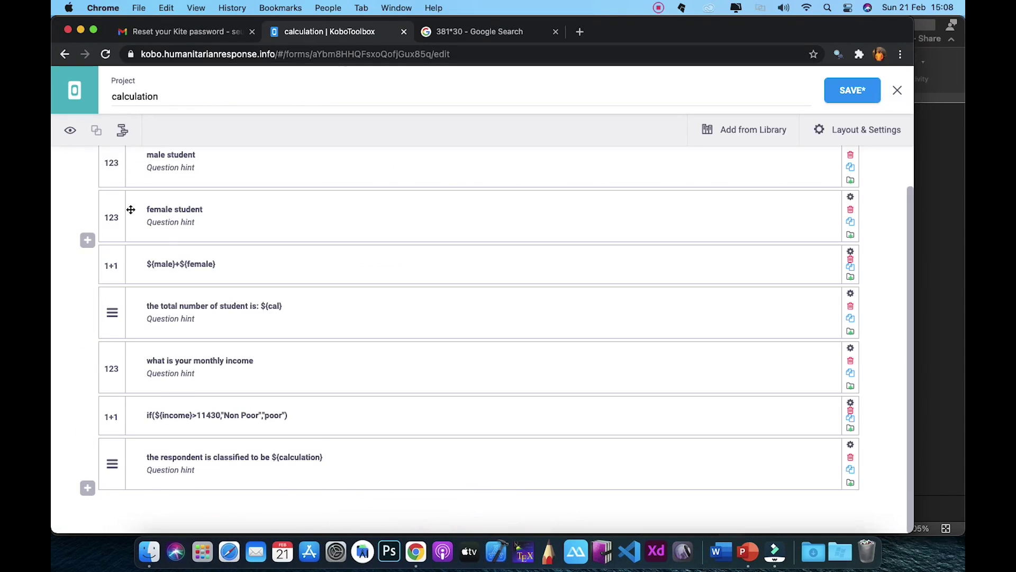
- Delete the male student and female student questions from the form
scroll(129, 220, "up", 2)
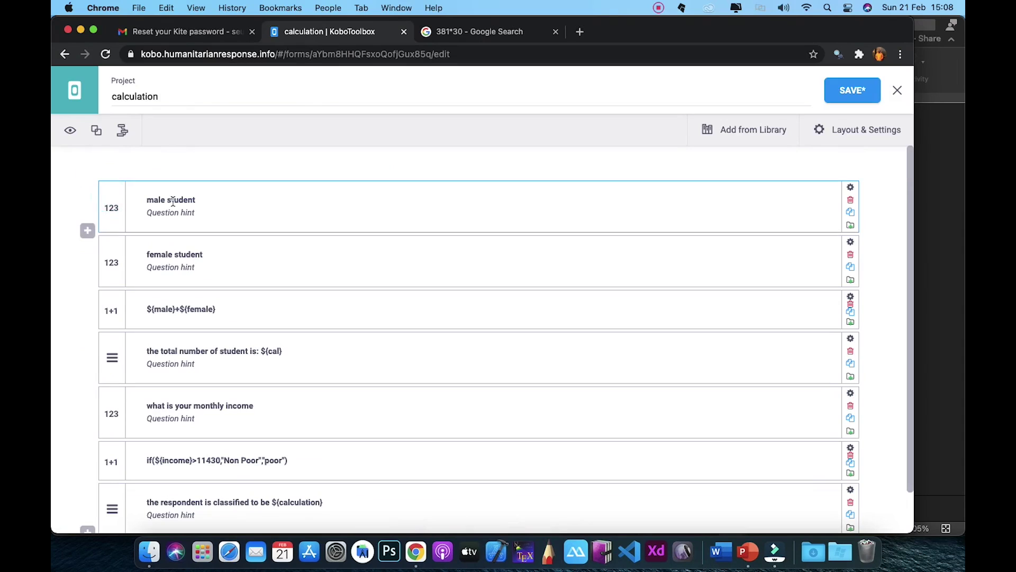
left_click(850, 203)
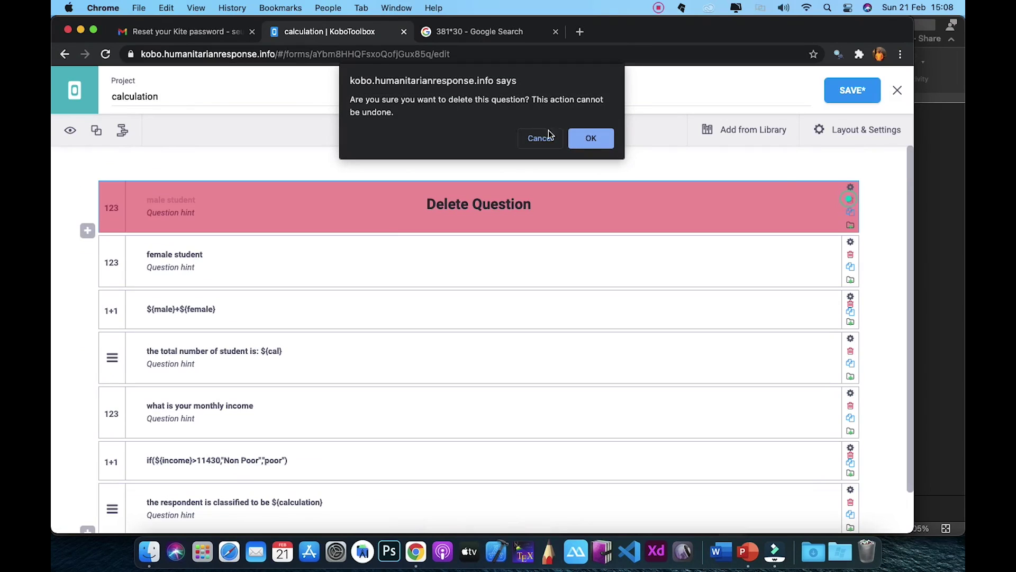
left_click(588, 138)
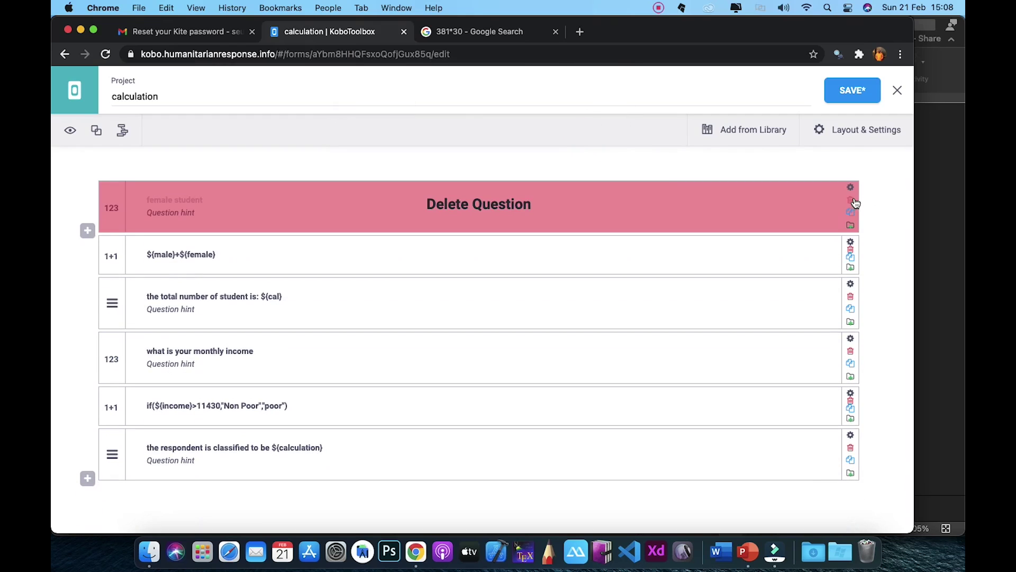
left_click(851, 201)
left_click(609, 138)
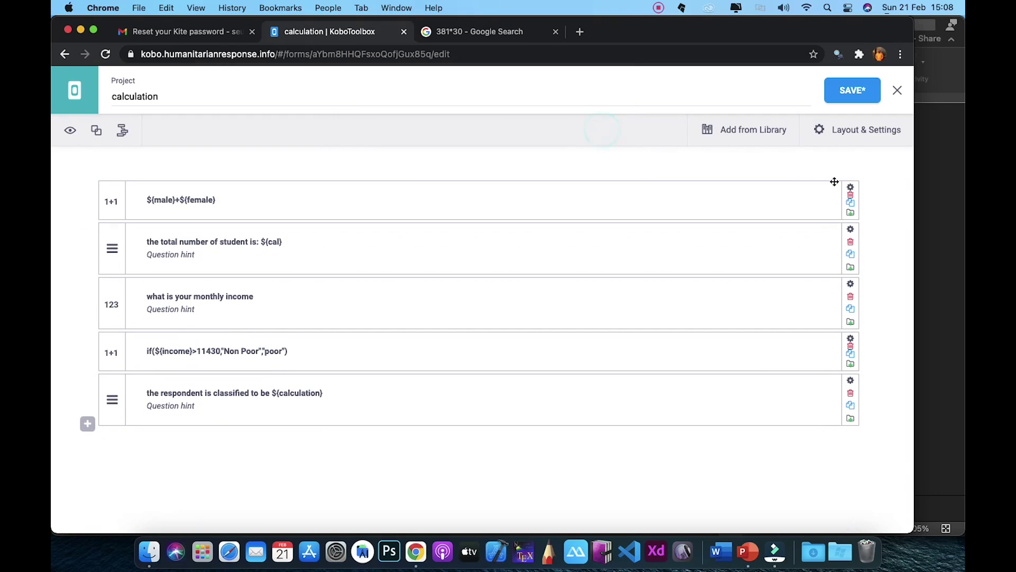
- Delete the ${male}+${female} calculation together with its duplicate
left_click(851, 199)
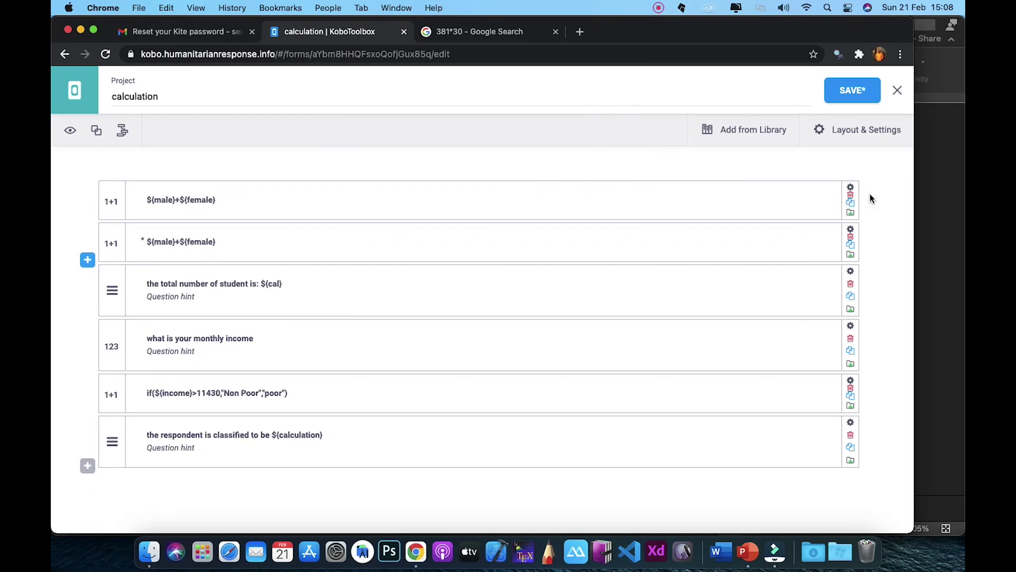
left_click(849, 195)
left_click(578, 138)
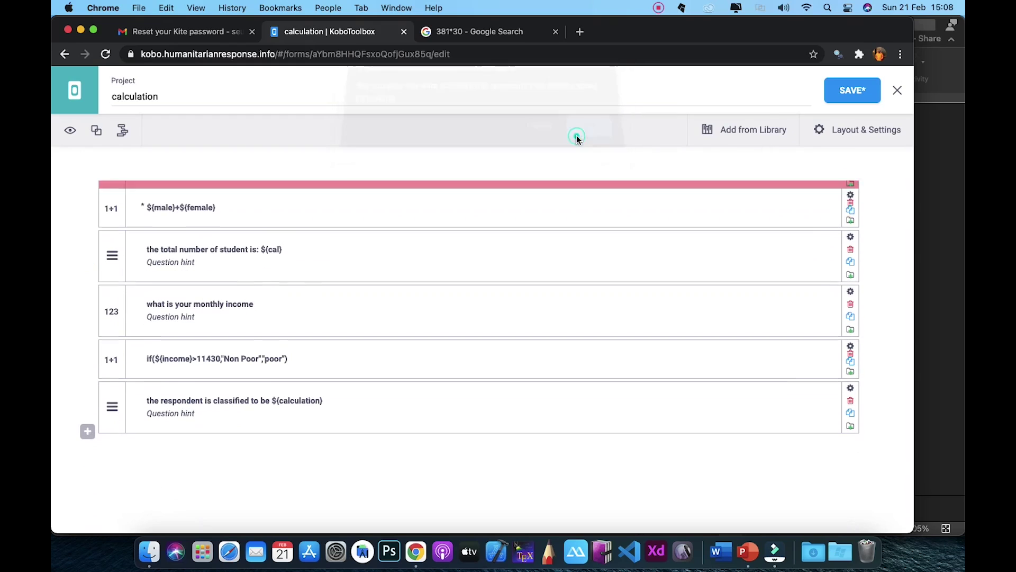
left_click(849, 195)
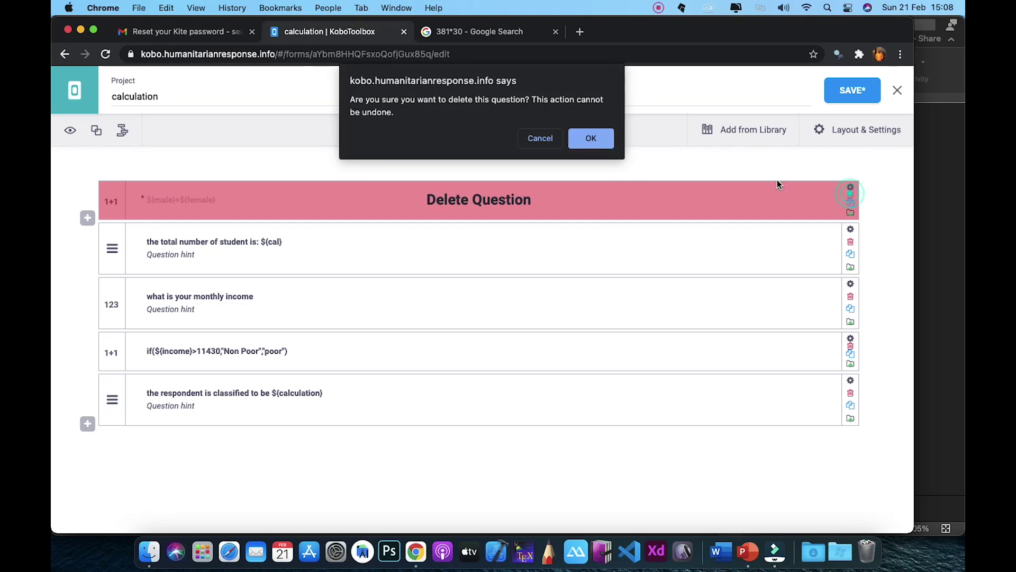
left_click(600, 139)
- Delete the student total note, the monthly income question, the income calculation and the respondent classification note
left_click(850, 199)
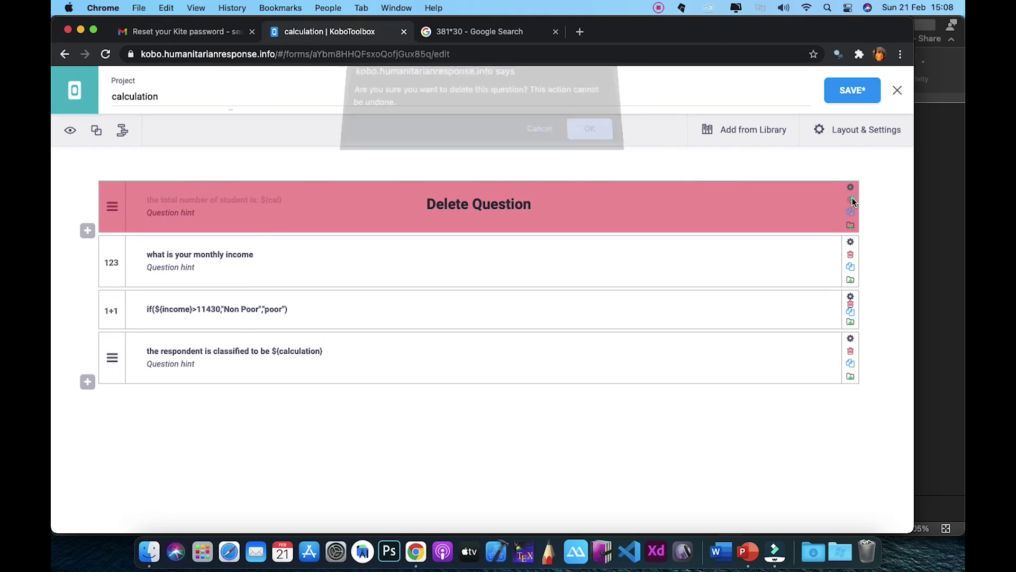
left_click(588, 143)
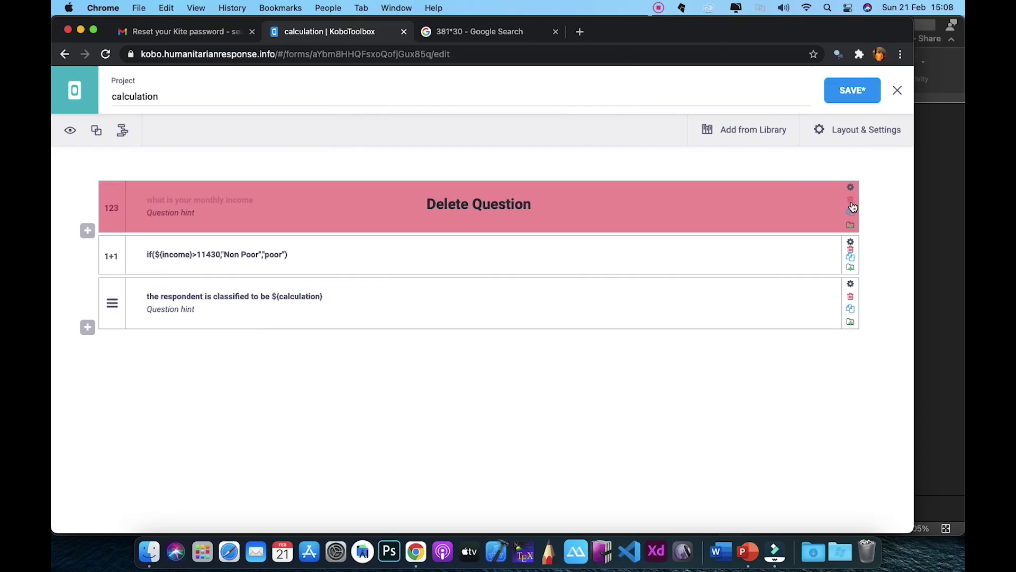
left_click(851, 200)
left_click(587, 143)
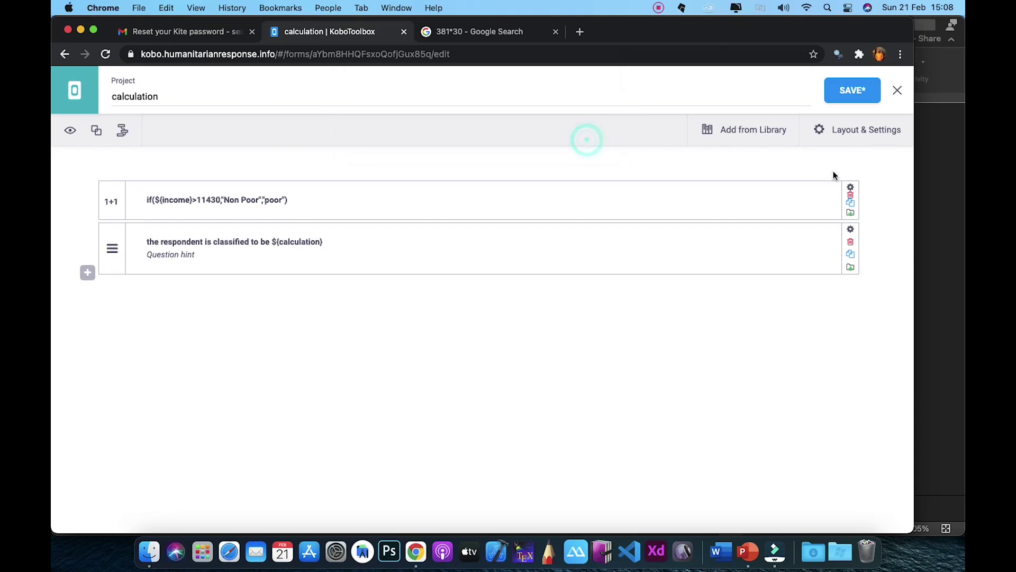
left_click(851, 195)
left_click(591, 138)
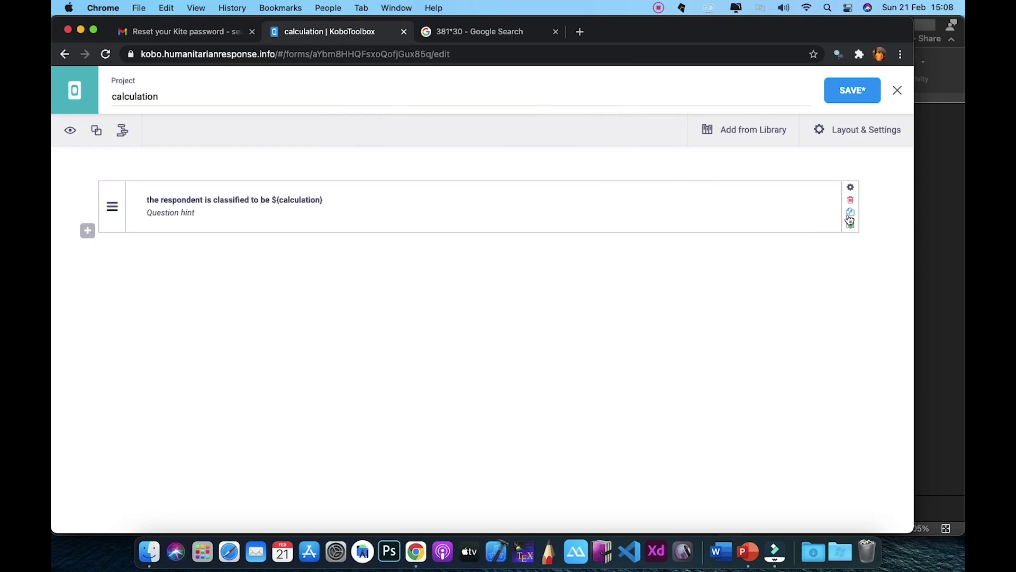
left_click(851, 200)
left_click(577, 141)
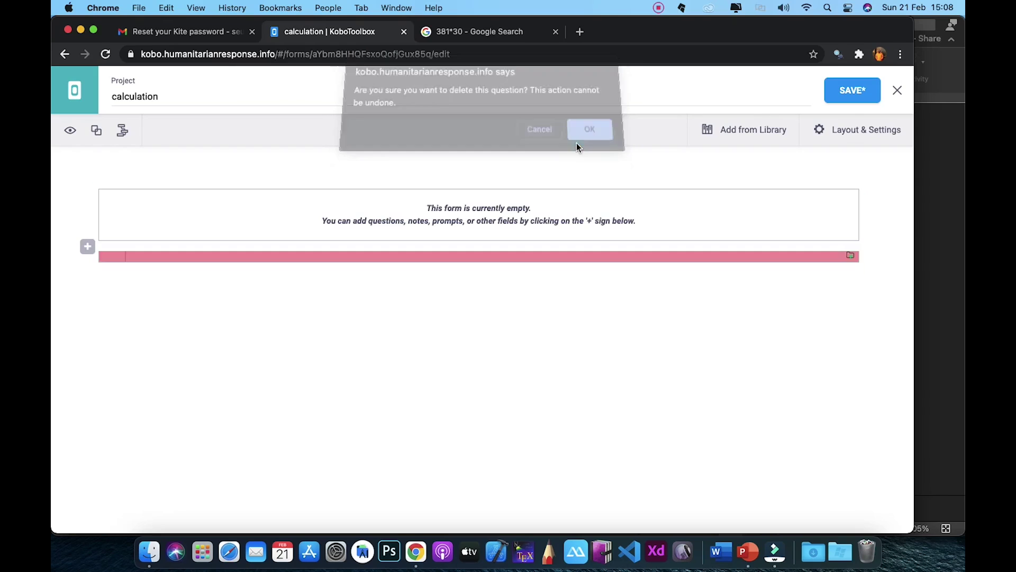
- Start a new question, copy "Do you have Persistent cough lasting for 2 weeks or more:" from the PowerPoint slide, and return to Chrome
left_click(86, 246)
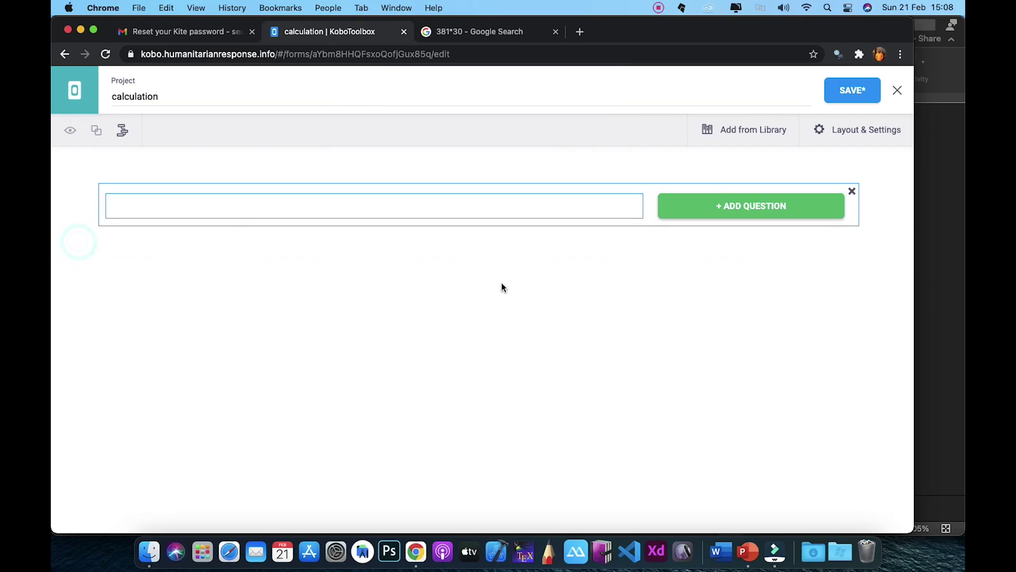
left_click(748, 540)
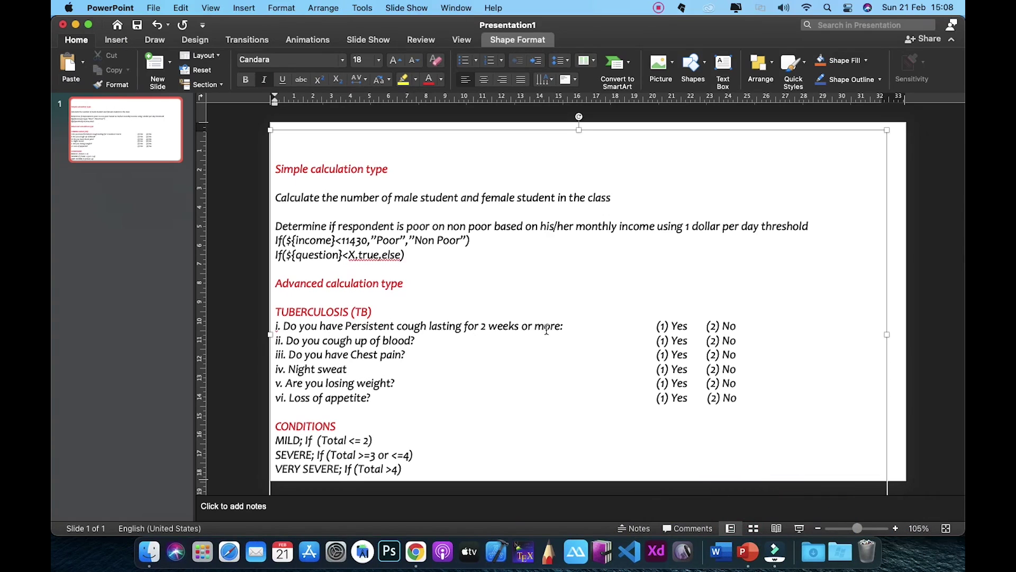
left_click_drag(562, 327, 333, 327)
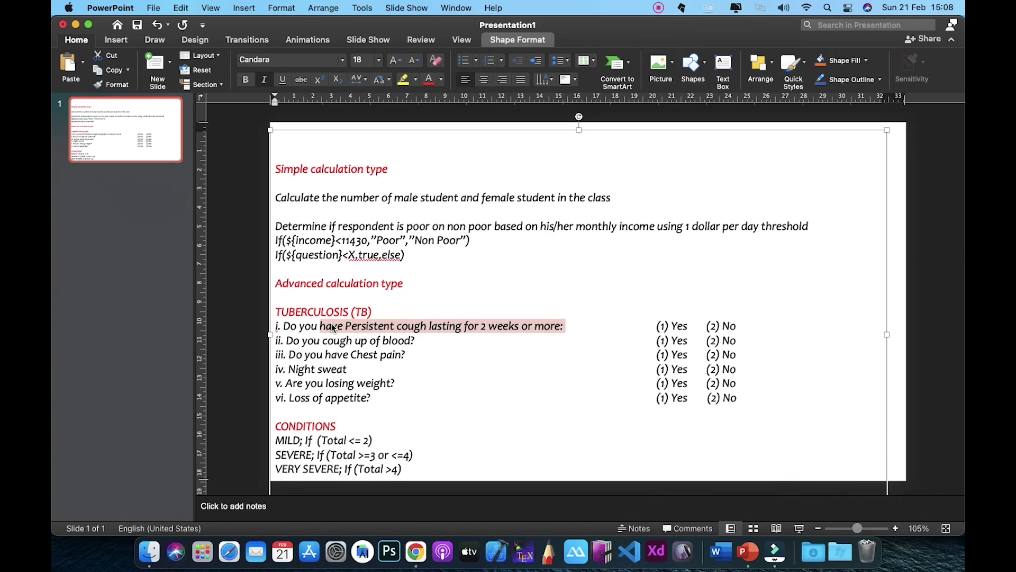
key("shift+Left")
key("shift+Left")
key("shift+Left")
key("shift+Left")
key("shift+Left")
key("shift+Left")
key("shift+Left")
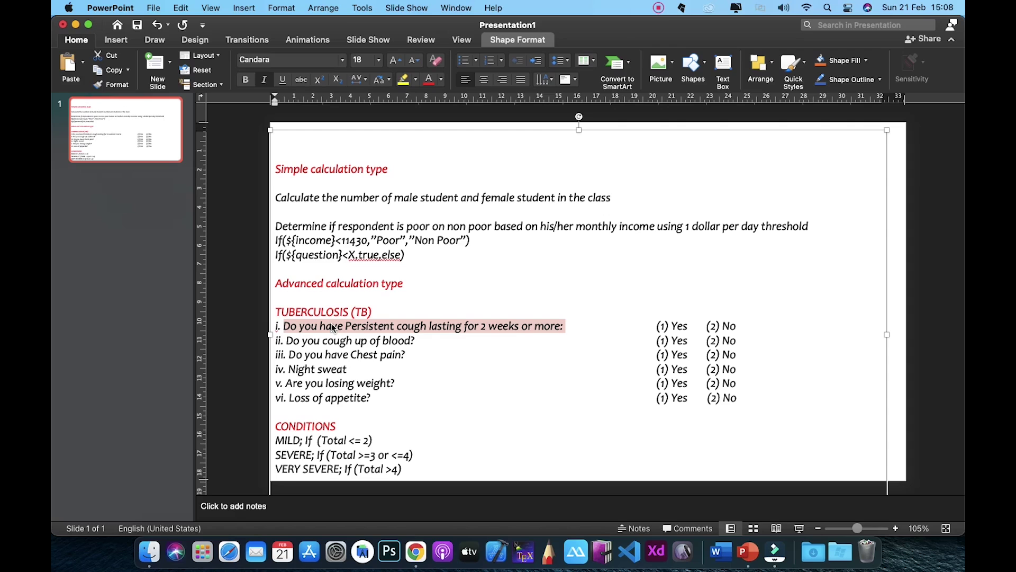
key("super+c")
key("super+Tab")
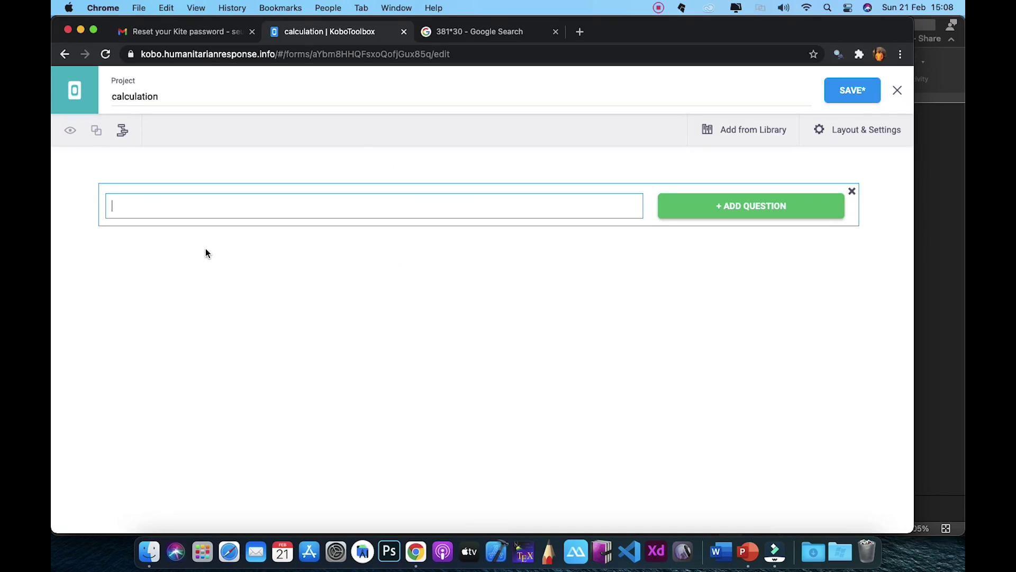
- Add the copied persistent cough text to the form as a Select One question
key("super+v")
left_click(738, 207)
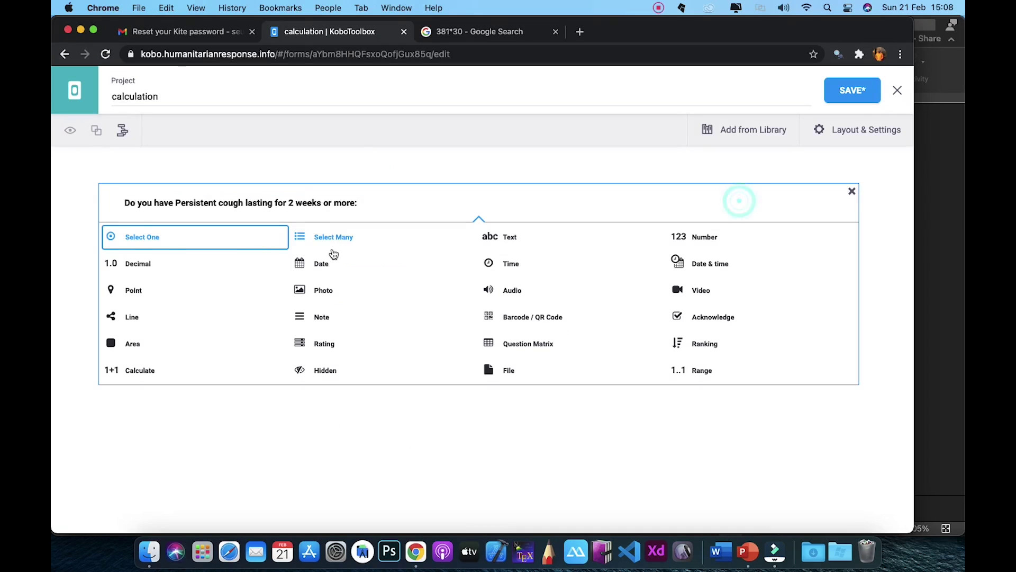
left_click(139, 236)
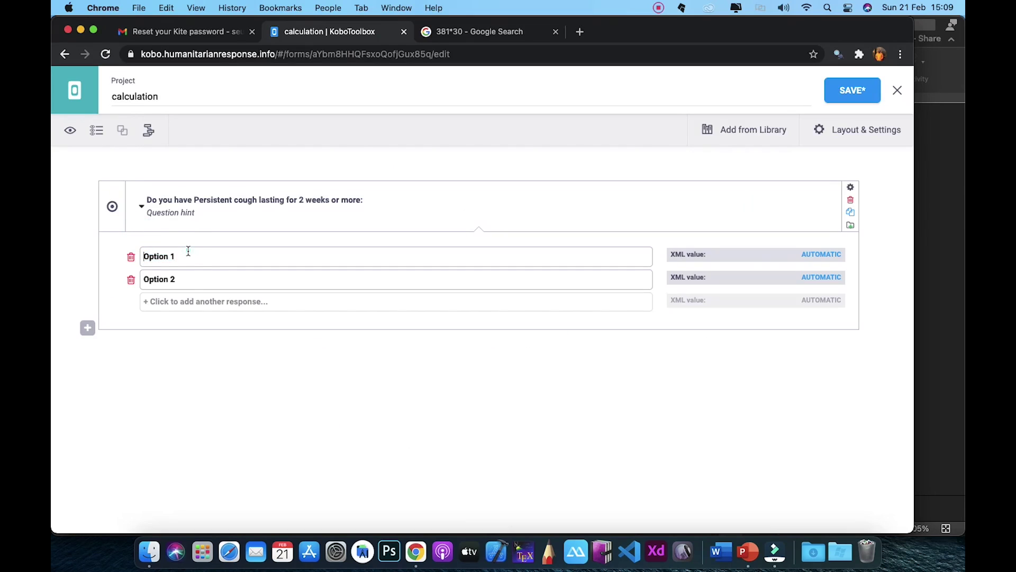
- Name the two response options of the persistent cough question yes and no
left_click_drag(183, 256, 141, 257)
type("yw")
triple_click(194, 281)
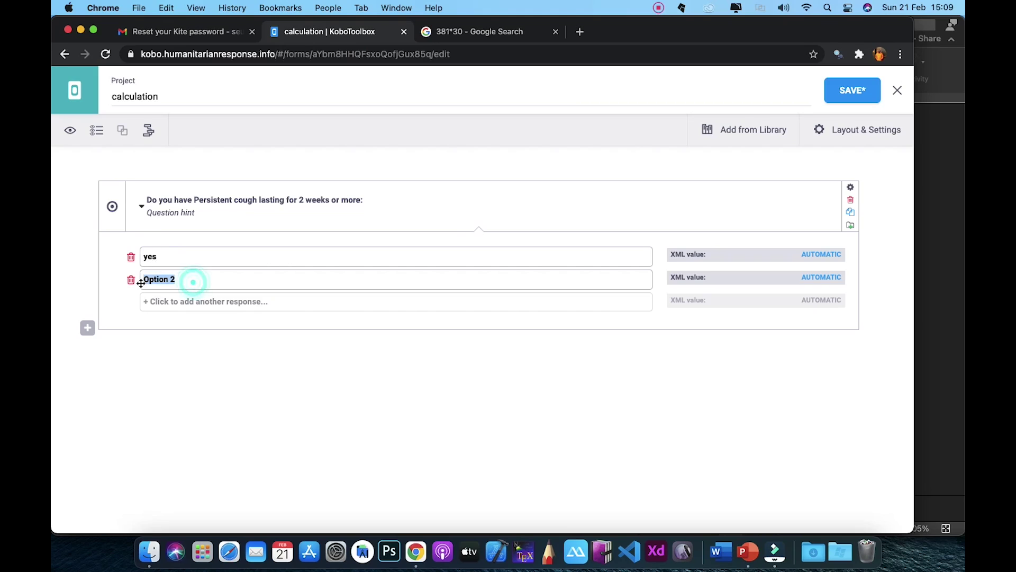
type("no")
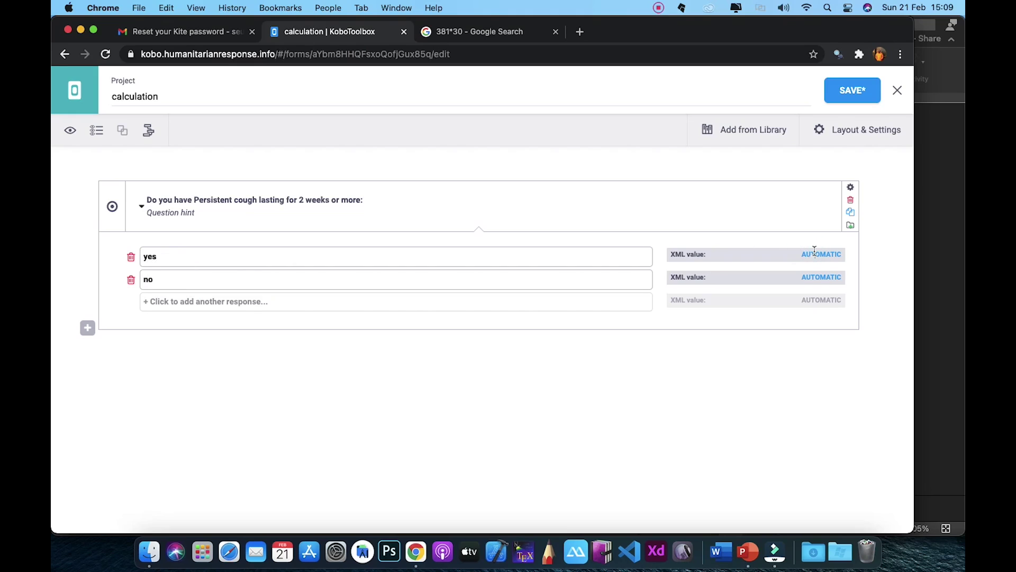
- Set the XML values of the persistent cough responses to 0 for yes and 1 for no
left_click(814, 253)
type("0")
left_click(814, 276)
type("1")
- Start another question below and set the data column name of the persistent cough question to q1
left_click(88, 327)
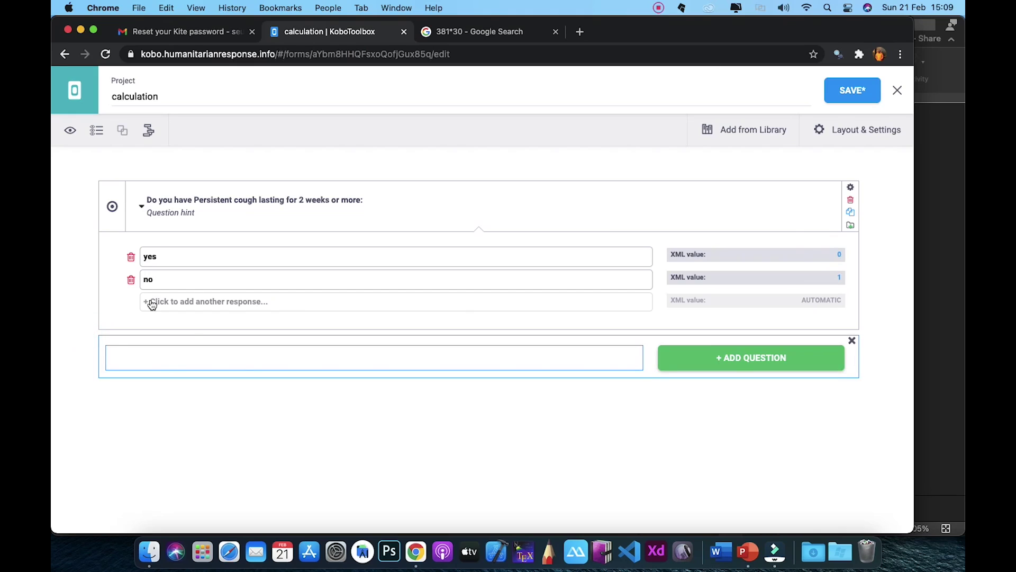
left_click(748, 535)
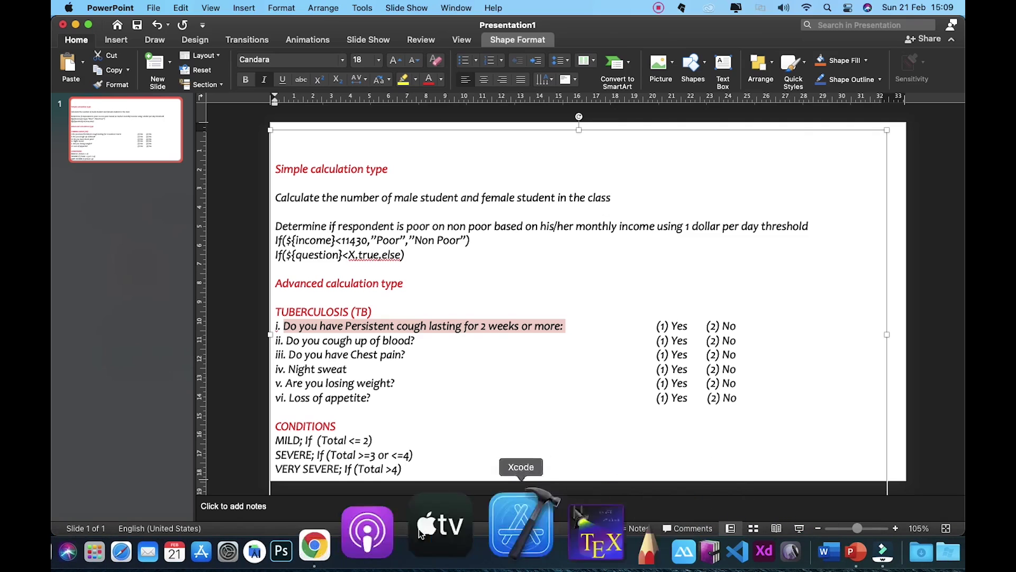
left_click(422, 531)
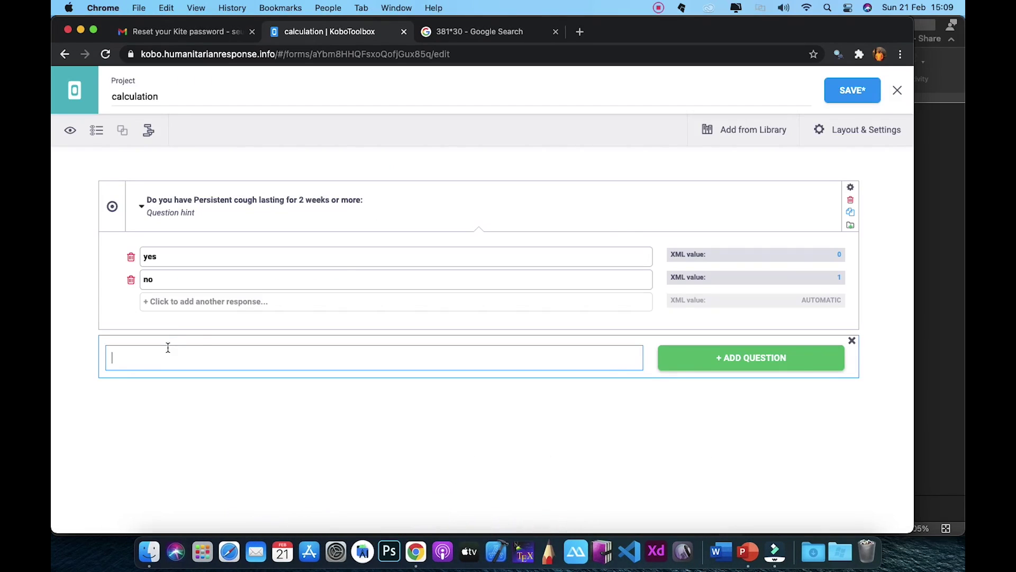
left_click(851, 187)
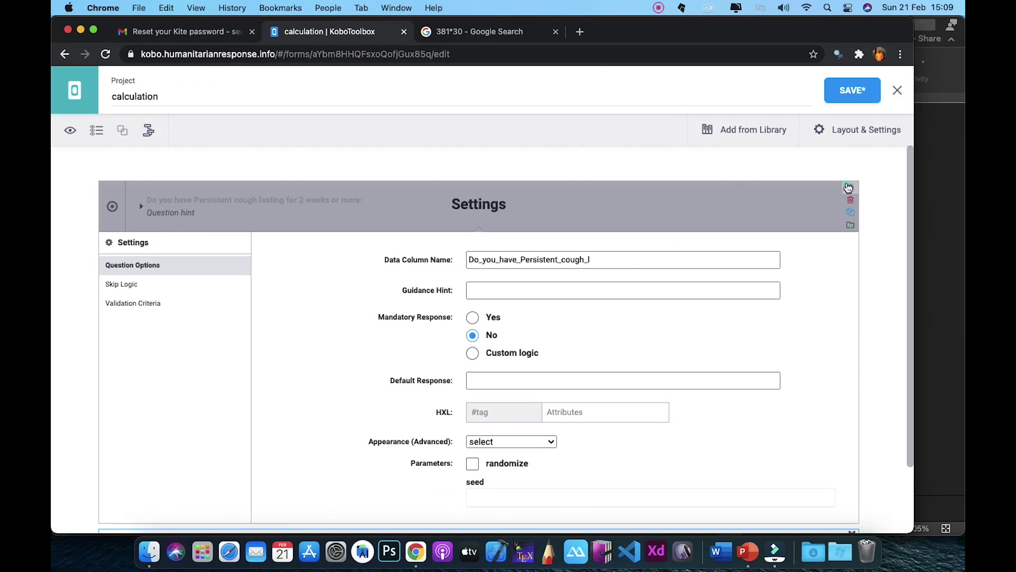
double_click(600, 260)
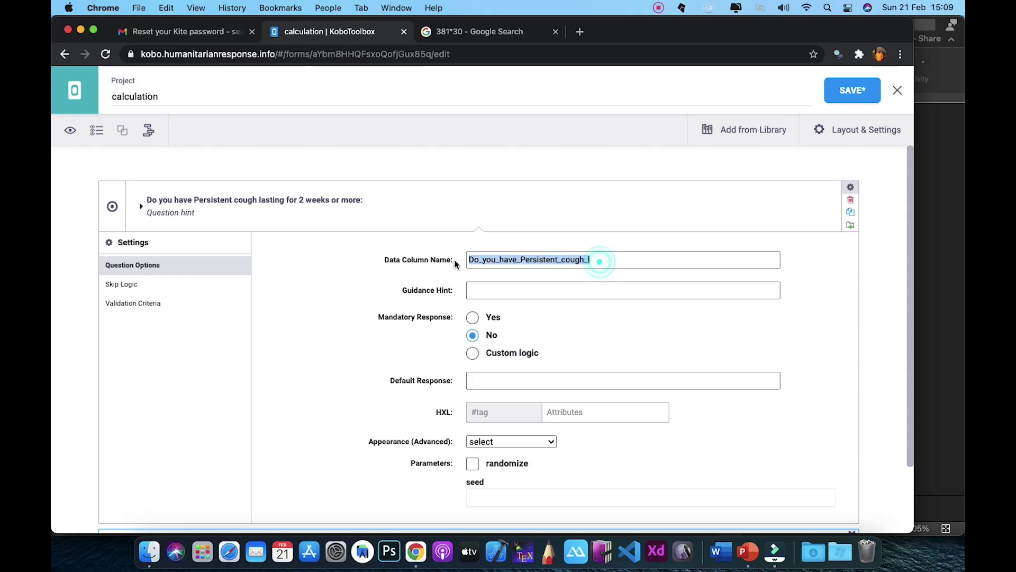
type("q1")
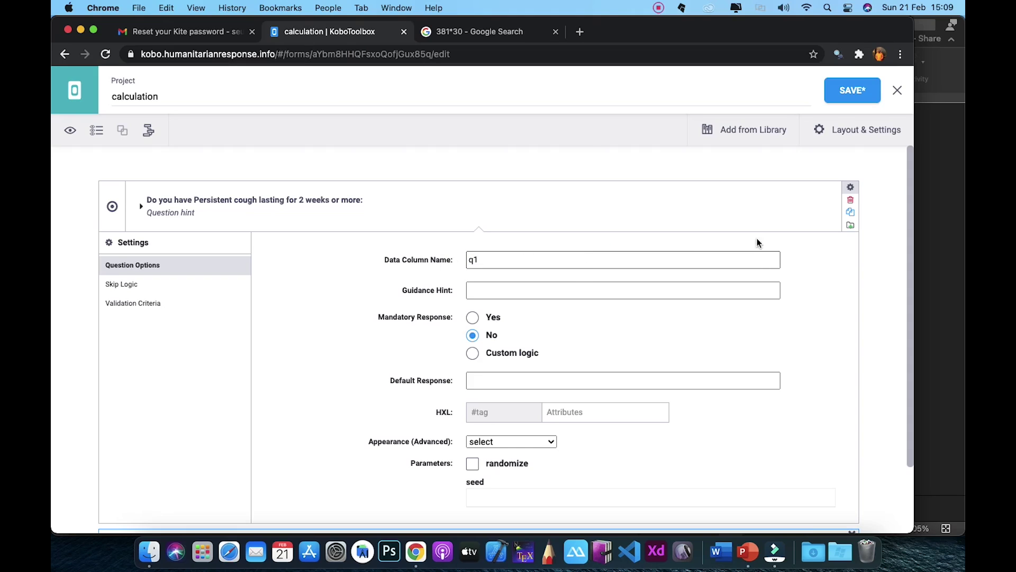
left_click(850, 186)
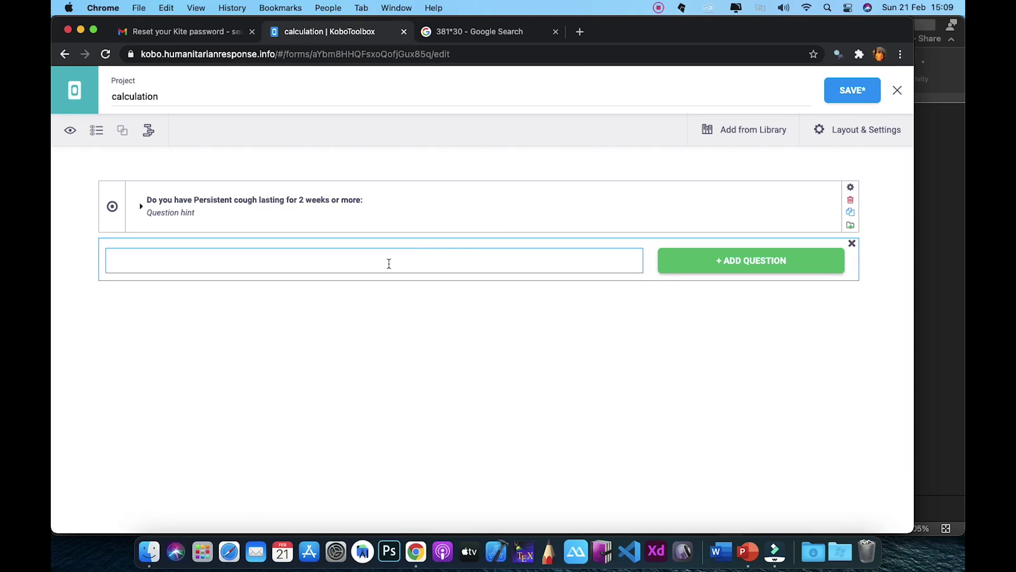
- Enter if(${q1}=0,1,0 as the new question's text, and set the cough question's XML values to 1 for yes and 2 for no
left_click(387, 264)
type("1}=0,1,0")
left_click(141, 205)
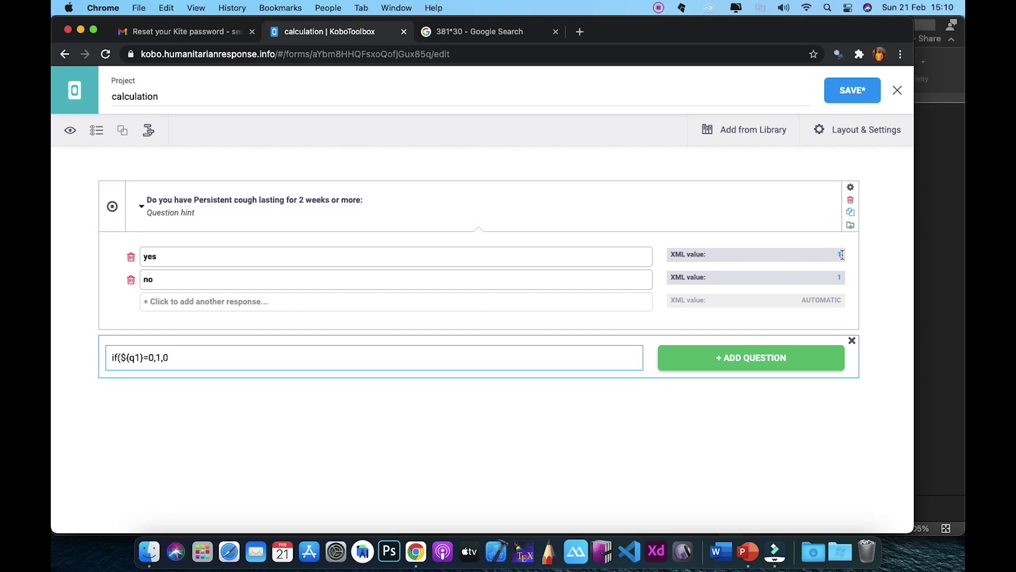
left_click(840, 277)
type("1")
- Correct the formula to if(${q1}=1,1,0) and add it to the form as a Calculate question
left_click(155, 358)
key("BackSpace")
type("1")
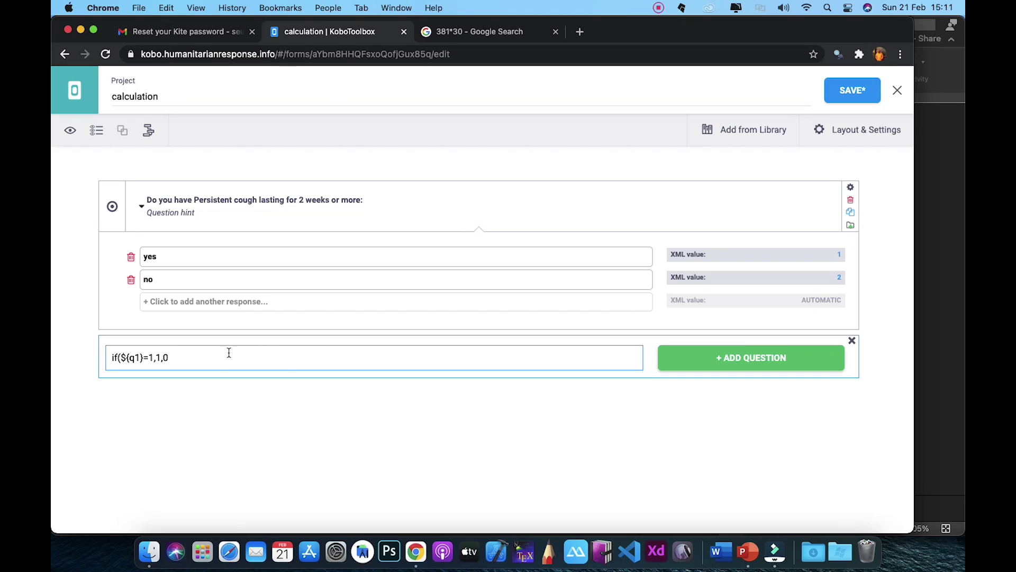
left_click(215, 357)
left_click(716, 360)
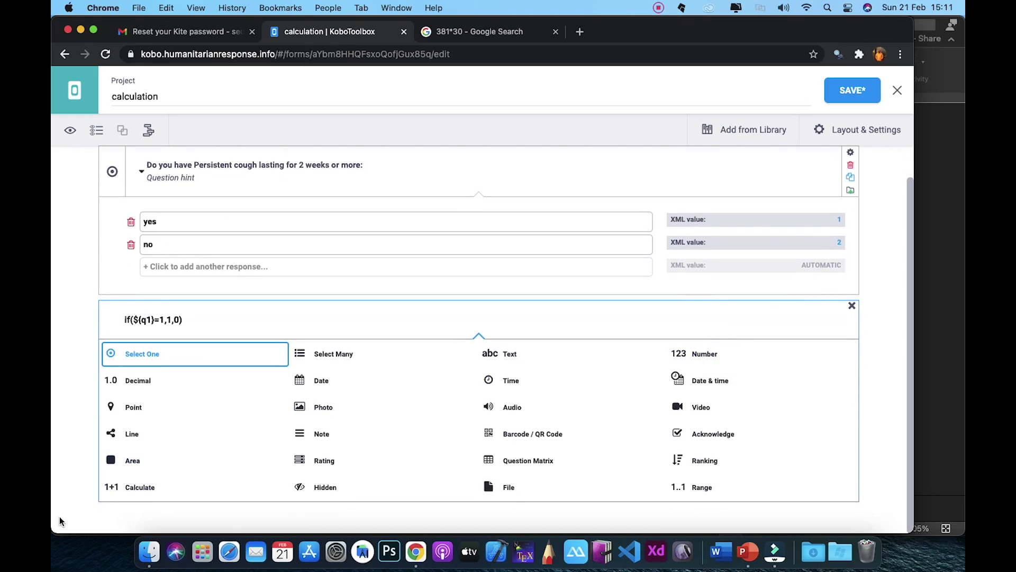
left_click(137, 487)
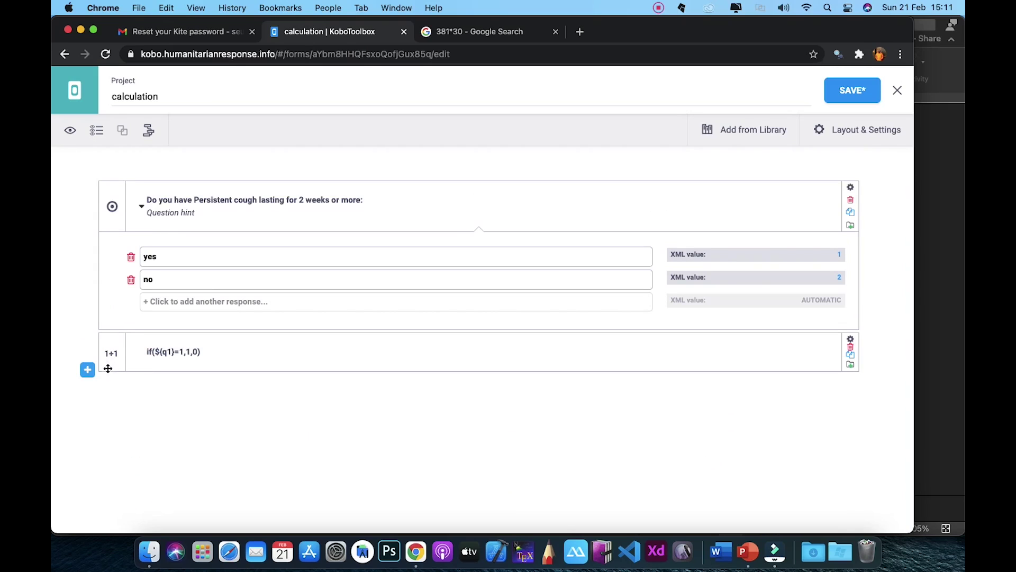
- Start a question below the calculation, copy "Do you cough up of blood?" from the PowerPoint slide, and return to the form in Chrome
left_click(88, 370)
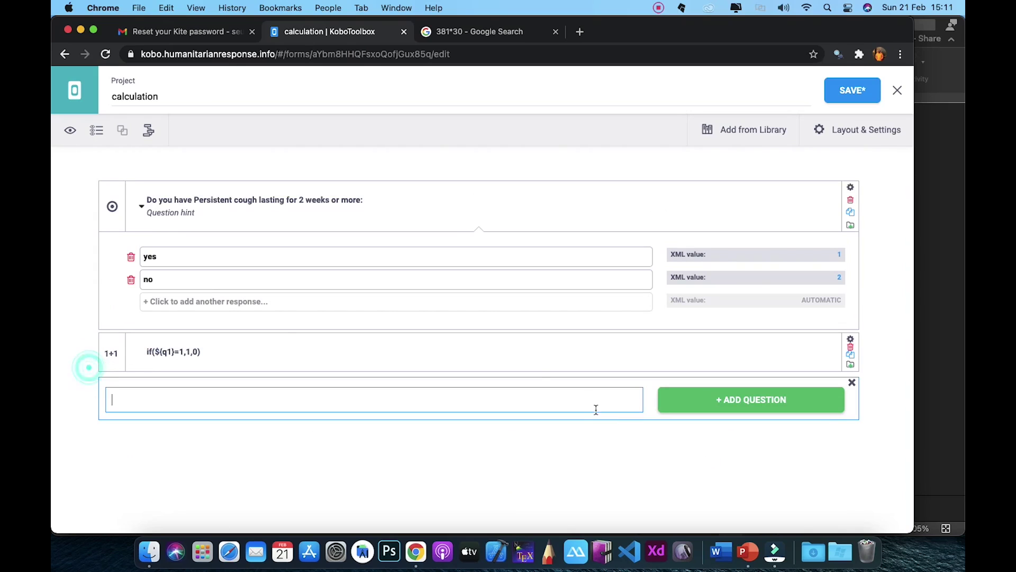
left_click(746, 538)
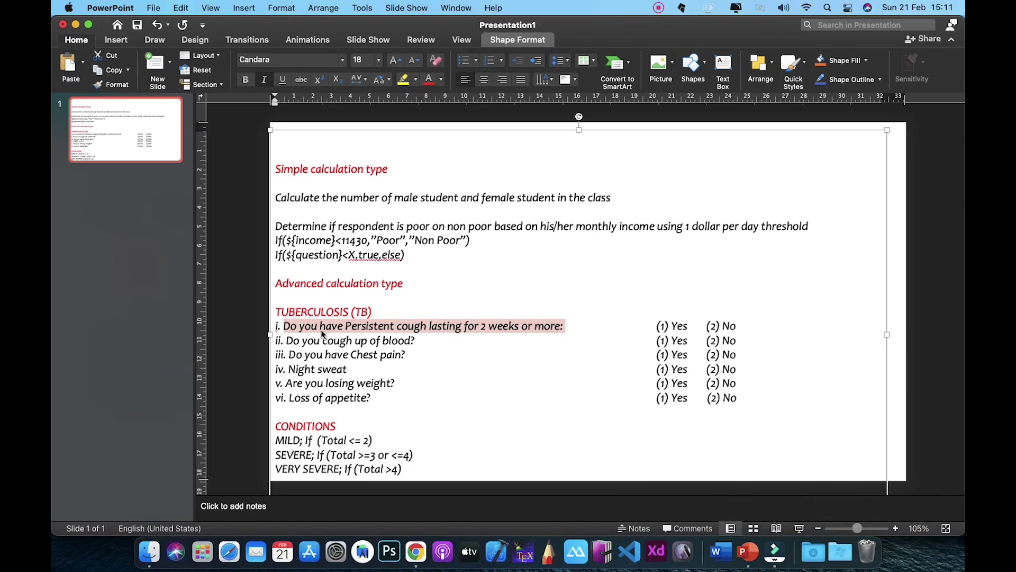
left_click_drag(422, 342, 330, 343)
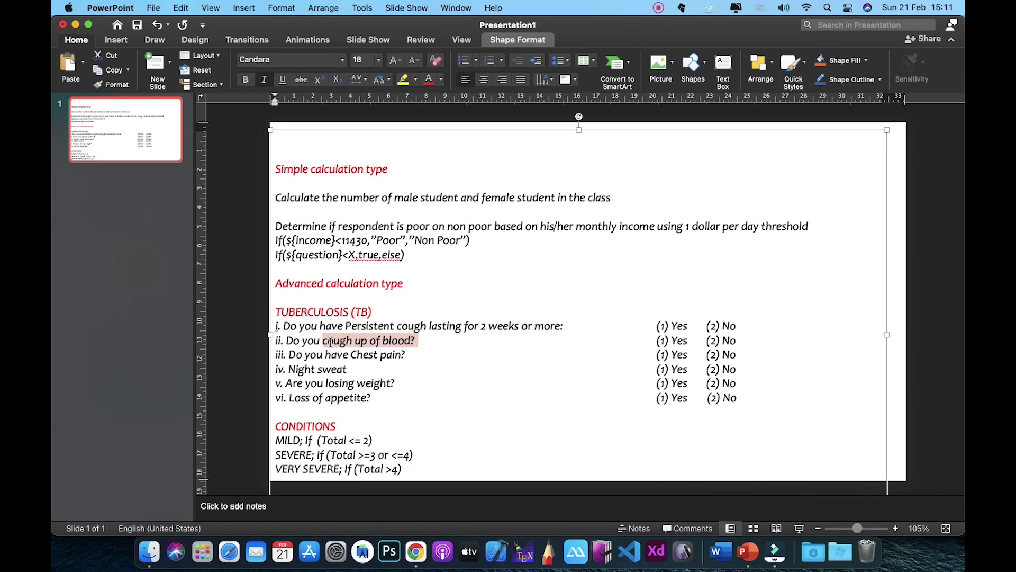
key("shift+Left")
key("shift+Left")
key("shift+Left")
key("shift+Left")
key("shift+Left")
key("shift+Left")
key("shift+Left")
key("super+c")
key("super+Tab")
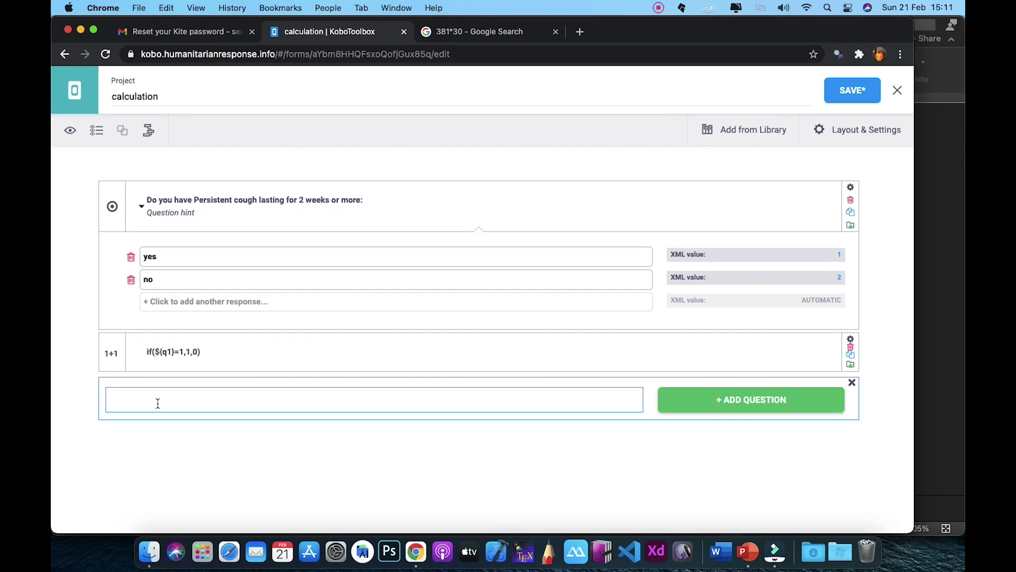
key("super+v")
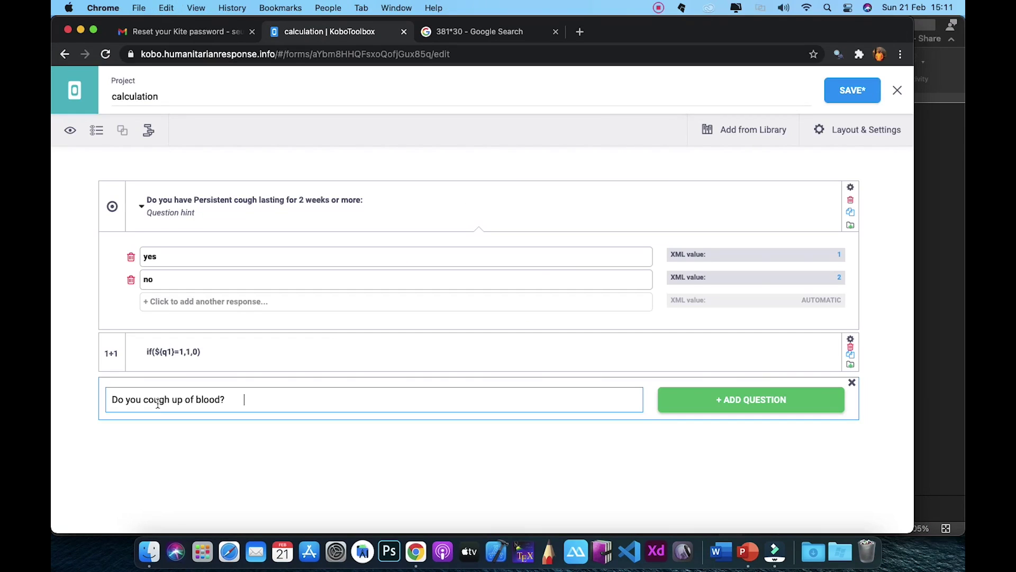
left_click(743, 410)
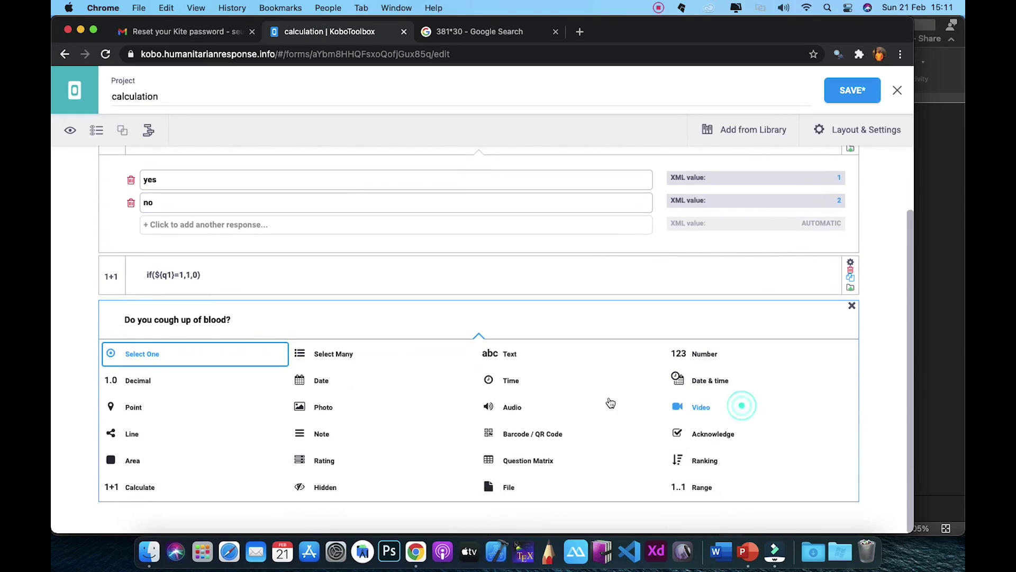
left_click(130, 485)
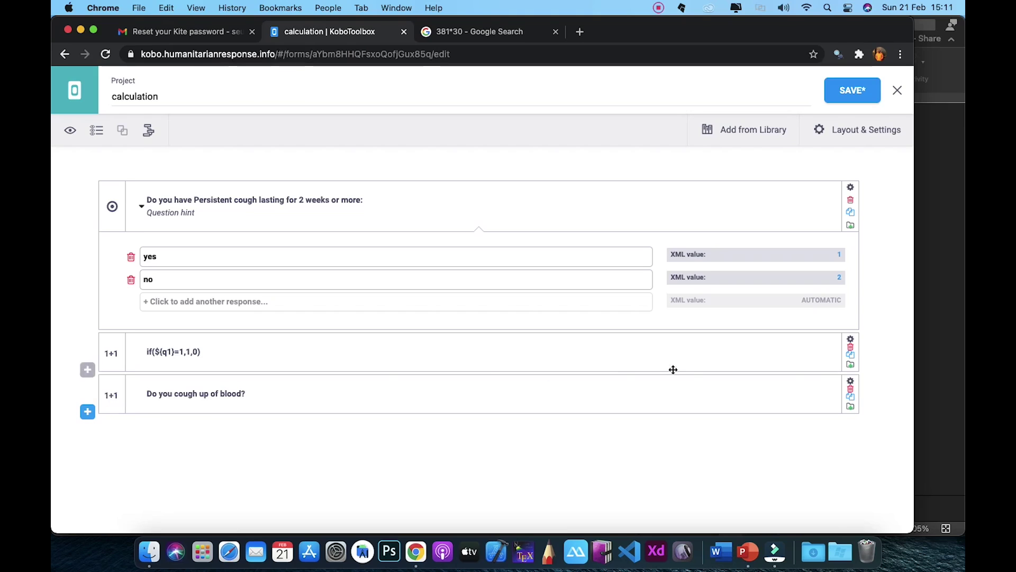
left_click(851, 388)
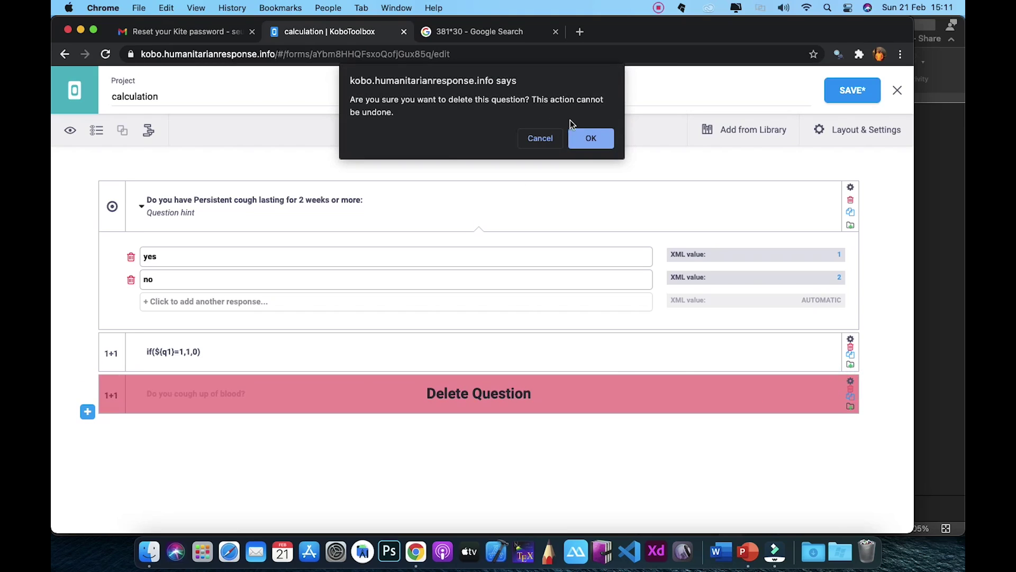
left_click(591, 139)
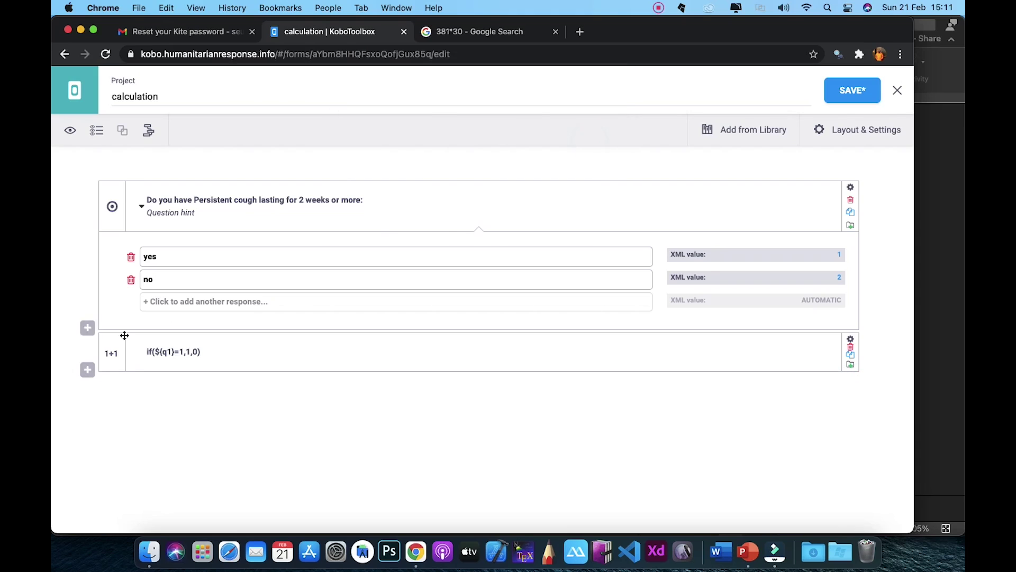
- Copy "Do you cough up of blood?" from the PowerPoint slide again and add it as a Select One question below the calculation
left_click(88, 369)
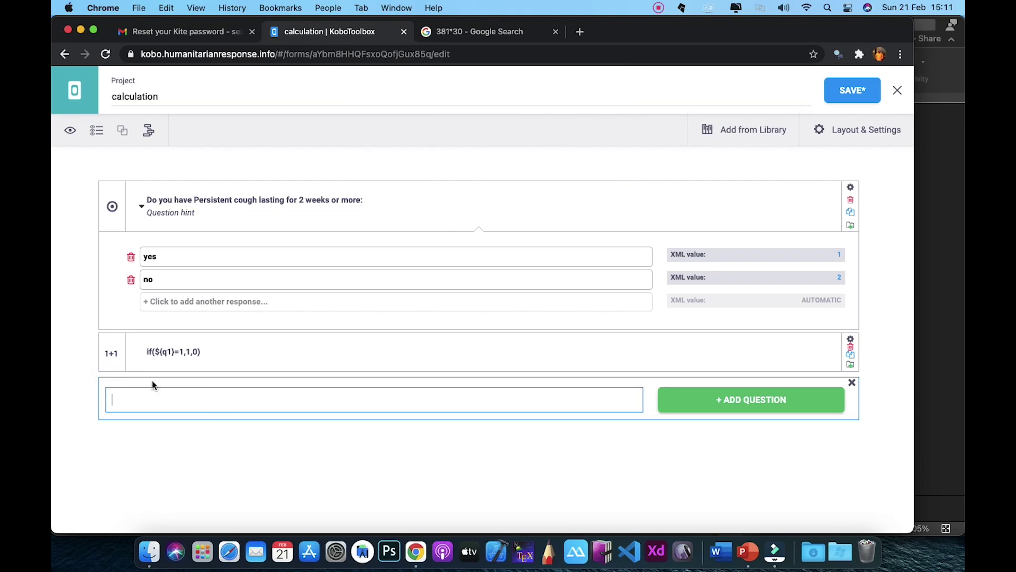
left_click(747, 551)
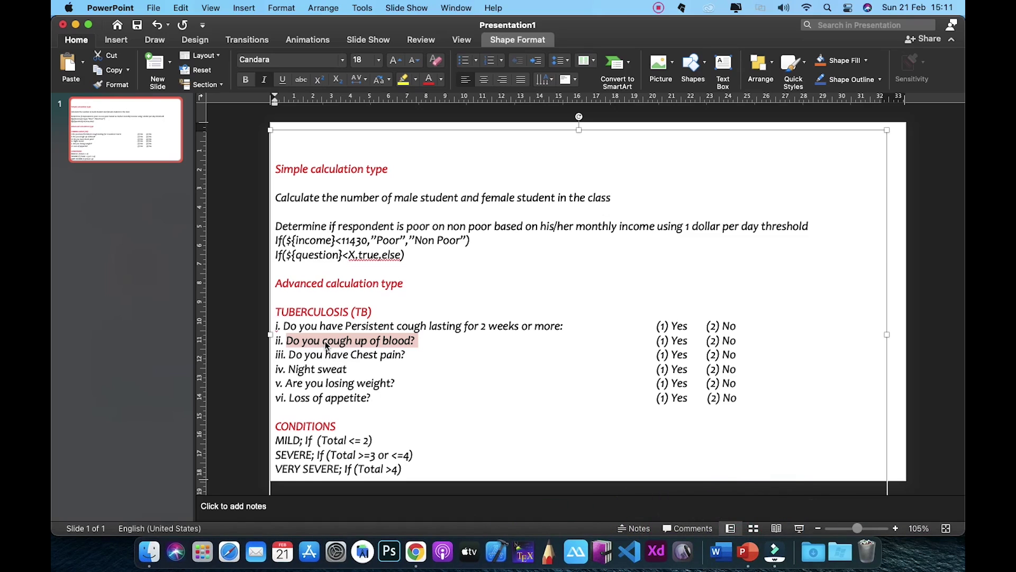
key("super+c")
key("super+Tab")
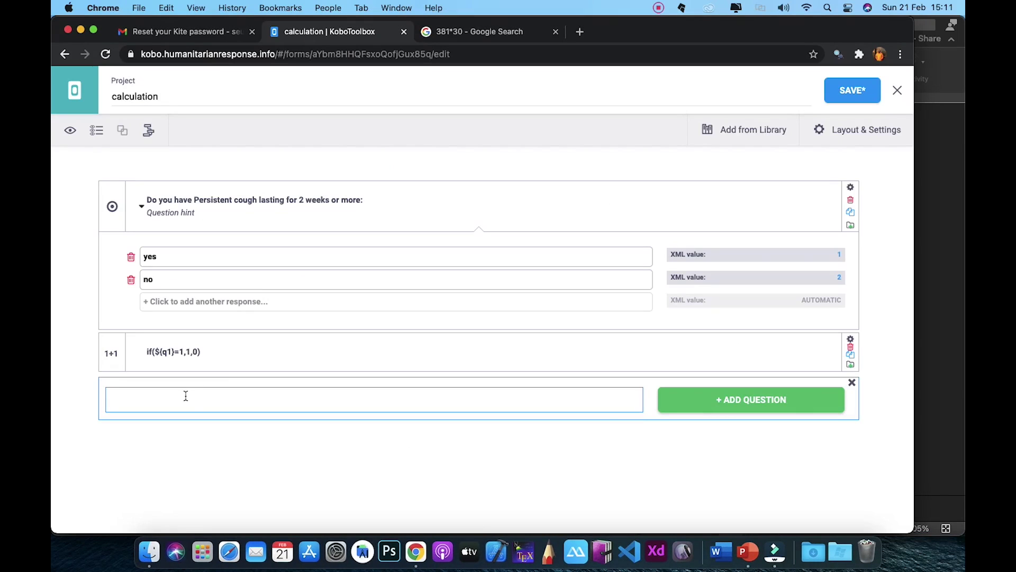
key("super+v")
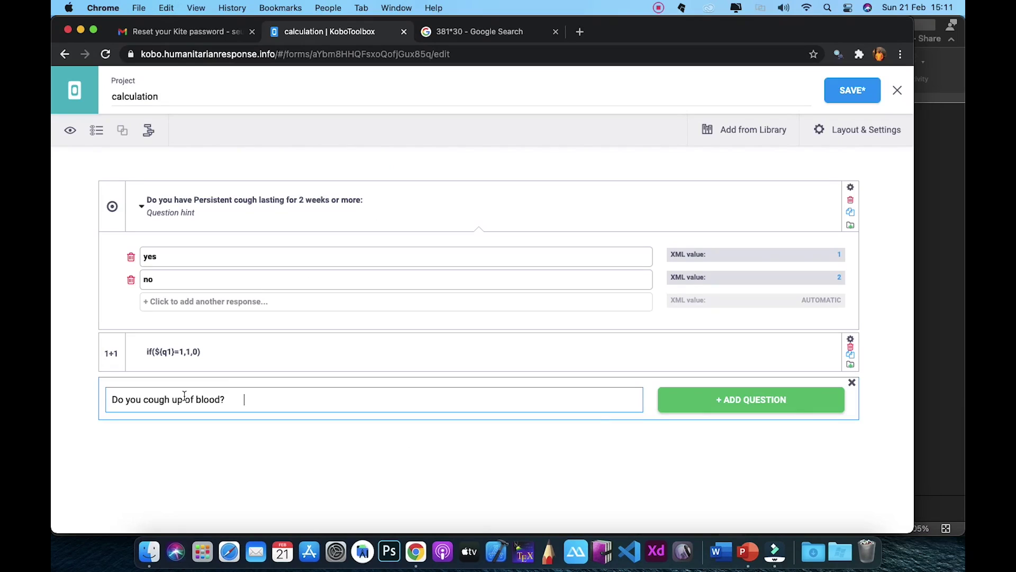
left_click(787, 400)
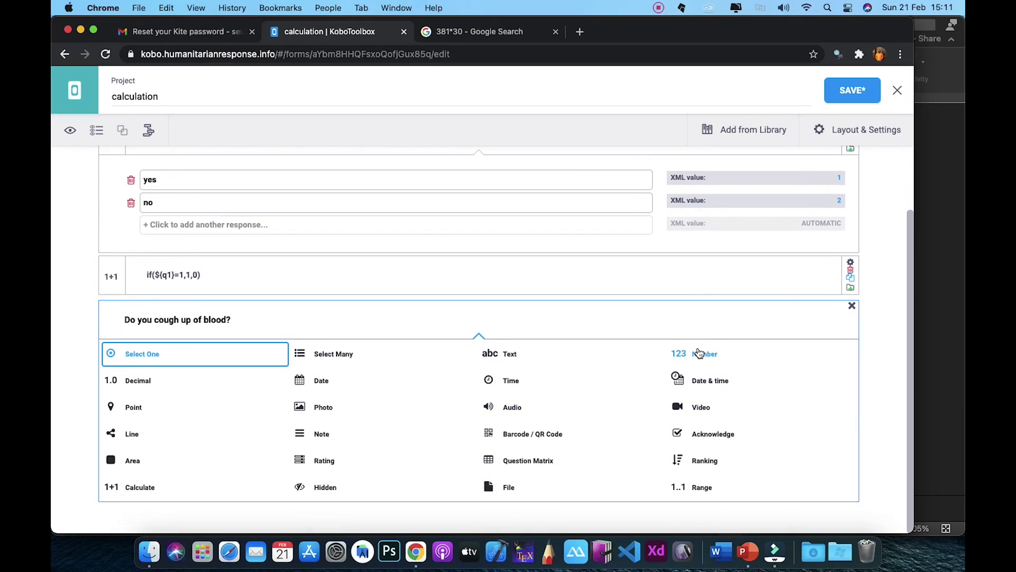
left_click(157, 351)
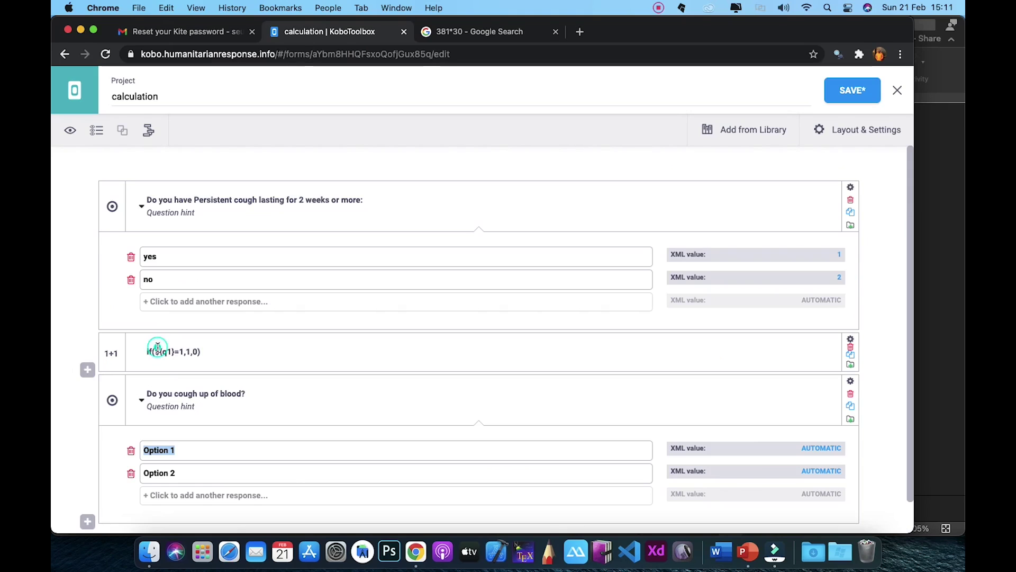
- Label the "Do you cough up of blood?" options yes and no, with XML values 1 and 2
type("yes")
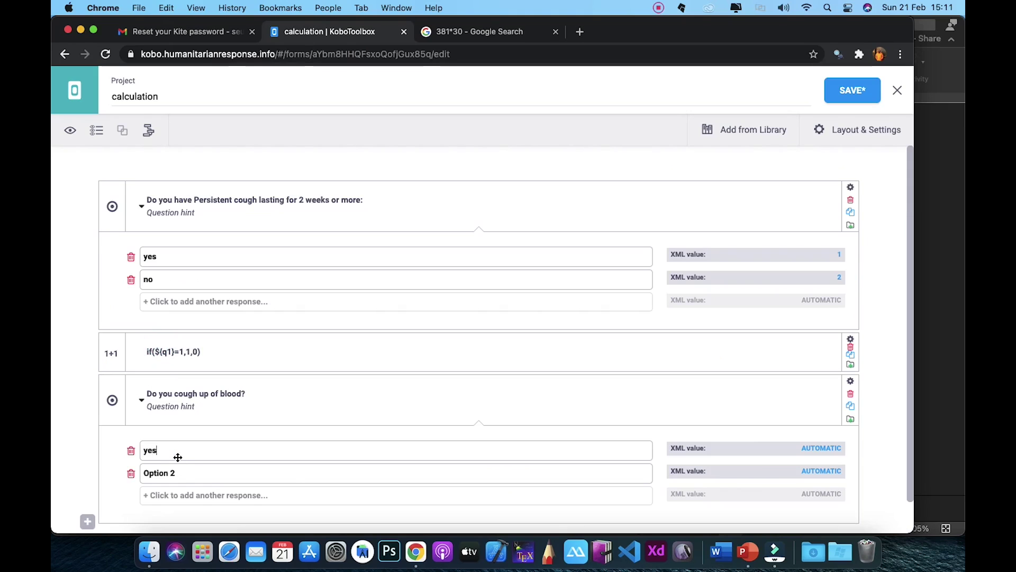
left_click(175, 473)
key("BackSpace")
key("BackSpace")
key("BackSpace")
key("BackSpace")
type("no")
left_click(826, 444)
type("1")
left_click(823, 470)
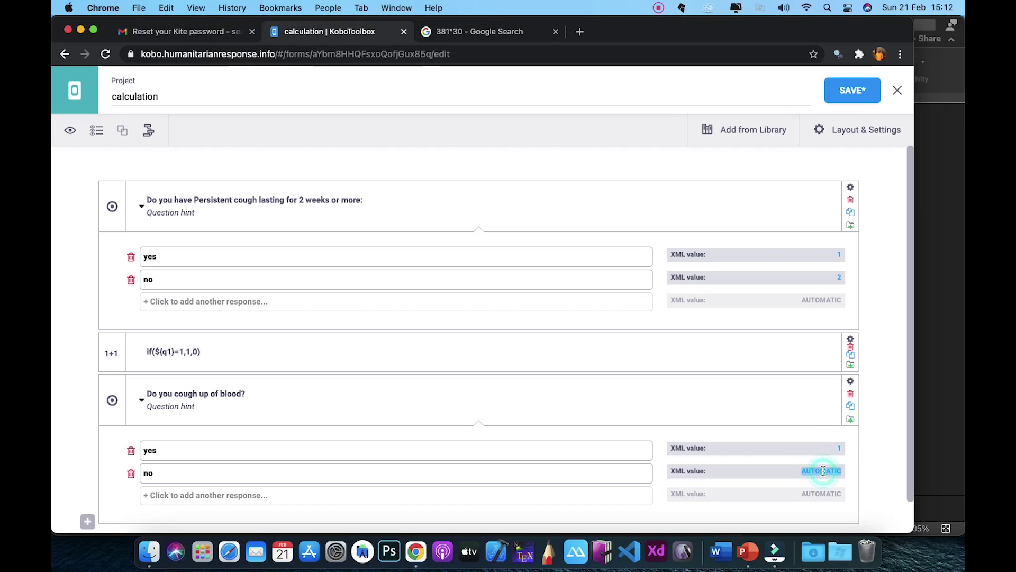
type("2")
- Start a new question with "if" at the end of the form, and set the data column name of "Do you cough up of blood?" to q2
scroll(772, 459, "down", 1)
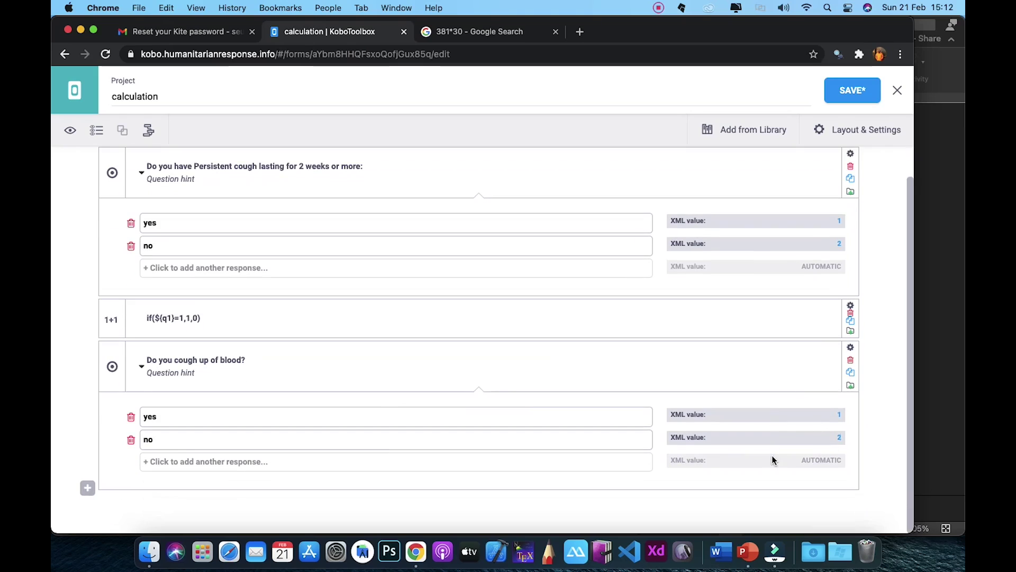
left_click(88, 486)
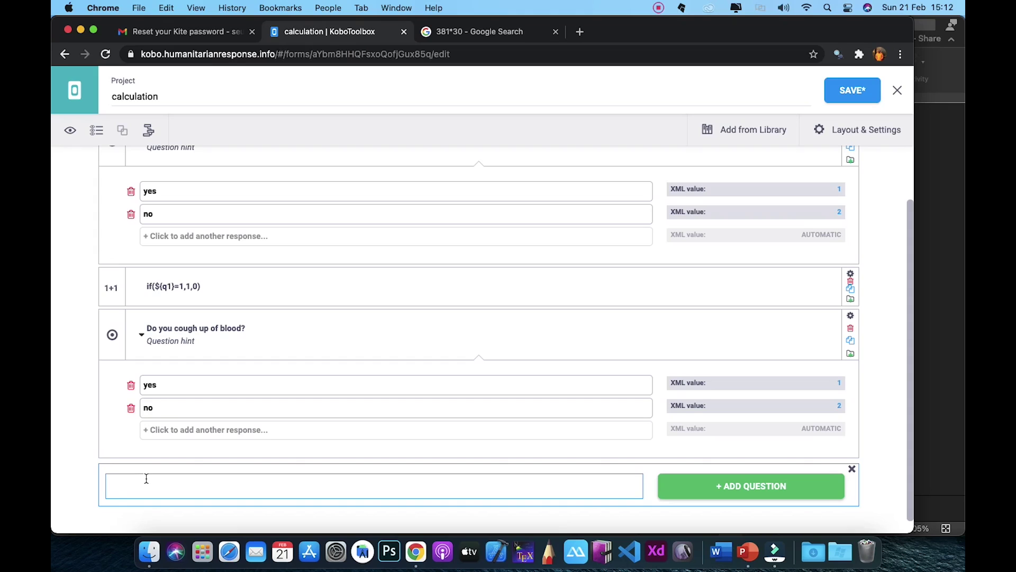
type("if")
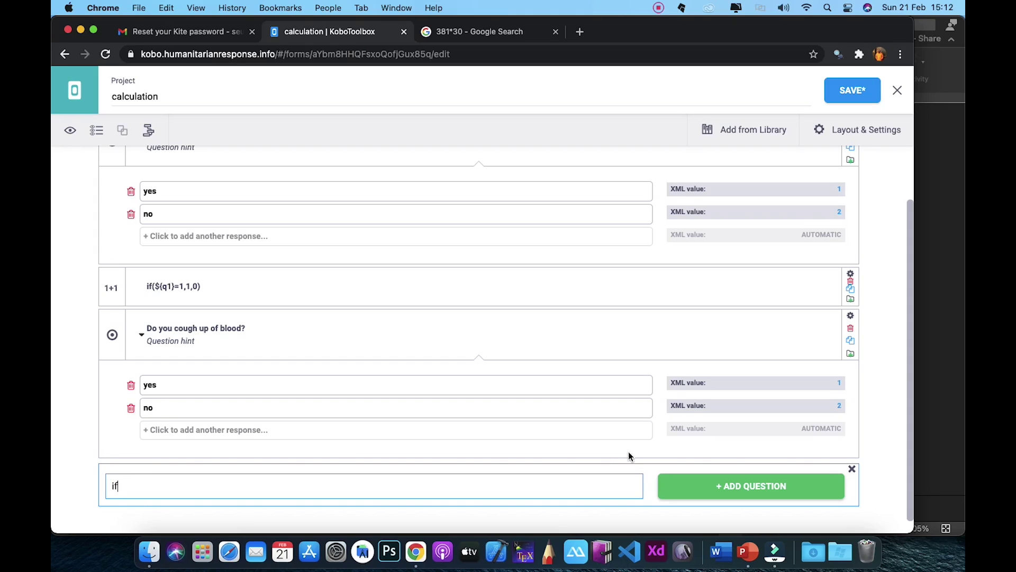
left_click(851, 315)
double_click(584, 387)
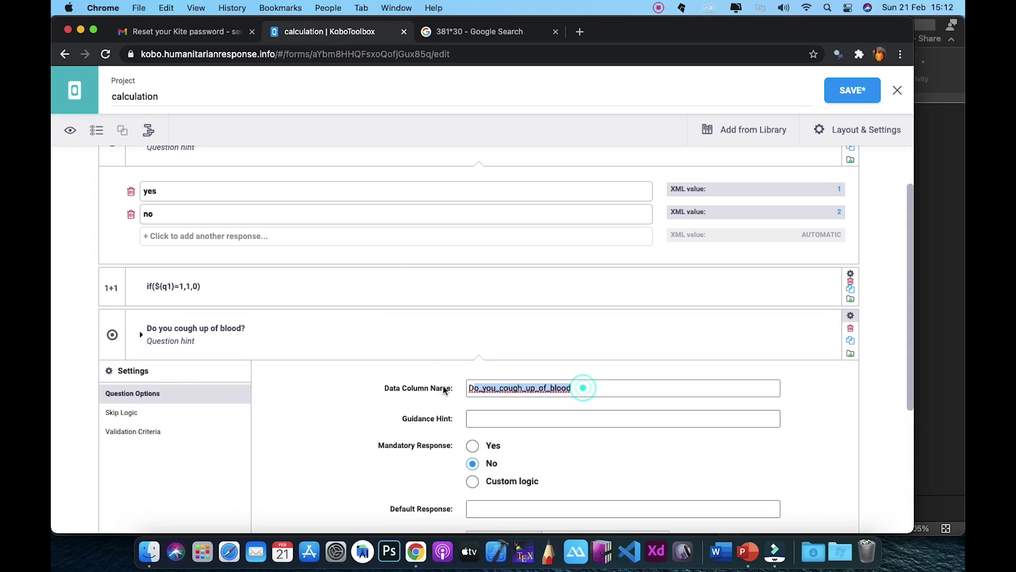
type("q3")
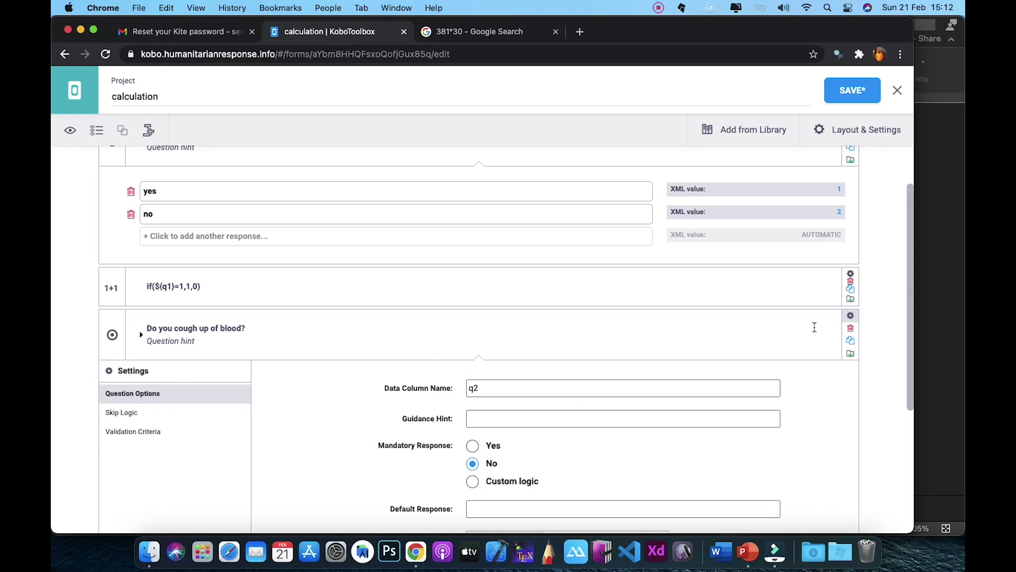
left_click(849, 315)
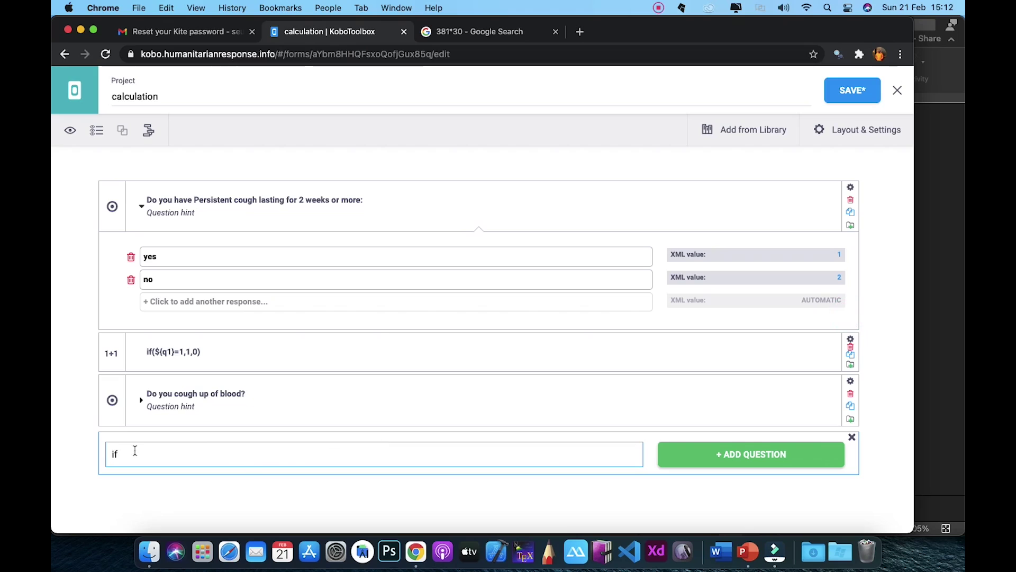
- Complete the new question's text as if(${q2=1,1,0) and add it to the form as a Calculate question
type("(${")
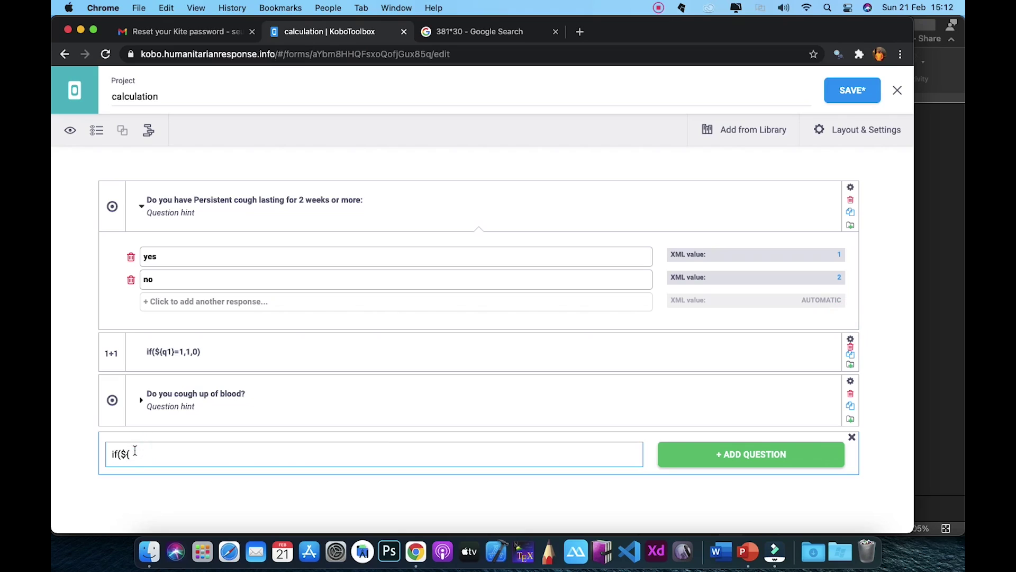
type("q1")
left_click(142, 402)
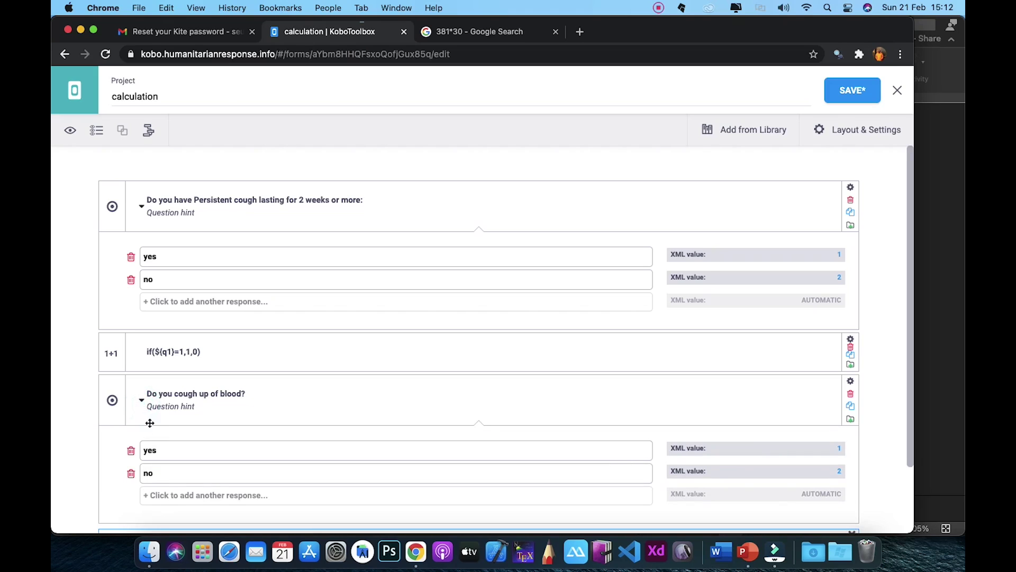
left_click(142, 402)
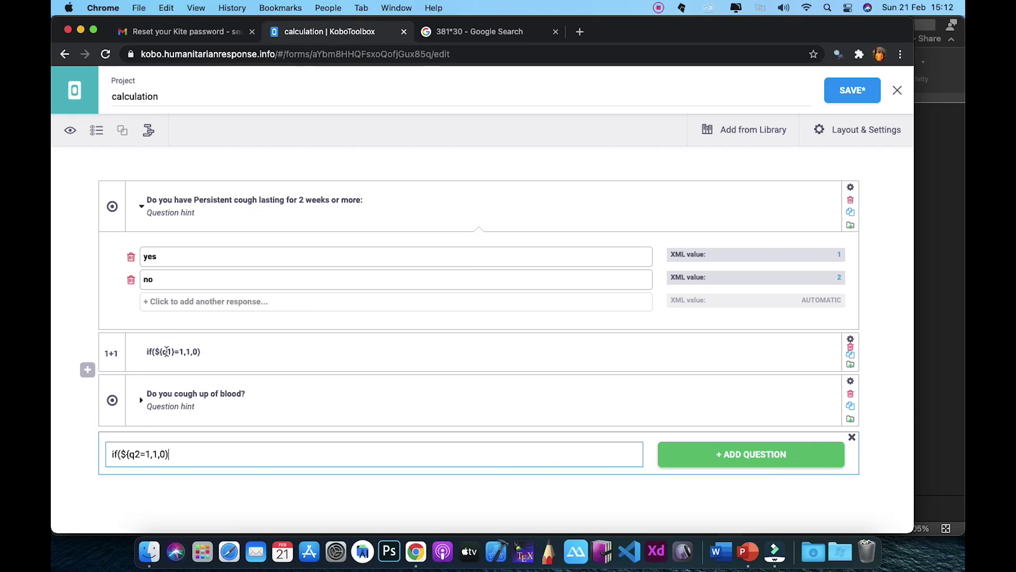
left_click(747, 454)
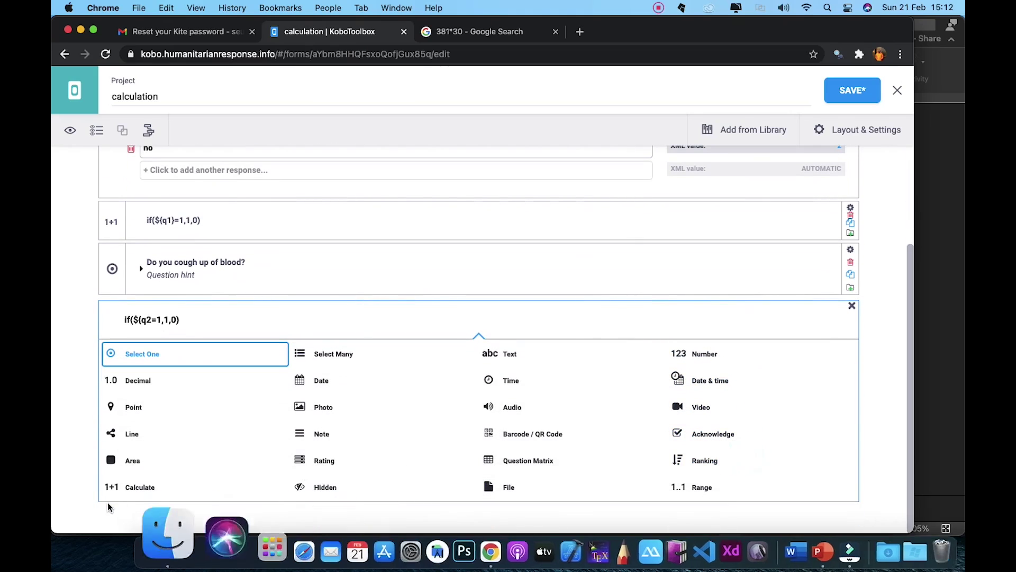
left_click(132, 487)
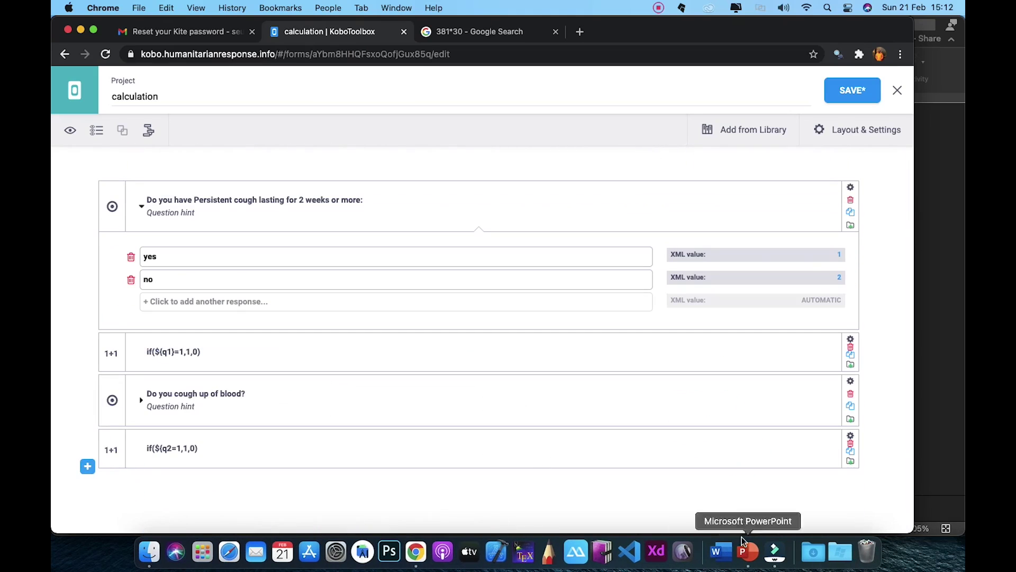
- Copy "Do you have Chest pain?" from the PowerPoint slide and add it in Chrome as a Select One question at the form's end
left_click(746, 551)
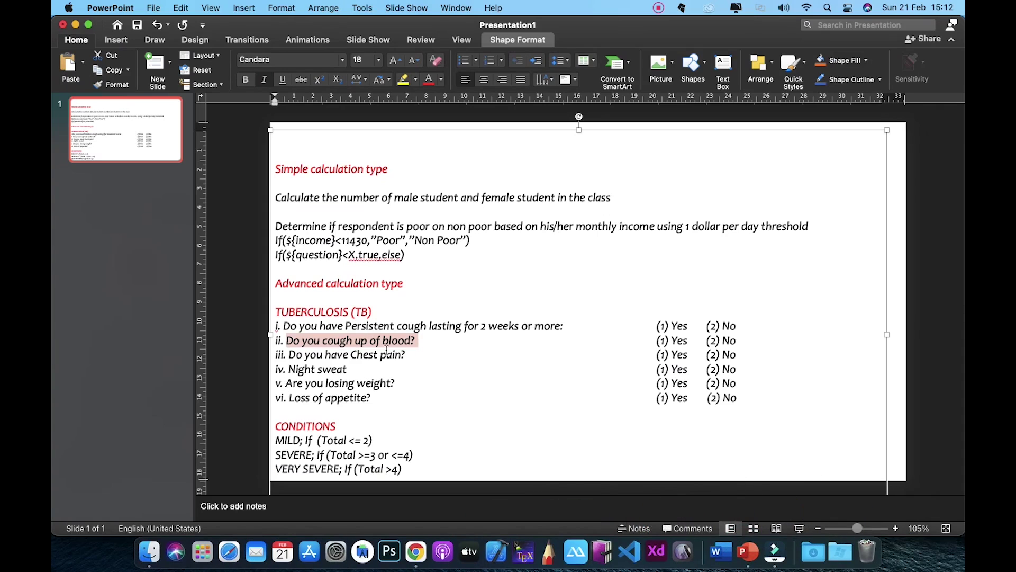
left_click_drag(412, 356, 291, 355)
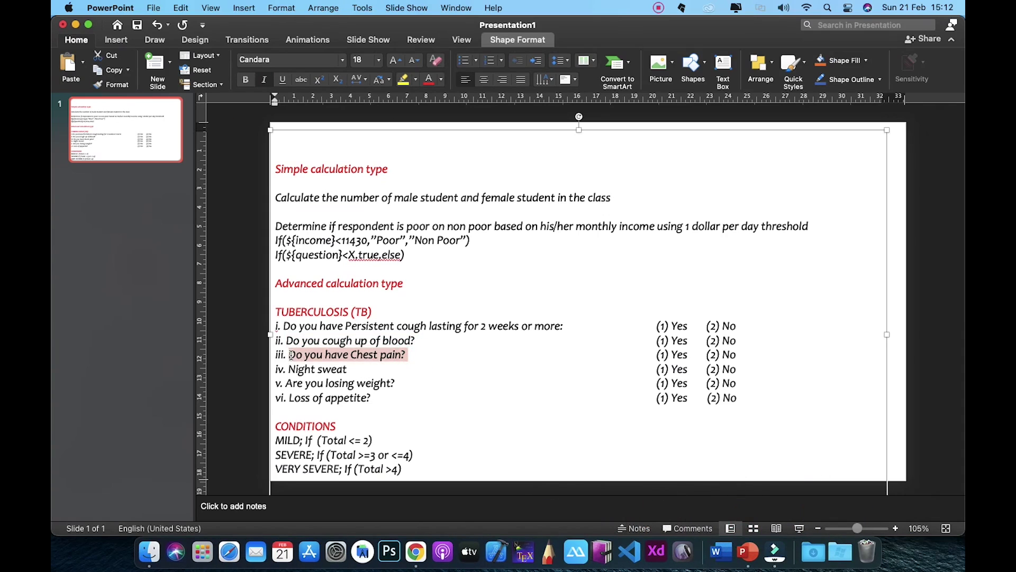
key("super+Tab")
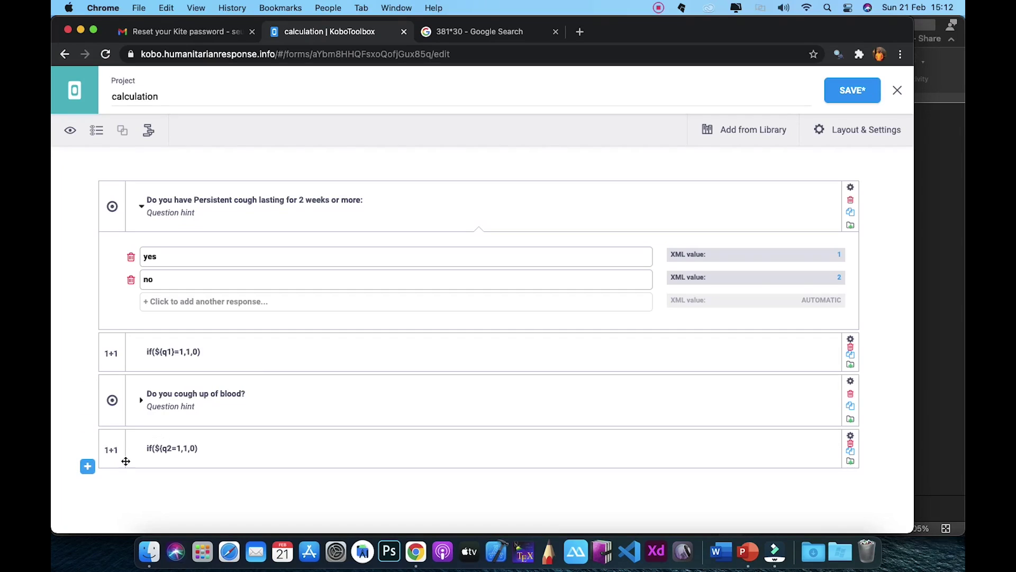
left_click(92, 461)
key("super+v")
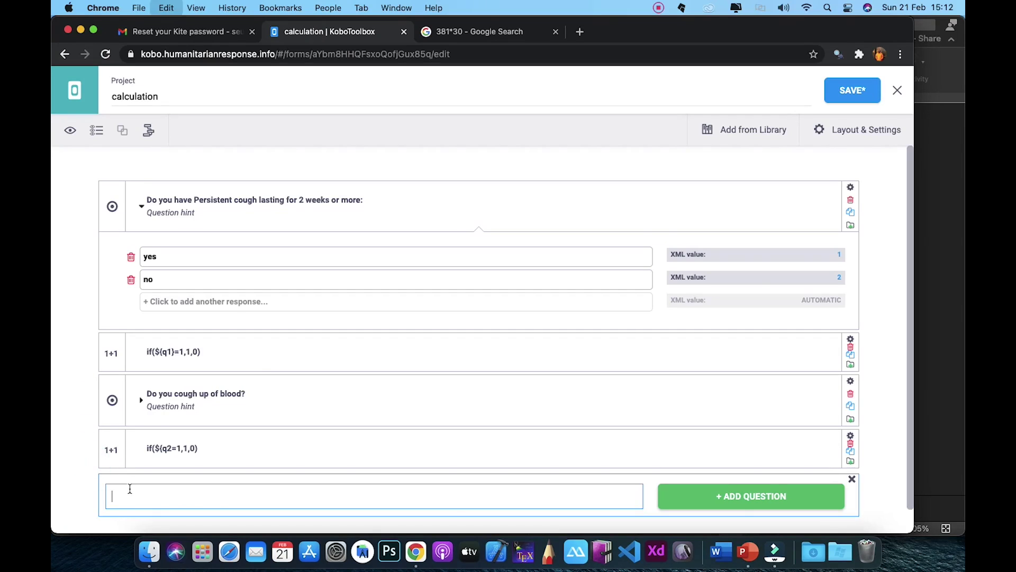
left_click(738, 495)
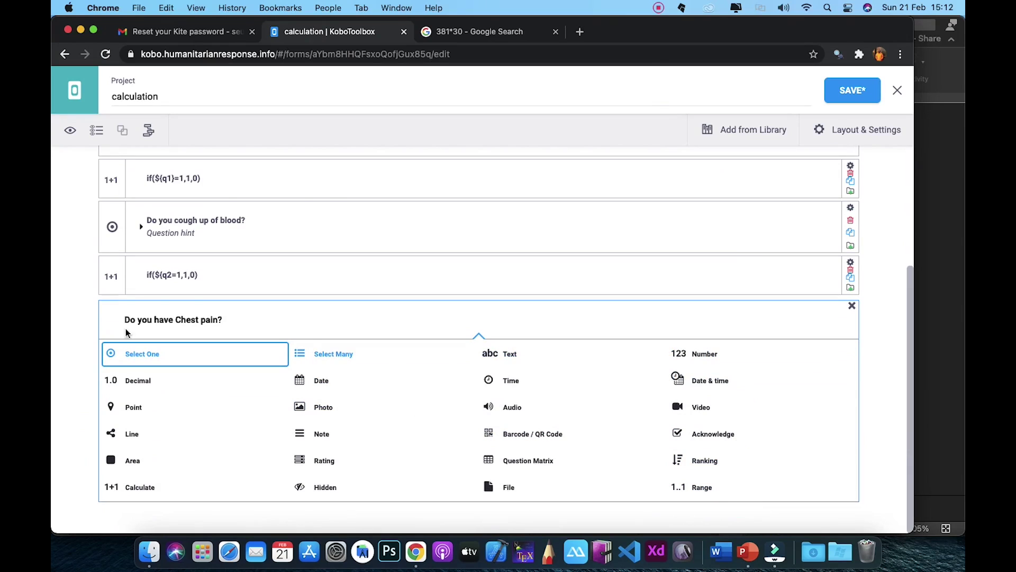
left_click(137, 353)
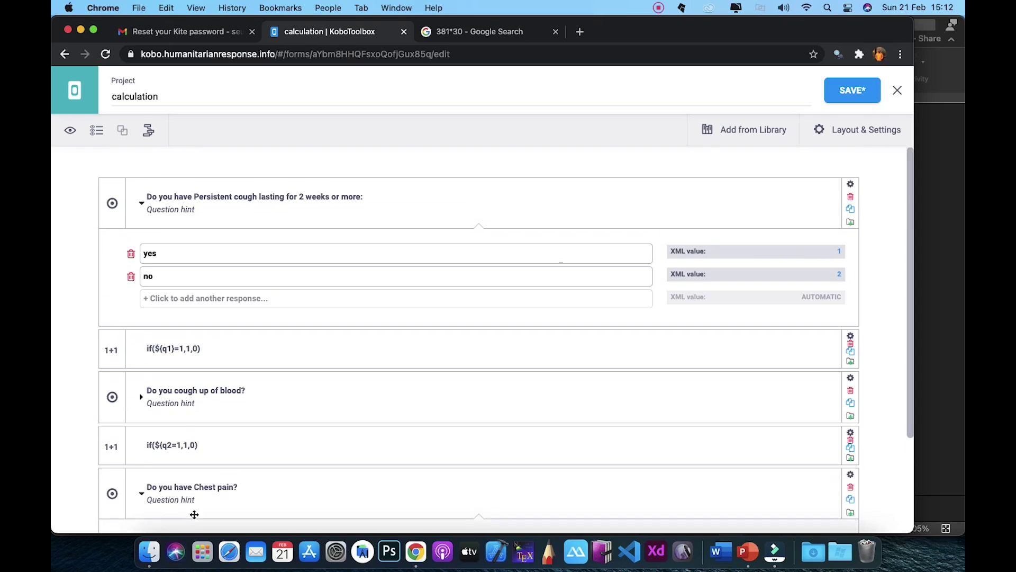
- Label the "Do you have Chest pain?" options yes and no, with XML values 1 and 2
type("yes")
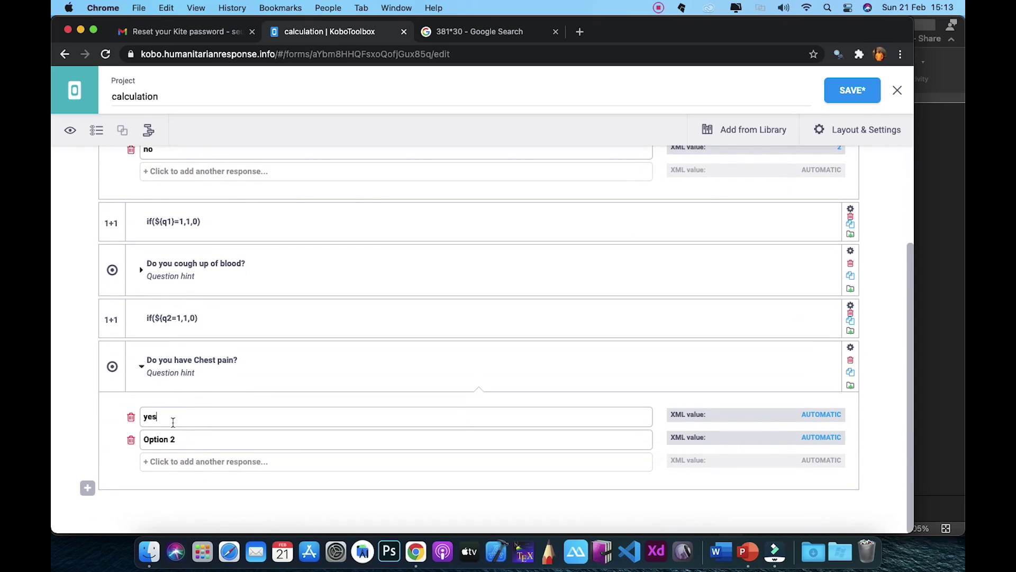
left_click(183, 439)
key("BackSpace")
key("BackSpace")
key("BackSpace")
key("BackSpace")
key("BackSpace")
key("BackSpace")
type("n")
left_click(824, 412)
type("1")
left_click(815, 435)
type("2")
- Set the data column name of the "Do you have Chest pain?" question to q3
left_click(848, 349)
double_click(587, 421)
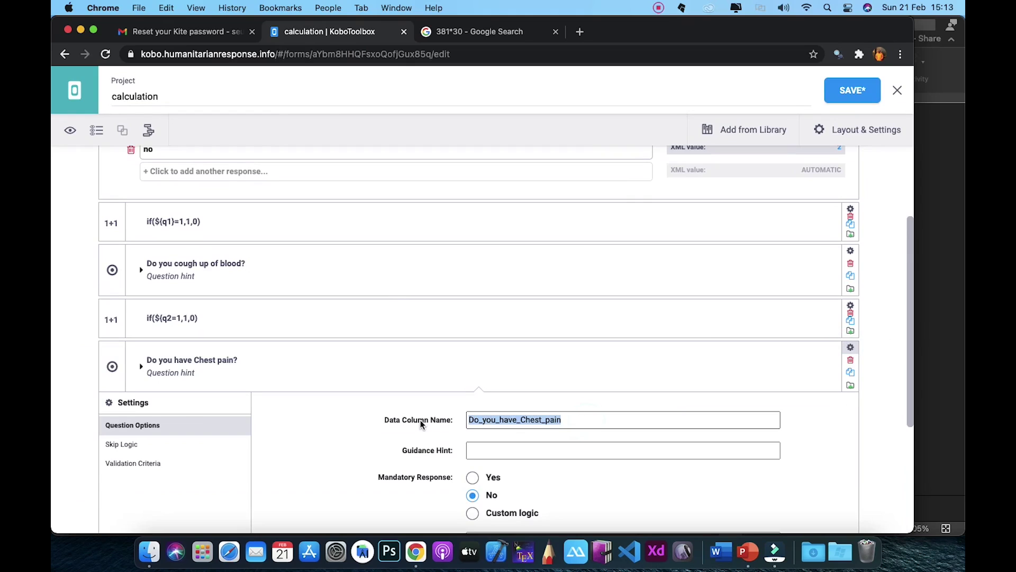
type("q3")
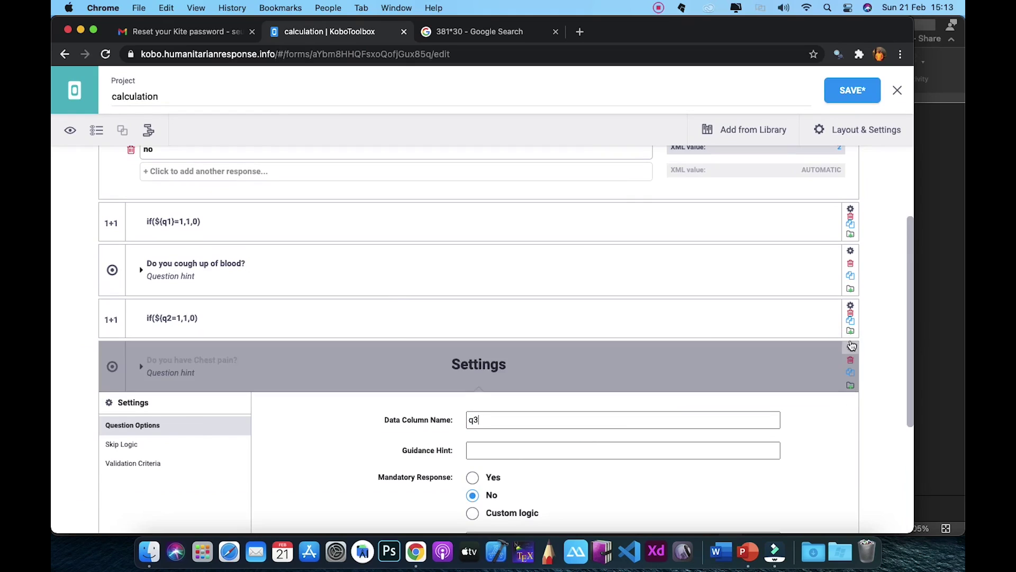
left_click(851, 347)
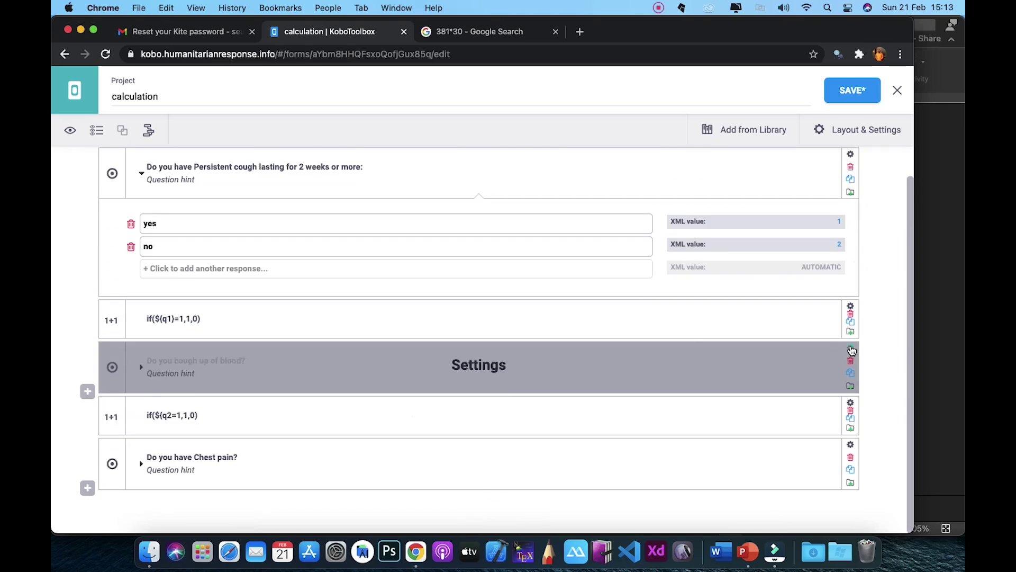
- Enter if(q3=1,1,0) as a new question's text at the form's end and check the chest pain question's settings and options
left_click(87, 488)
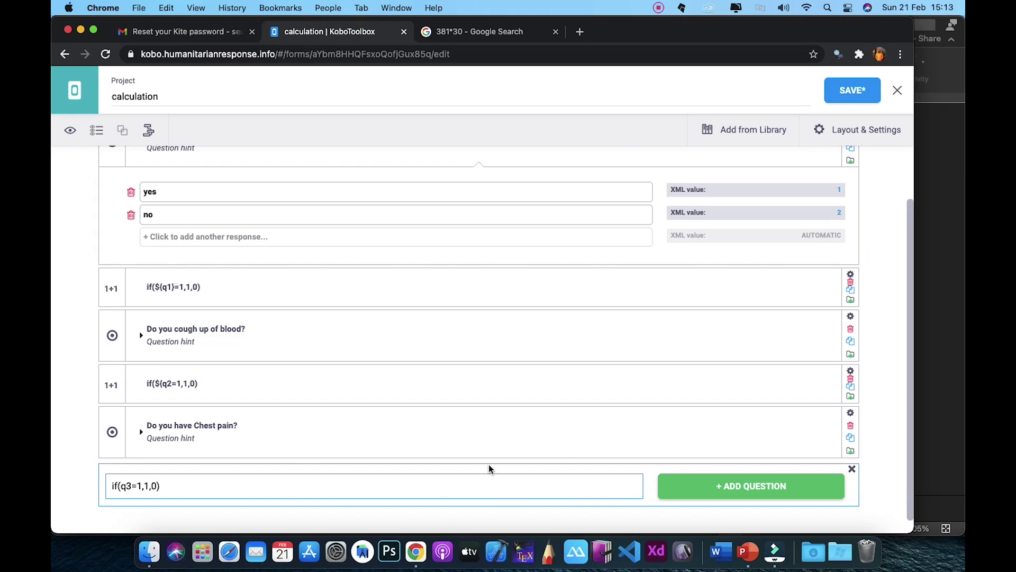
left_click(851, 413)
left_click(850, 413)
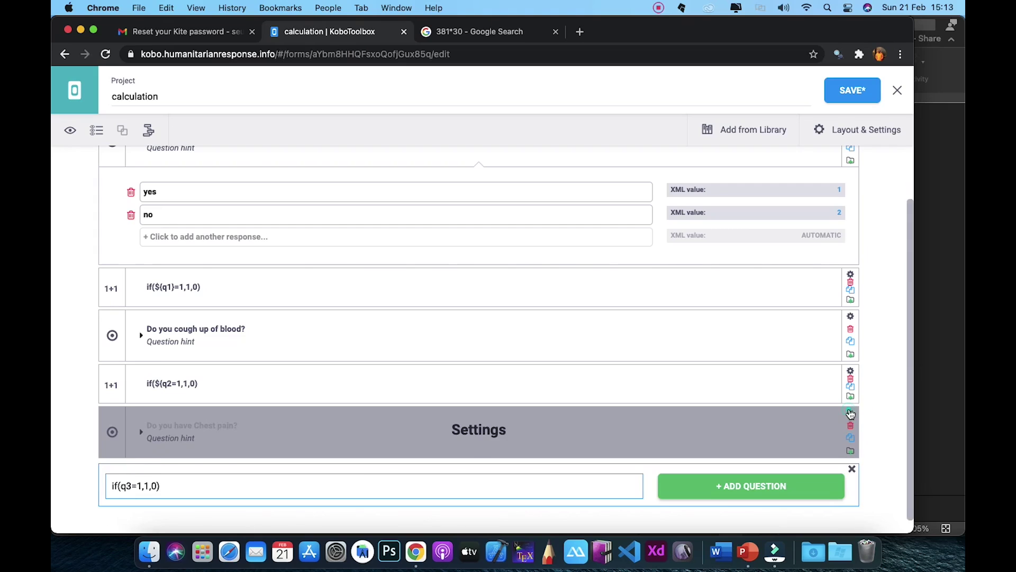
left_click(140, 438)
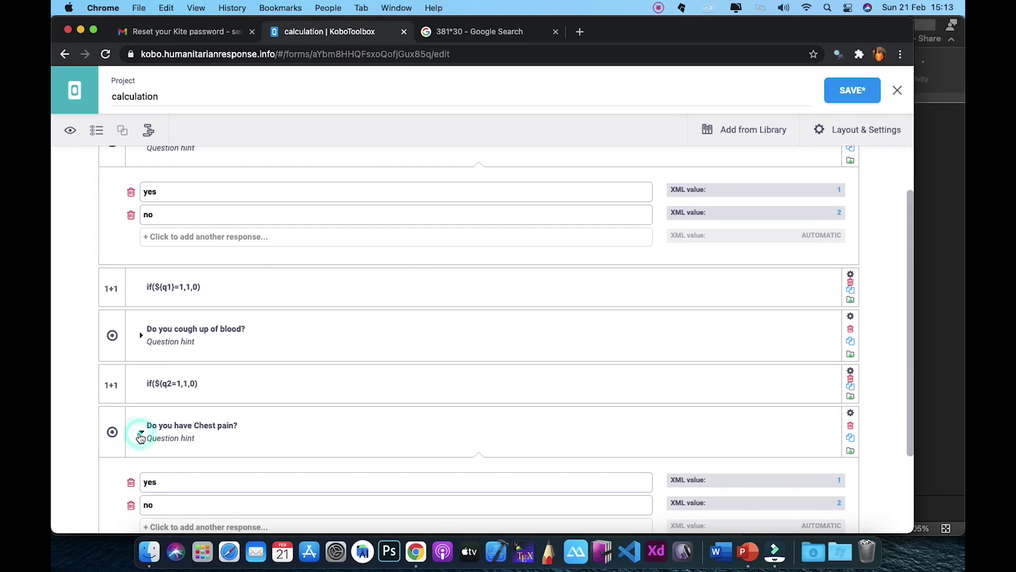
left_click(140, 436)
scroll(173, 459, "down", 1)
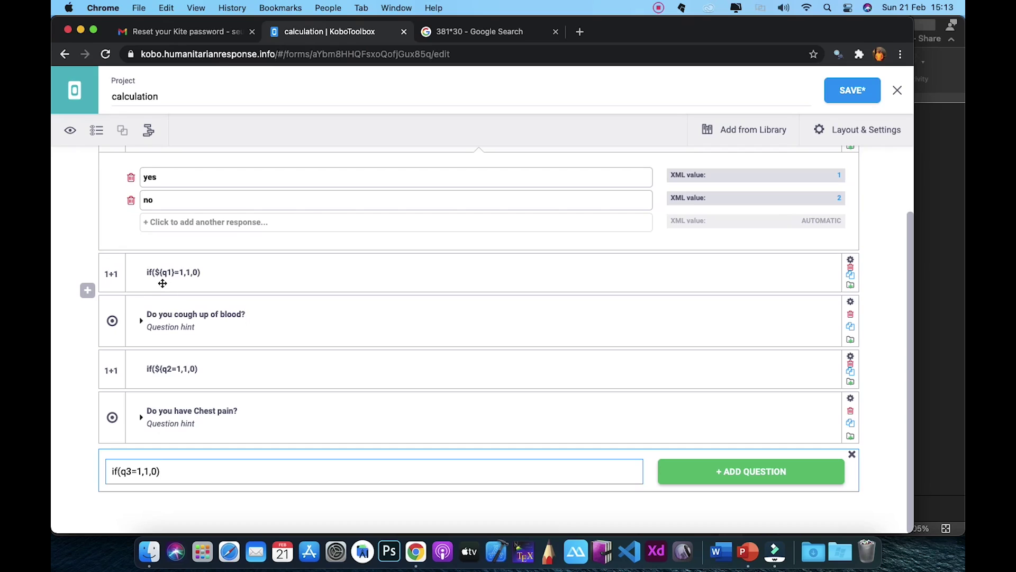
- Correct the second calculation to if(${q2}=1,1,0) and the new question's text to if(${q3}=1,1,0)
left_click(171, 369)
type("}")
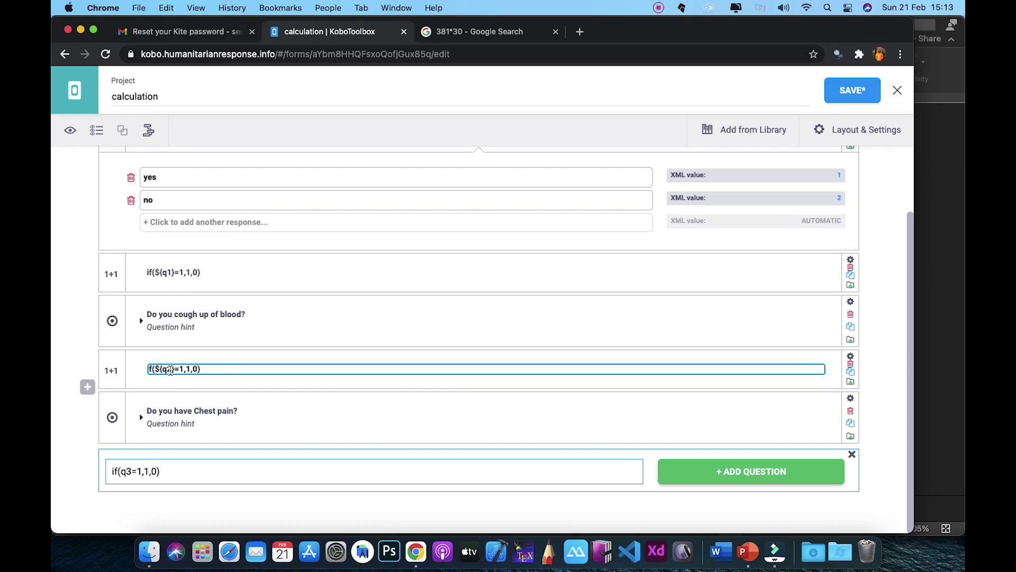
left_click(121, 473)
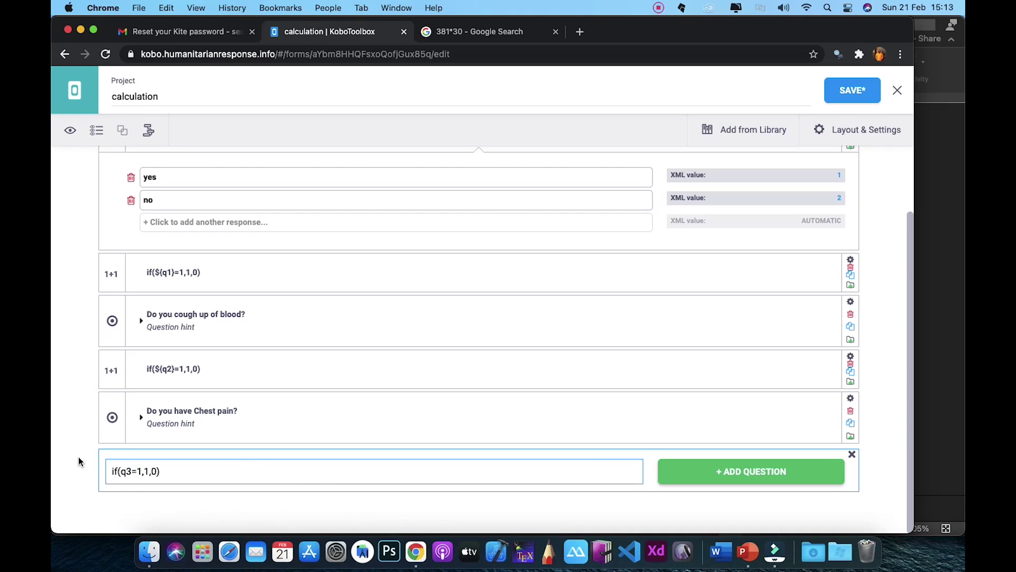
type("${")
key("Right")
key("Right")
type("}")
left_click(159, 368)
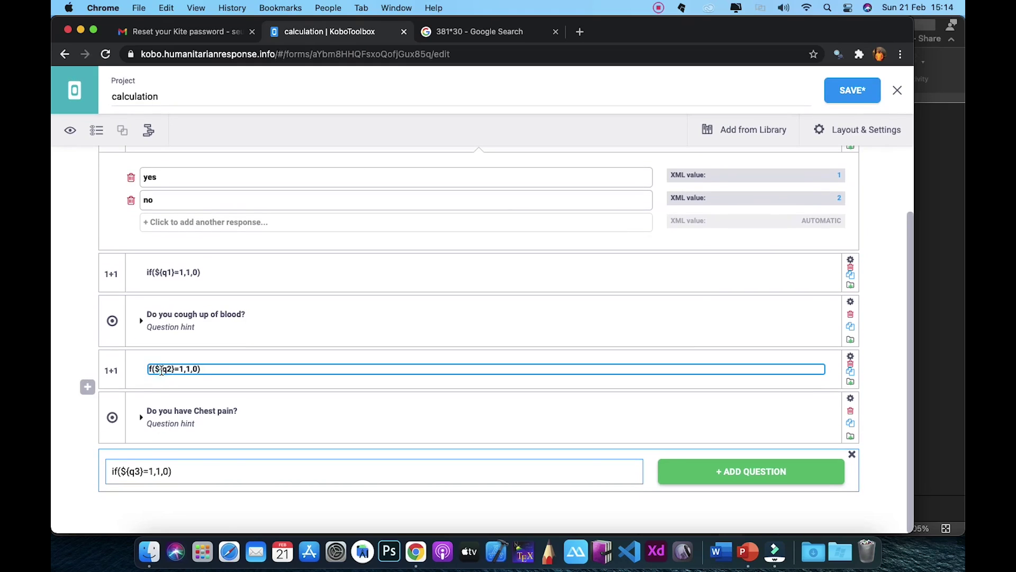
left_click(194, 473)
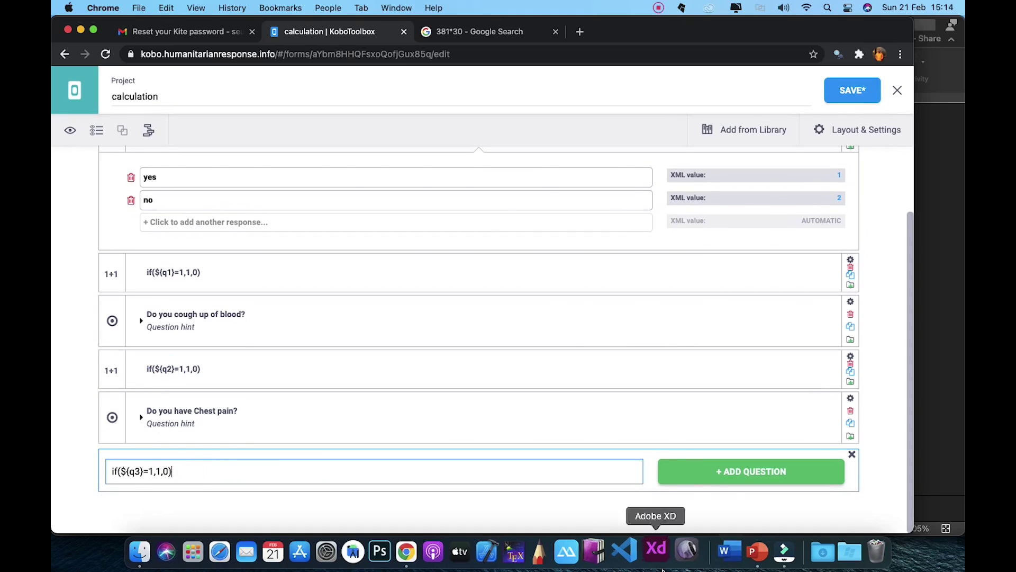
- Copy "Night sweat" from the PowerPoint slide and return to the form in Chrome
left_click(747, 525)
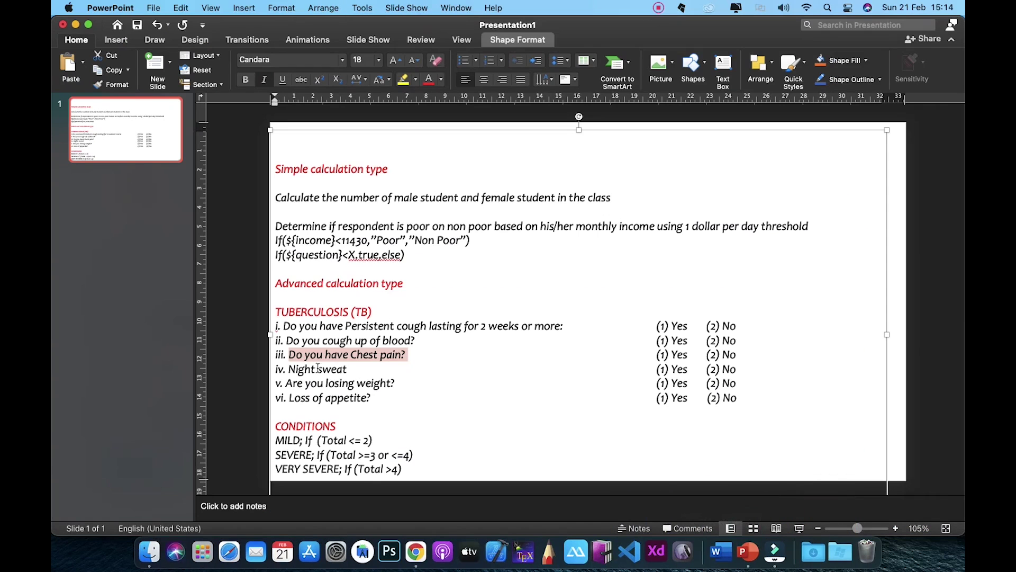
left_click_drag(347, 370, 286, 371)
key("super+c")
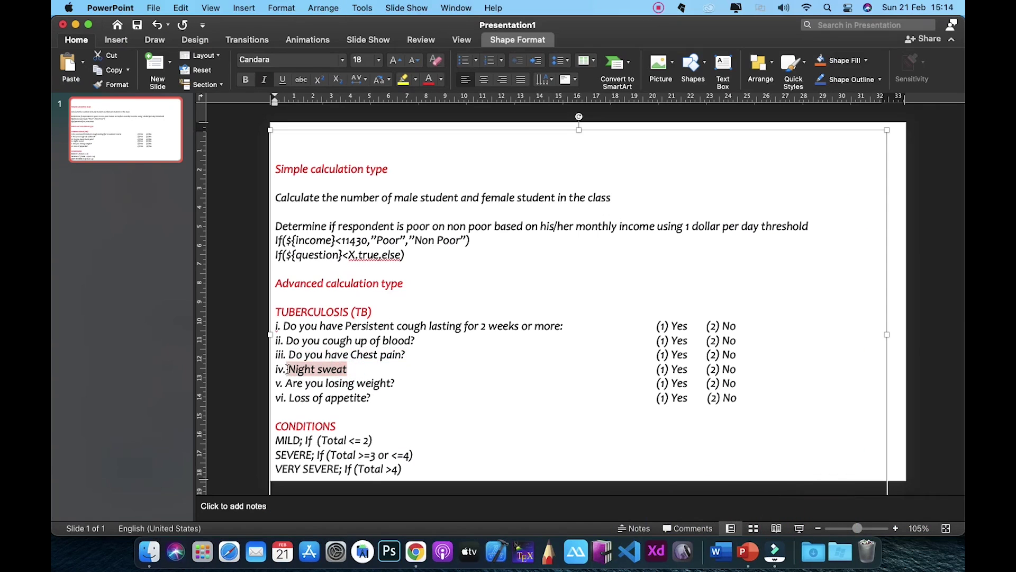
key("super+Tab")
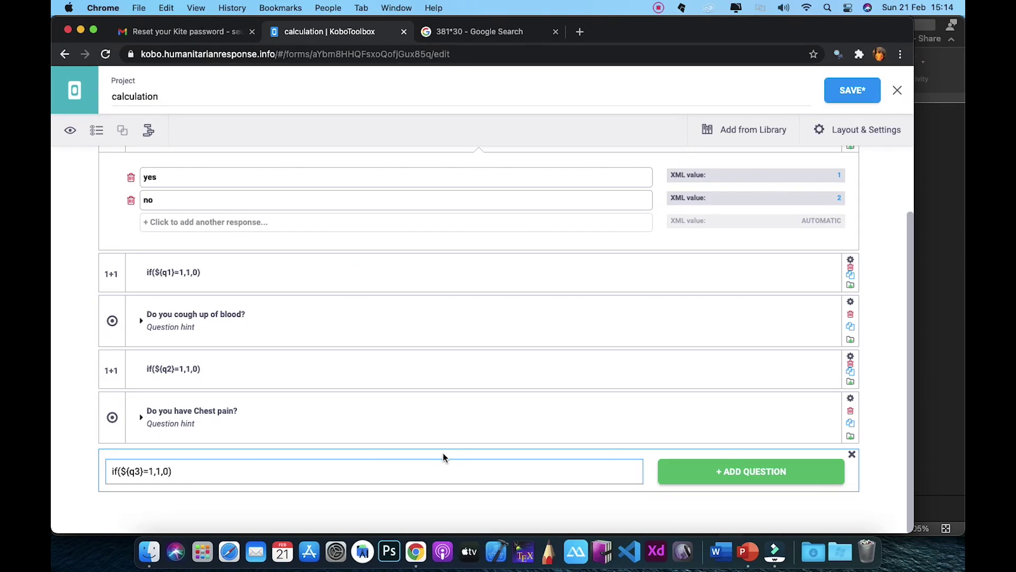
- Add if(${q3}=1,1,0) as a Calculate question, followed by a Select One question titled "Night sweat"
left_click(735, 468)
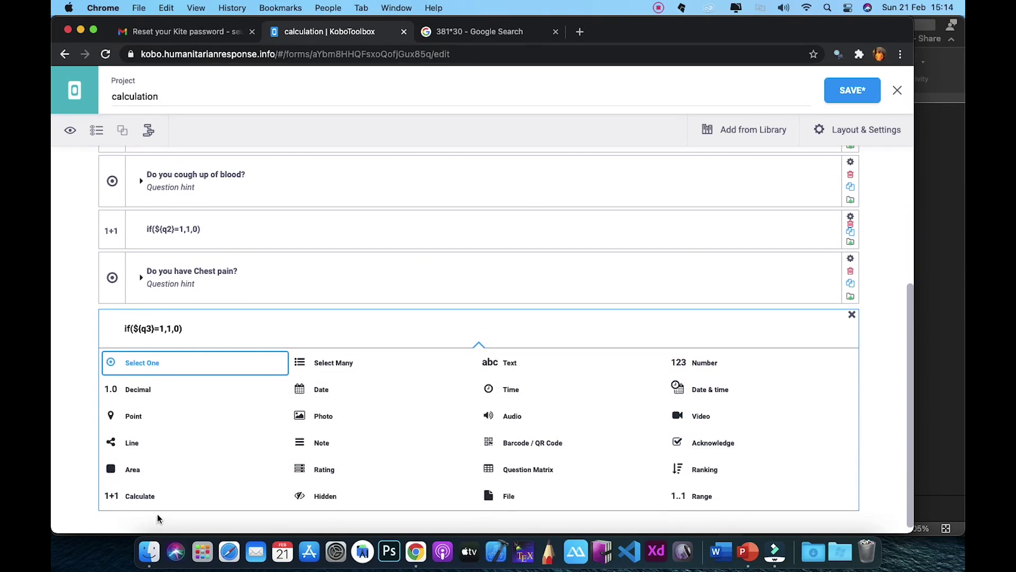
left_click(154, 495)
left_click(91, 487)
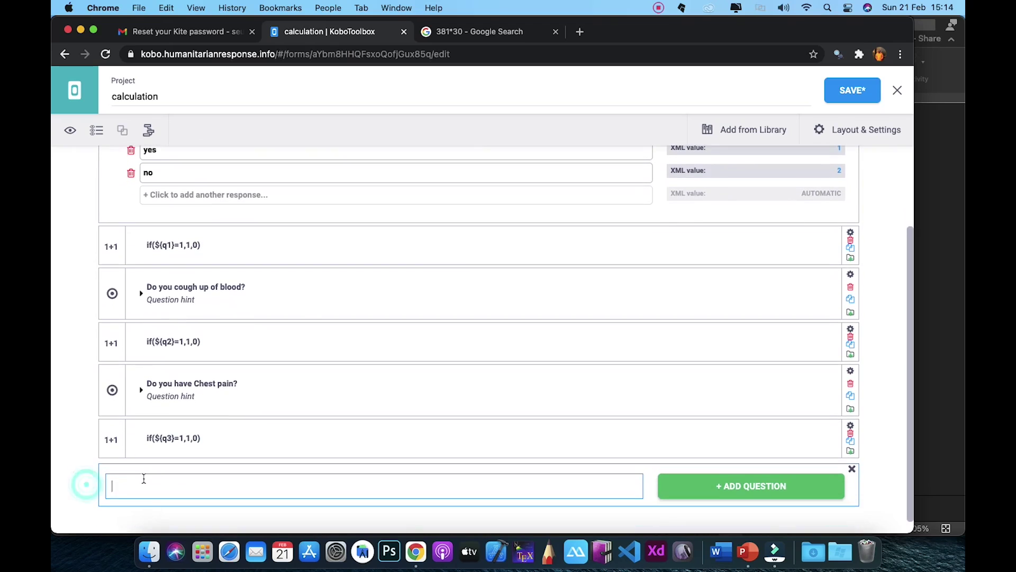
key("super+v")
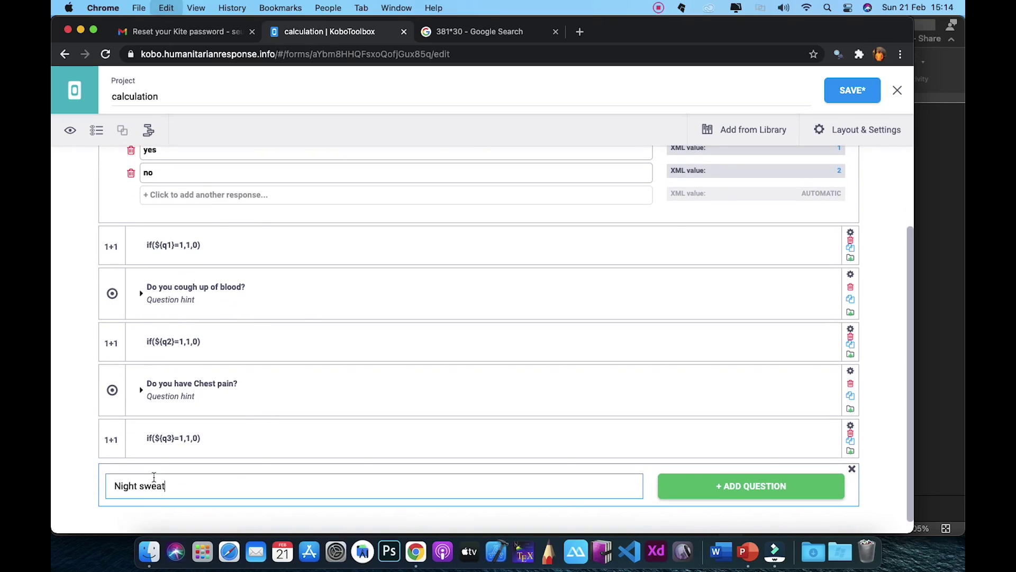
left_click(754, 495)
left_click(148, 377)
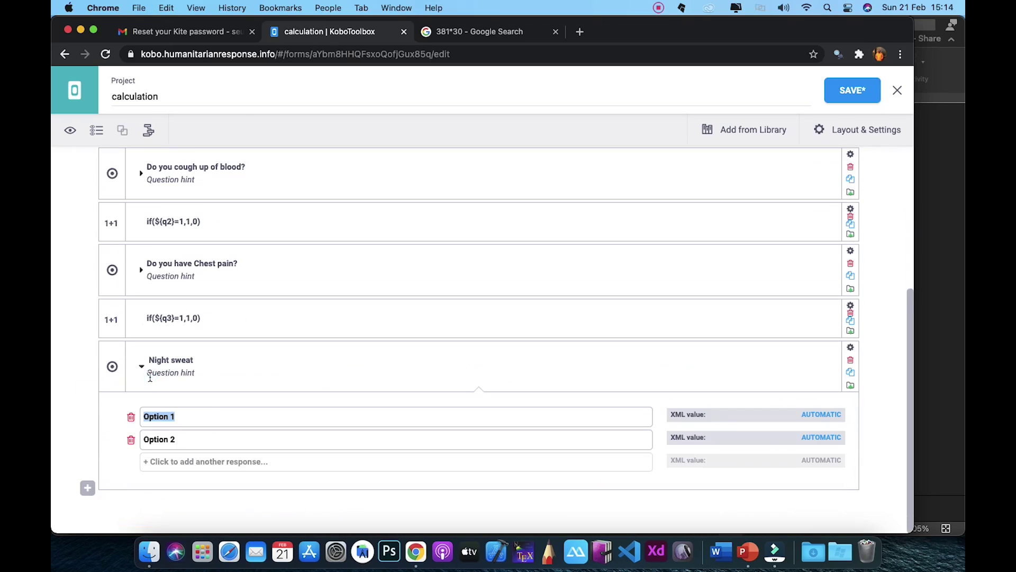
- Label the two response options of the "Night sweat" question yes and no
left_click(231, 417)
type("yes")
left_click(203, 443)
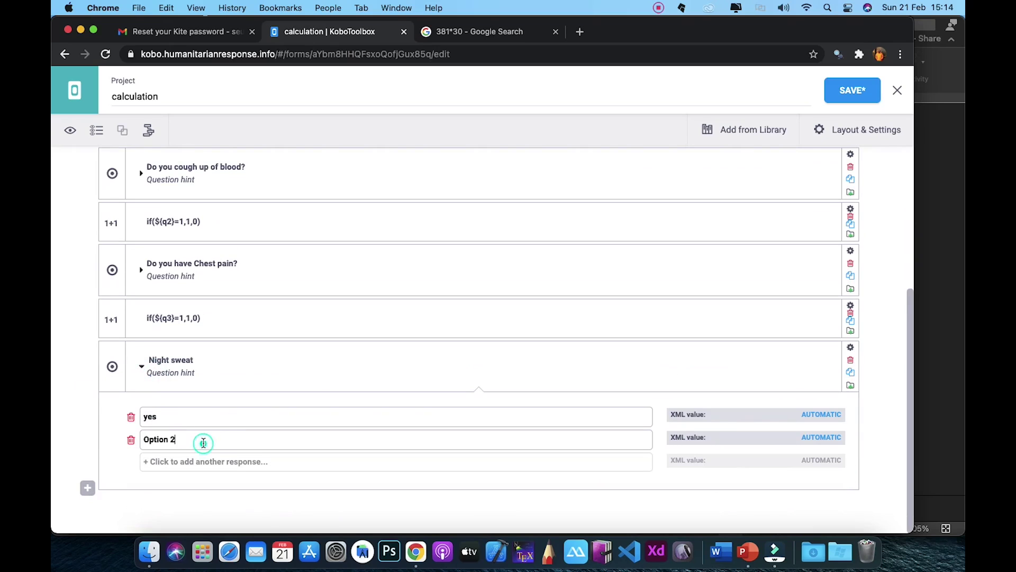
key("BackSpace")
key("BackSpace")
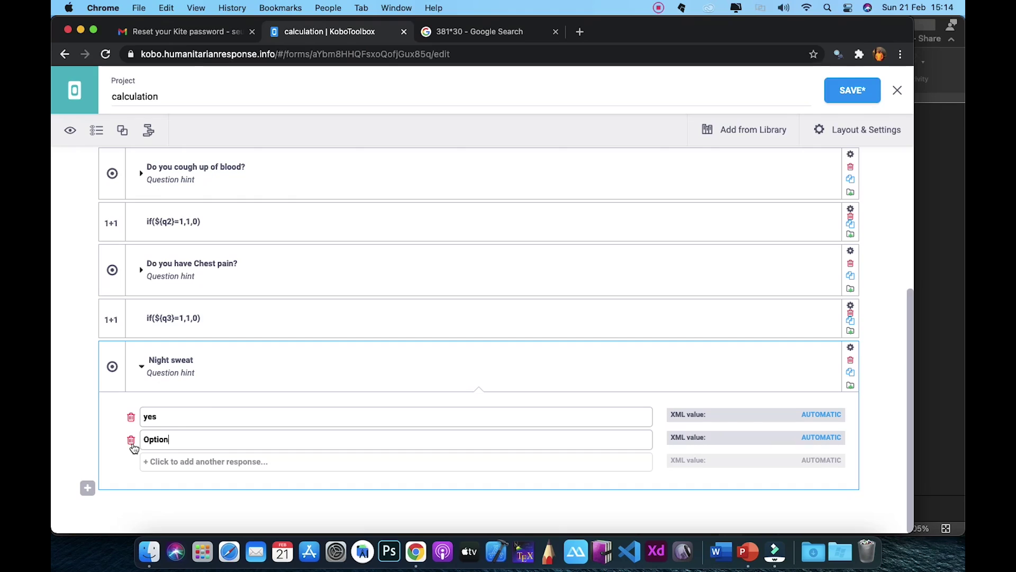
key("BackSpace")
key("BackSpace")
key("BackSpace")
type("no")
- Set the XML values of the "Night sweat" options to 1 for yes and 2 for no
left_click(812, 413)
type("1")
left_click(822, 437)
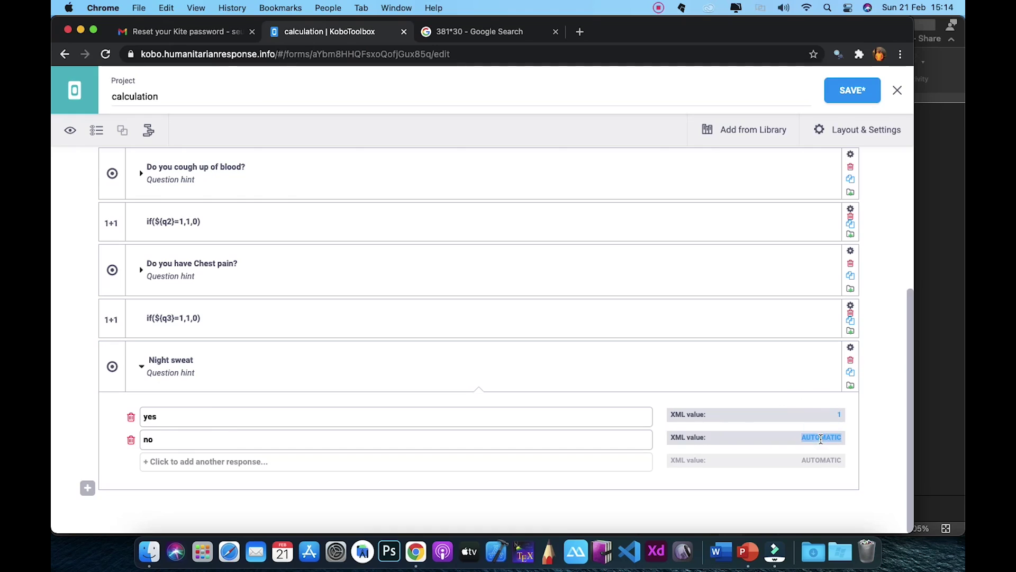
type("2")
- Set the data column name of the "Night sweat" question to q4
left_click(850, 348)
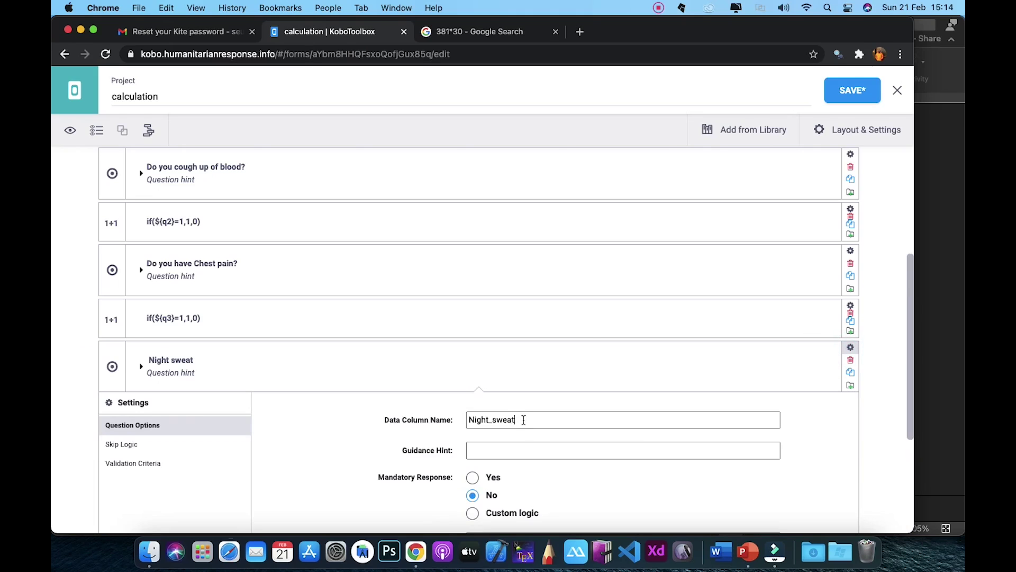
left_click_drag(523, 420, 459, 423)
type("q4")
left_click(850, 347)
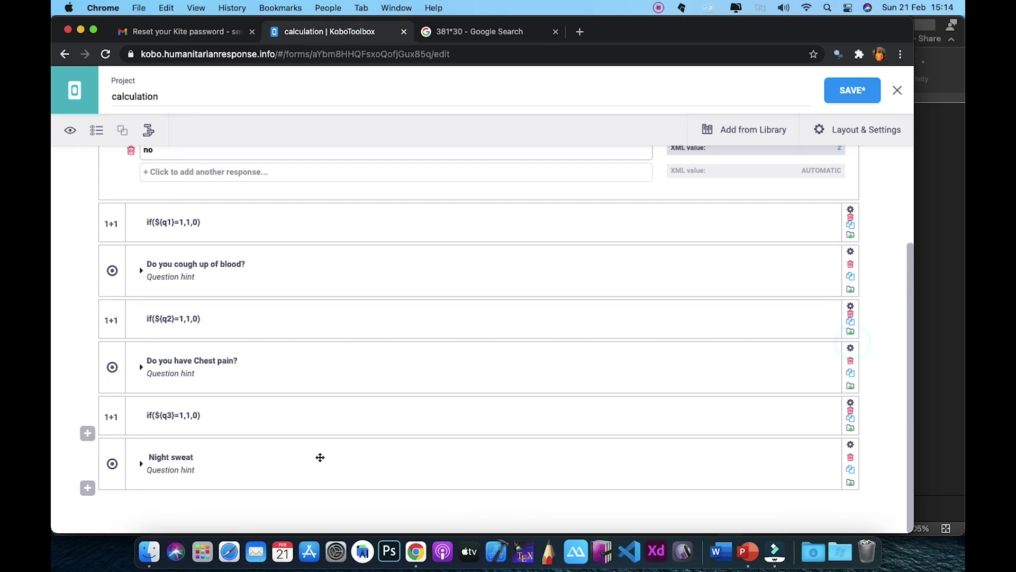
- Add a Calculate question if(${q4}=1,1,0) after "Night sweat", reusing a copy of the q3 calculation's text
left_click(88, 488)
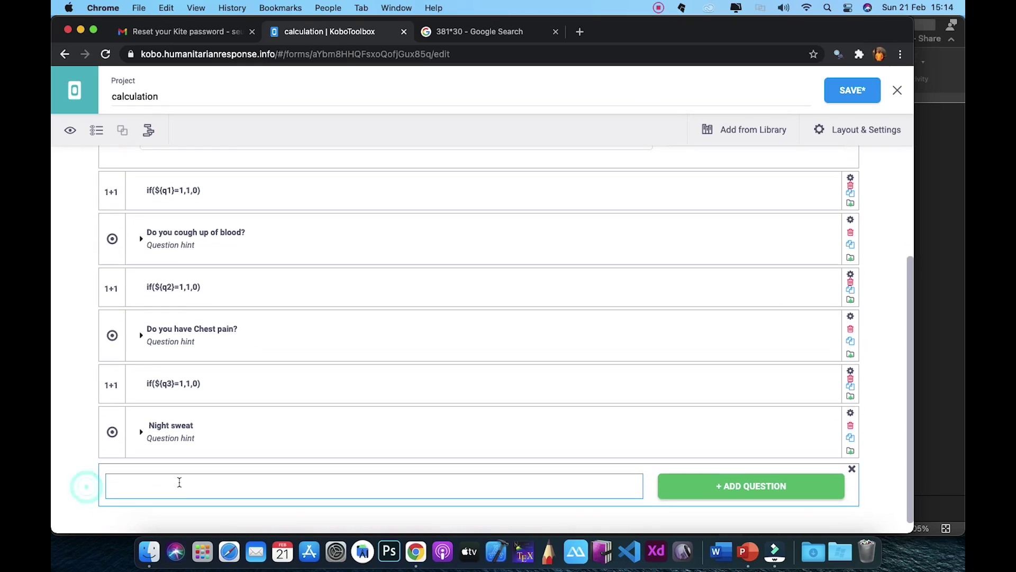
left_click(211, 381)
left_click_drag(208, 382, 140, 381)
key("super+c")
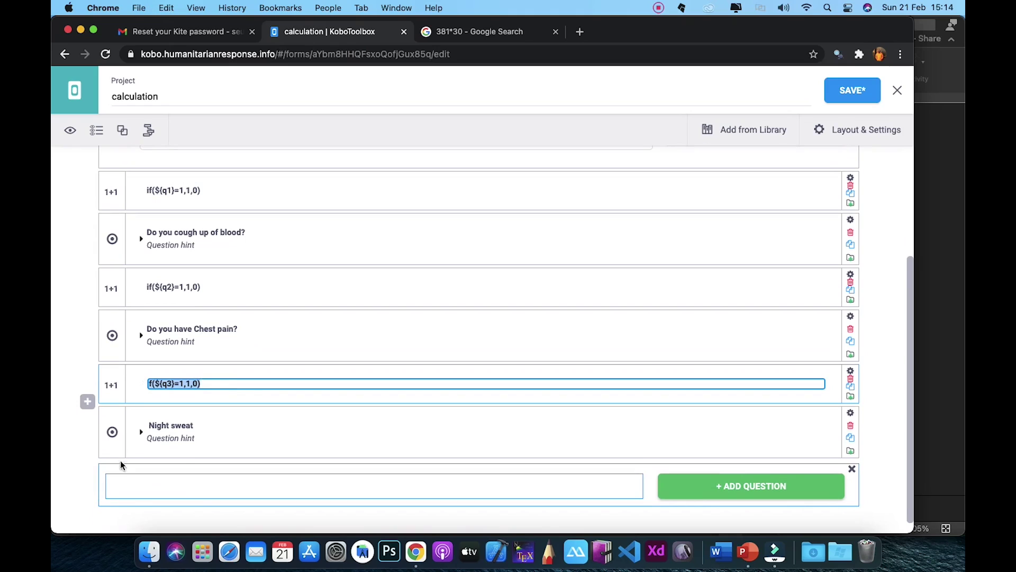
left_click(121, 480)
key("super+v")
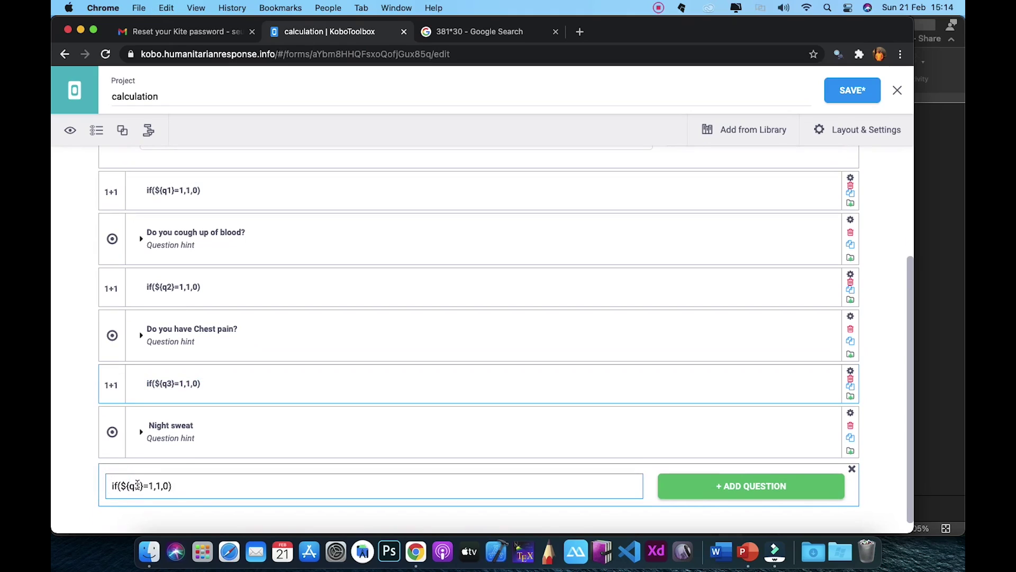
left_click(139, 485)
key("BackSpace")
type("4")
left_click(721, 484)
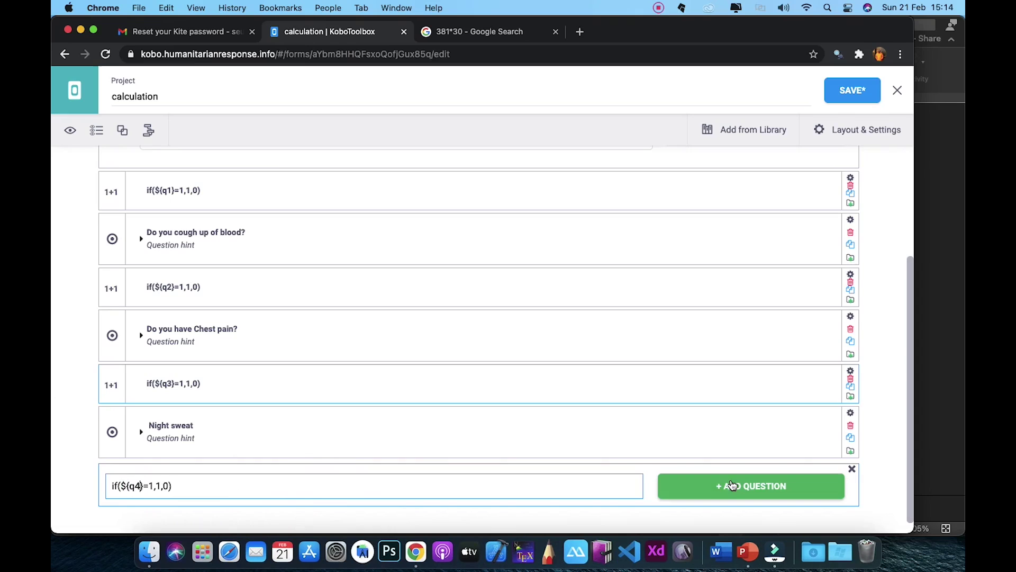
scroll(731, 482, "down", 1)
left_click(142, 509)
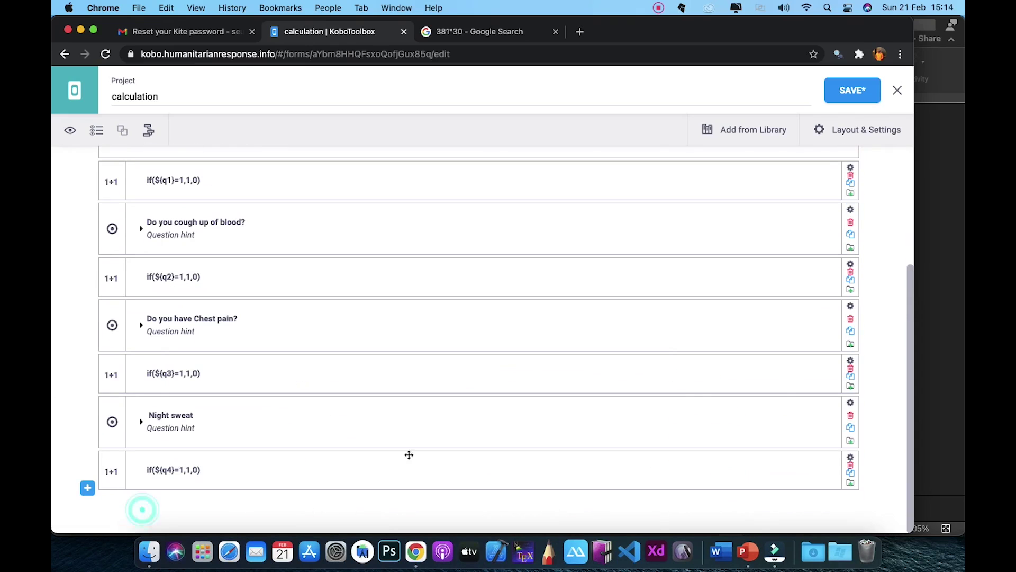
- Copy "Are you losing weight?" from the PowerPoint slide and return to the form in Chrome
left_click(773, 545)
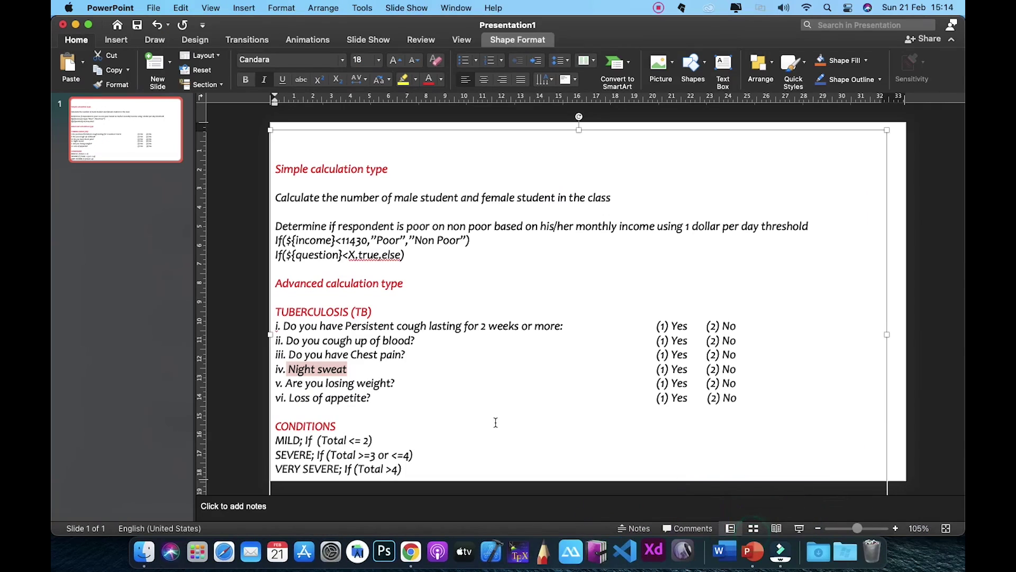
left_click_drag(397, 384, 287, 383)
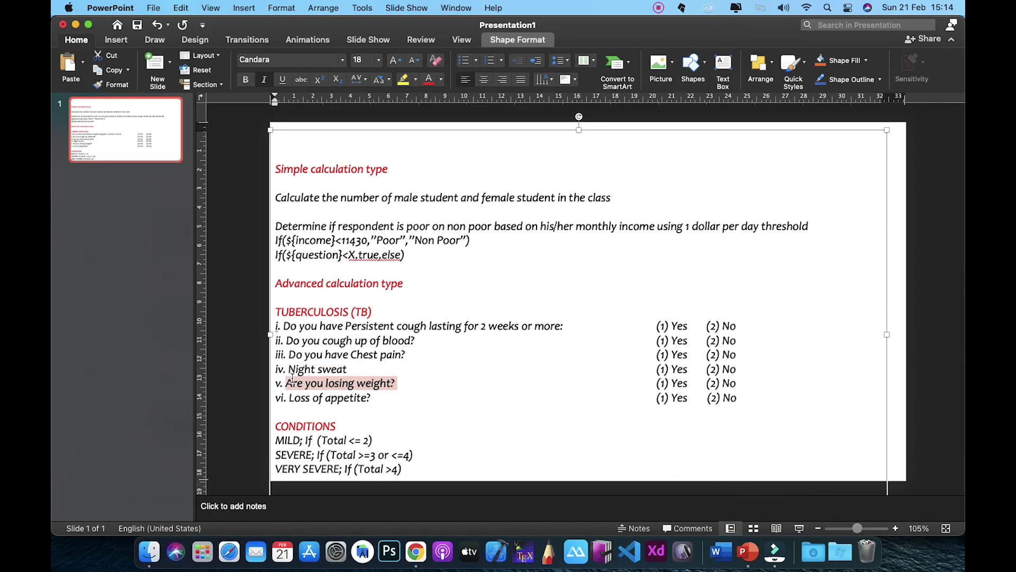
key("super+c")
key("super+Tab")
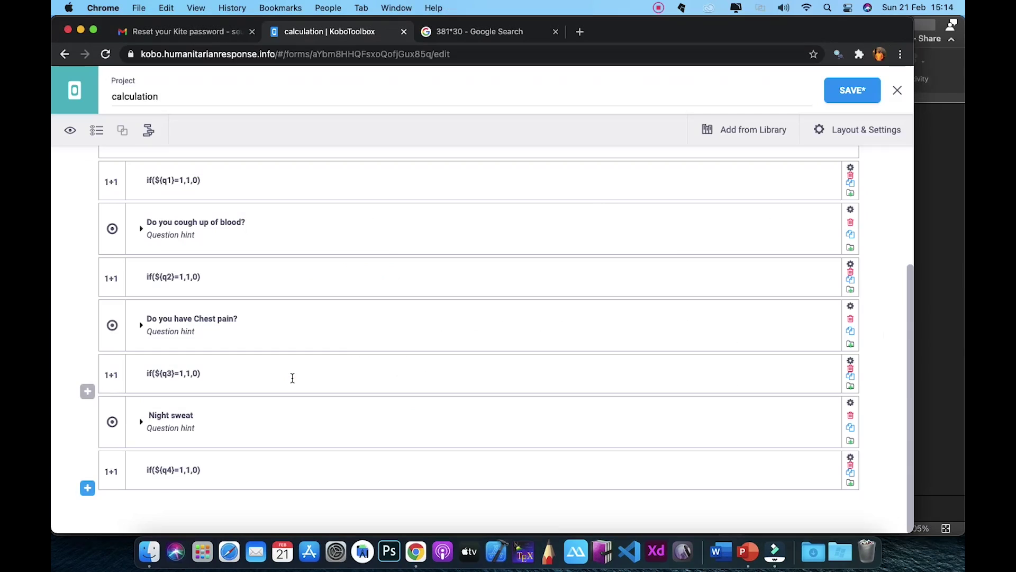
- Add the copied "Are you losing weight?" text as a Select One question at the form's end
left_click(88, 488)
key("super+v")
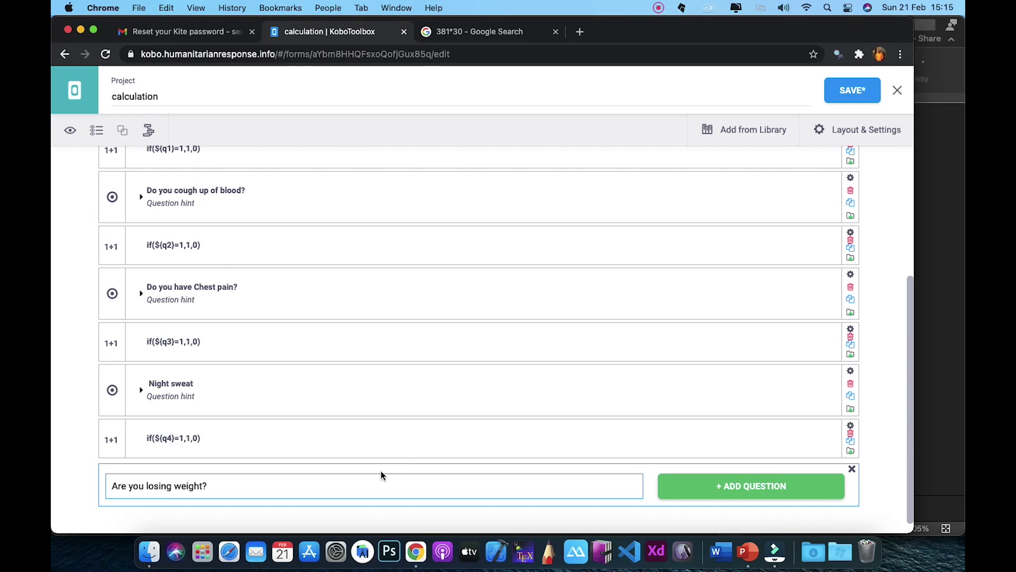
left_click(767, 483)
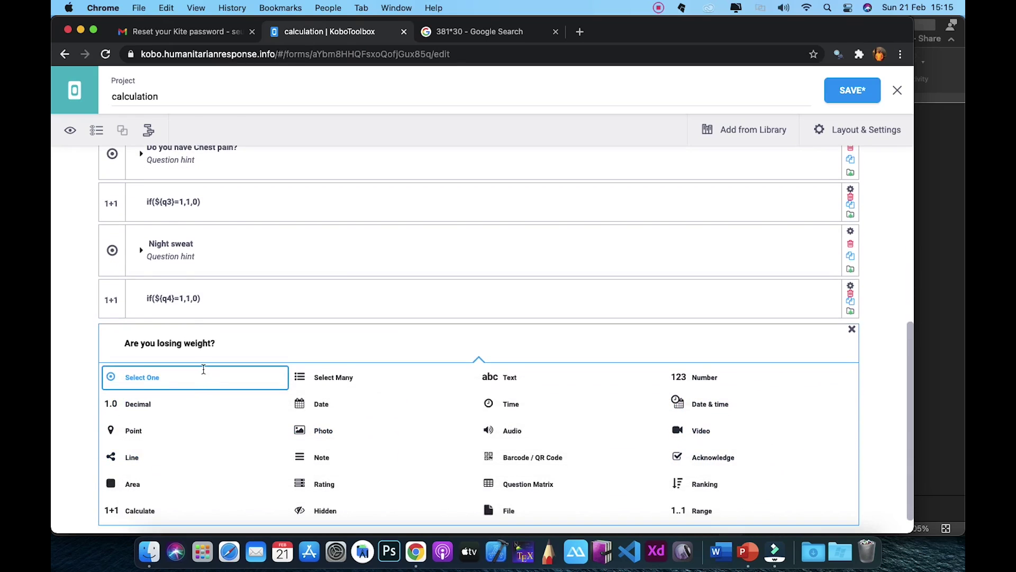
left_click(203, 369)
- Give the "Are you losing weight?" question the options yes with XML value 1 and no with XML value 2
type("yes")
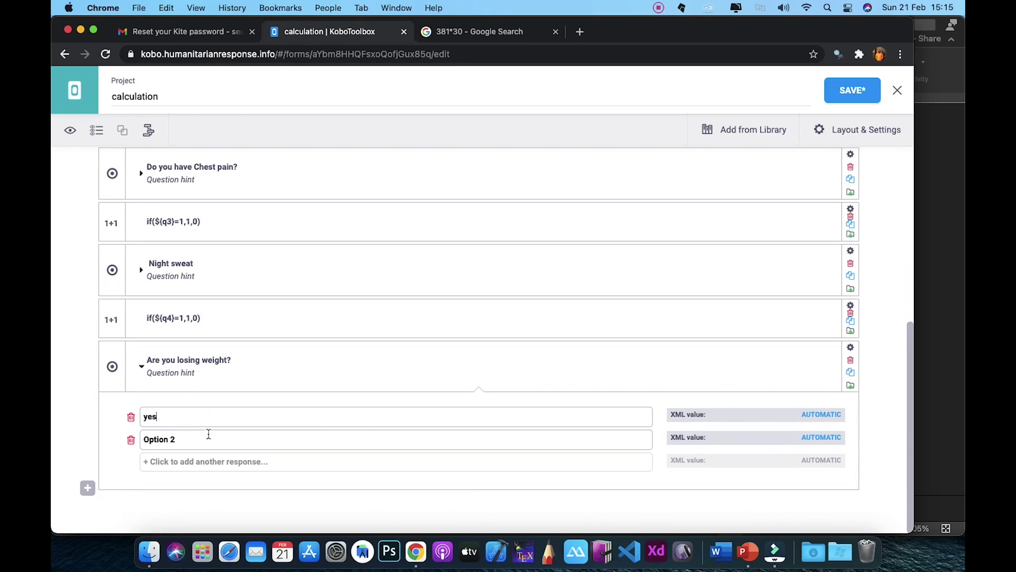
left_click(198, 442)
type("no")
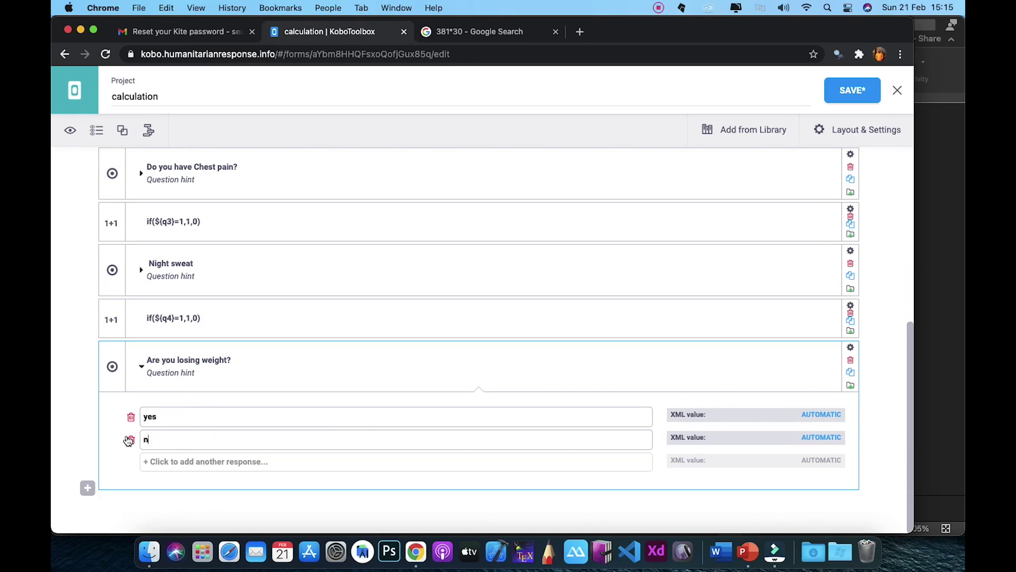
left_click(816, 414)
type("1")
left_click(817, 436)
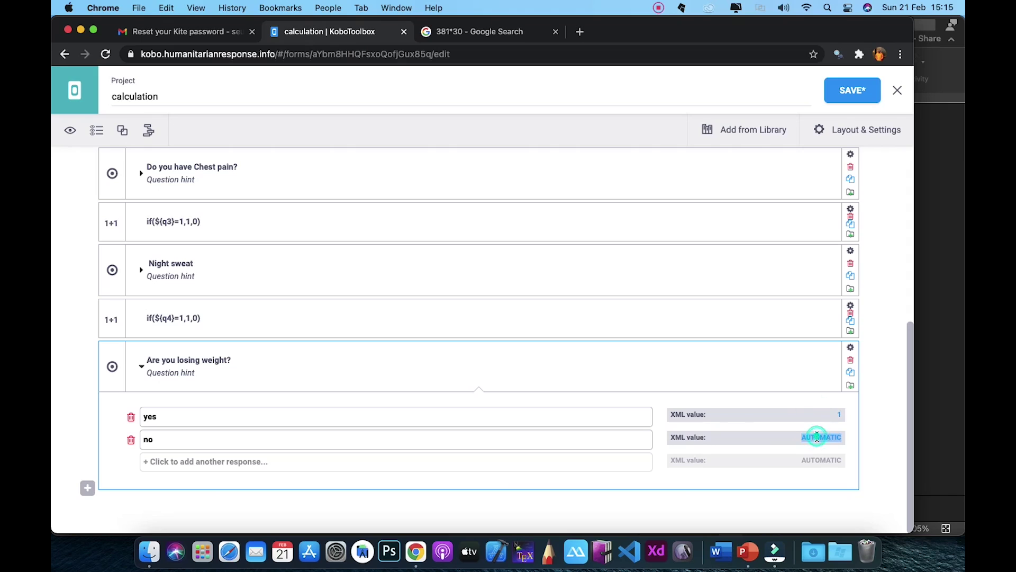
type("2")
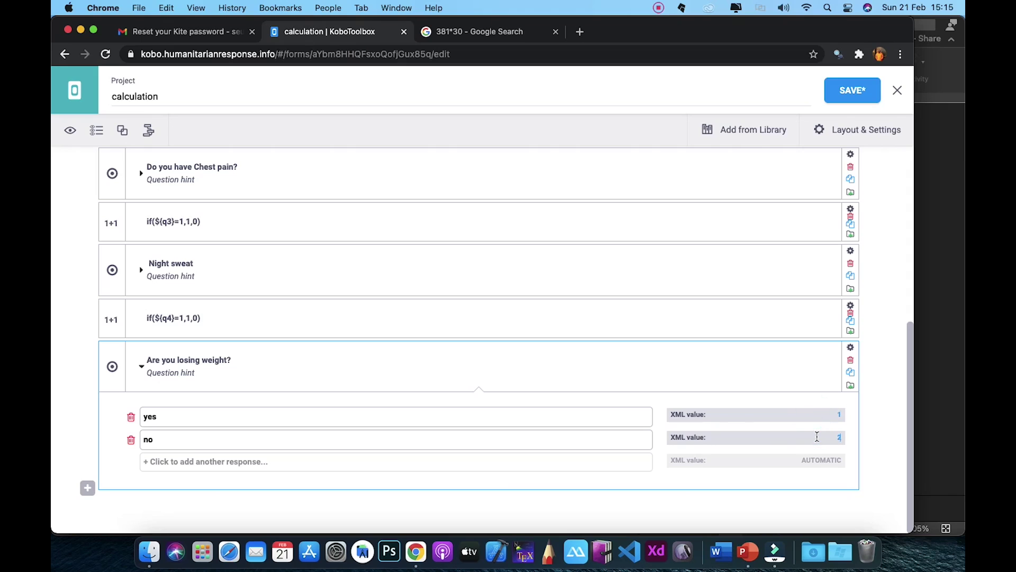
- Set the data column name of the "Are you losing weight?" question to q5
left_click(851, 347)
double_click(555, 421)
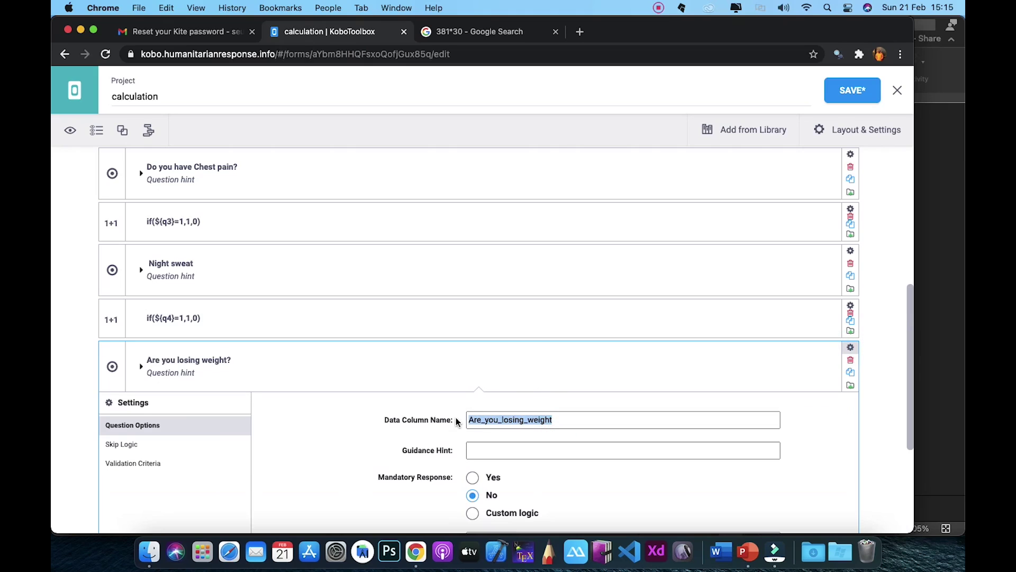
type("q5")
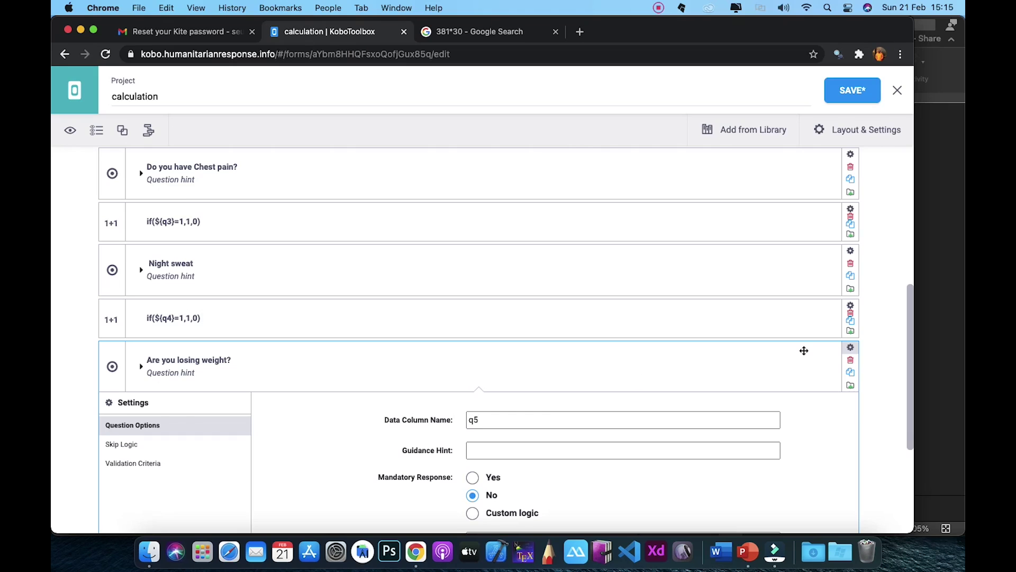
left_click(851, 347)
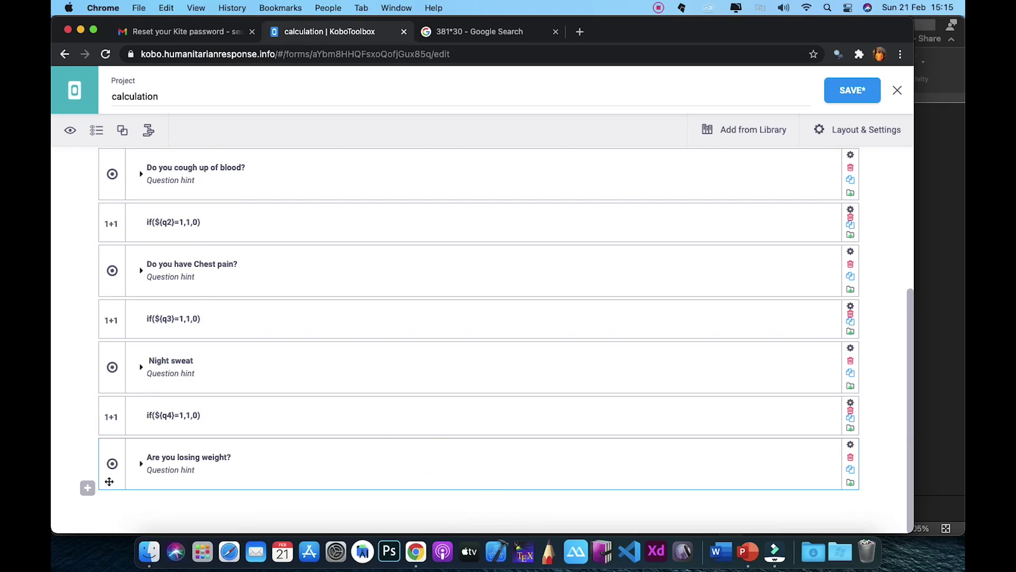
- Add a Calculate question if(${q5}=1,1,0) after the weight loss question, reusing a copy of the q4 calculation's text
left_click(88, 487)
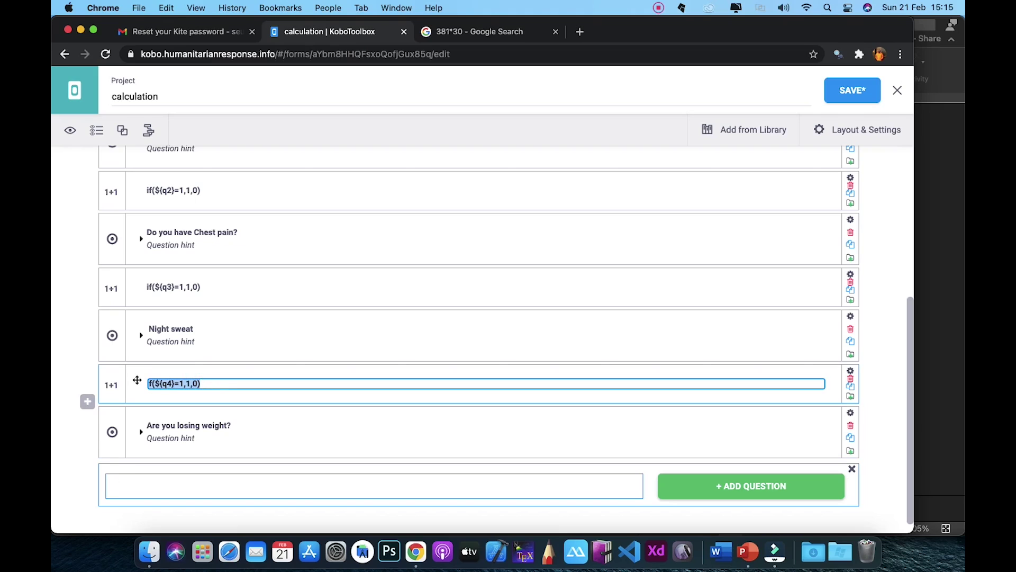
left_click(116, 482)
key("super+v")
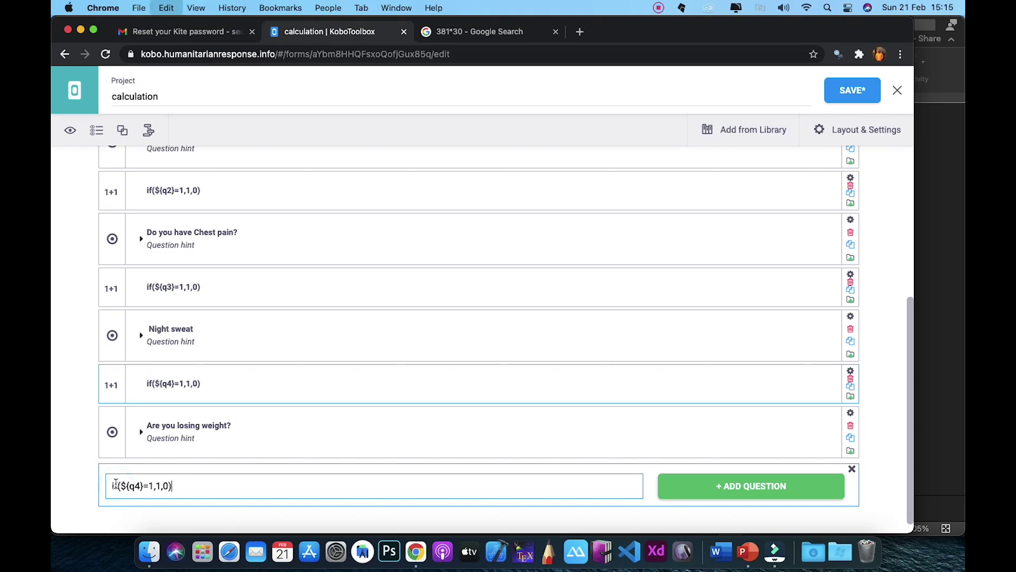
left_click(139, 486)
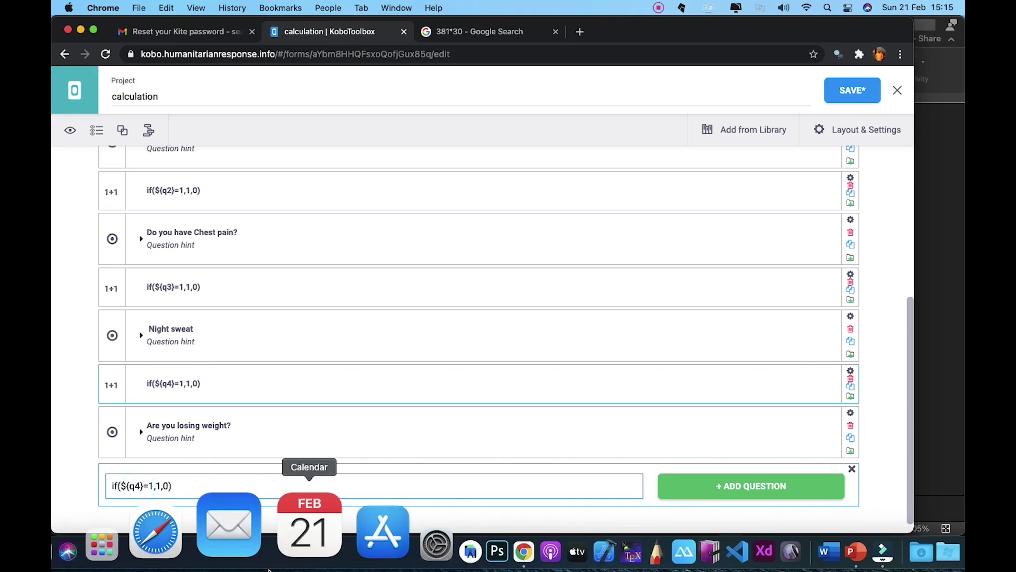
key("BackSpace")
type("5")
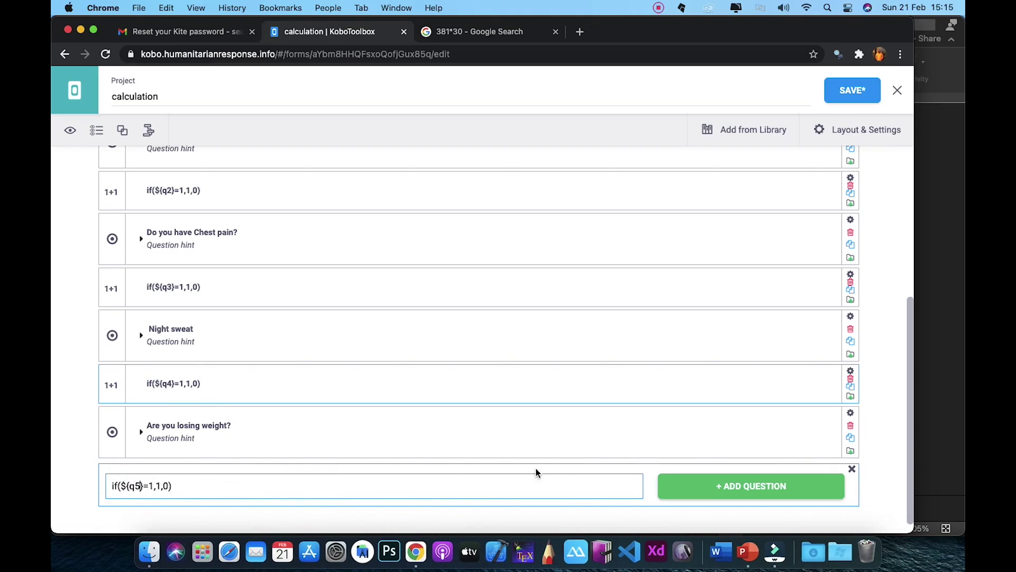
left_click(711, 489)
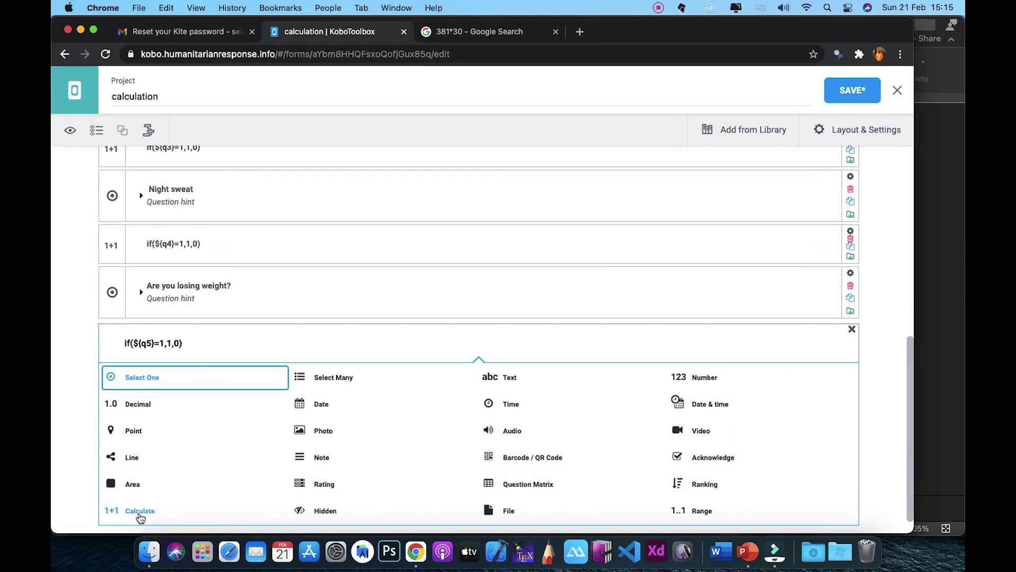
left_click(139, 513)
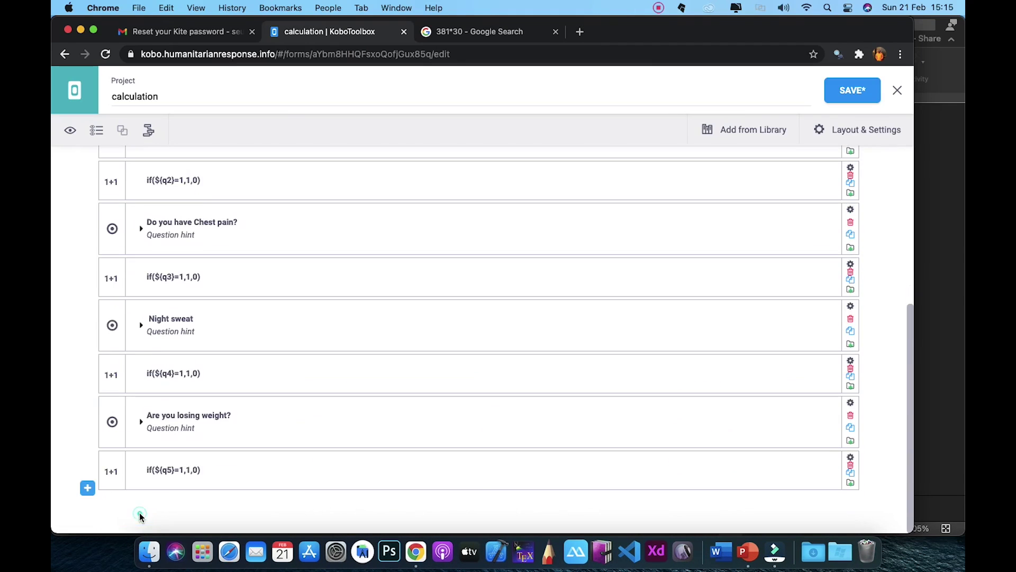
- Switch to PowerPoint and copy the "Loss of appetite?" text from the tuberculosis question list on the slide
left_click(744, 535)
left_click_drag(376, 396, 292, 394)
key("super+c")
left_click(292, 395)
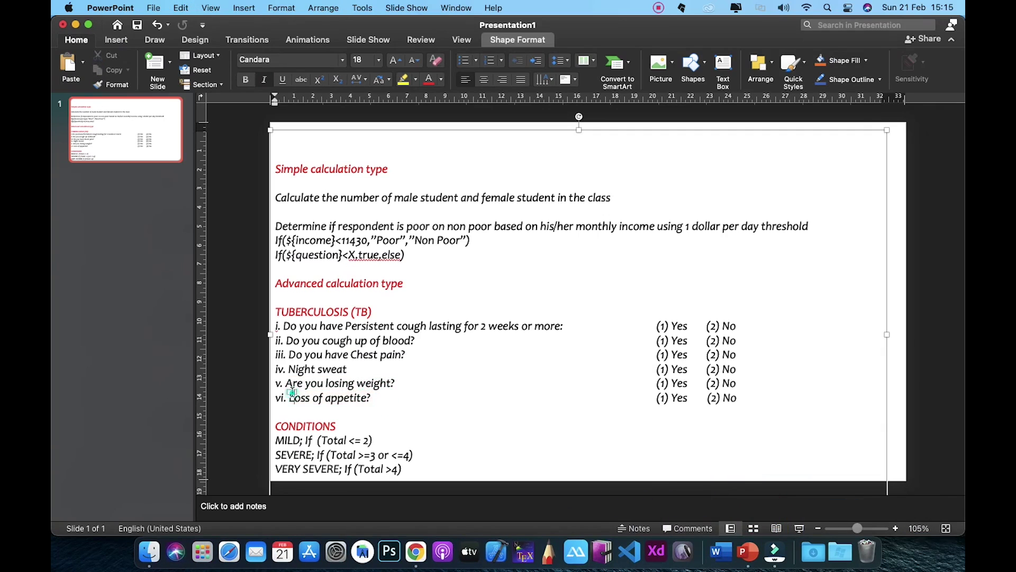
- Return to the form in Chrome and add the copied "Loss of appetite?" text as a Select One question at the end
key("super+Tab")
left_click(88, 488)
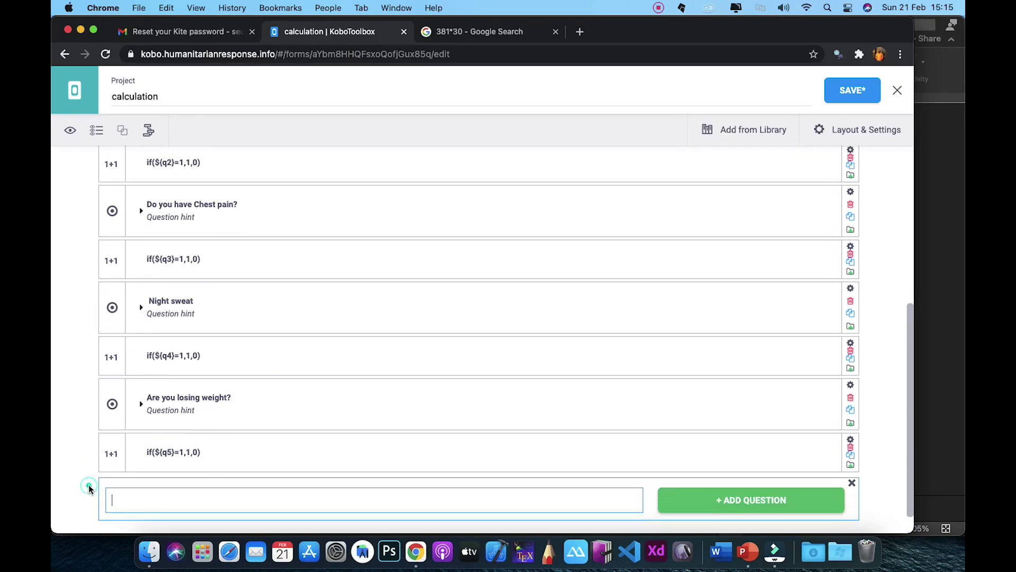
key("super+v")
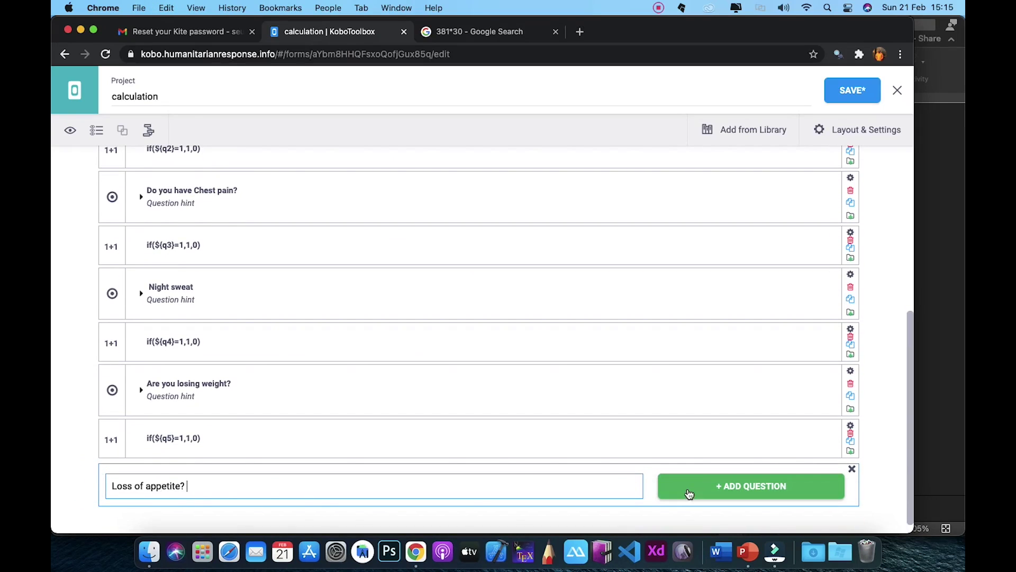
left_click(688, 490)
left_click(186, 369)
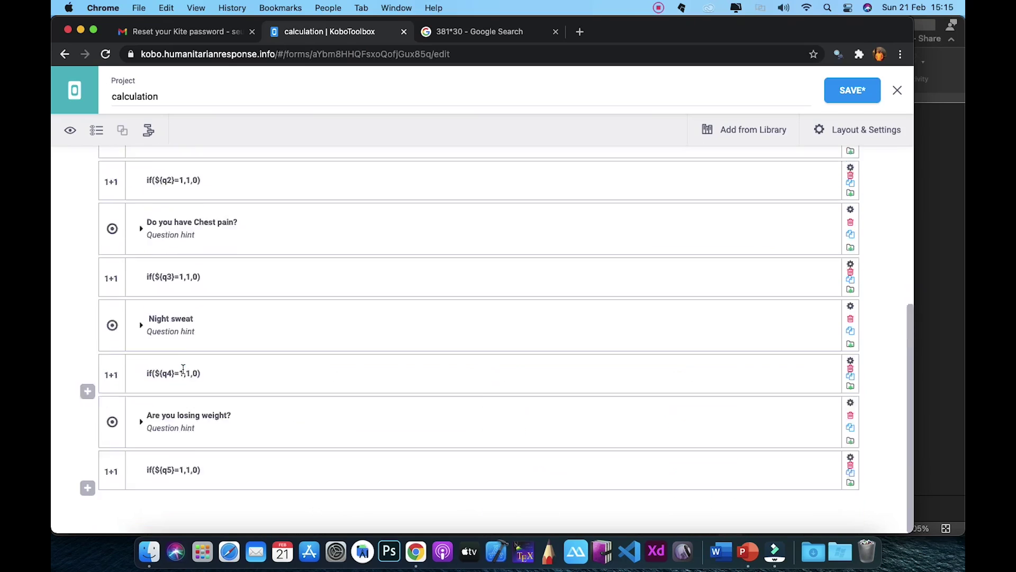
- Give the "Loss of appetite?" question the options yes with XML value 1 and no with XML value 2
type("yes")
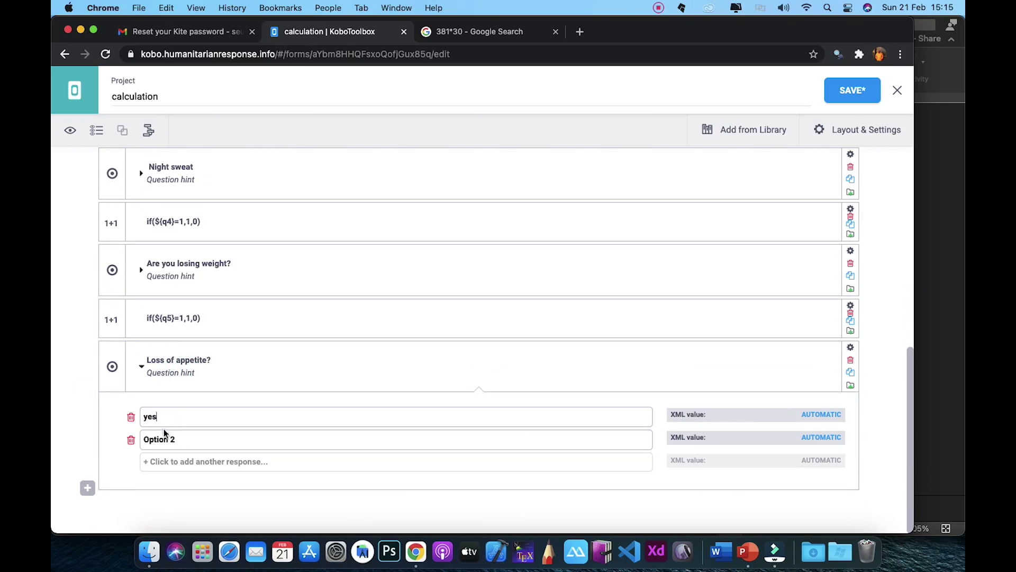
key("Tab")
type("no")
left_click(813, 413)
type("1")
left_click(807, 432)
type("2")
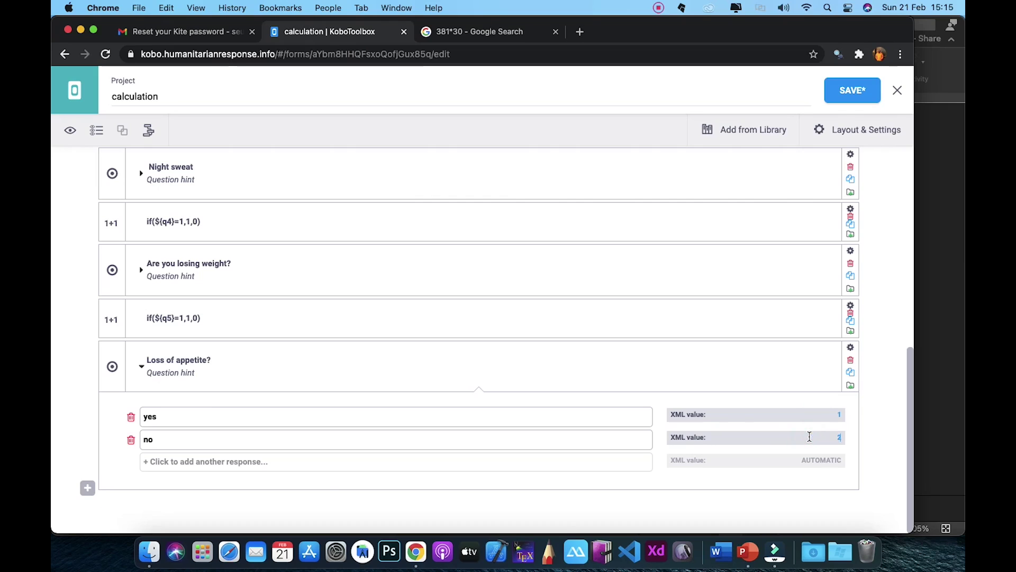
- Set the data column name of "Loss of appetite?" to q6 and add a Calculate question if(${q6}=1,1,0) after it
left_click(86, 487)
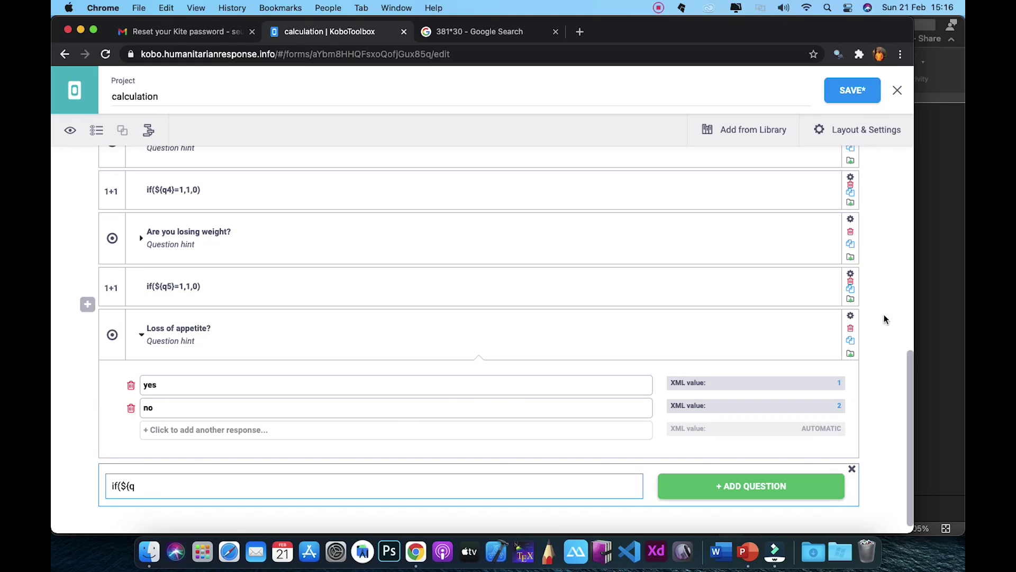
left_click(850, 315)
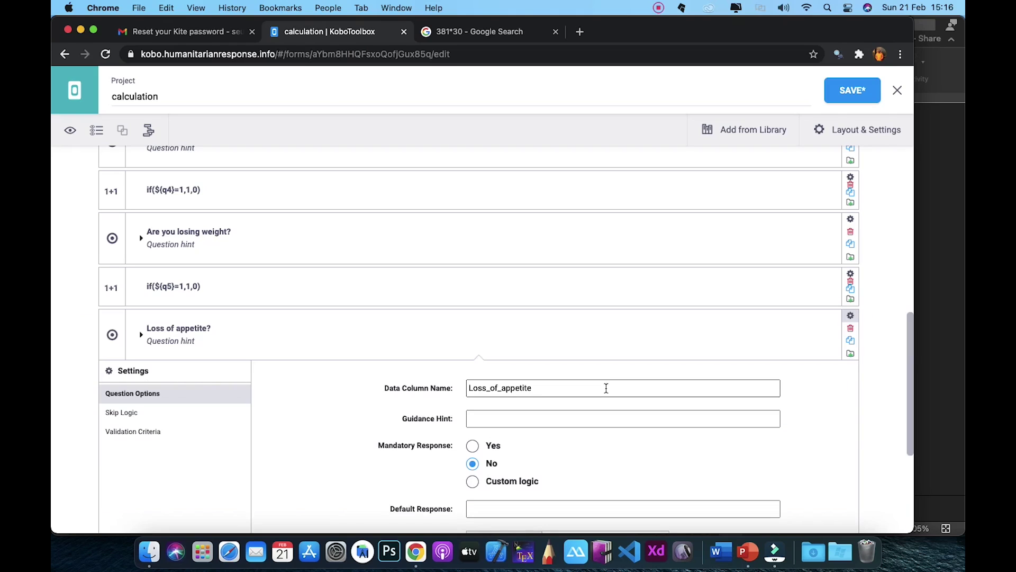
double_click(549, 389)
type("q")
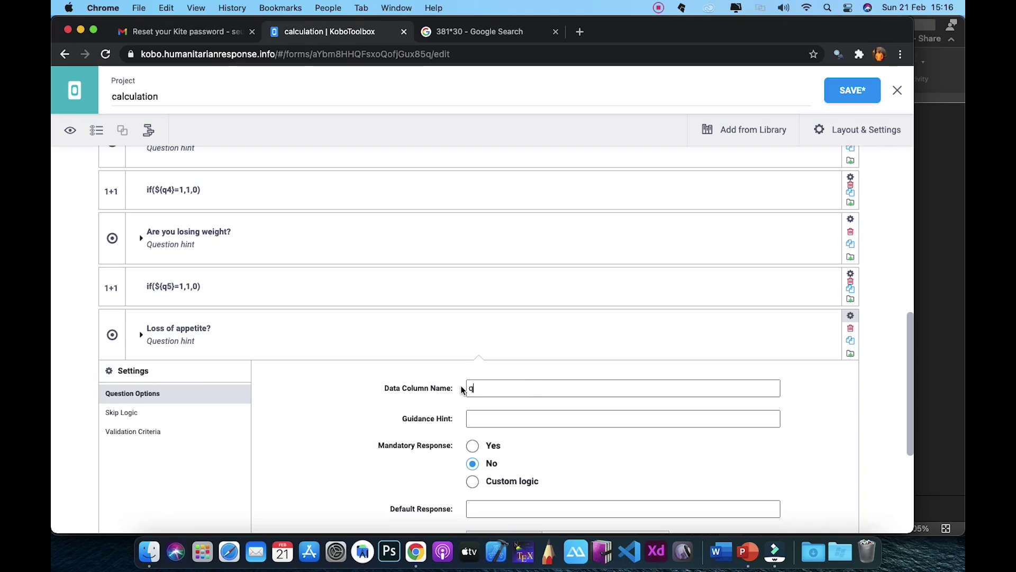
type("6")
left_click(851, 316)
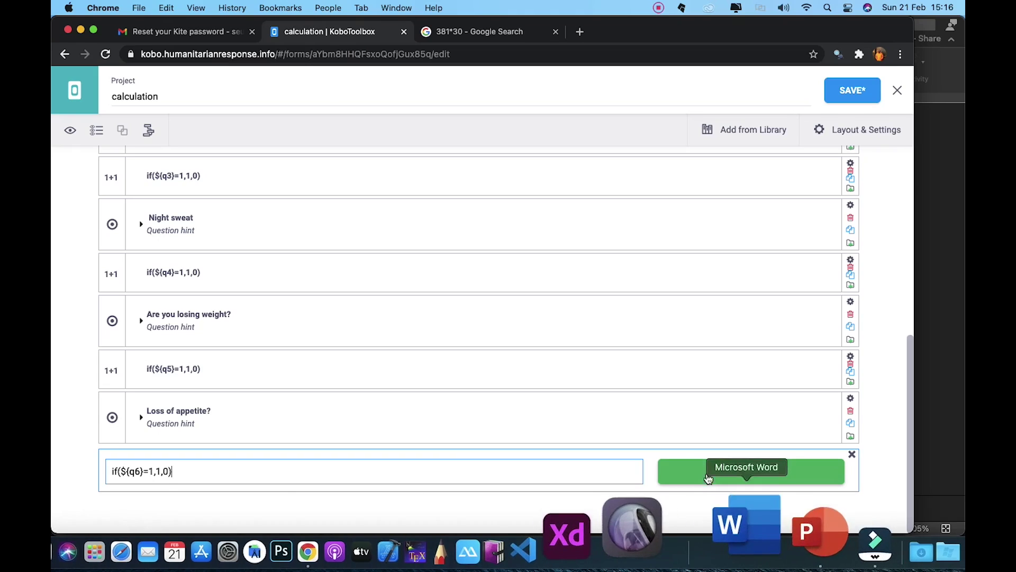
left_click(704, 470)
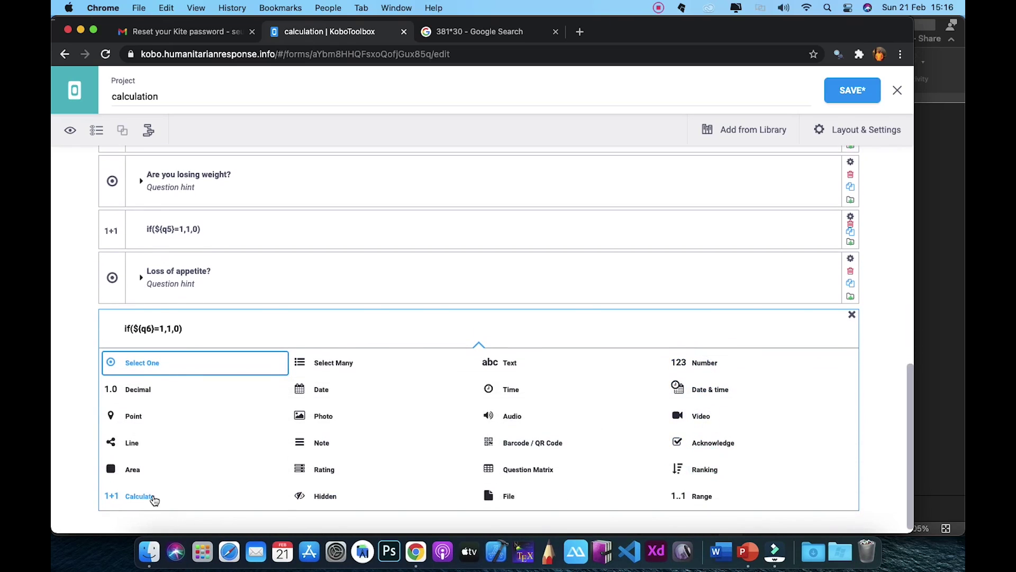
left_click(155, 500)
- Review the symptom questions and their score calculations from the form's start to its end, including the persistent cough question's answer options
scroll(174, 390, "up", 6)
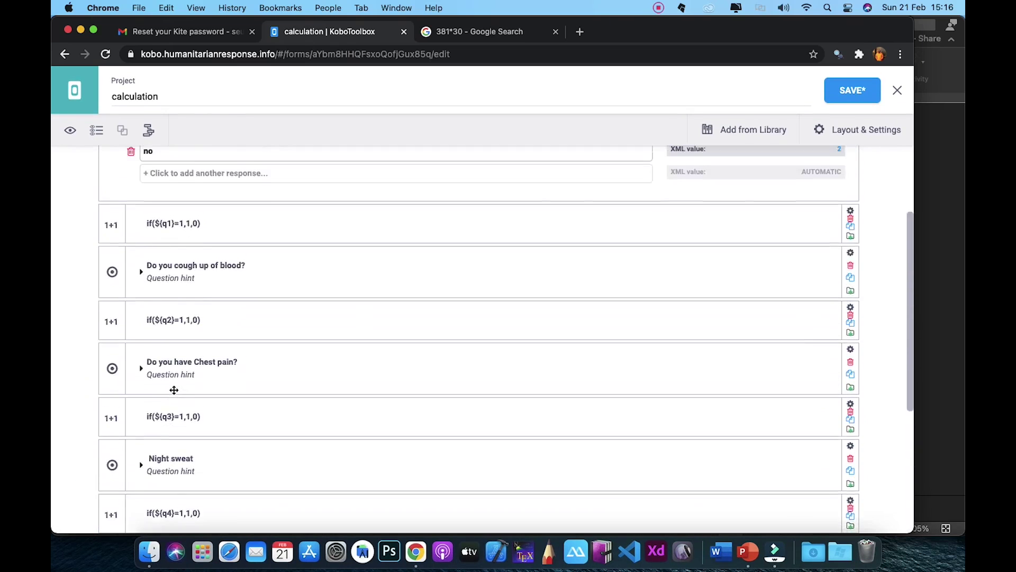
scroll(173, 390, "up", 2)
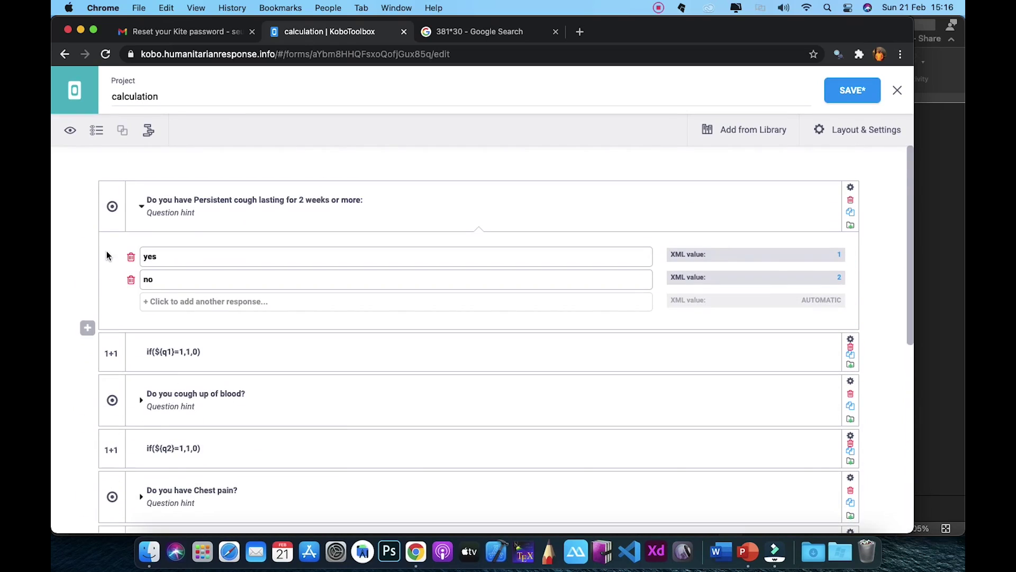
left_click(142, 207)
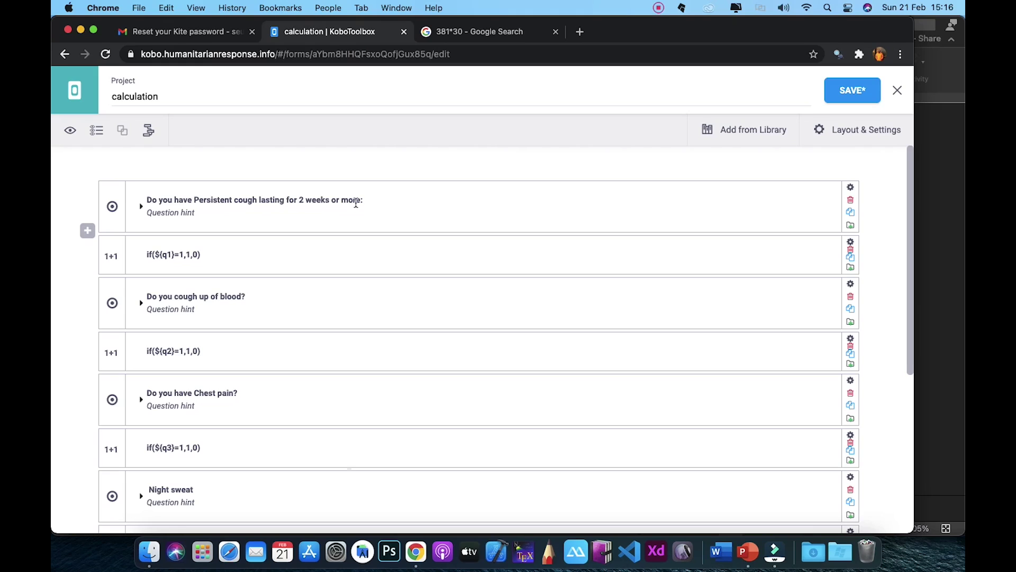
left_click(141, 206)
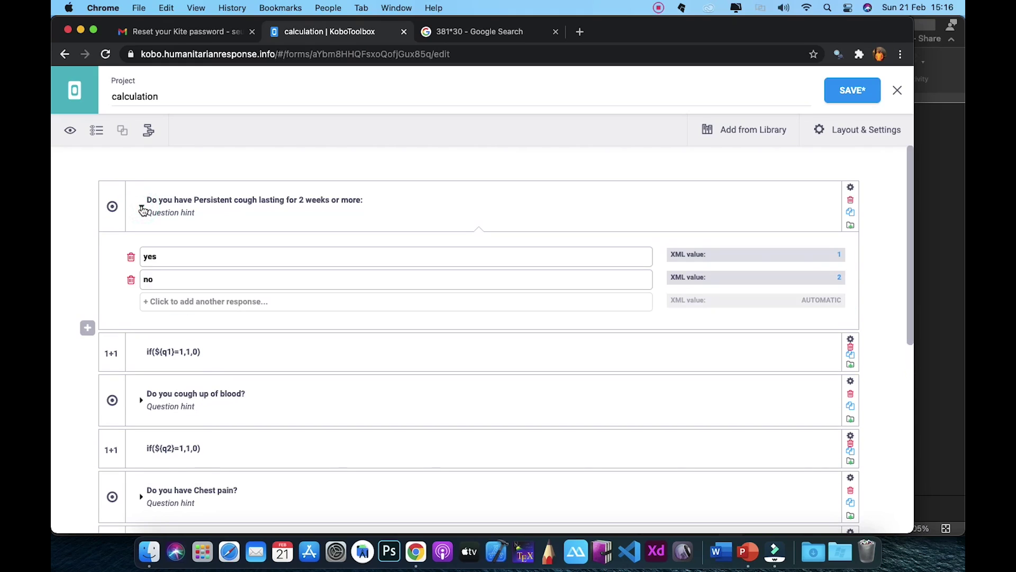
left_click(141, 206)
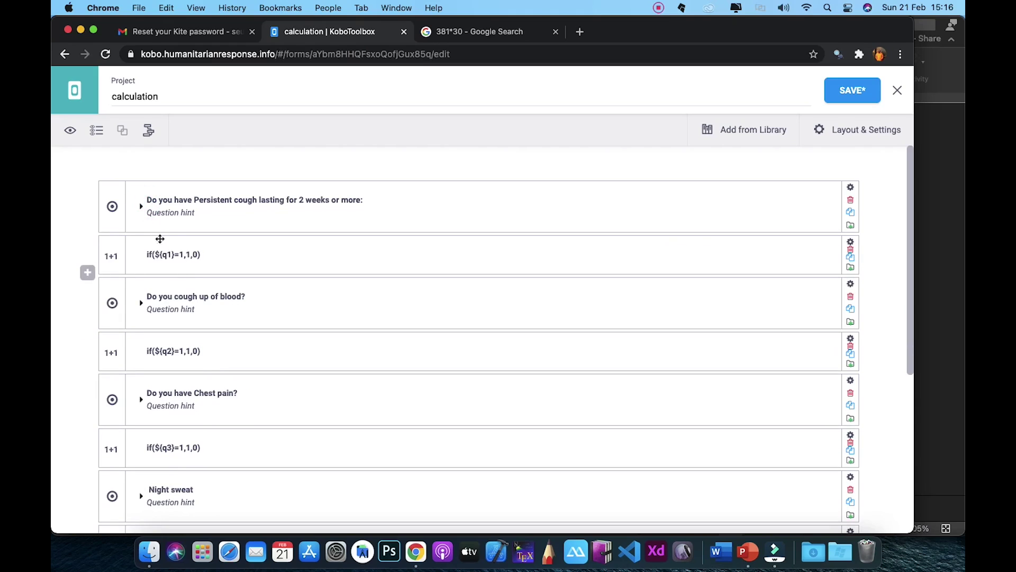
left_click(142, 206)
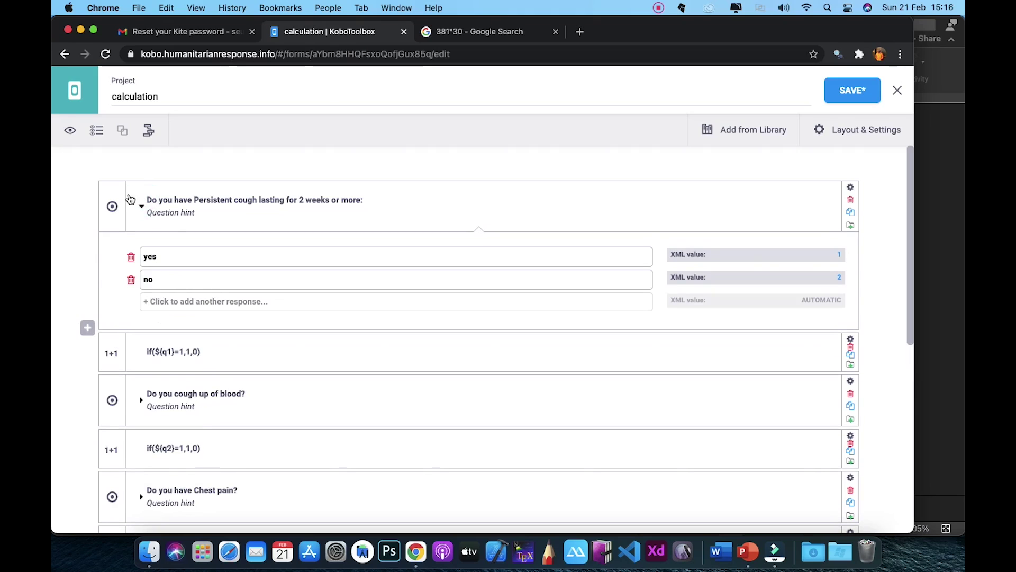
left_click(142, 207)
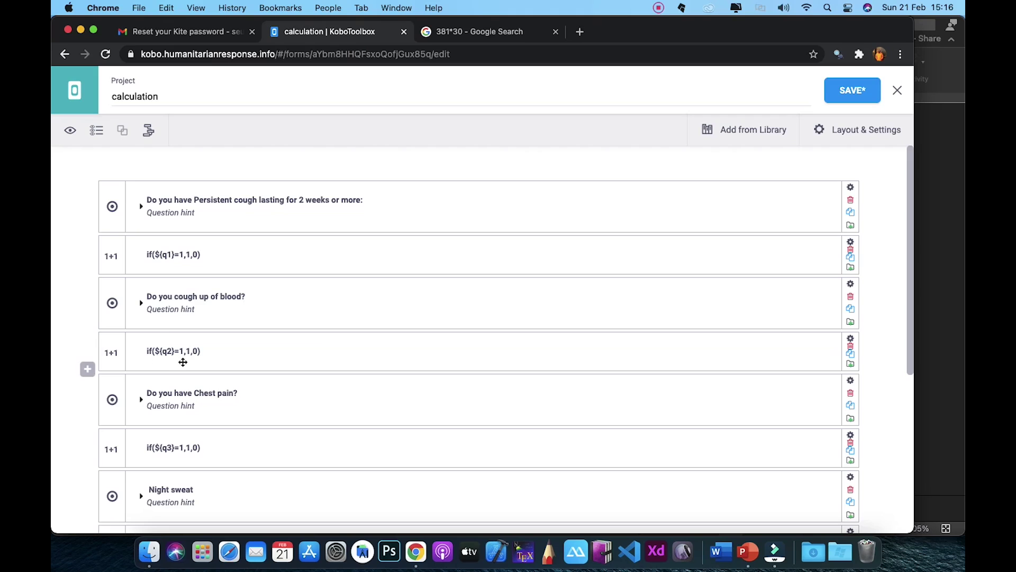
scroll(183, 354, "down", 3)
scroll(185, 362, "down", 3)
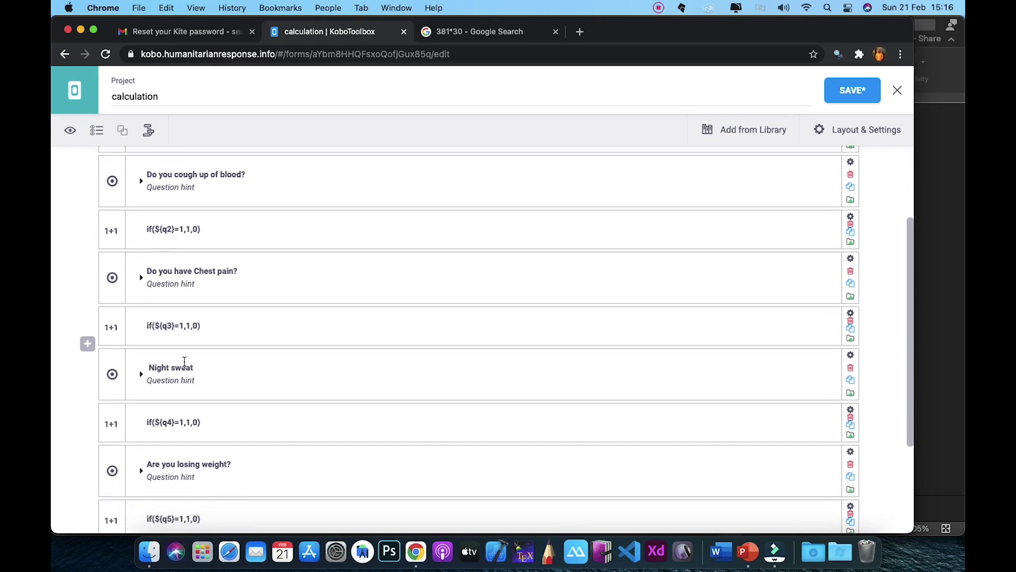
scroll(180, 305, "down", 2)
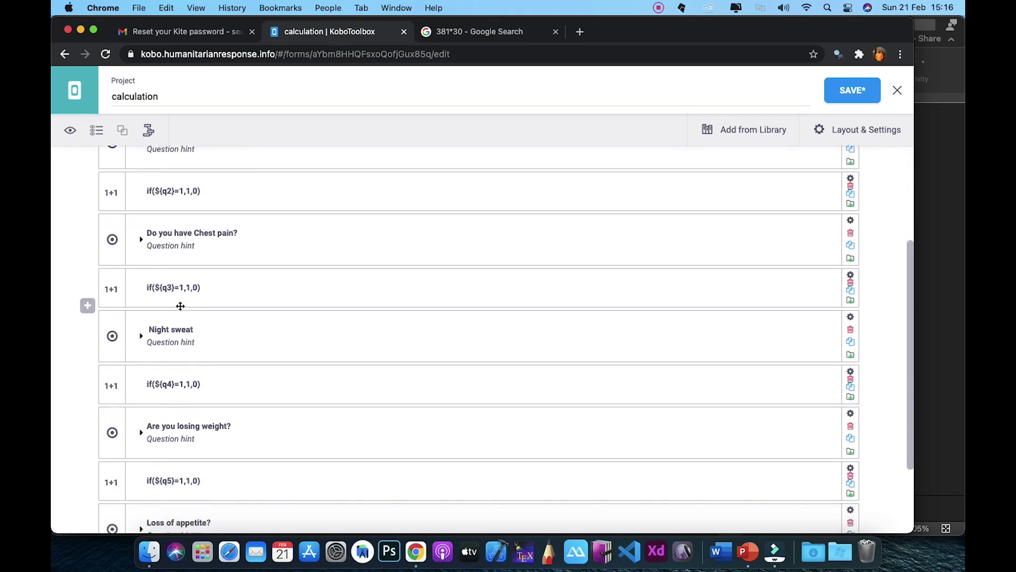
scroll(182, 372, "down", 3)
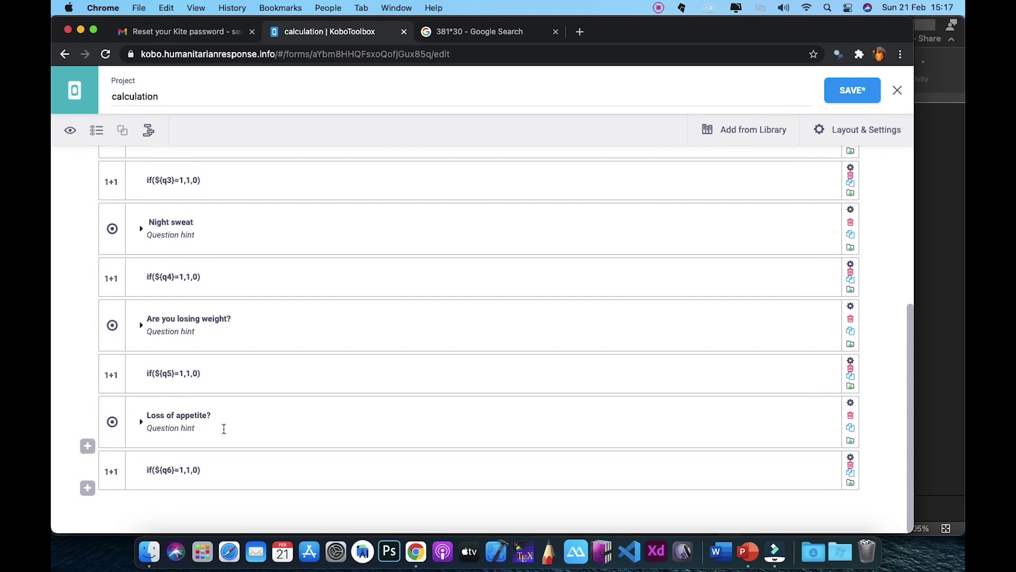
- Start a new question after the q6 calculation, beginning its text with ${
left_click(85, 491)
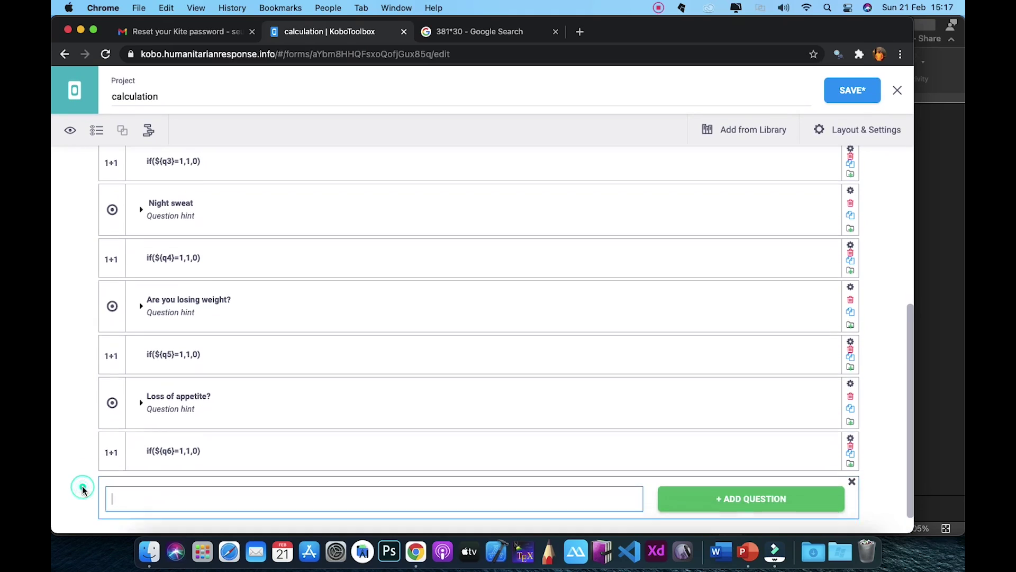
scroll(156, 322, "up", 5)
scroll(156, 322, "down", 6)
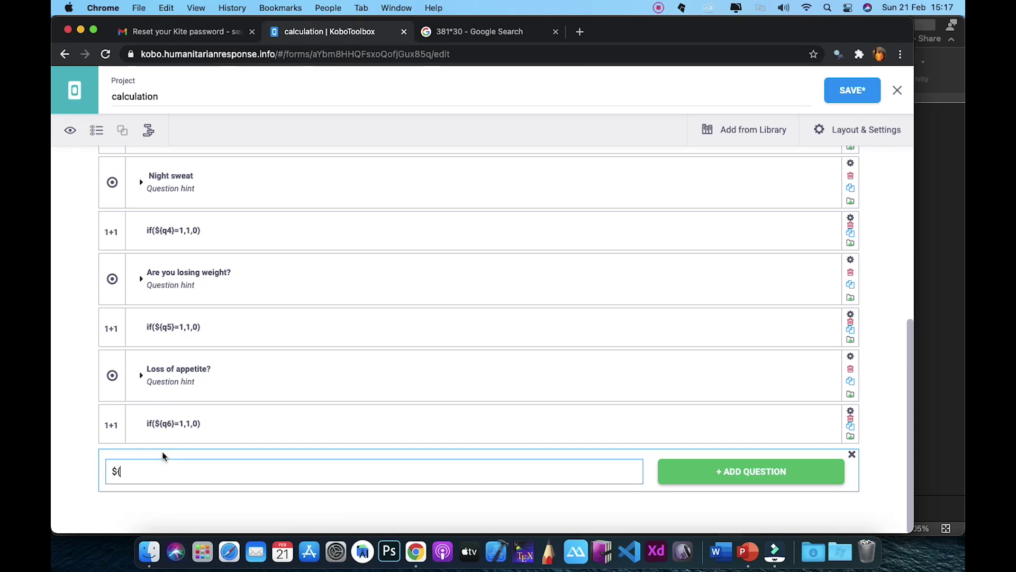
- Examine the settings of the q1, q2 and q3 calculations for their data column names
scroll(86, 329, "up", 8)
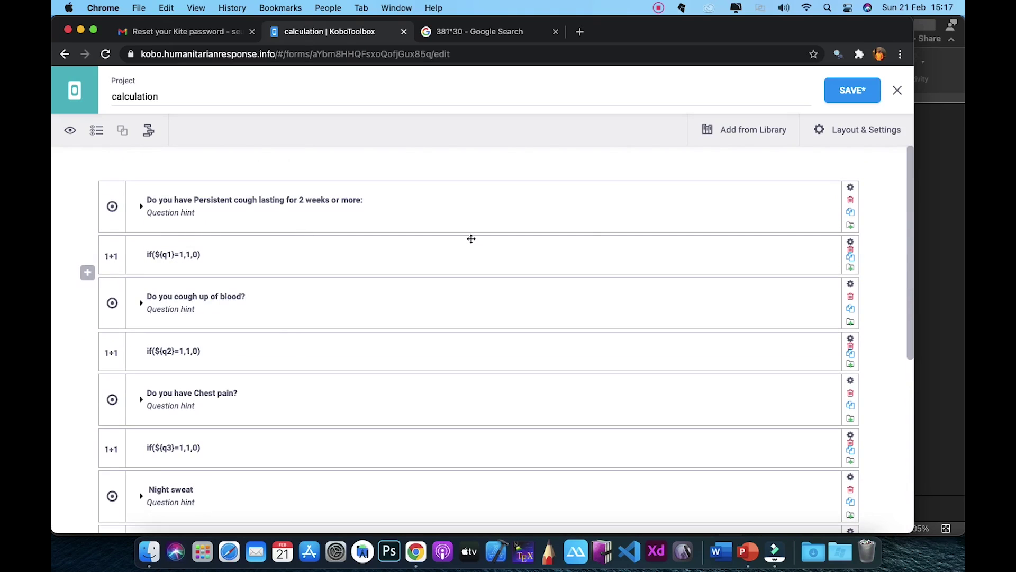
left_click(850, 242)
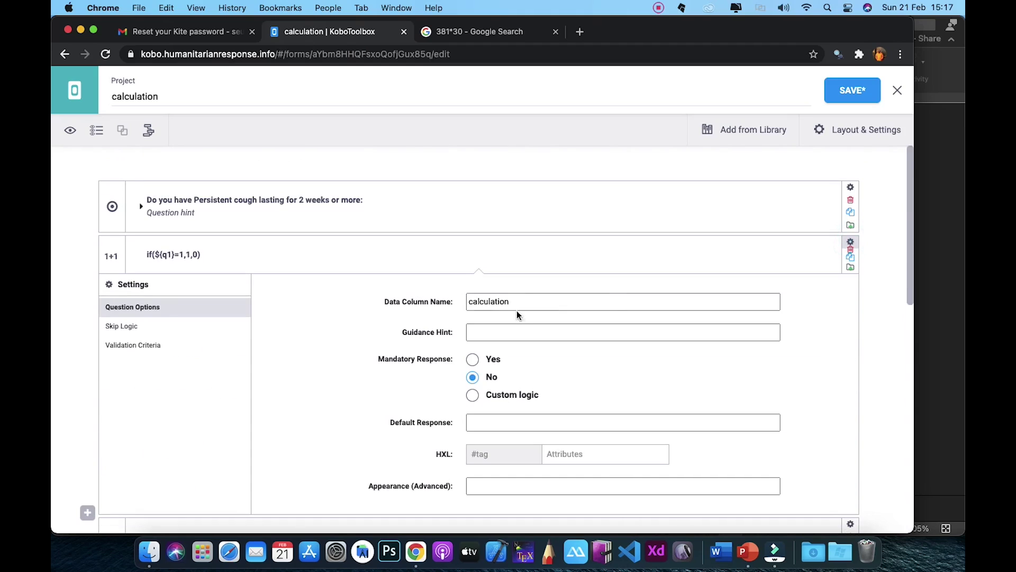
left_click(851, 242)
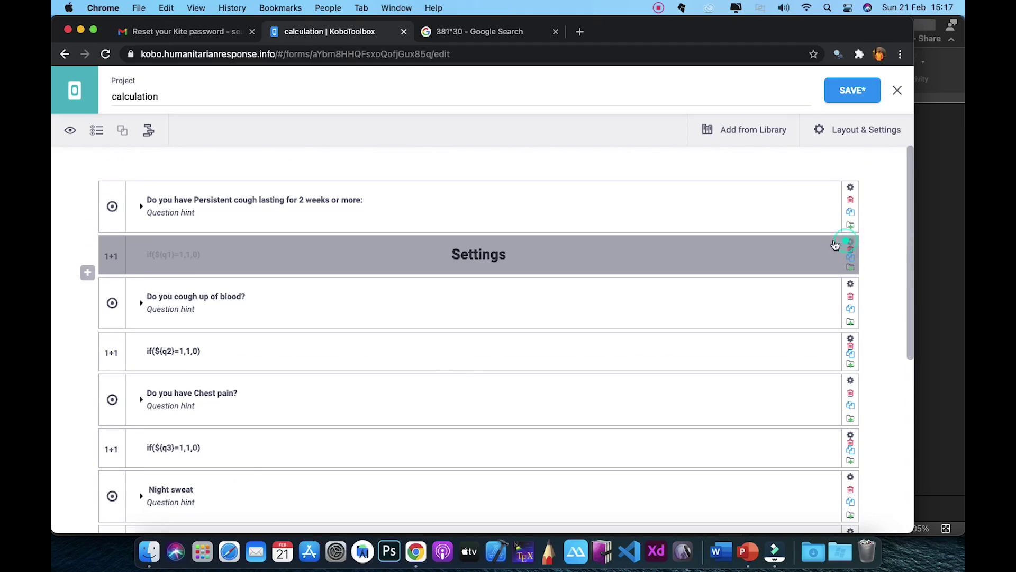
left_click(850, 339)
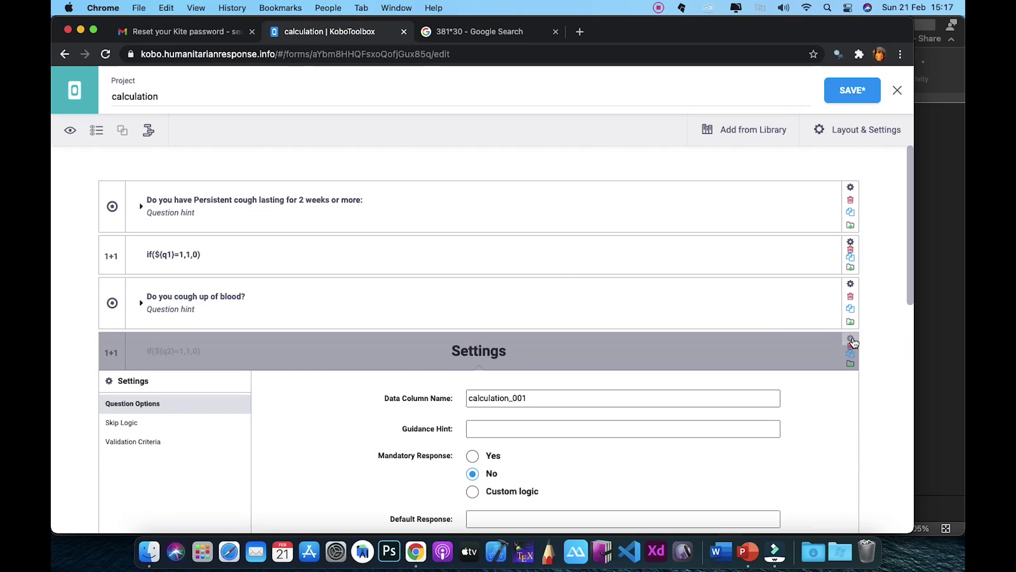
left_click(854, 342)
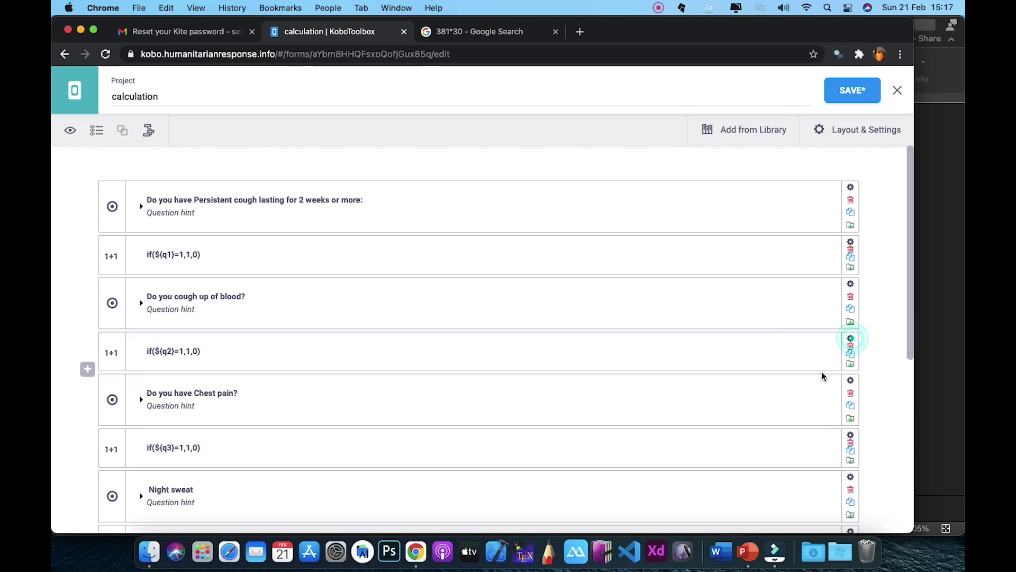
left_click(851, 439)
left_click(555, 137)
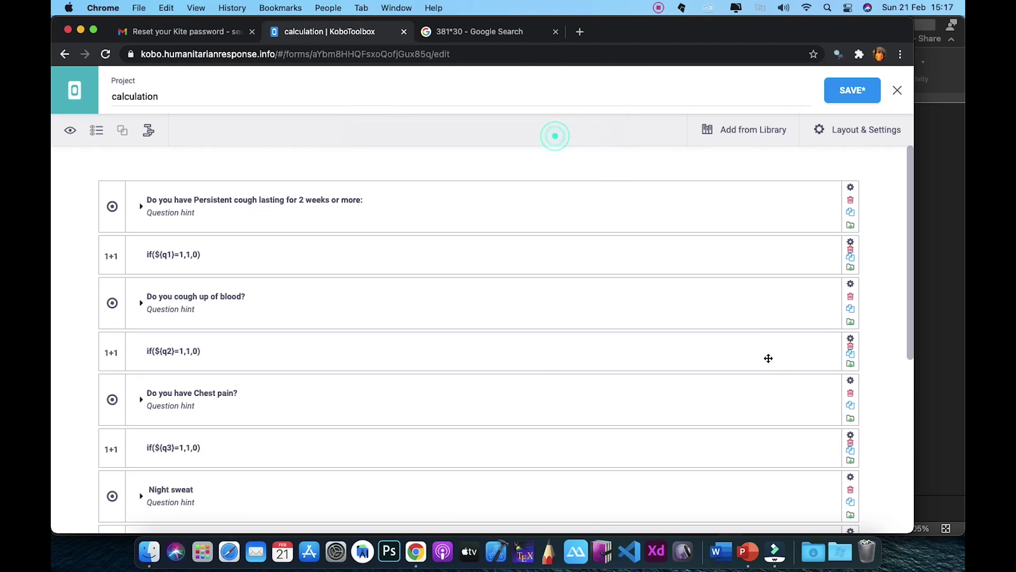
left_click(851, 435)
left_click(850, 436)
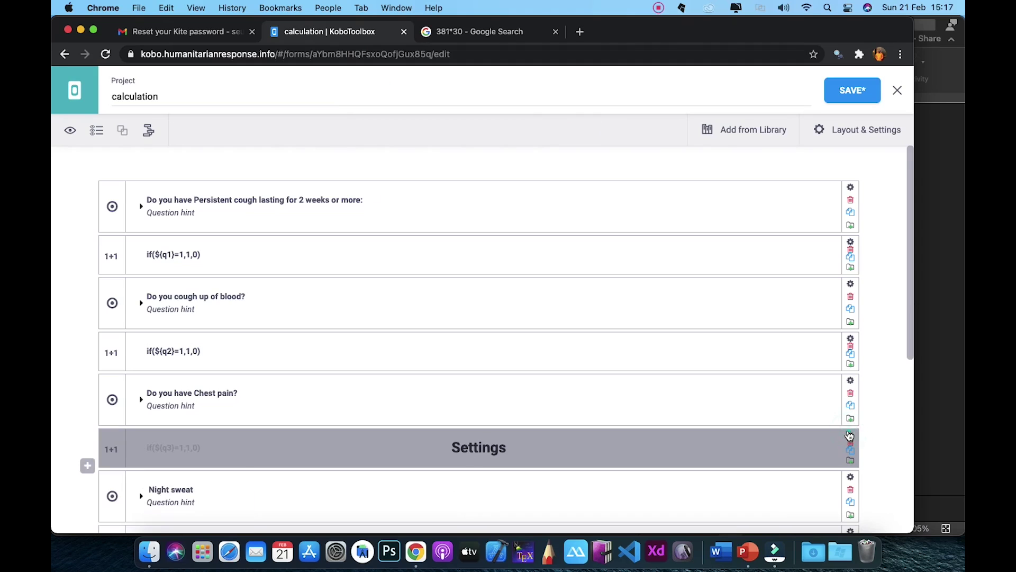
- Extend the new question's text to ${calculation}+${calculation_001}+${, copying the second reference from the q2 calculation's data column name
scroll(723, 435, "down", 6)
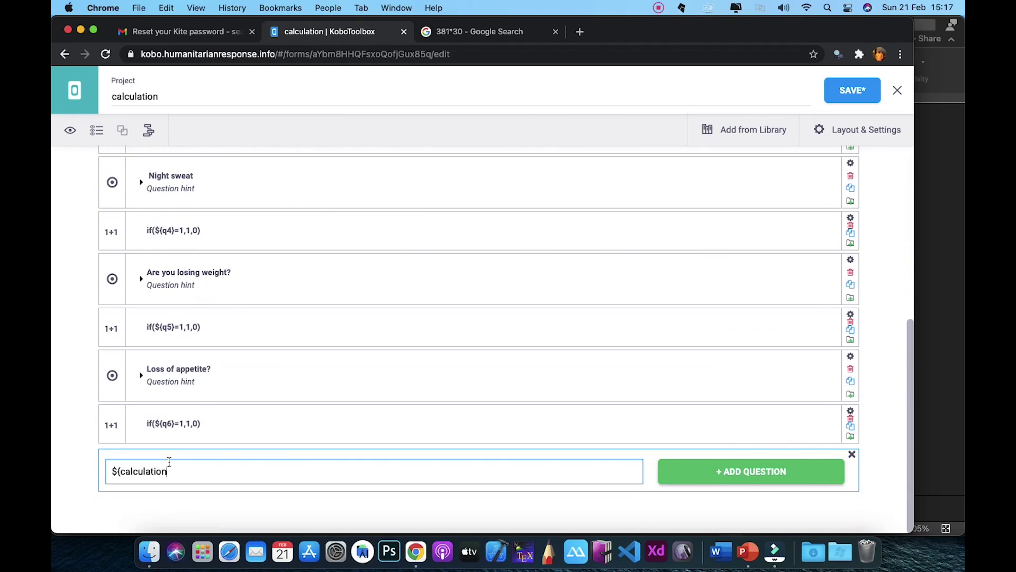
type("}+$")
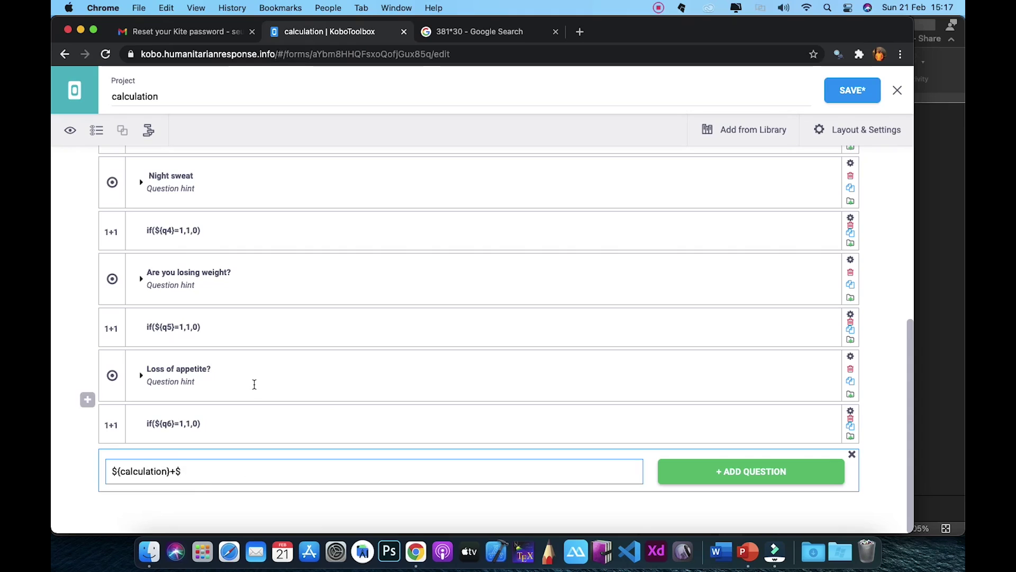
scroll(252, 383, "up", 10)
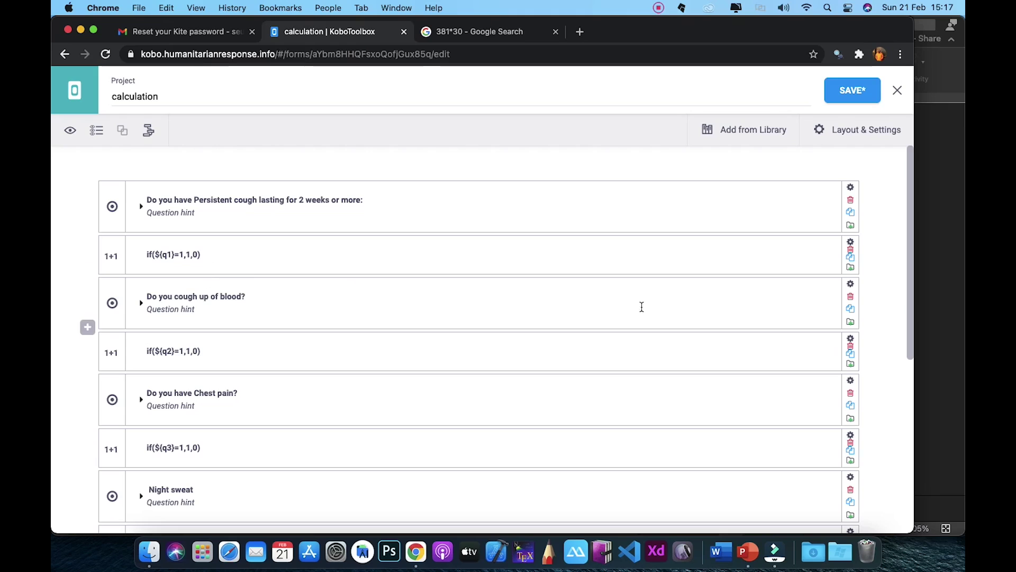
left_click(850, 342)
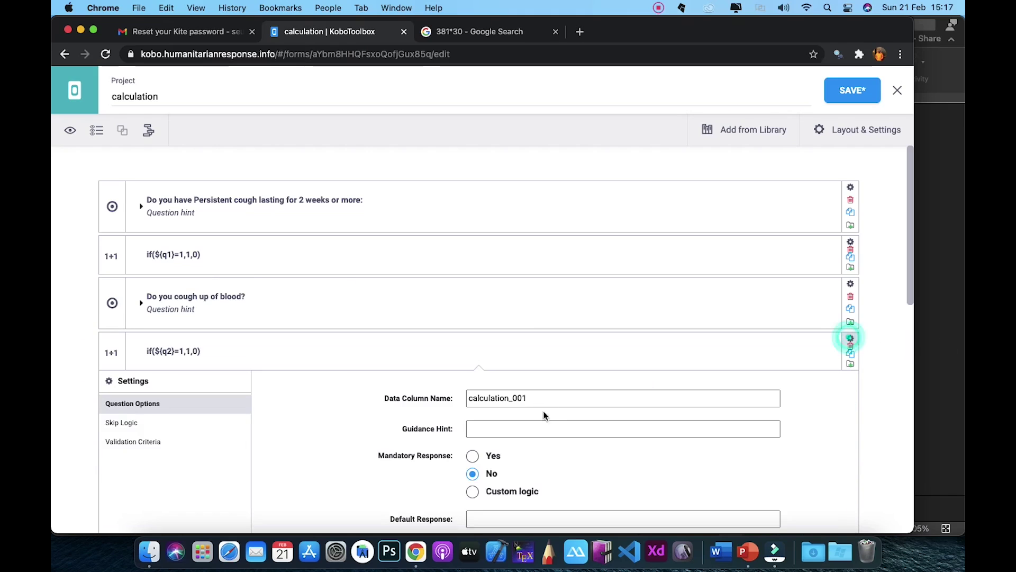
left_click_drag(541, 400, 457, 405)
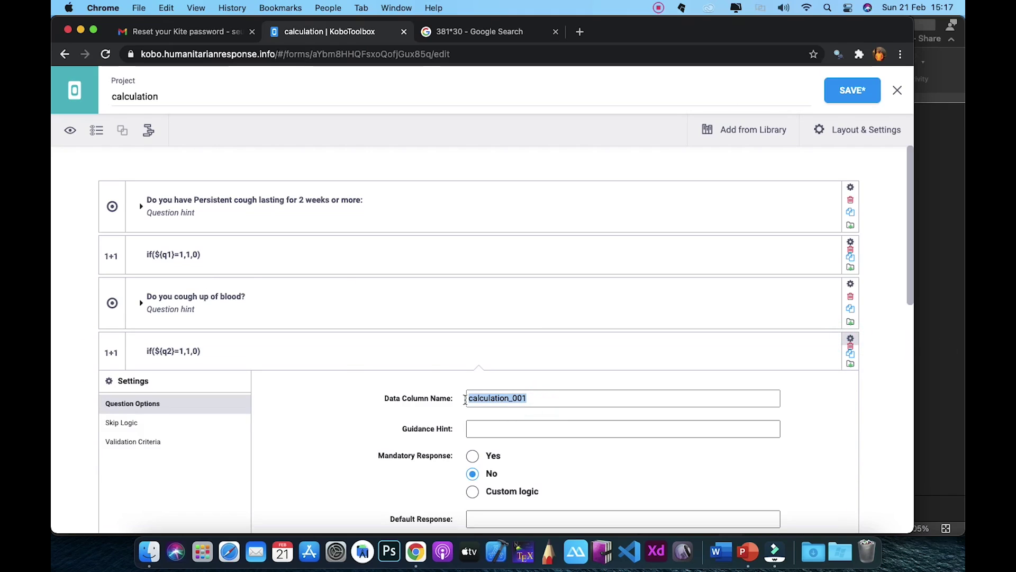
key("super+c")
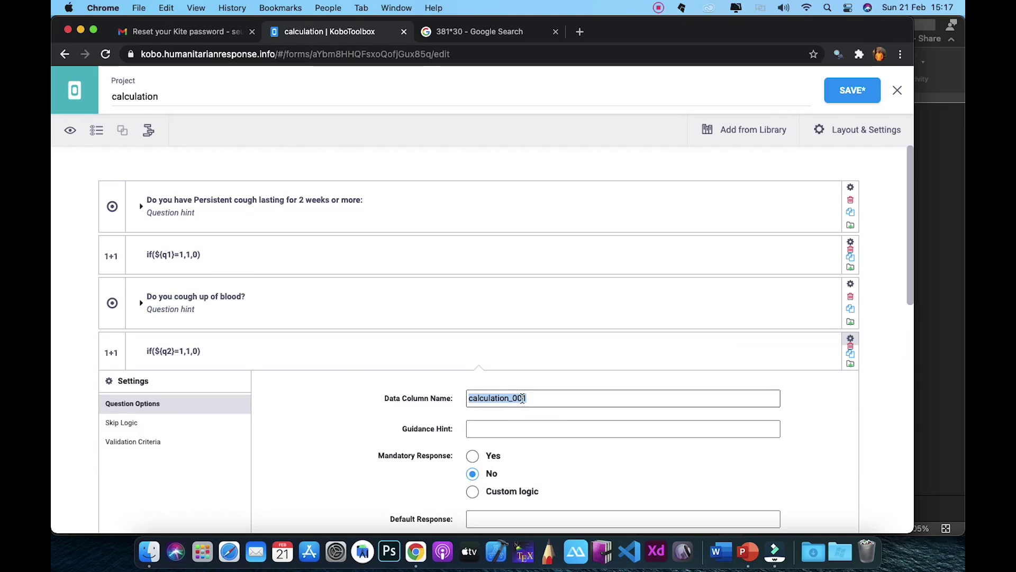
left_click(851, 338)
scroll(429, 439, "down", 10)
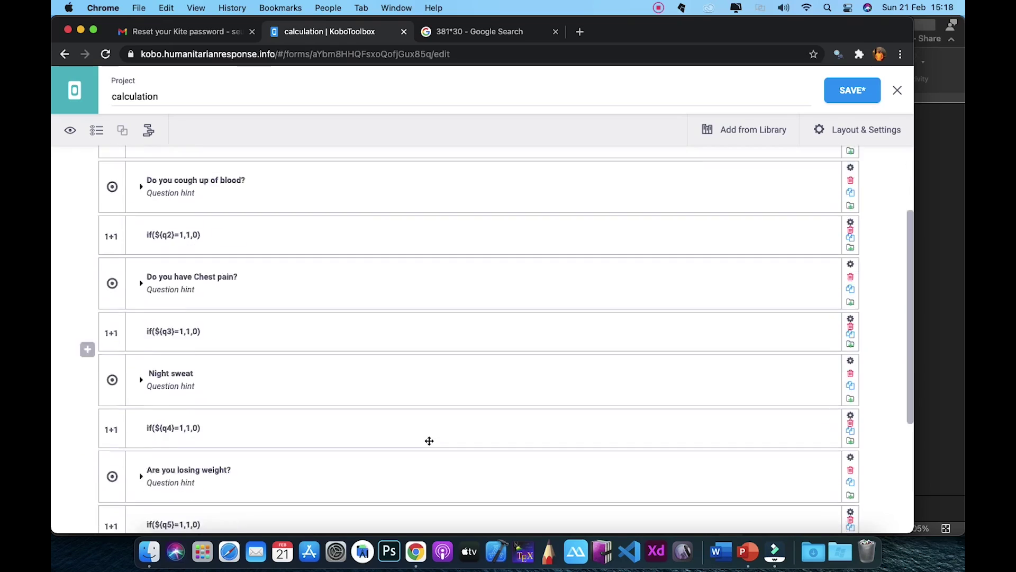
left_click(181, 473)
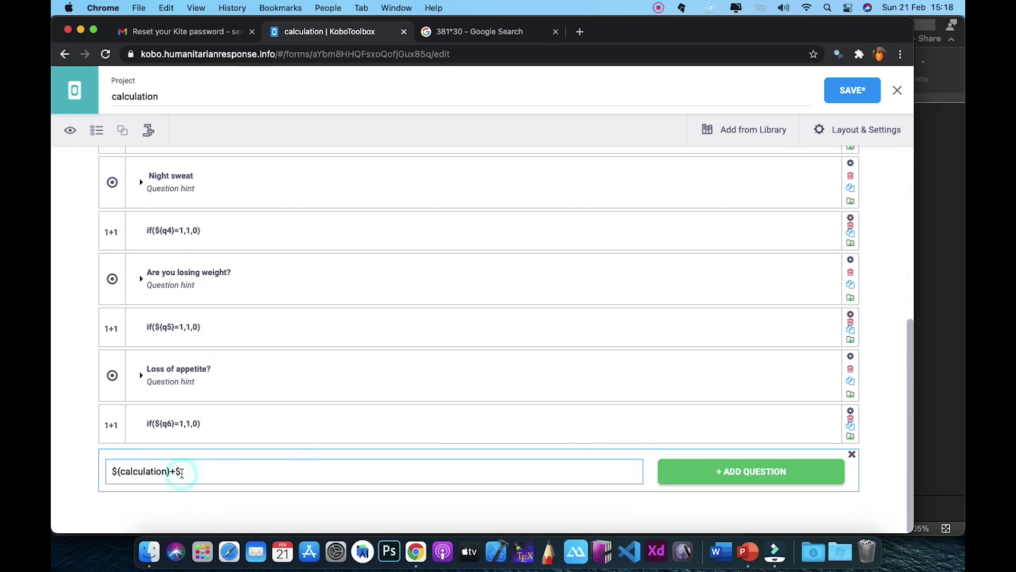
key("super+v")
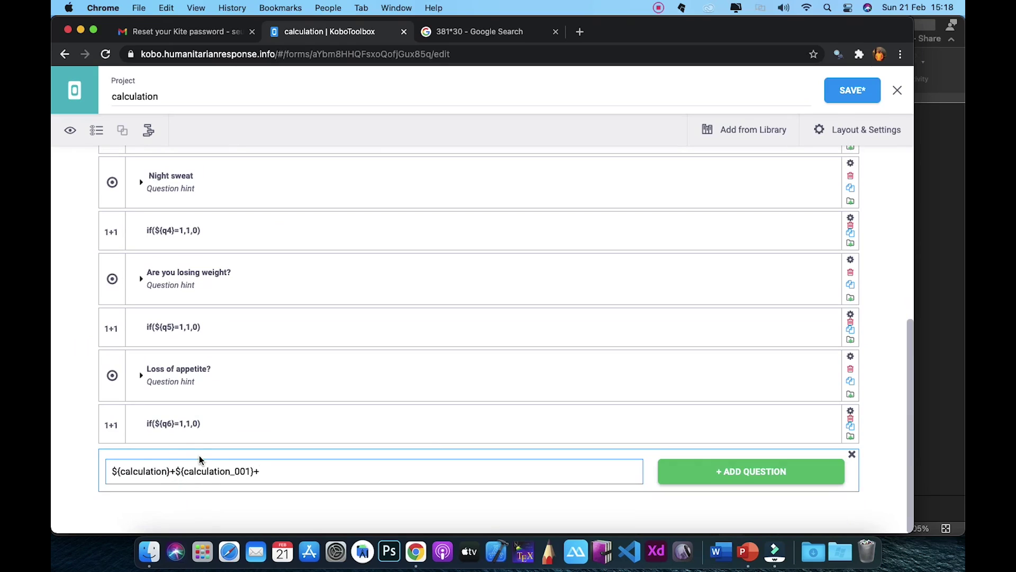
type("}+$")
- Copy the data column name from the q3 calculation's settings and append it to the sum as ${calculation_002}+
scroll(369, 441, "up", 1)
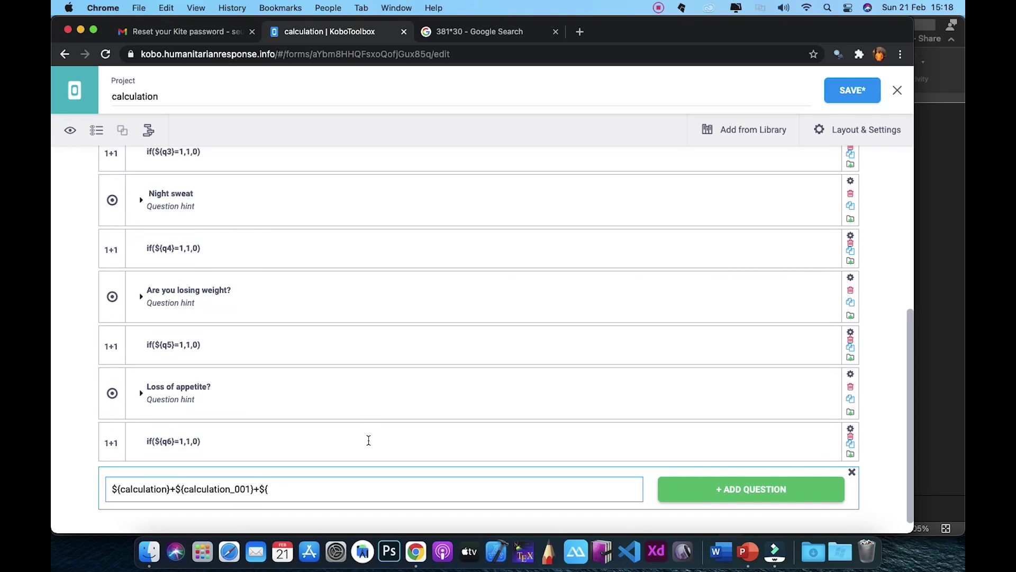
scroll(369, 440, "up", 10)
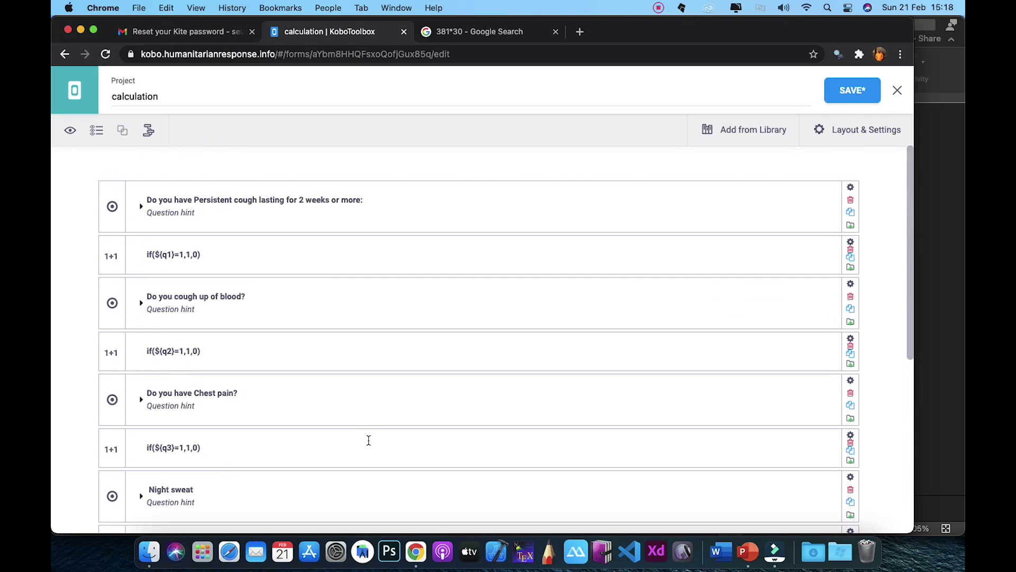
left_click(851, 338)
left_click(851, 338)
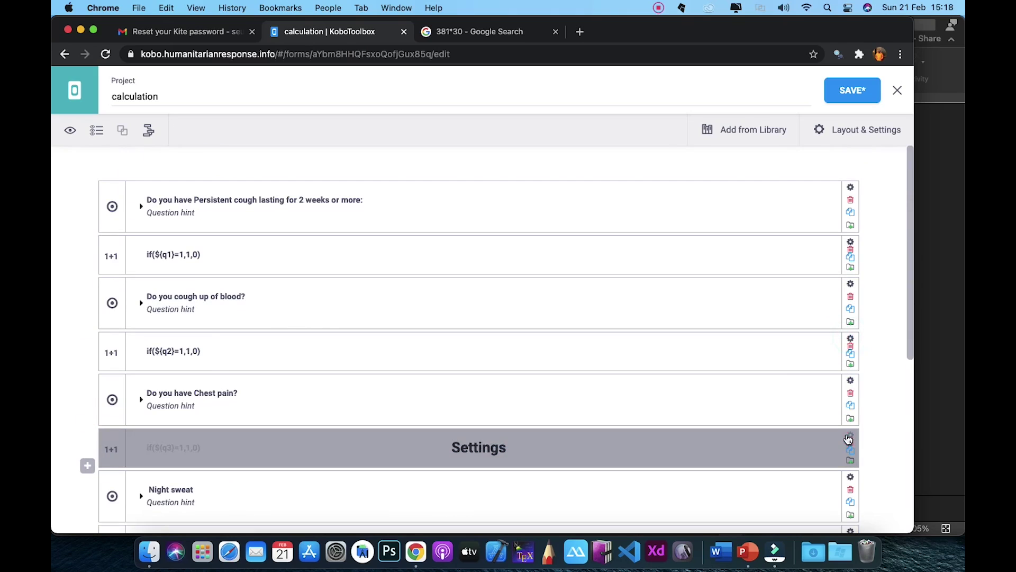
left_click(849, 437)
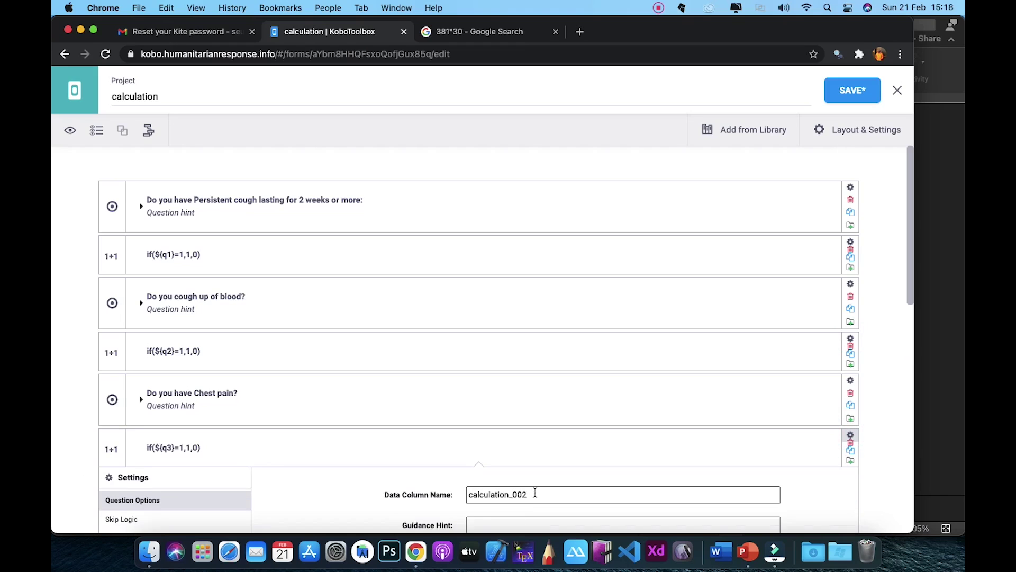
double_click(535, 492)
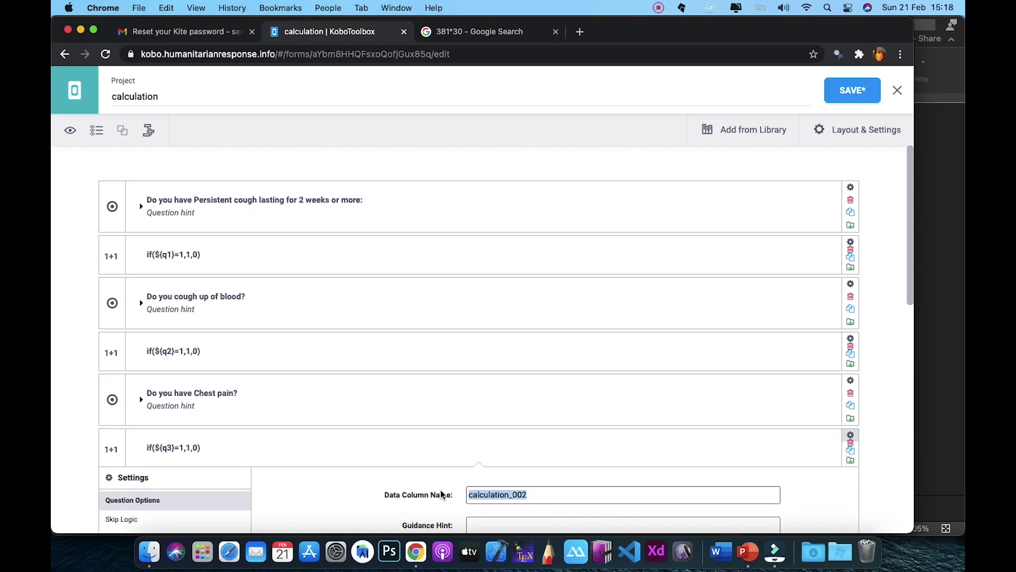
key("super+Tab")
key("super+Tab")
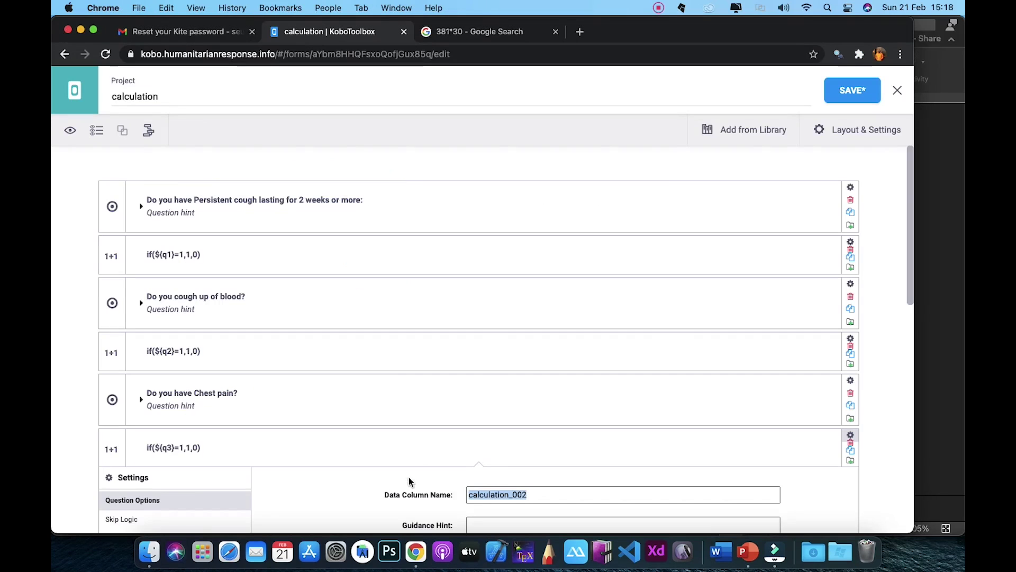
scroll(465, 456, "down", 10)
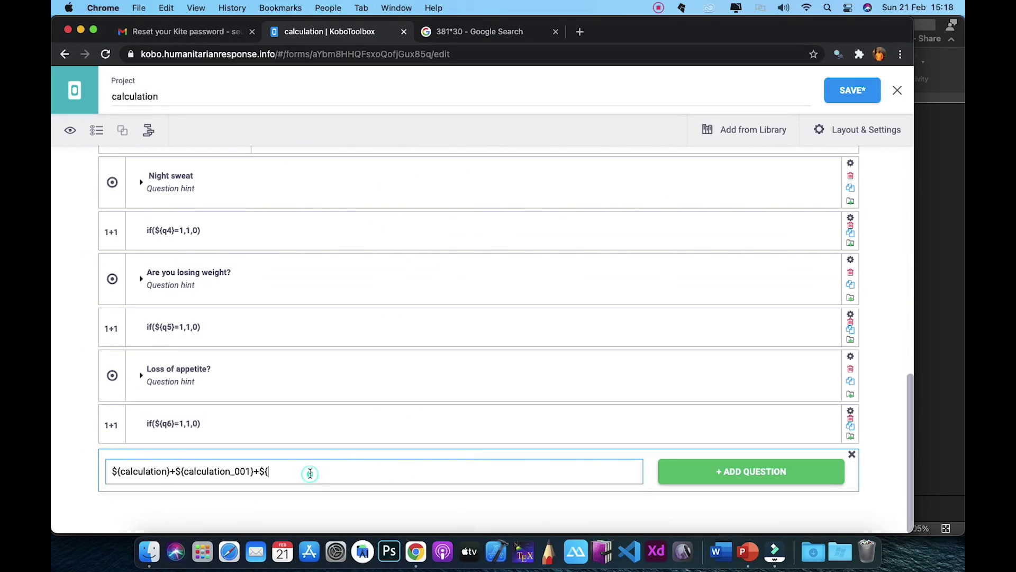
key("super+v")
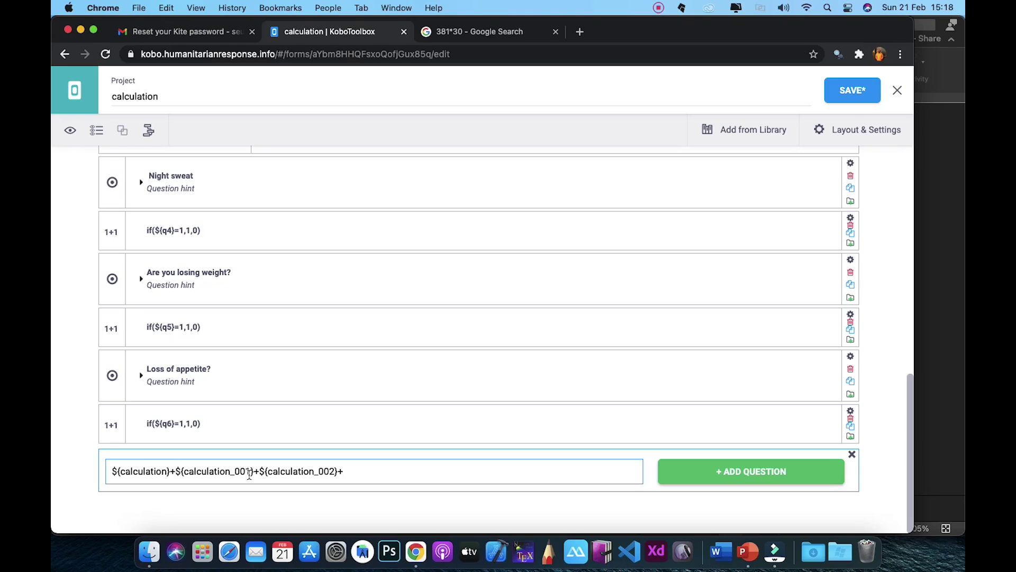
- Duplicate the ${calculation_002}+ term at the end of the sum and change the copy to ${calculation_003}+
left_click_drag(258, 472, 341, 472)
key("super+c")
left_click(342, 472)
key("super+v")
key("Left")
key("Left")
key("BackSpace")
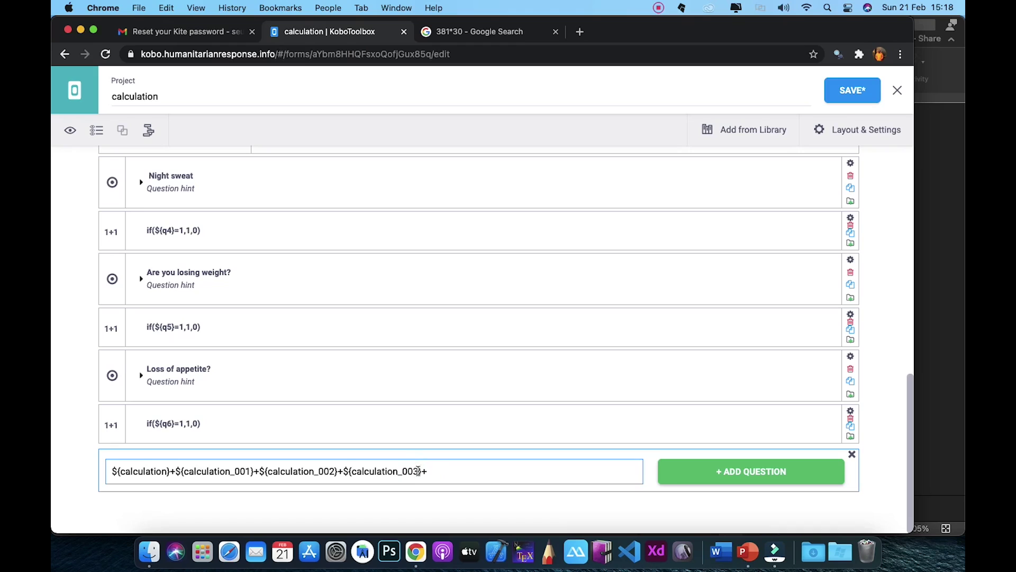
- Append the terms ${calculation_004}+${calculation_005} to complete the sum expression
key("super+v")
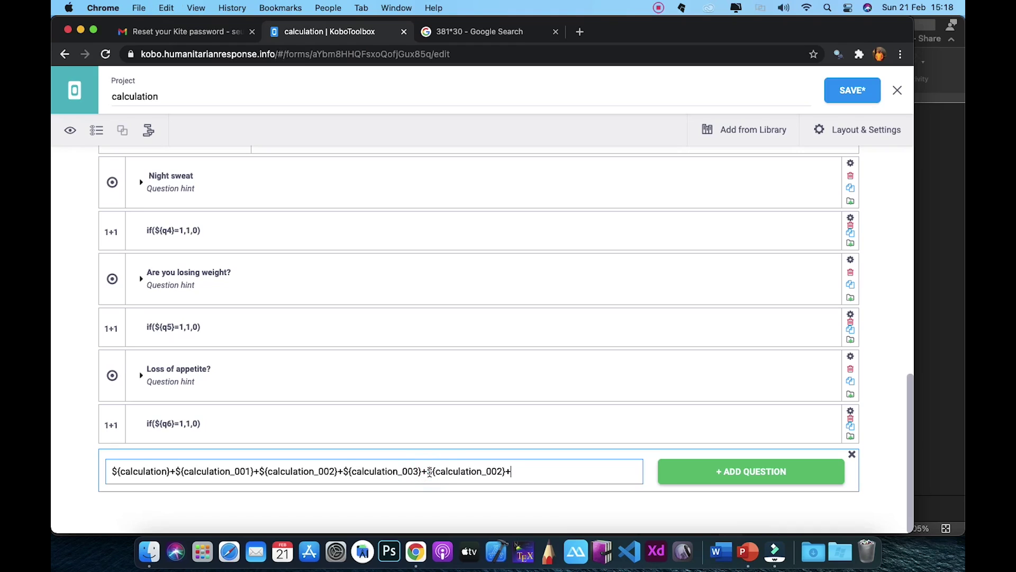
left_click(503, 473)
key("BackSpace")
type("4")
left_click(527, 472)
key("super+v")
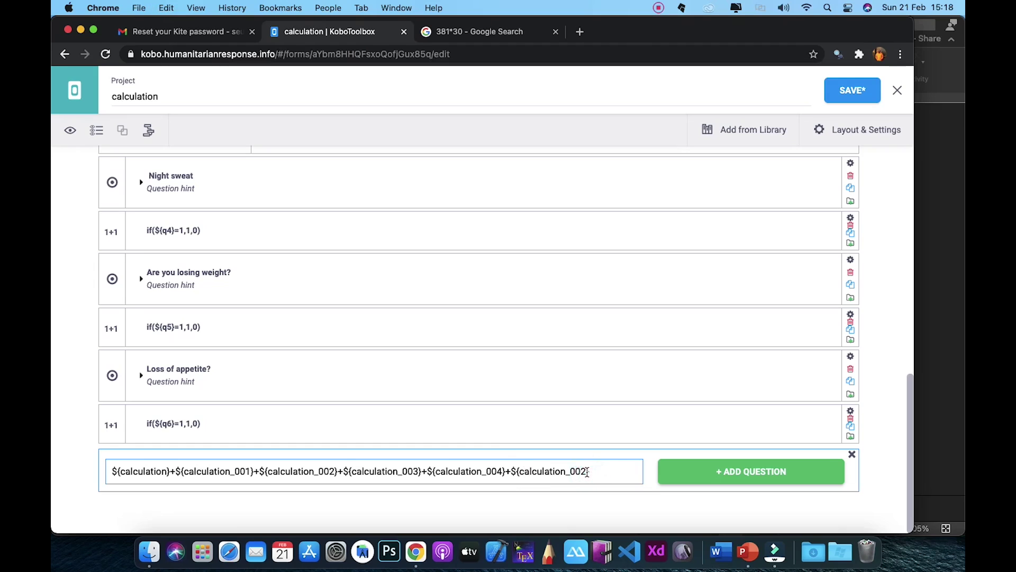
type("5}")
- Check the q6 calculation's settings and add the completed sum expression as a Calculate question at the form's end
left_click(851, 411)
left_click(851, 412)
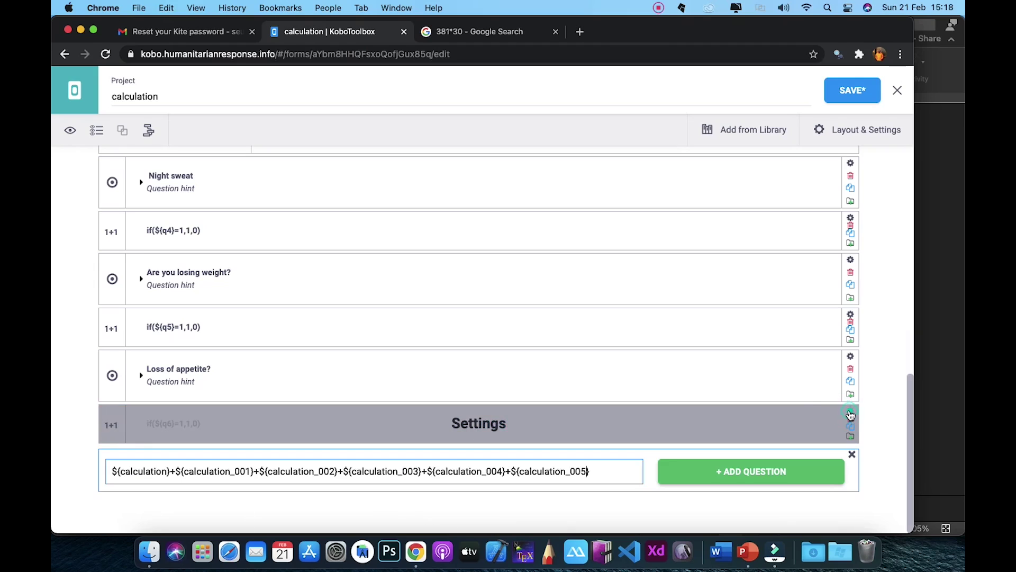
left_click(608, 475)
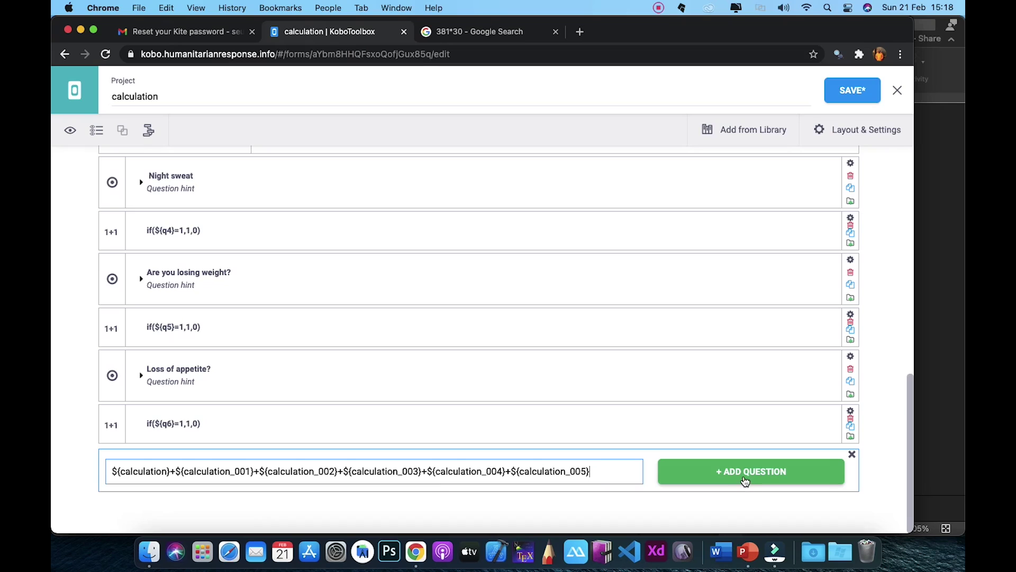
left_click(746, 476)
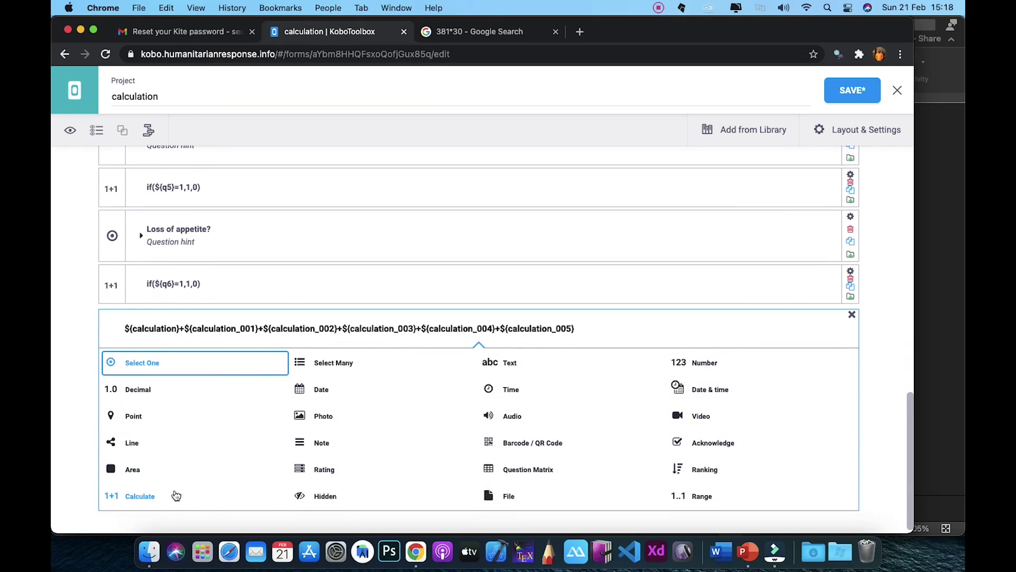
left_click(174, 492)
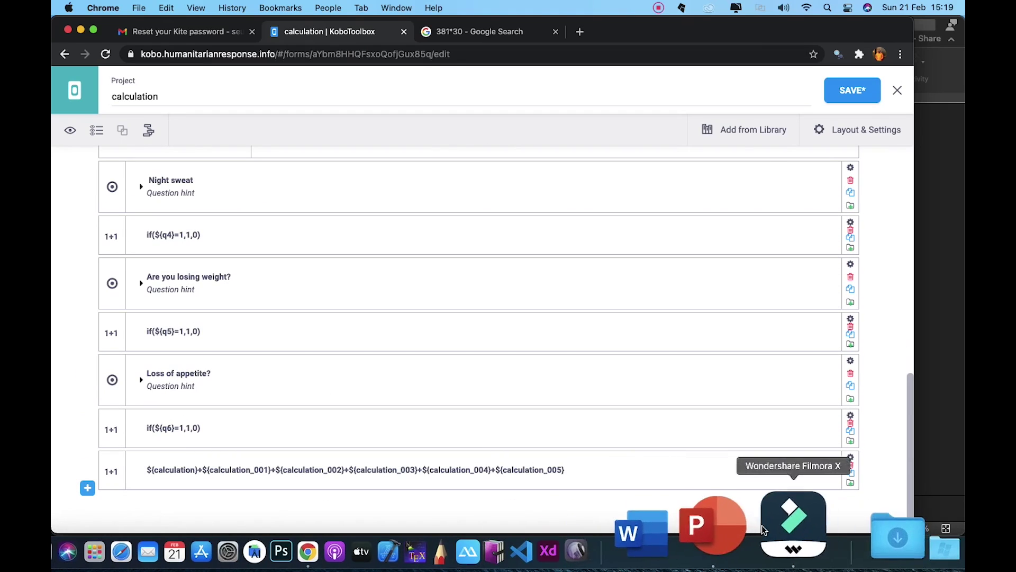
- Switch to PowerPoint, review the slide's MILD, SEVERE and VERY SEVERE conditions for the total, and return to the form
left_click(746, 537)
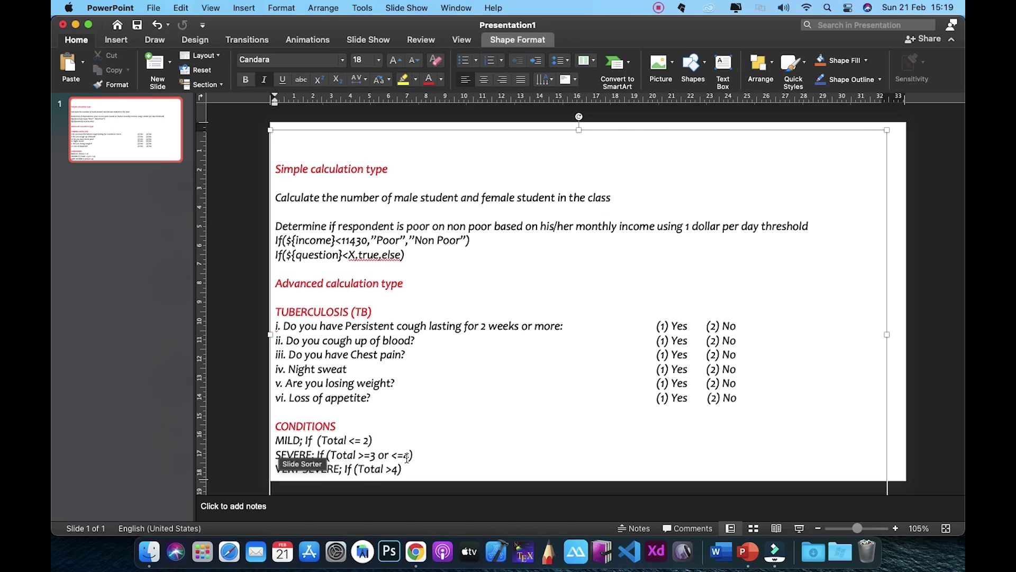
left_click(481, 398)
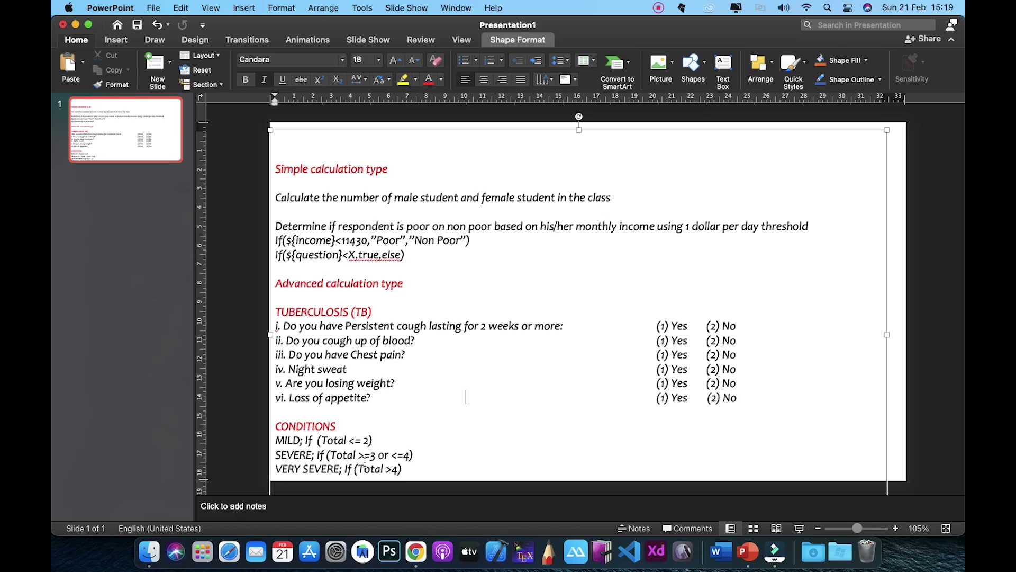
key("super+Tab")
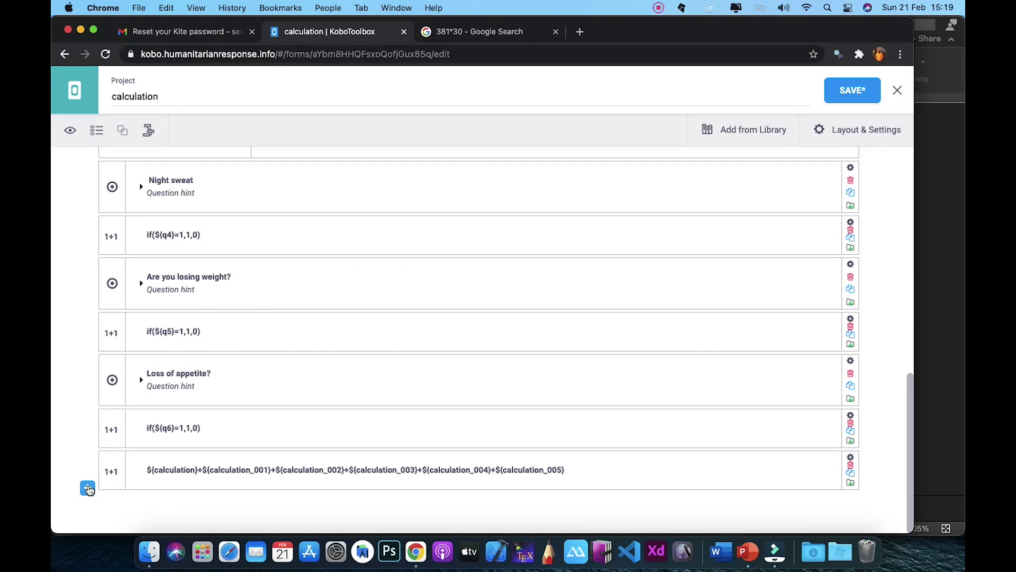
- Start a new question after the sum calculation and set the sum calculation's data column name to total
left_click(88, 488)
left_click(175, 486)
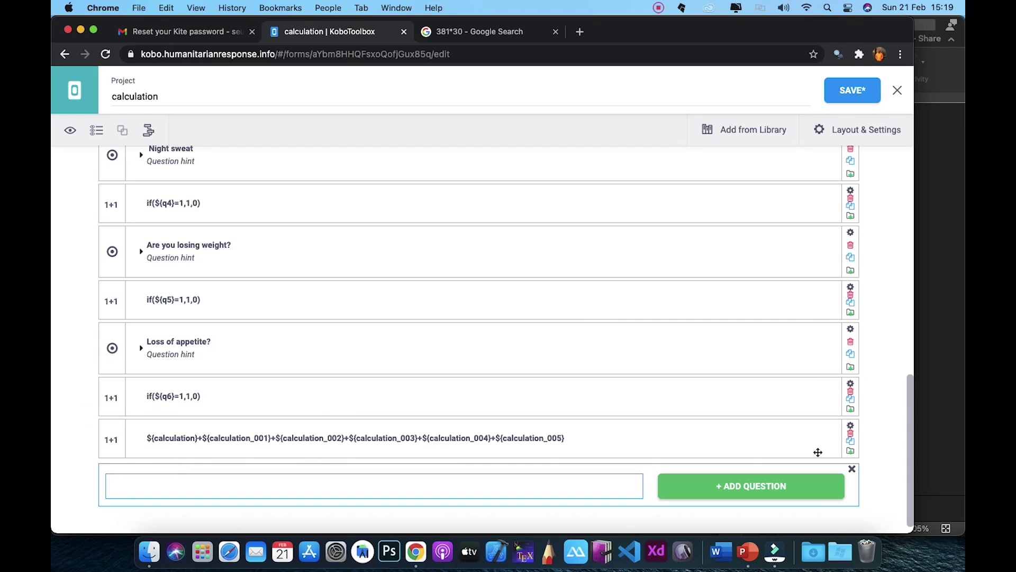
left_click(851, 426)
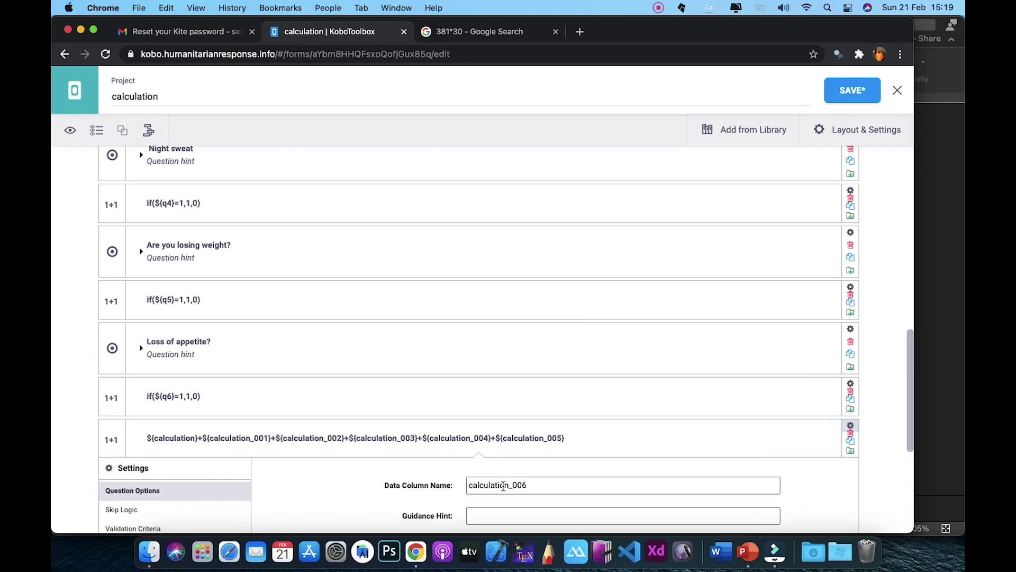
left_click_drag(535, 483, 455, 482)
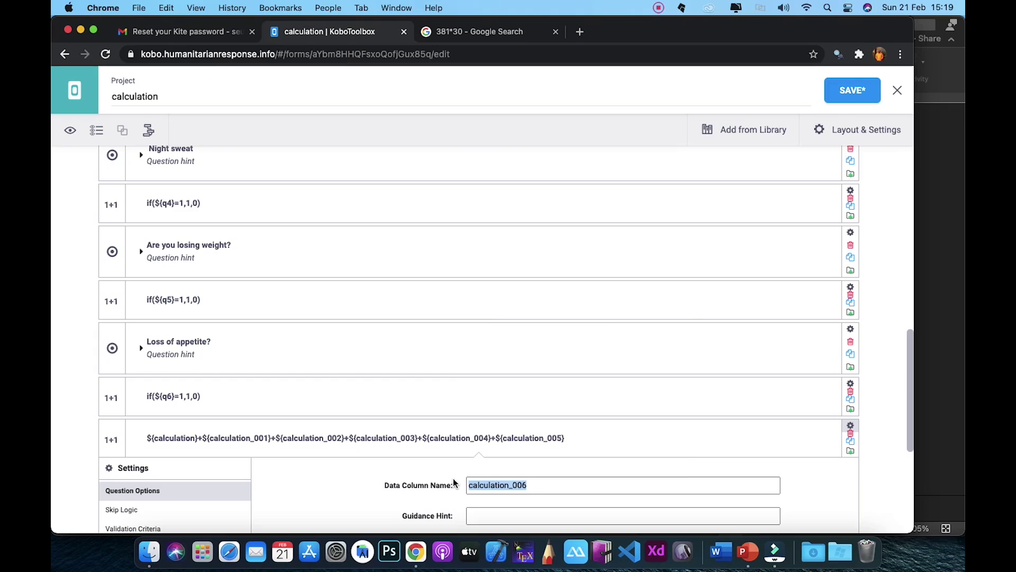
key("BackSpace")
type("toc")
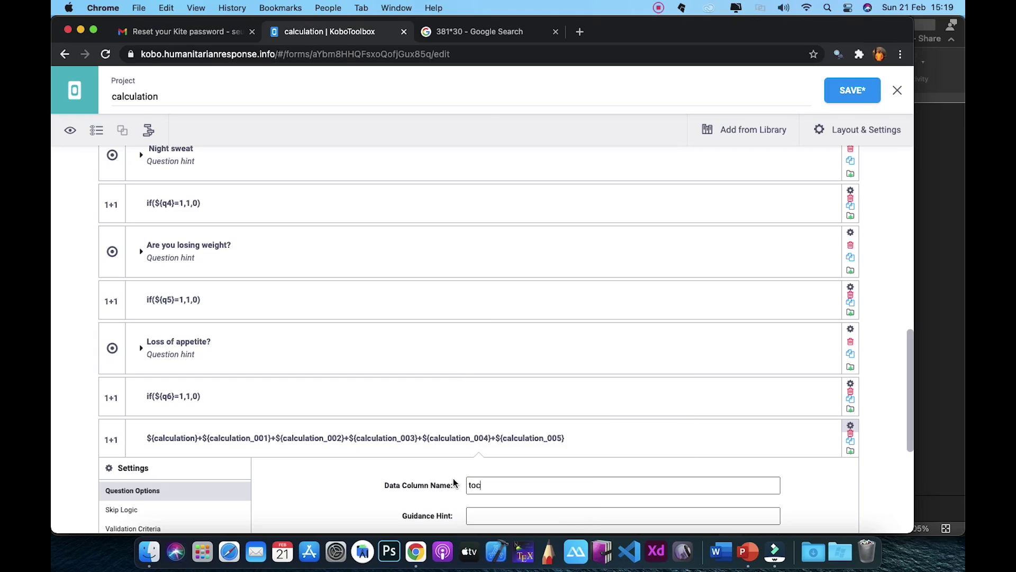
type("al")
left_click(851, 426)
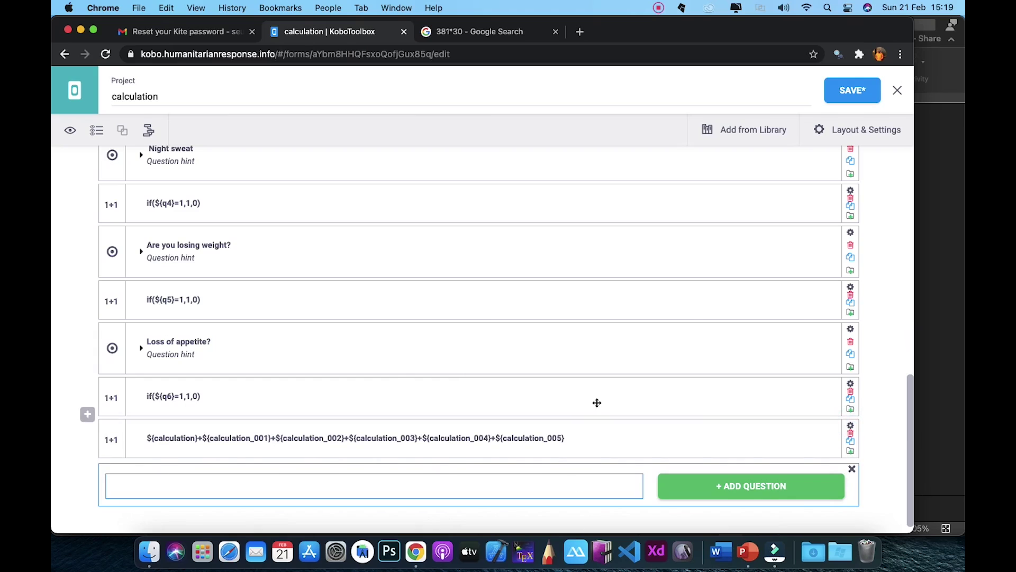
left_click(851, 426)
left_click(851, 427)
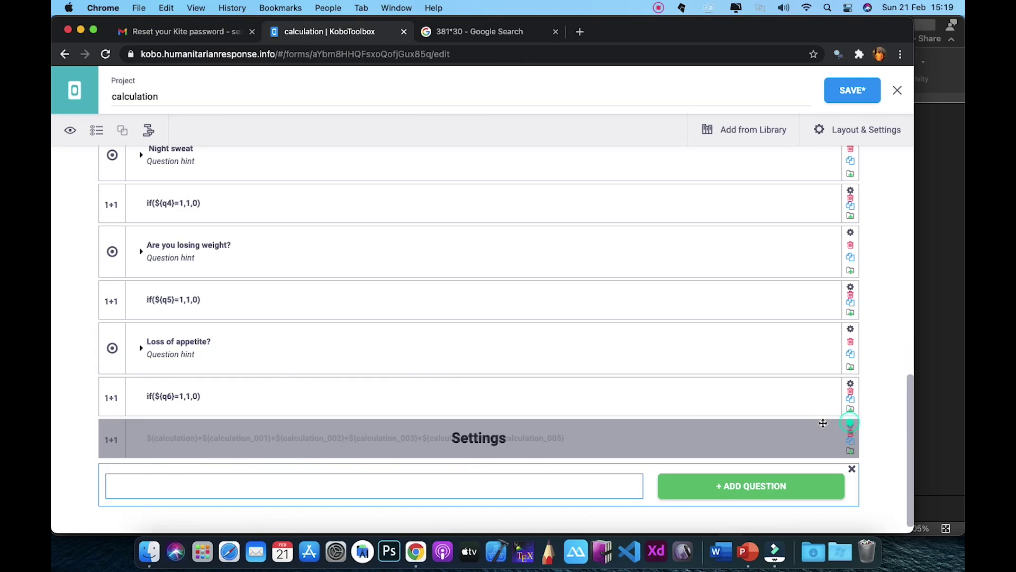
- Begin the severity expression with if(${total}=0,"is not present, since no sign of symptoms" and open a nested if on ${total}
left_click(222, 484)
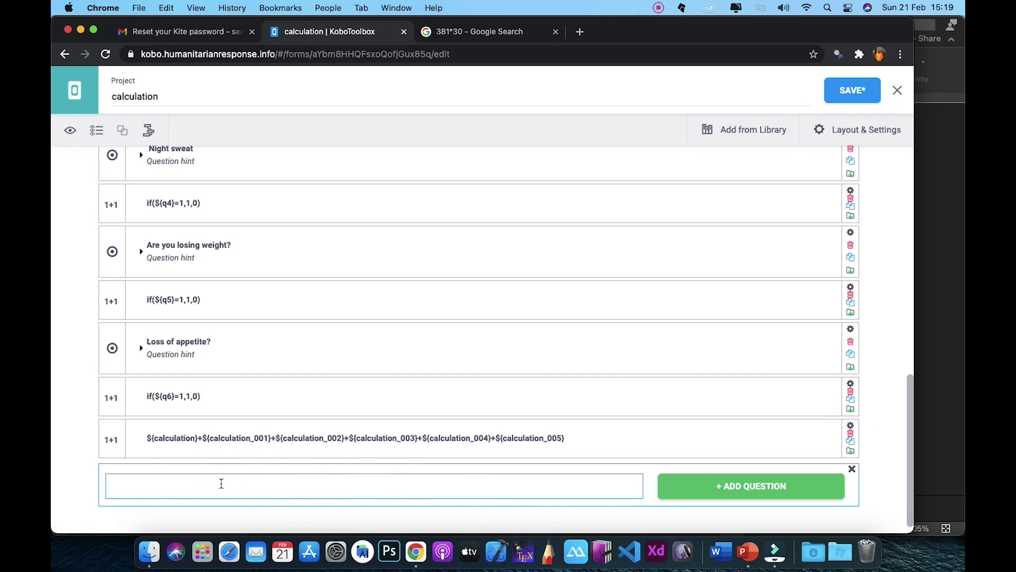
type("if(${total}=0")
scroll(164, 416, "down", 1)
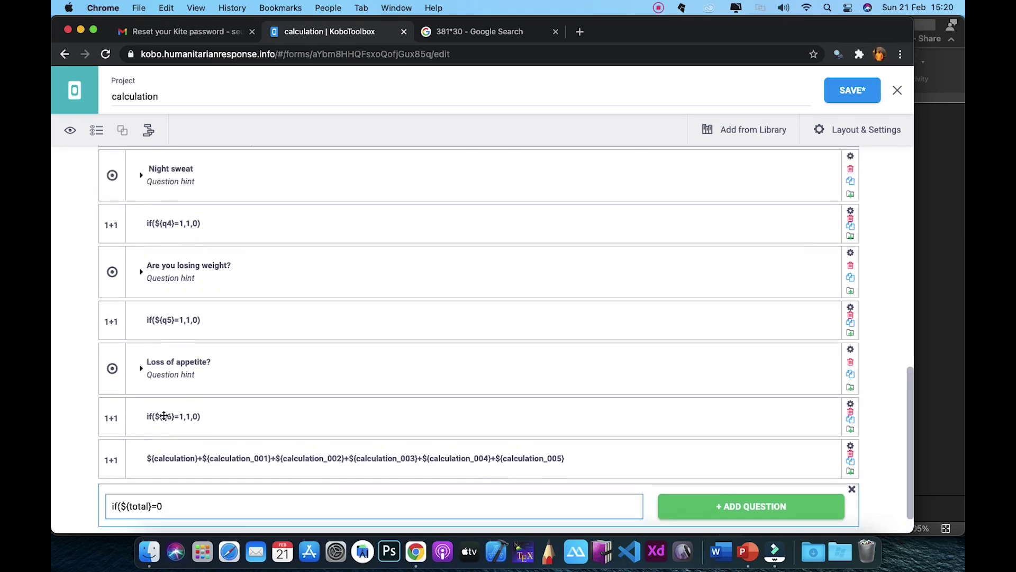
type(",")
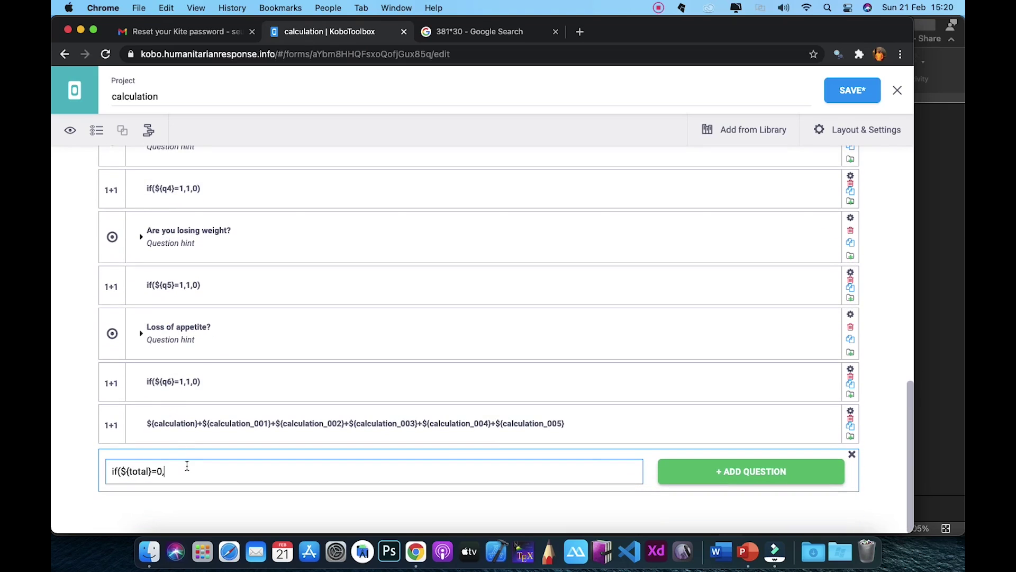
type("\"is not ")
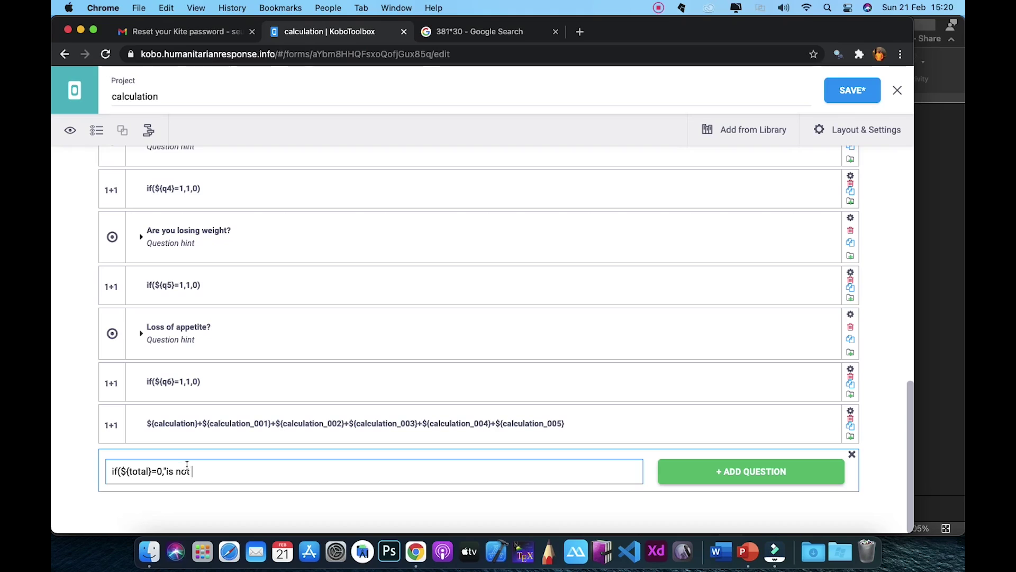
type("present, sinv")
key("BackSpace")
type("ce no sign ")
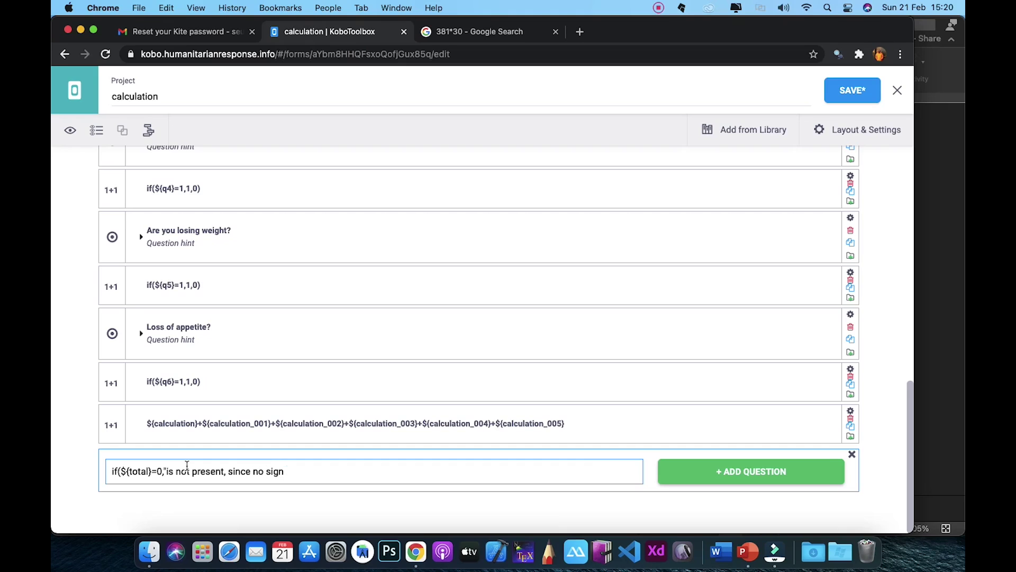
type("of symptoms\",if(${tota")
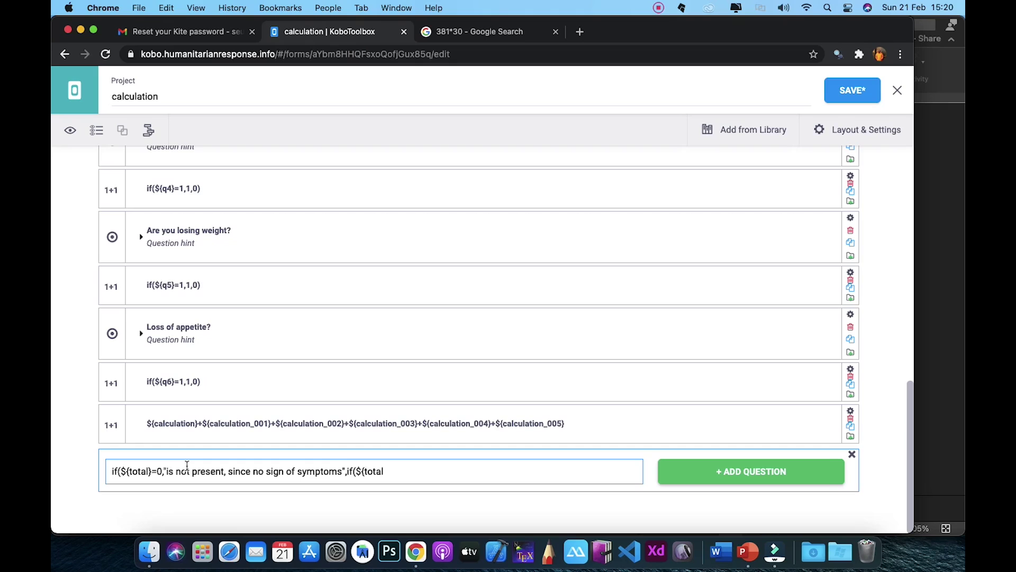
- Complete the nested condition as ${total}<3, "mild", checking the MILD threshold on the PowerPoint slide before returning to the form
type("l}<3")
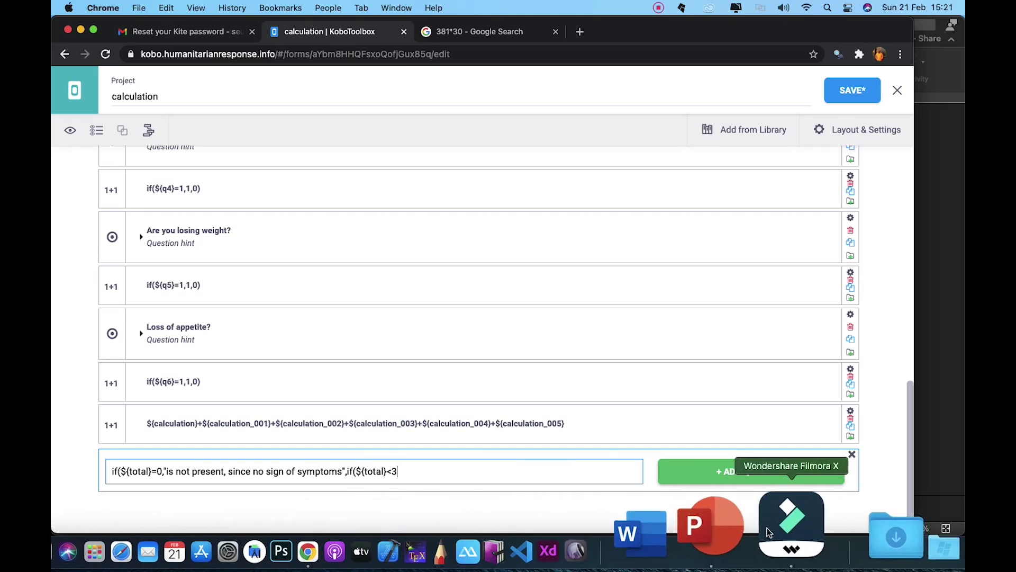
left_click(740, 542)
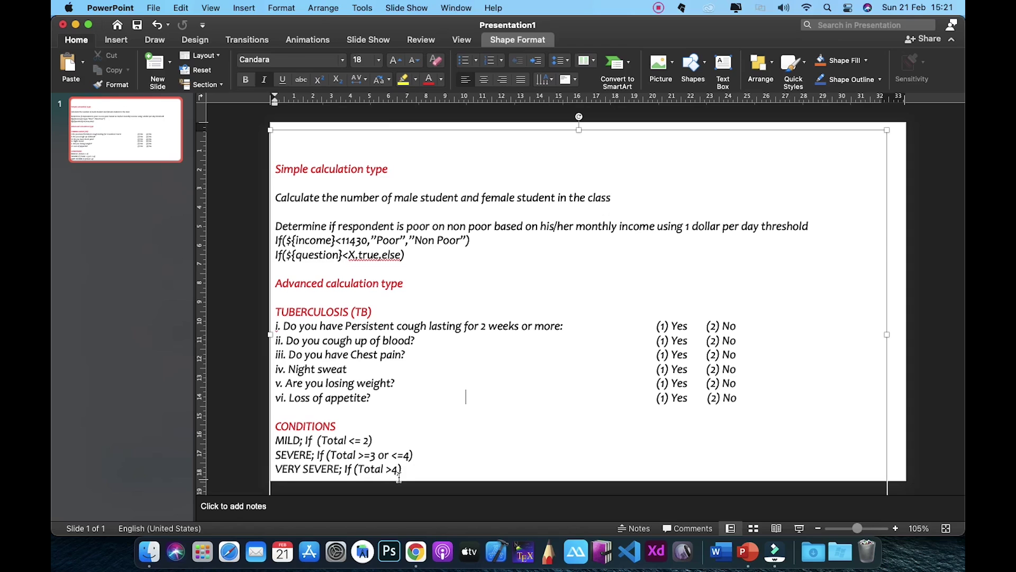
key("super+Tab")
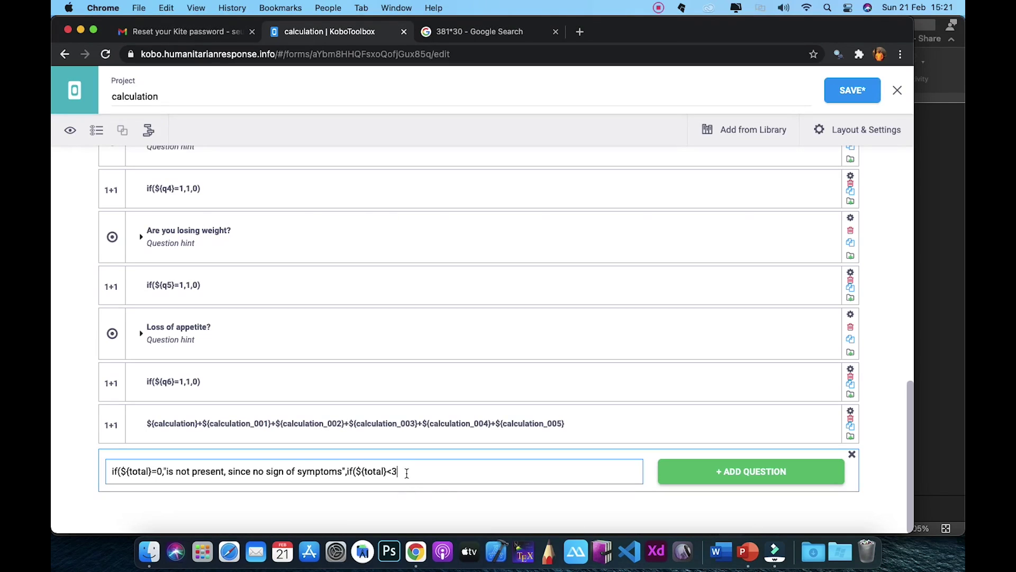
type(", \"mild\"")
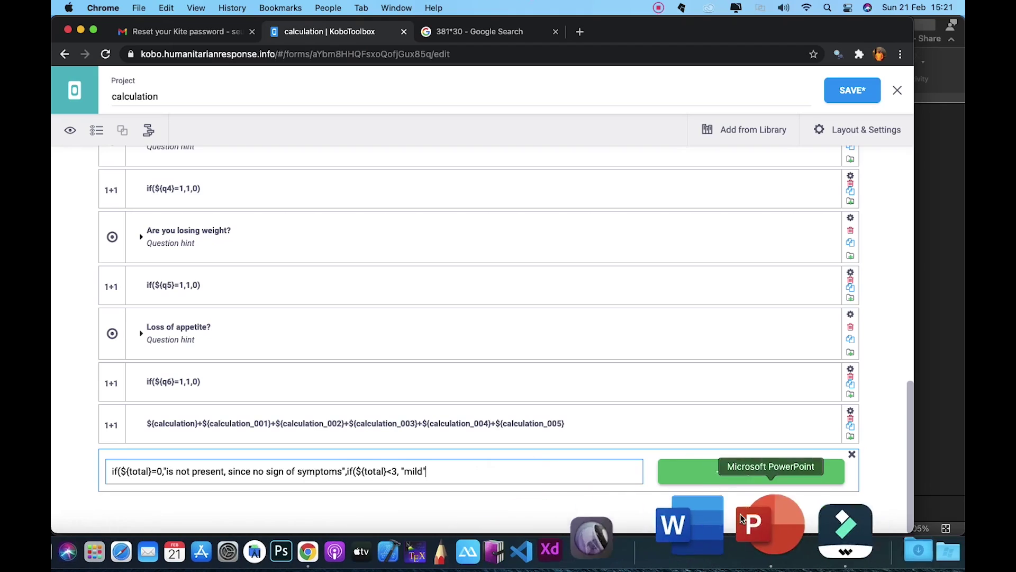
- Check the SEVERE condition on the PowerPoint slide and append if(${total}<5,"severe", followed by another nested if, to the form's expression
left_click(757, 532)
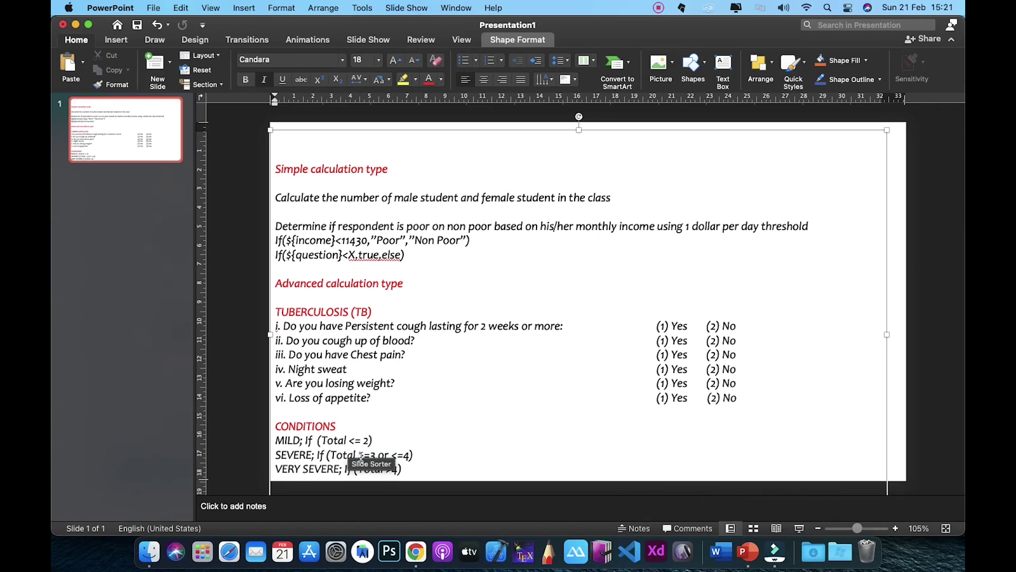
key("super+Tab")
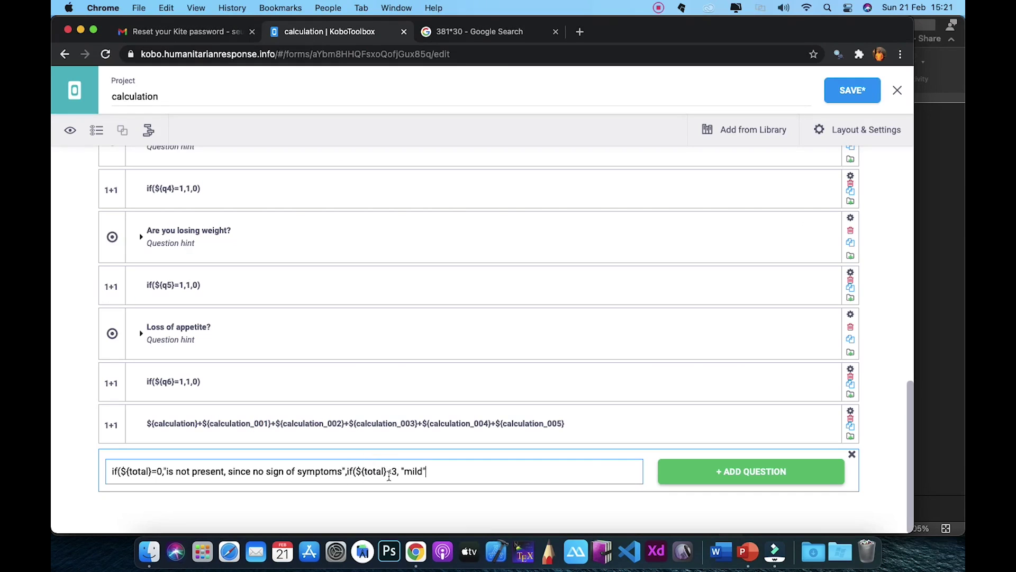
key("super+Tab")
key("super+Tab")
type(", if(${total")
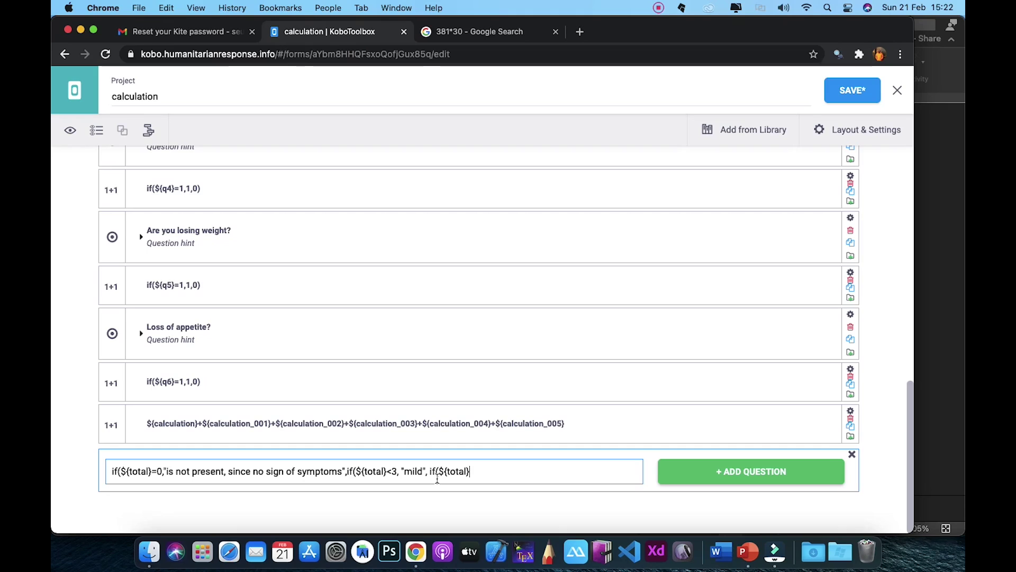
type("<5")
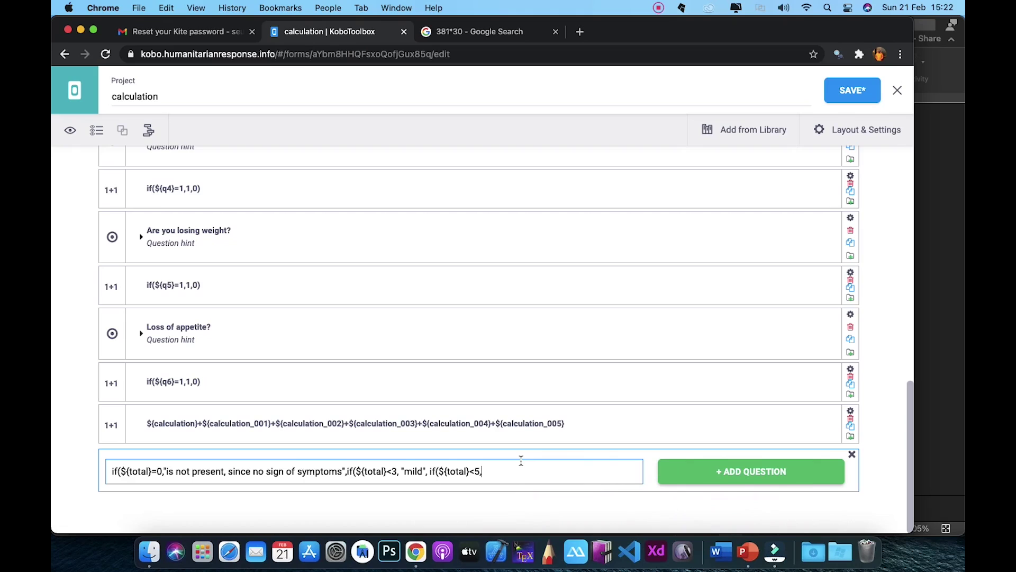
type(",\"severe\",if(")
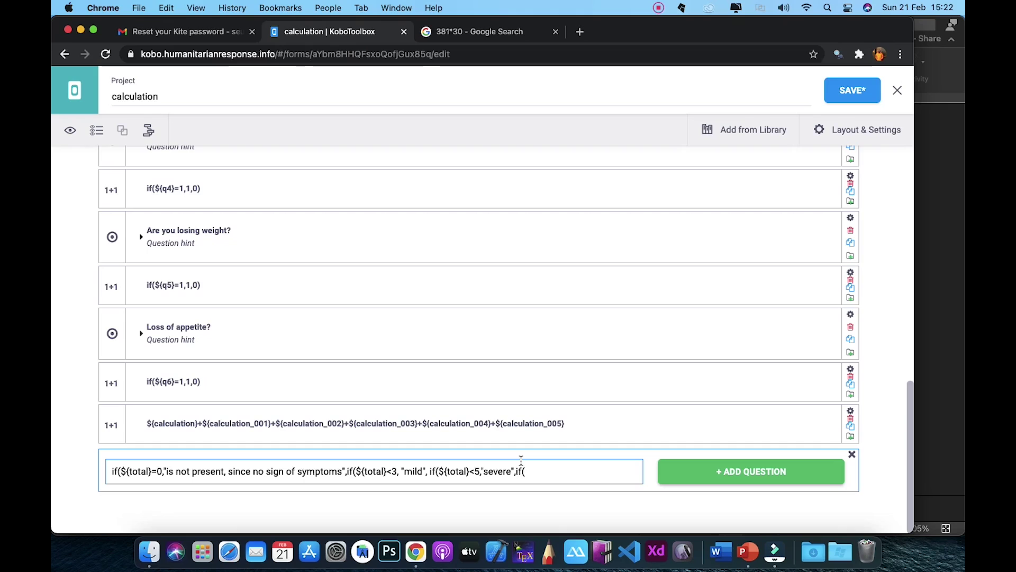
- Complete the last nested if as ${total}=5,"very severe","very severe" in the severity expression
type("${")
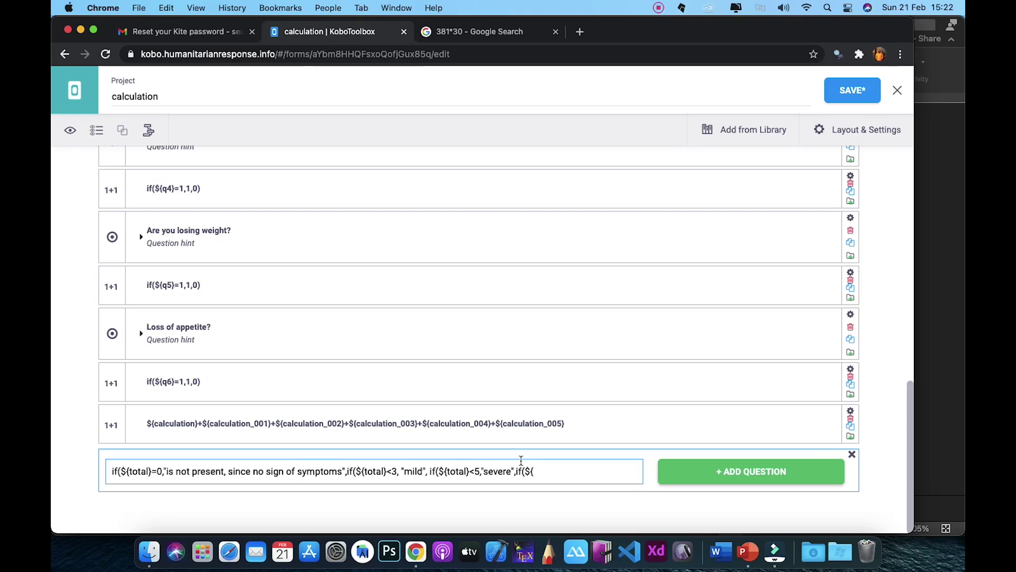
type("total}=")
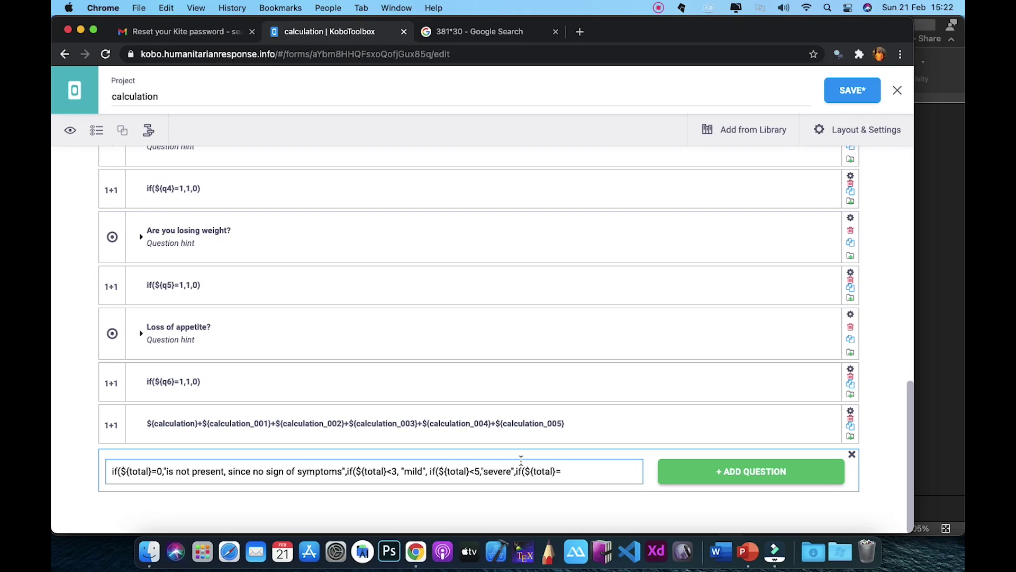
type("5,\"very severe\",")
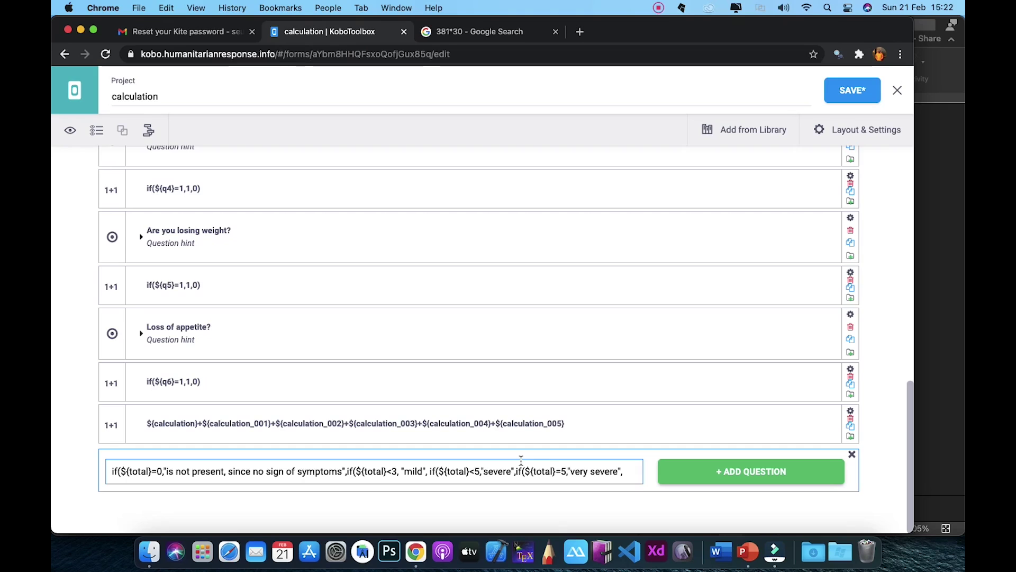
type("\"very")
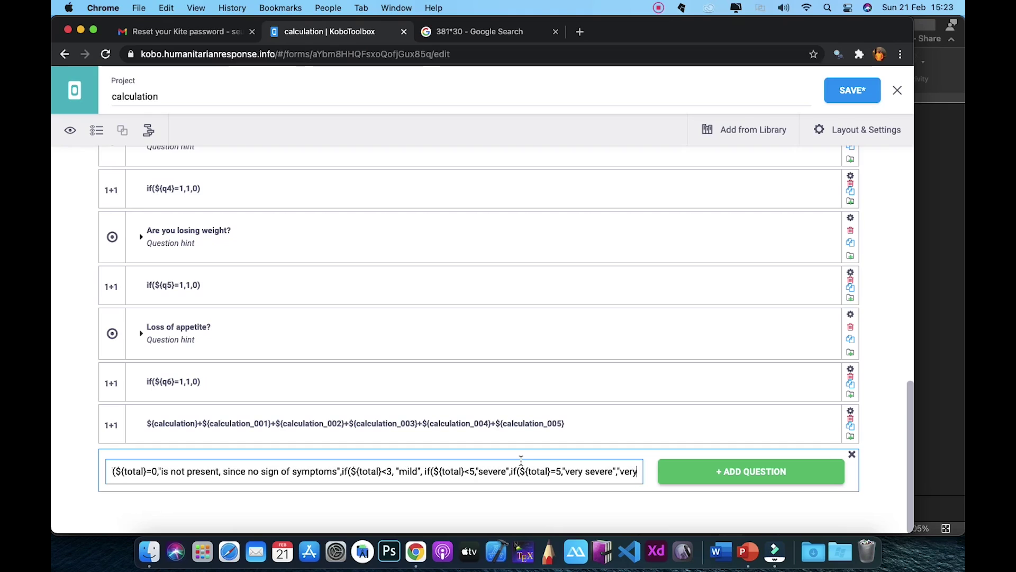
type(" se")
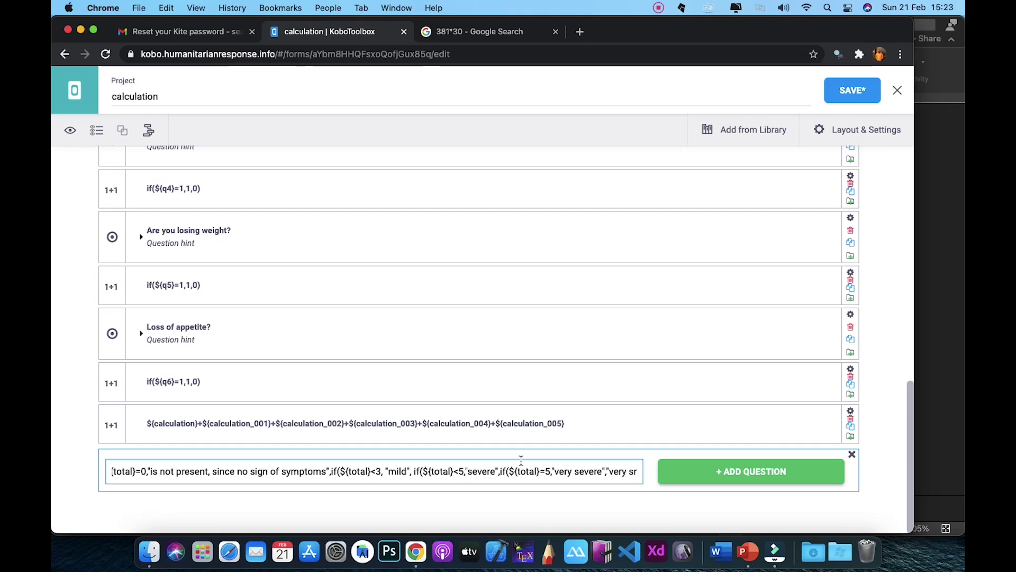
key("BackSpace")
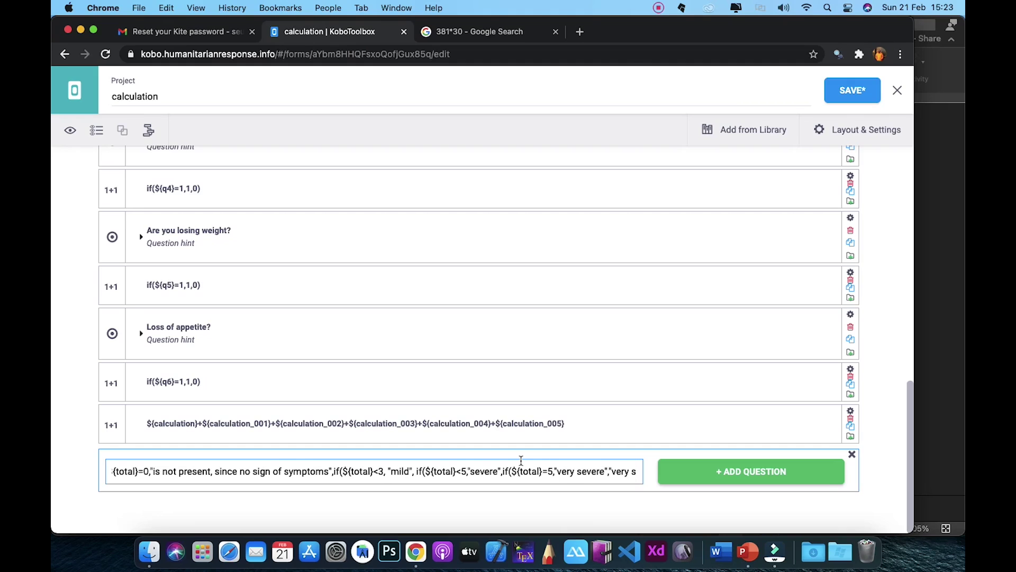
type("evere")
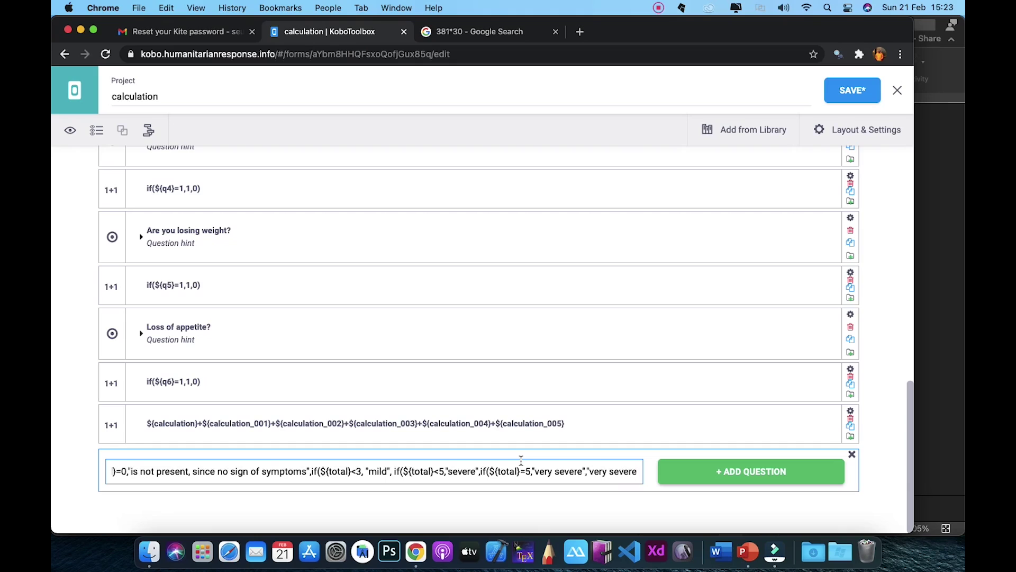
type("\"")
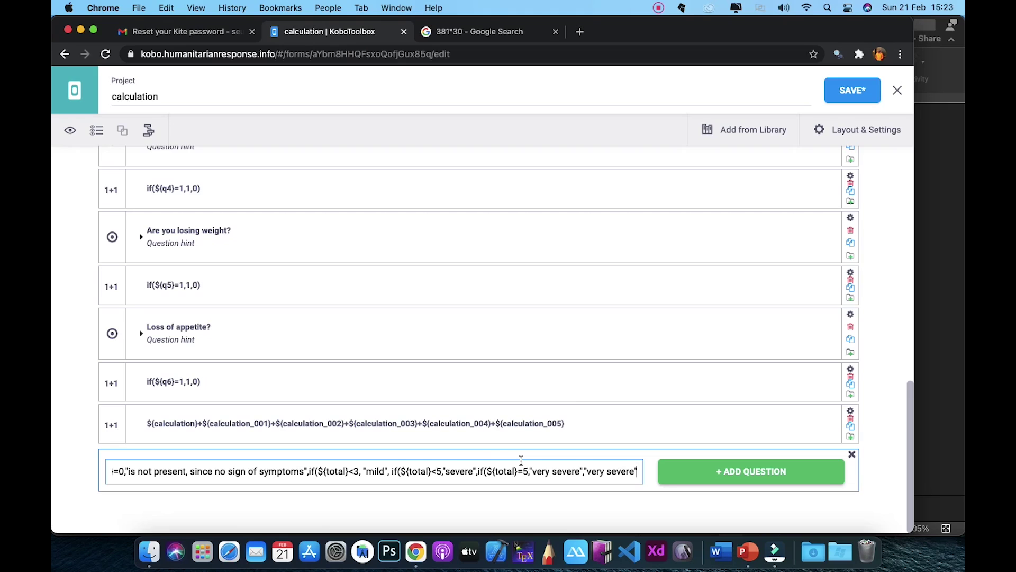
- Review the whole severity expression, compare it with the conditions on the PowerPoint slide, and return to the form
scroll(479, 467, "left", 2)
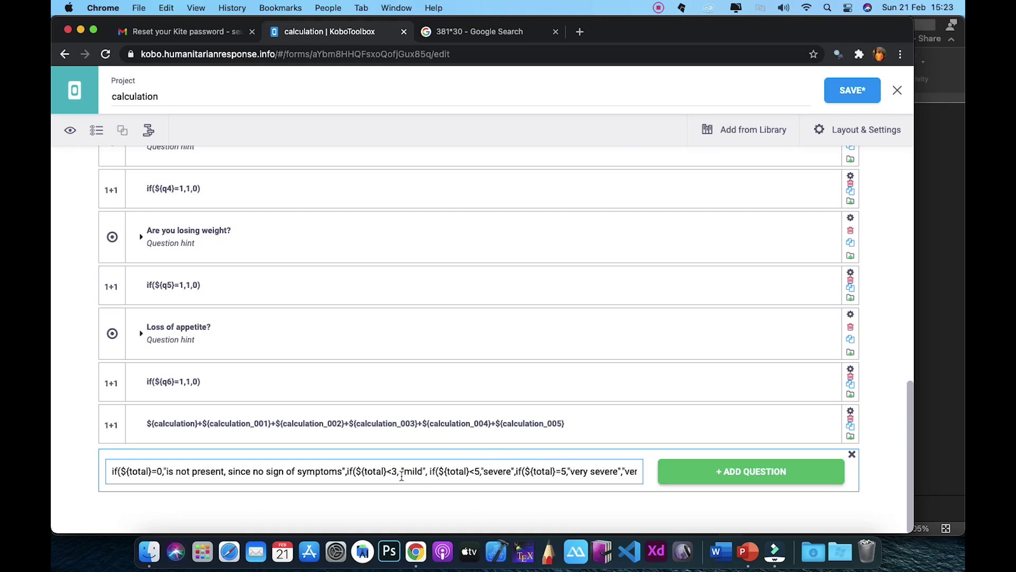
scroll(400, 478, "right", 2)
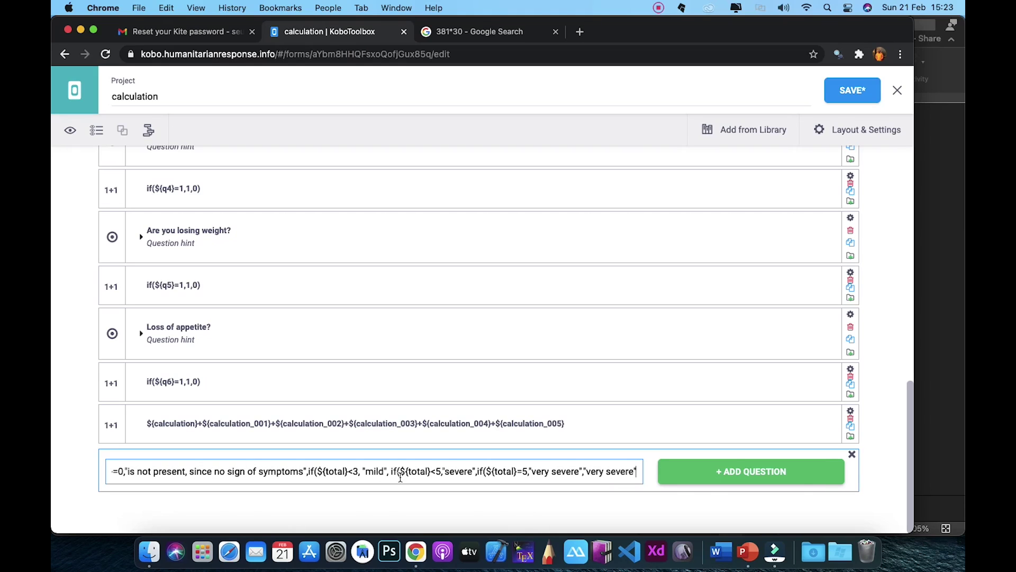
left_click(745, 538)
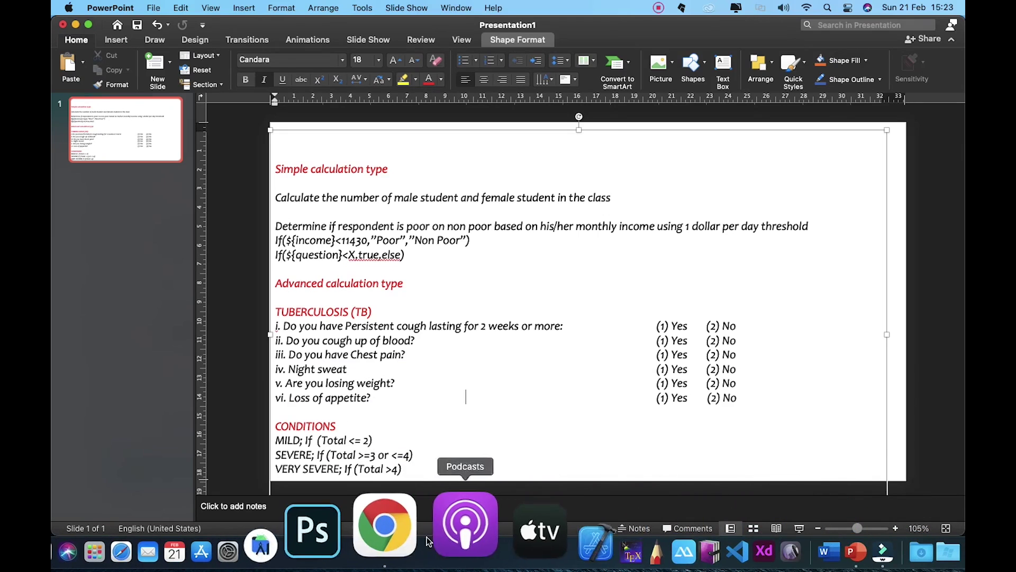
left_click(412, 539)
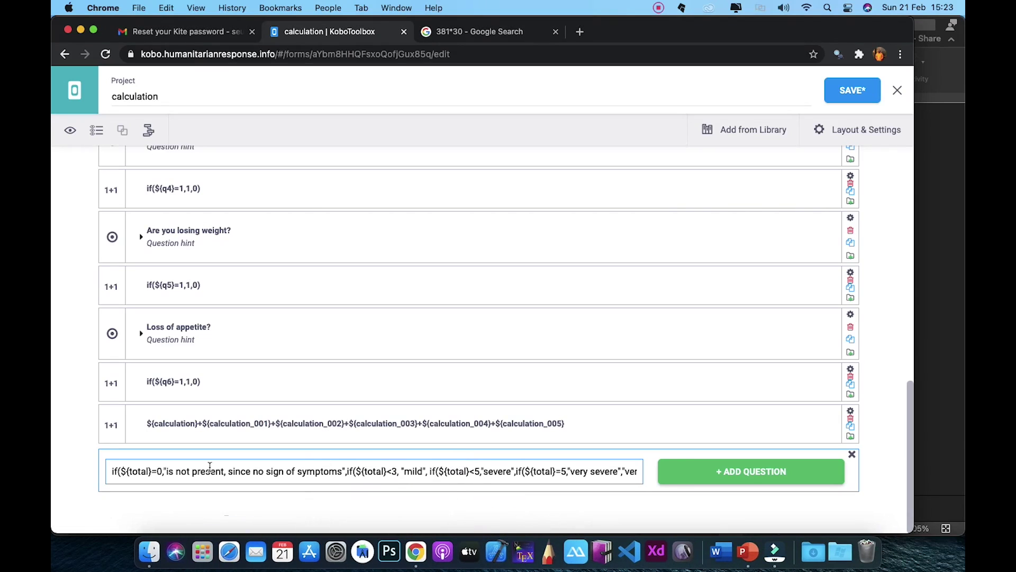
- Close the four nested if statements with )))) and add the severity expression as a Calculate question at the form's end
left_click(120, 472)
left_click(352, 472)
key("Right")
key("Right")
key("Right")
key("Right")
key("Right")
key("Right")
key("Right")
key("Right")
key("Right")
key("Right")
key("Right")
key("Right")
key("Right")
key("Right")
key("Right")
key("Right")
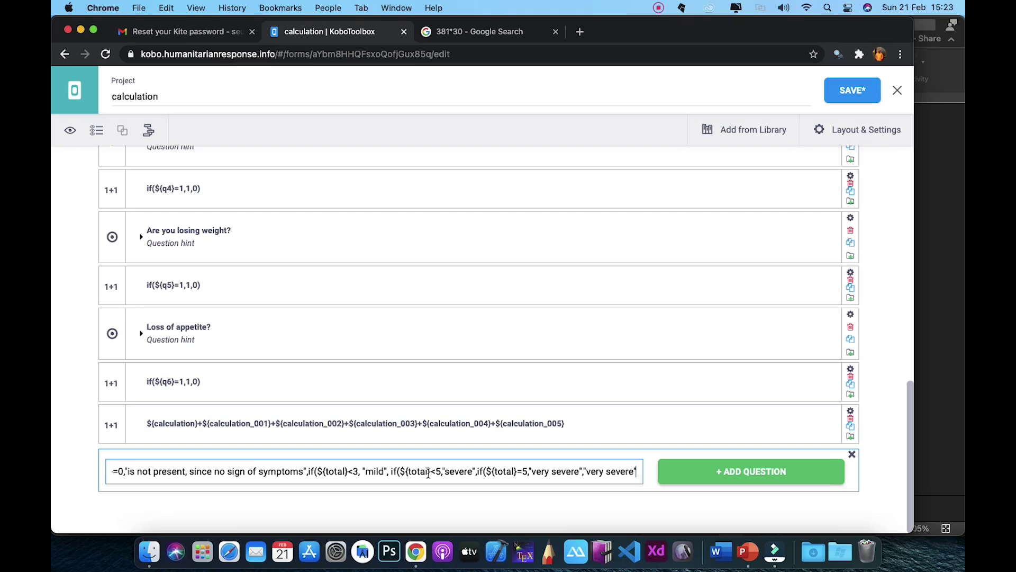
type("))))")
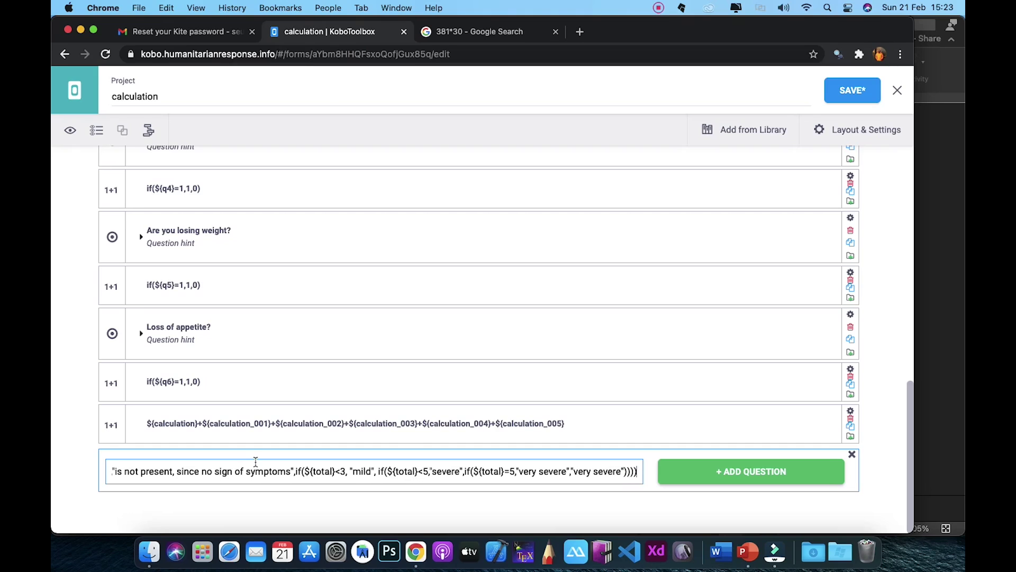
left_click(734, 470)
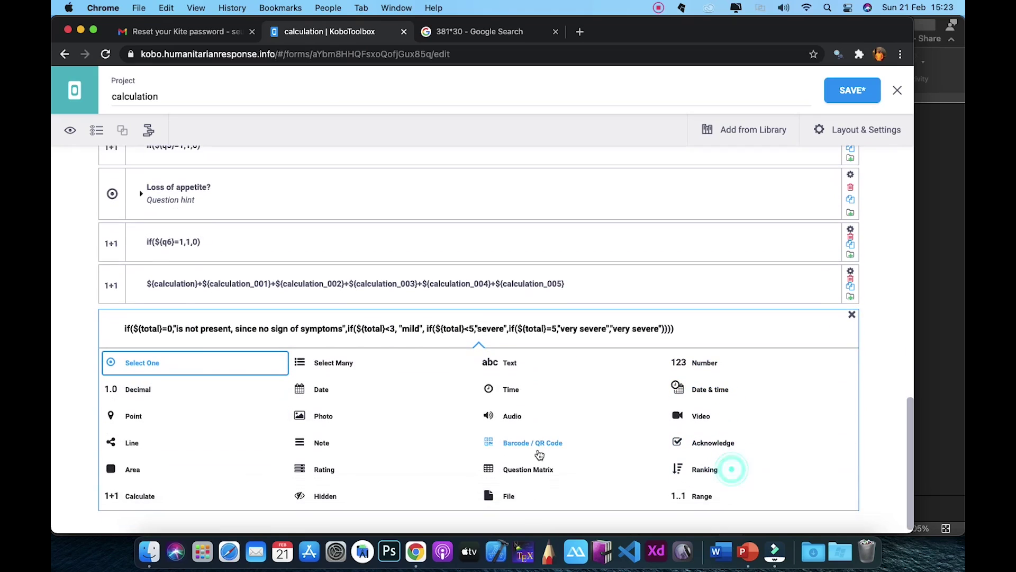
left_click(153, 495)
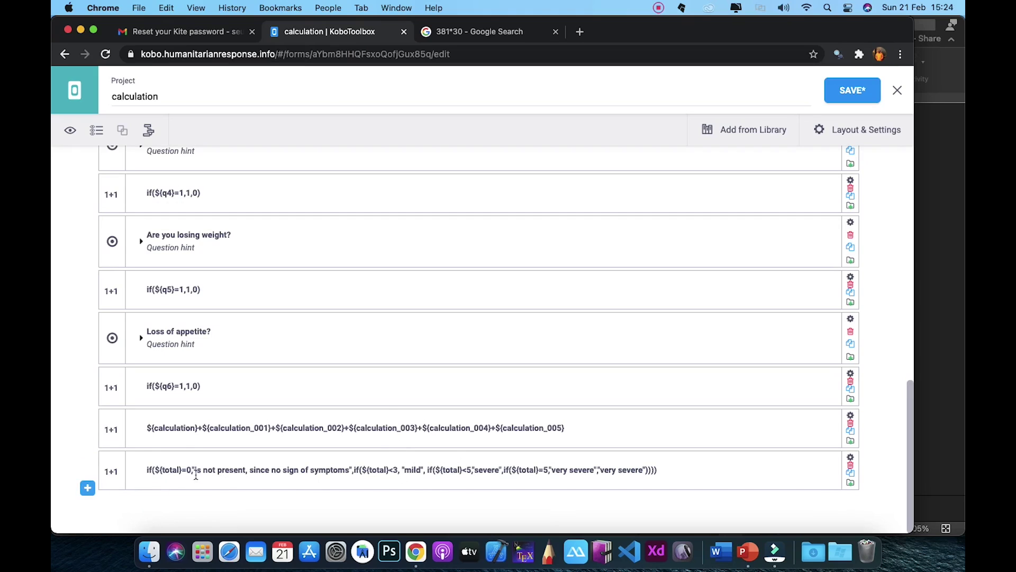
- Start a new question below the severity calculation with the text "tuberculosis is"
left_click(84, 486)
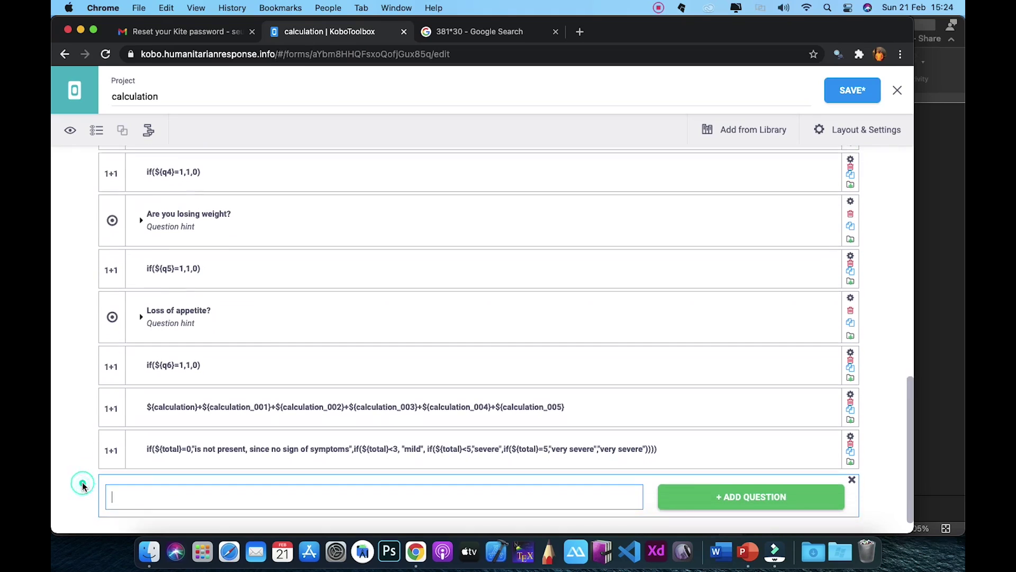
type("tuber")
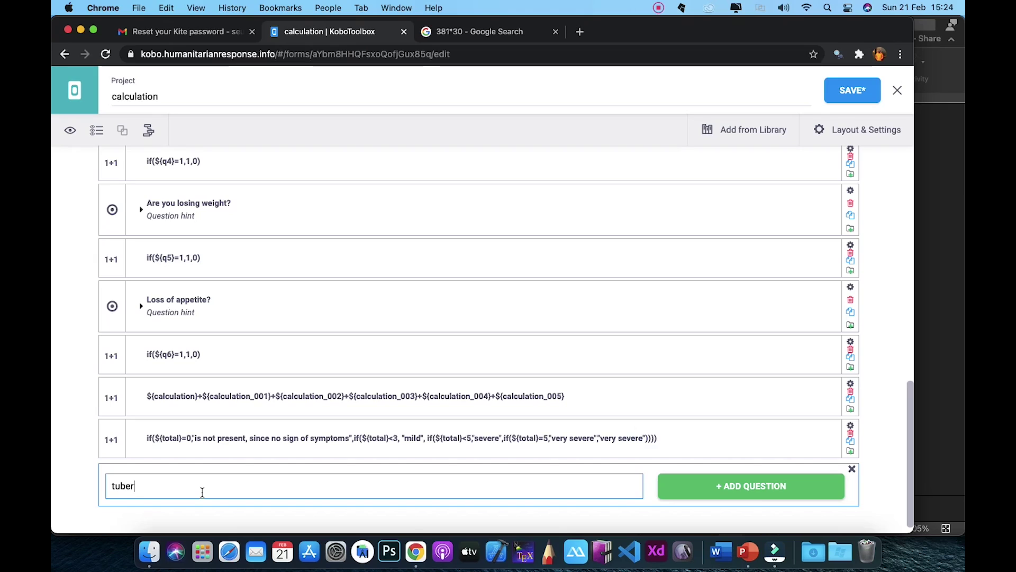
type("culosis is")
- Set the severity calculation's data column name to type
left_click(851, 426)
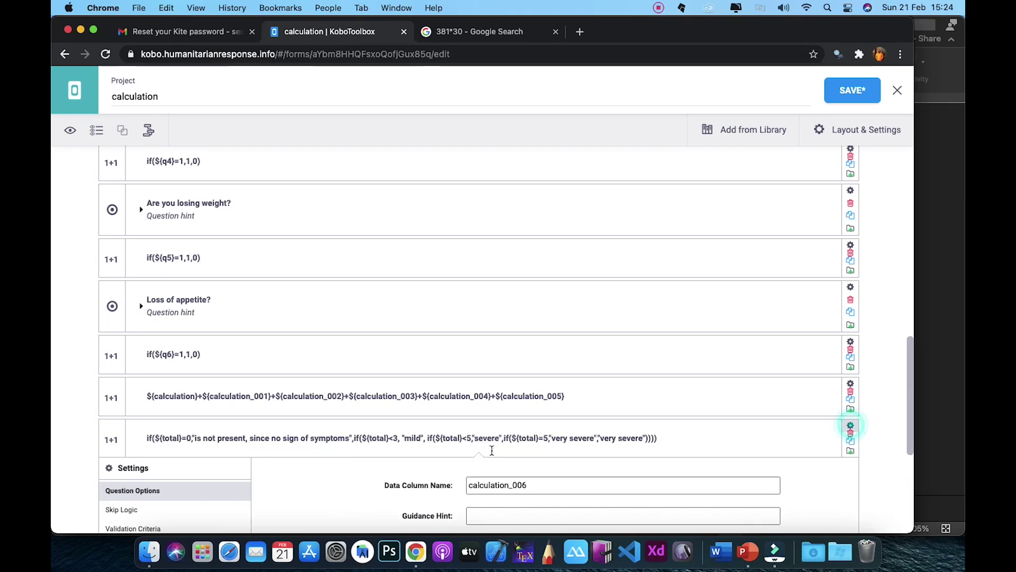
left_click_drag(551, 485, 442, 485)
type("type")
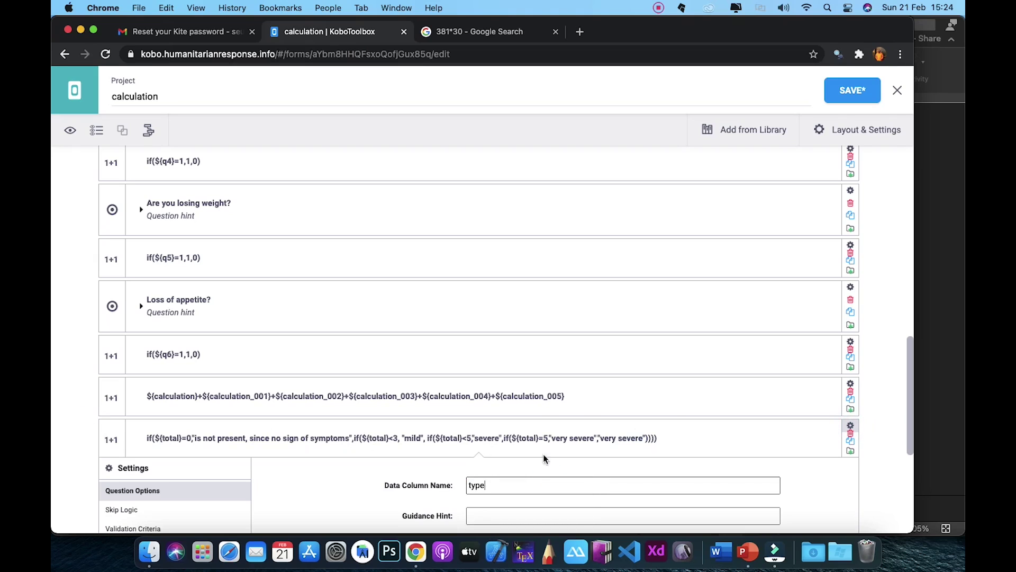
- Complete the question text to read "tuberculosis is: ${type}" and add it as a Note at the form's end
left_click(851, 426)
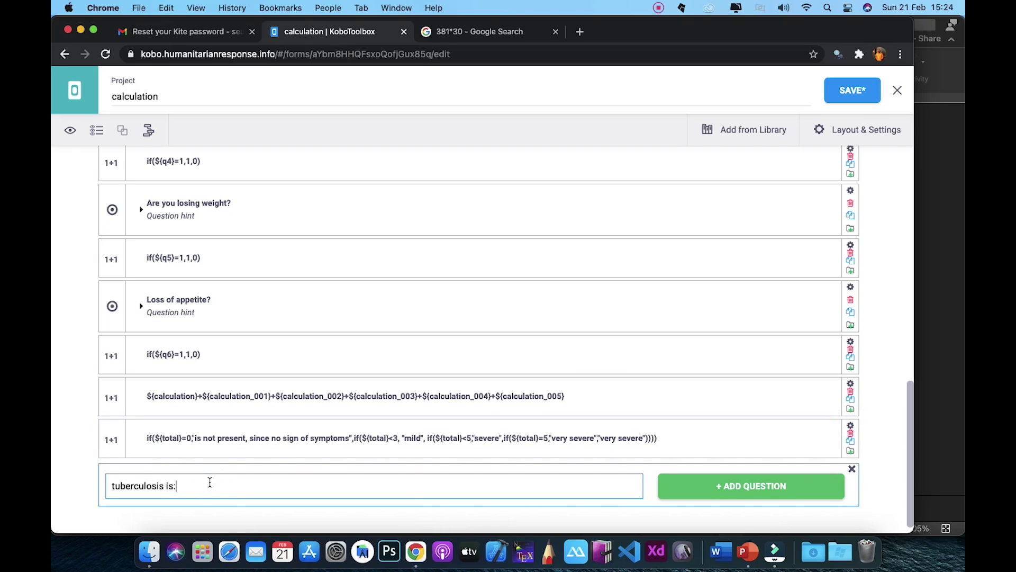
type("${type}")
left_click(728, 496)
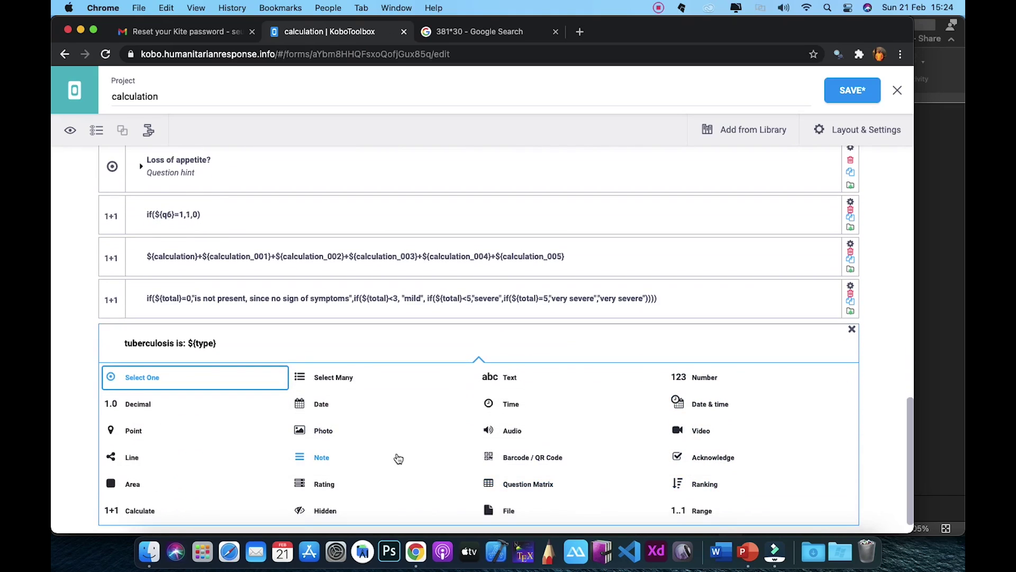
left_click(325, 459)
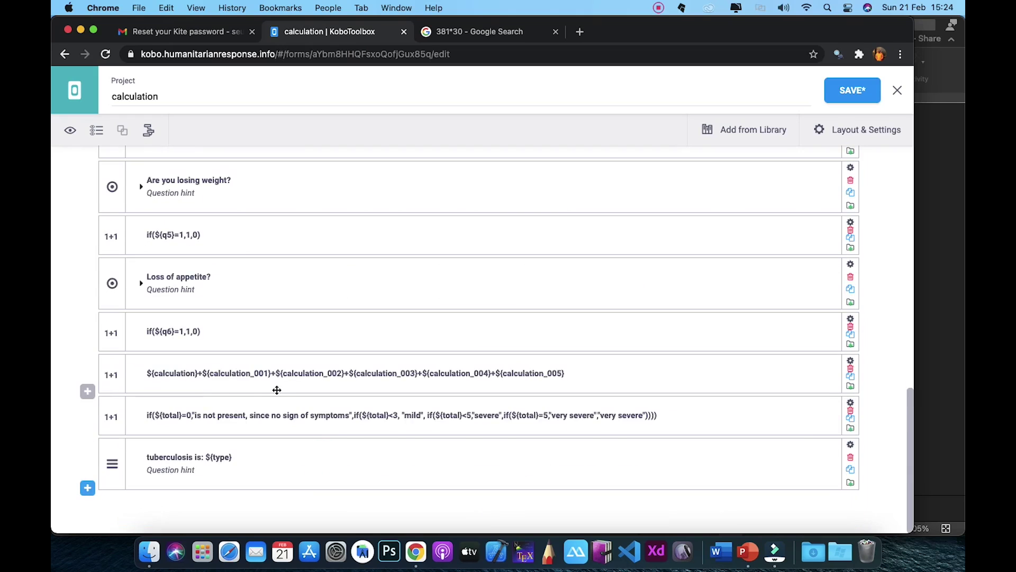
- Review the whole form from the persistent cough question's answer options and XML values down to the calculations and closing note
scroll(276, 391, "up", 6)
scroll(277, 391, "down", 5)
scroll(277, 392, "down", 2)
scroll(277, 390, "up", 10)
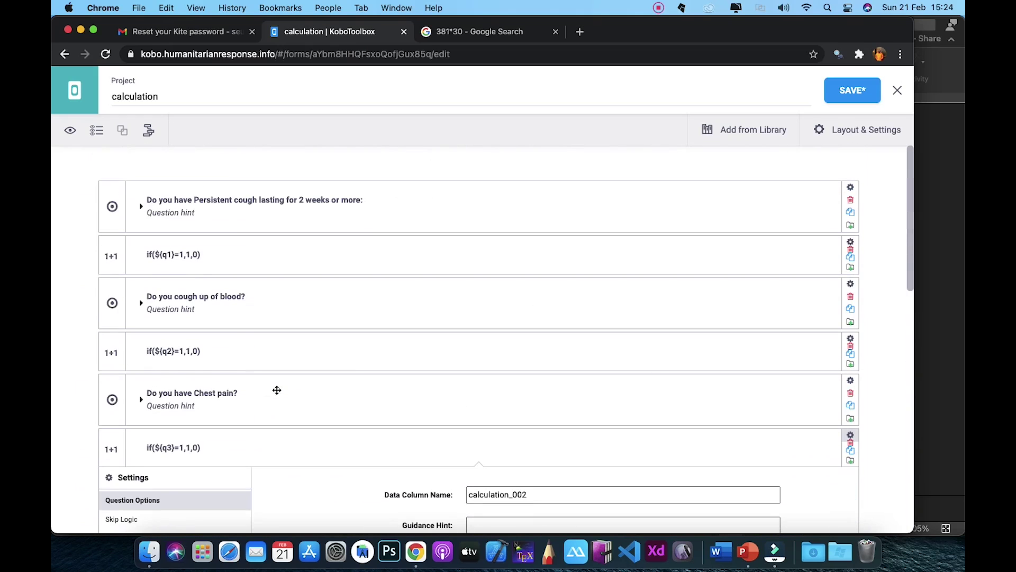
left_click(95, 132)
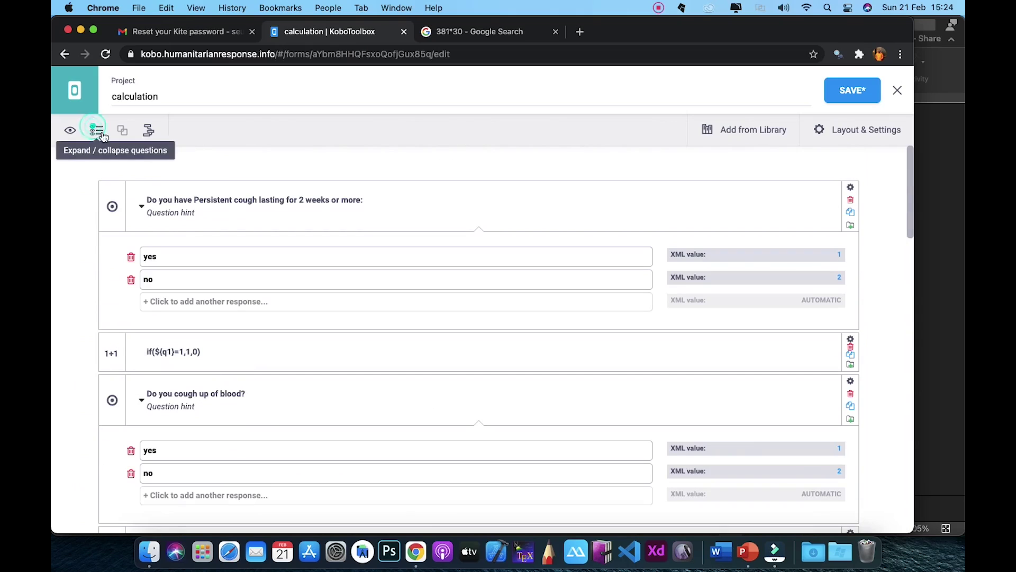
left_click(93, 134)
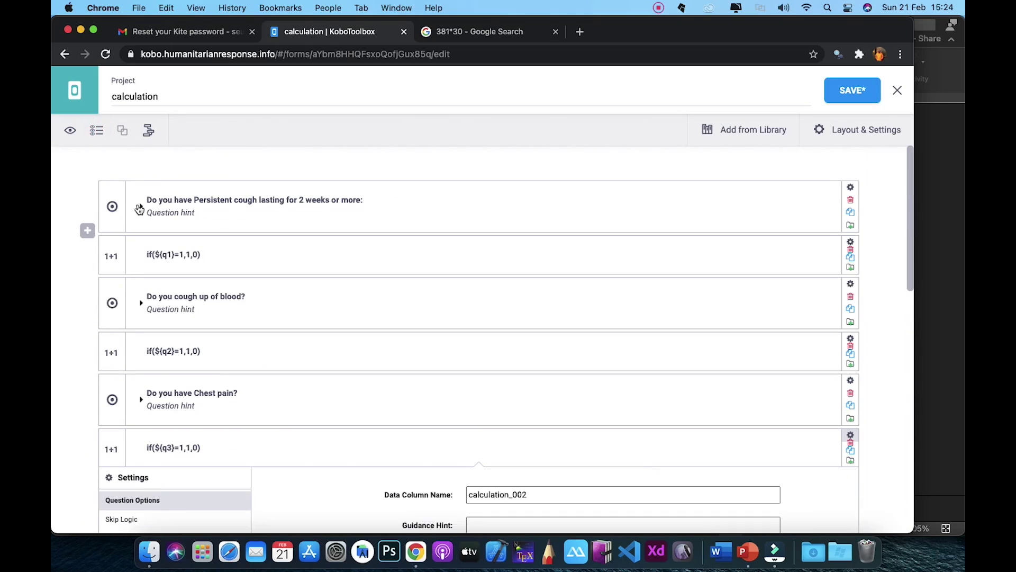
left_click(142, 206)
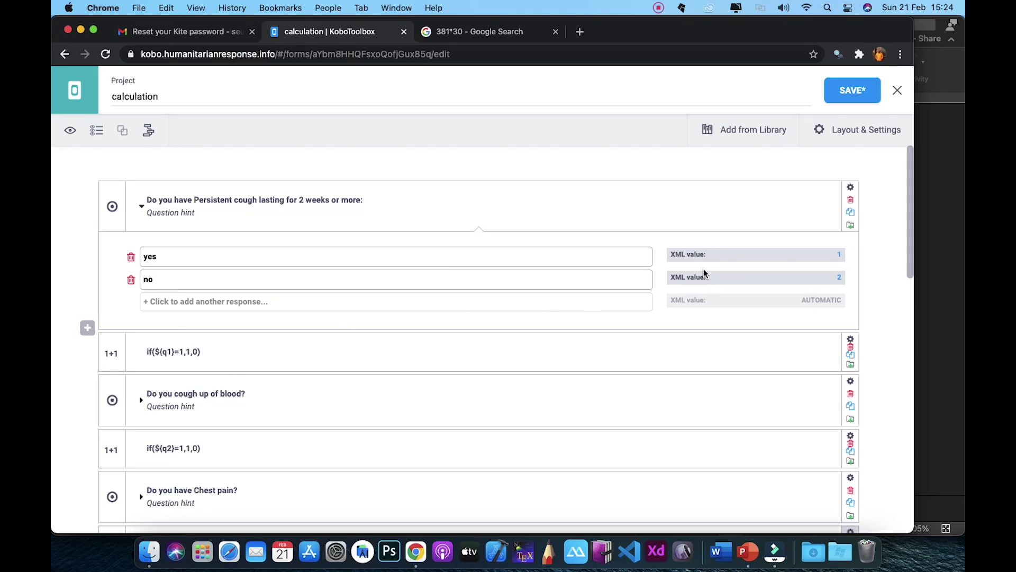
scroll(675, 267, "down", 2)
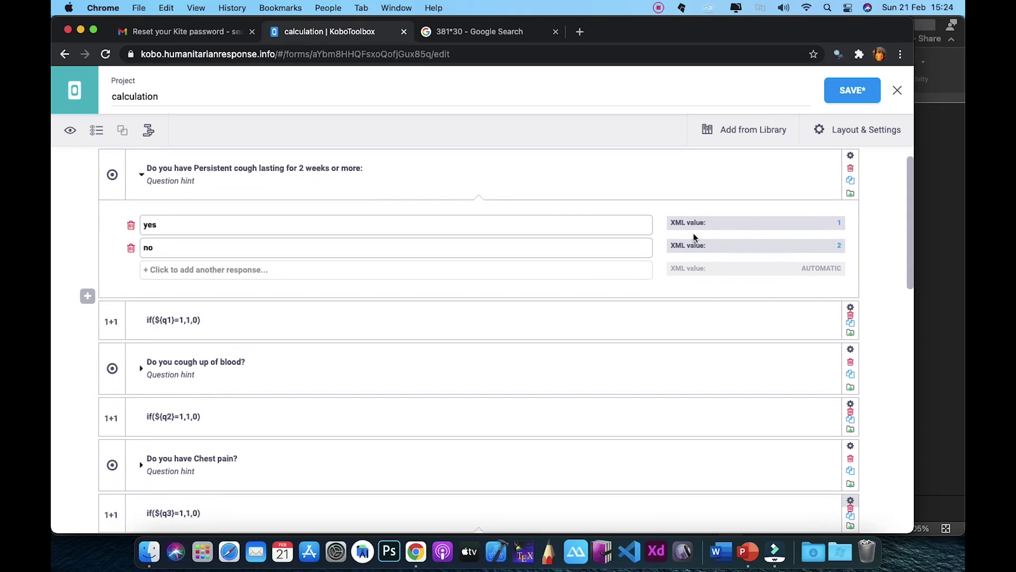
scroll(694, 256, "down", 5)
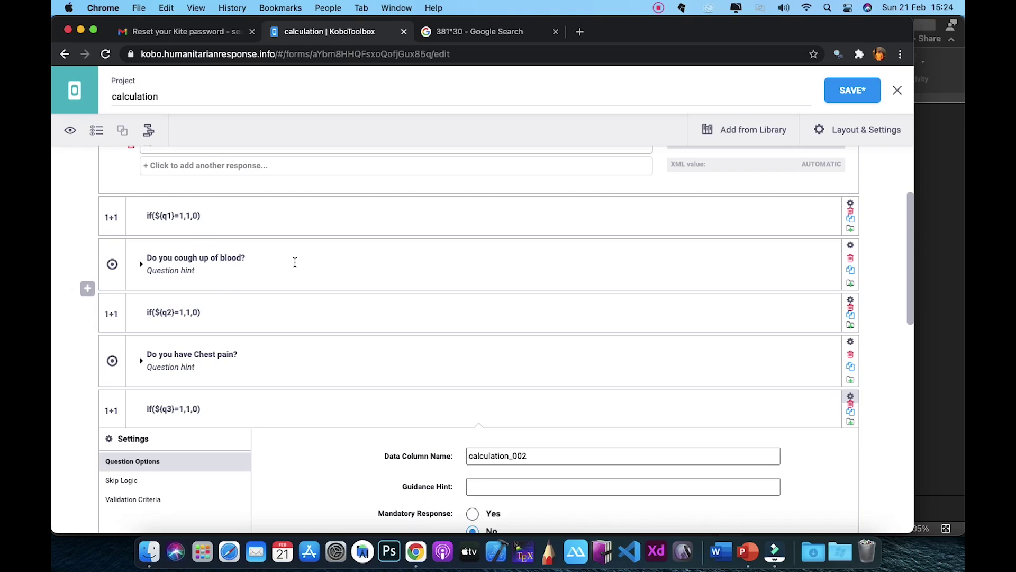
scroll(320, 265, "down", 3)
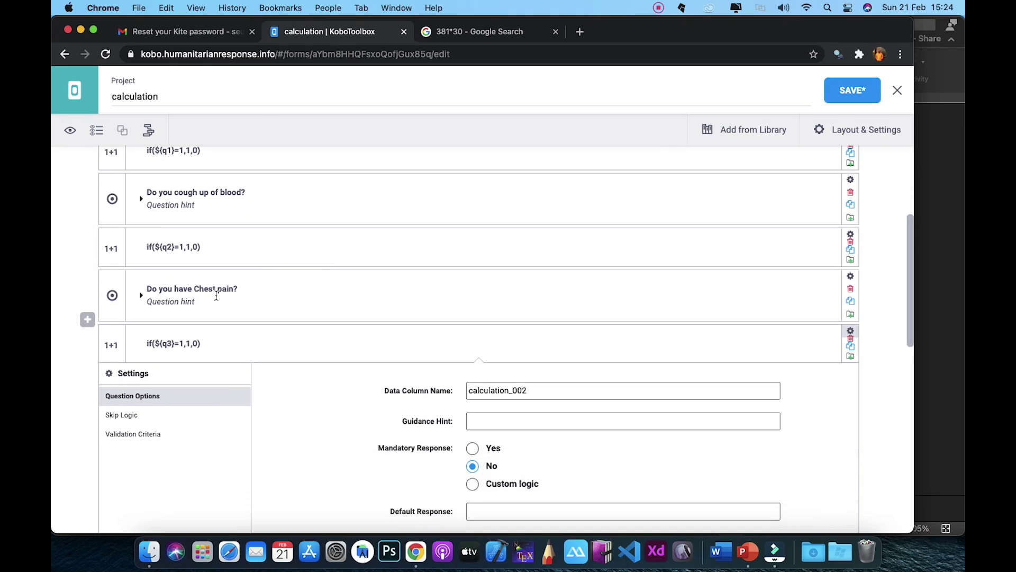
scroll(216, 296, "down", 15)
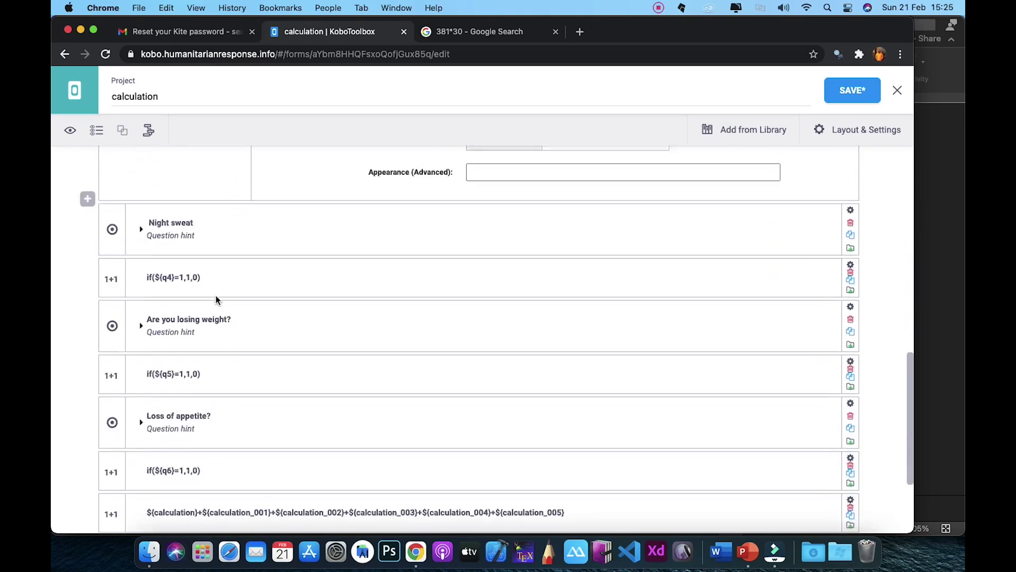
scroll(216, 296, "down", 5)
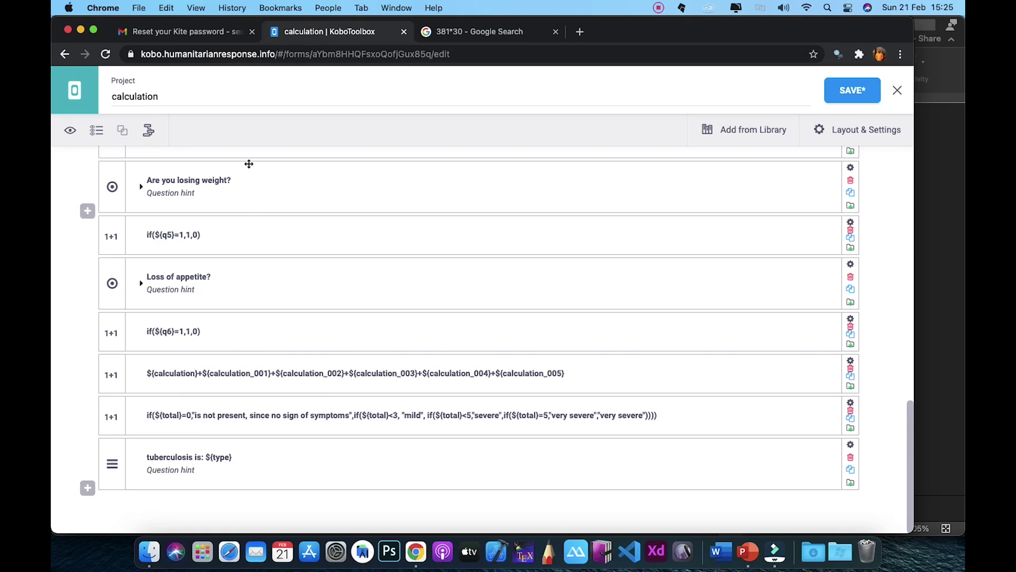
scroll(241, 277, "up", 1)
scroll(241, 288, "down", 1)
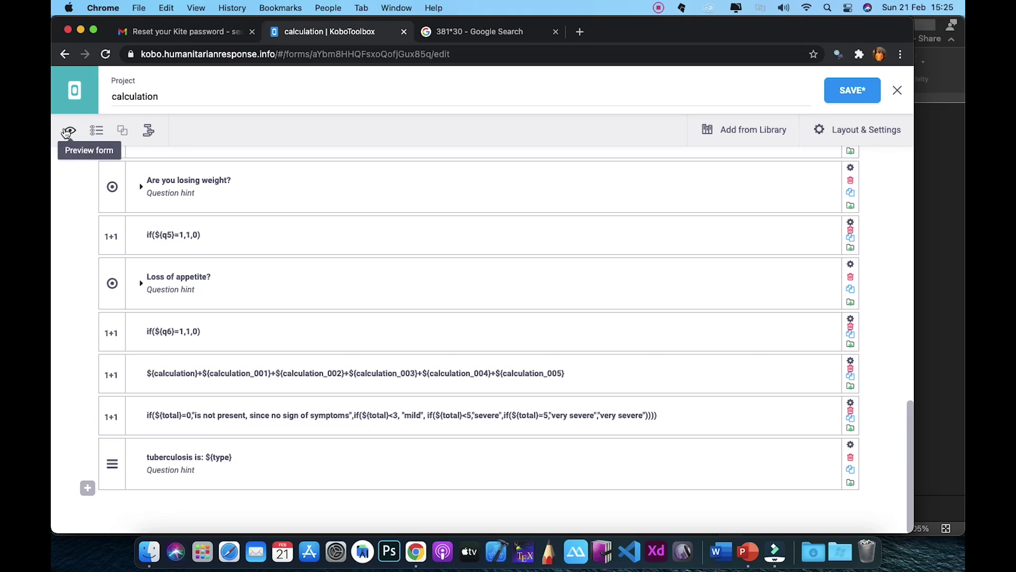
- Preview the form, answer yes to the persistent cough question, and check the tuberculosis result
left_click(67, 132)
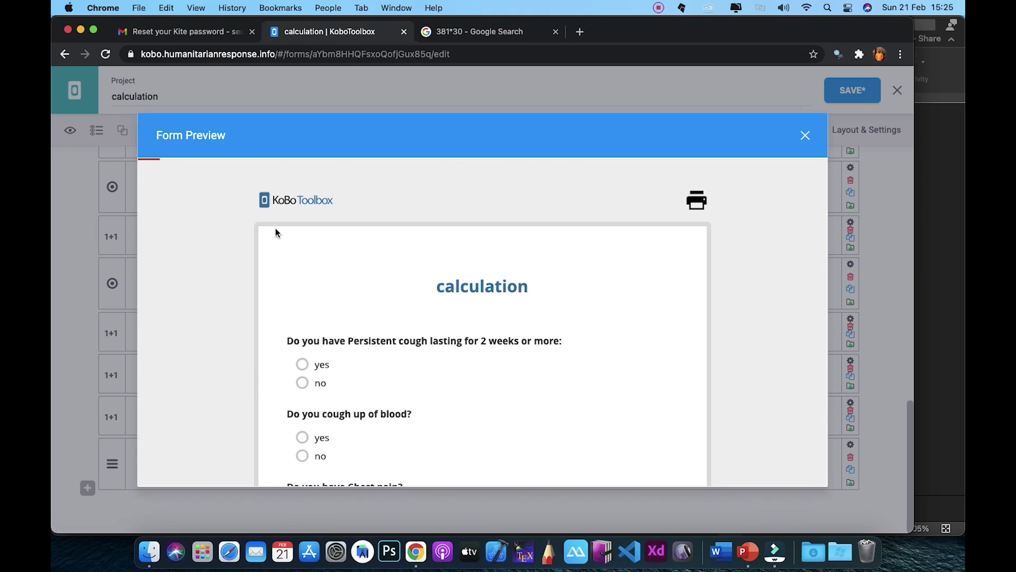
scroll(313, 367, "down", 2)
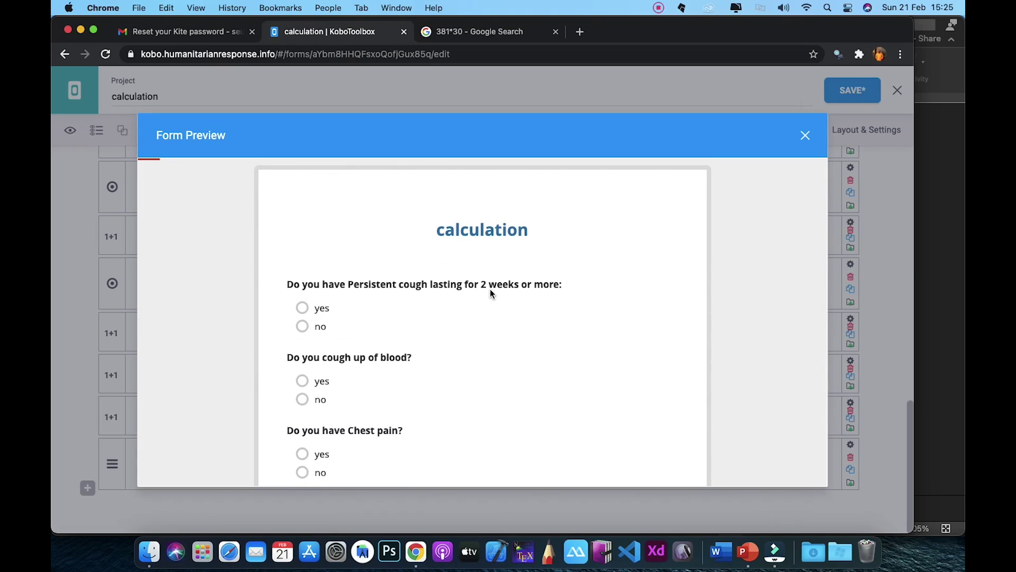
left_click(302, 307)
scroll(433, 352, "down", 10)
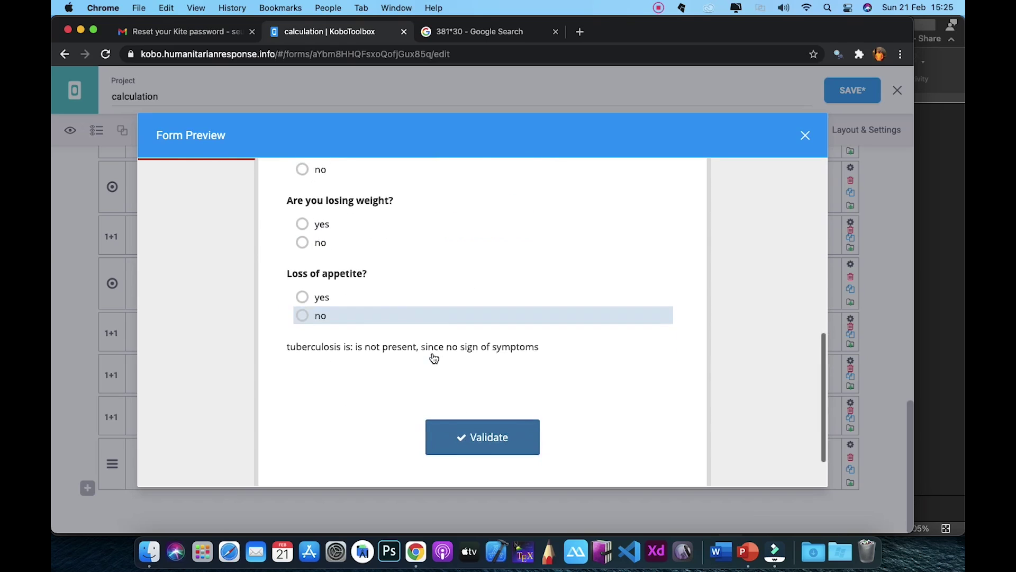
scroll(434, 358, "up", 10)
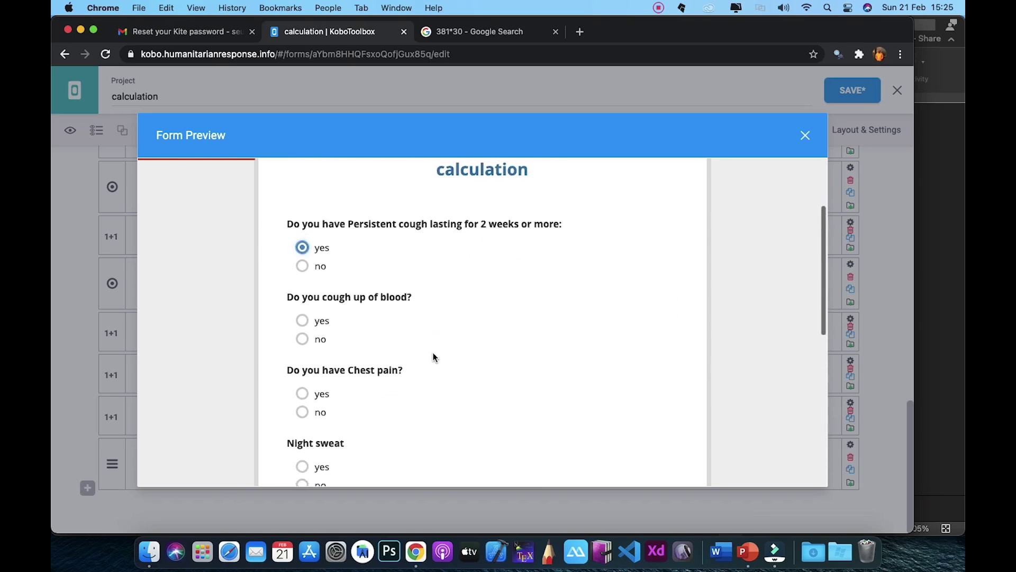
scroll(432, 355, "down", 3)
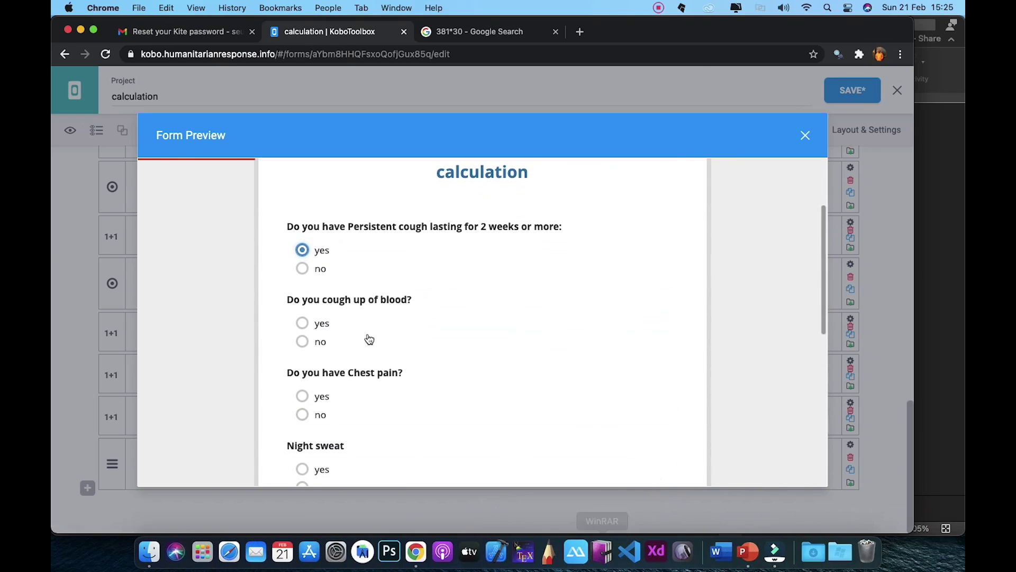
- Consult the conditions on the PowerPoint slide, return to the Chrome form preview, and answer yes to coughing up blood to check the result
left_click(748, 551)
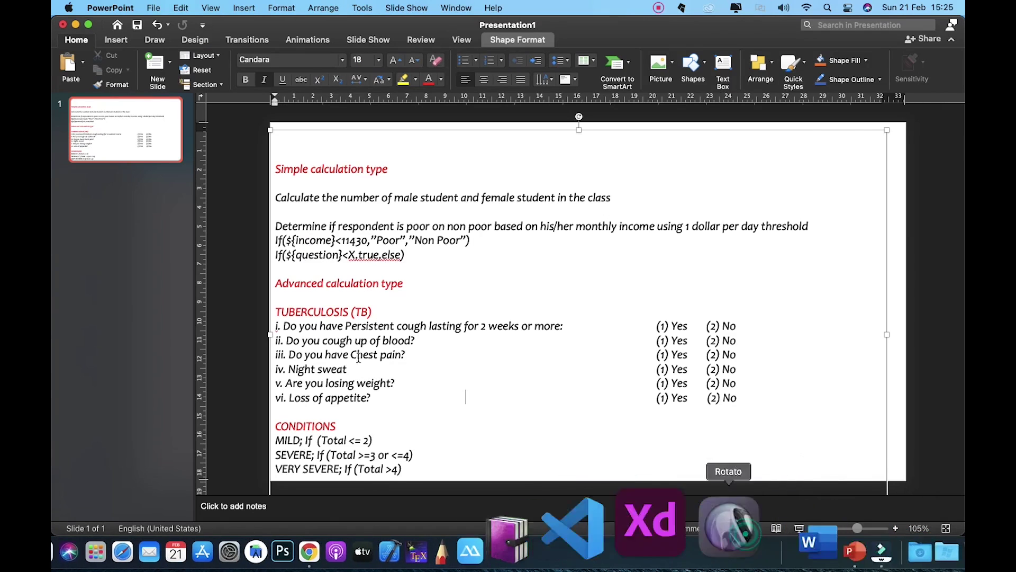
left_click(426, 526)
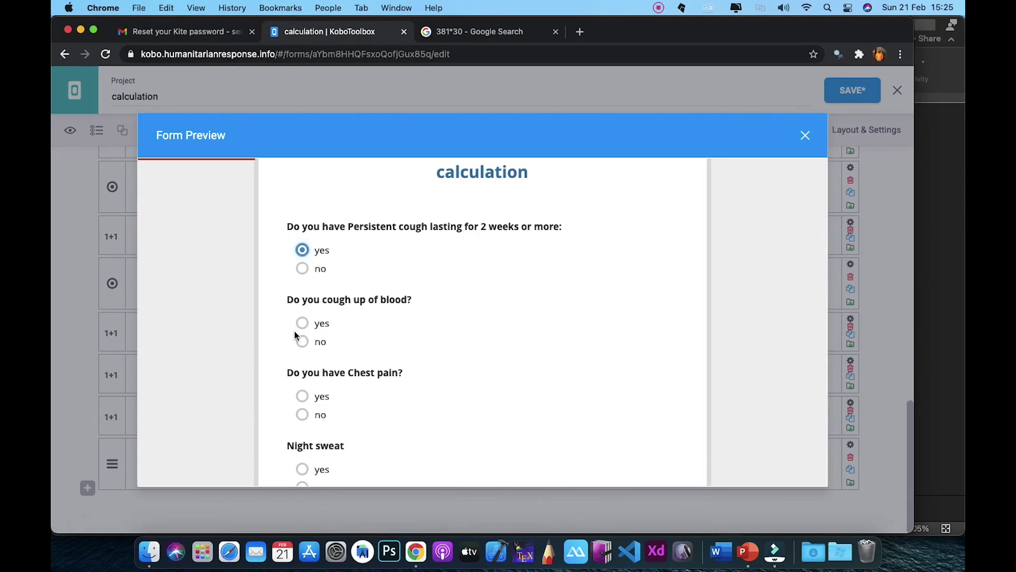
scroll(305, 325, "down", 5)
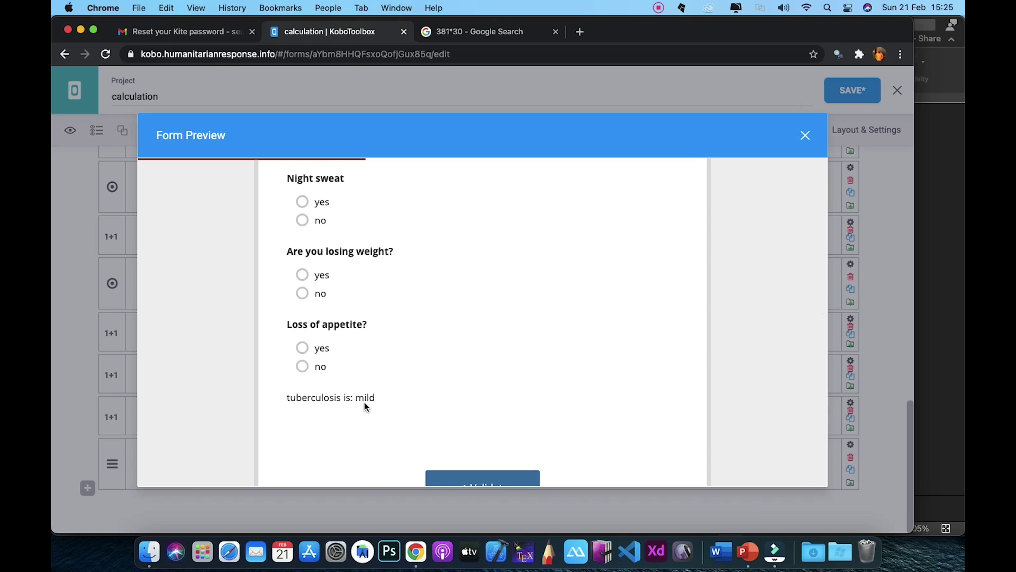
scroll(365, 406, "up", 6)
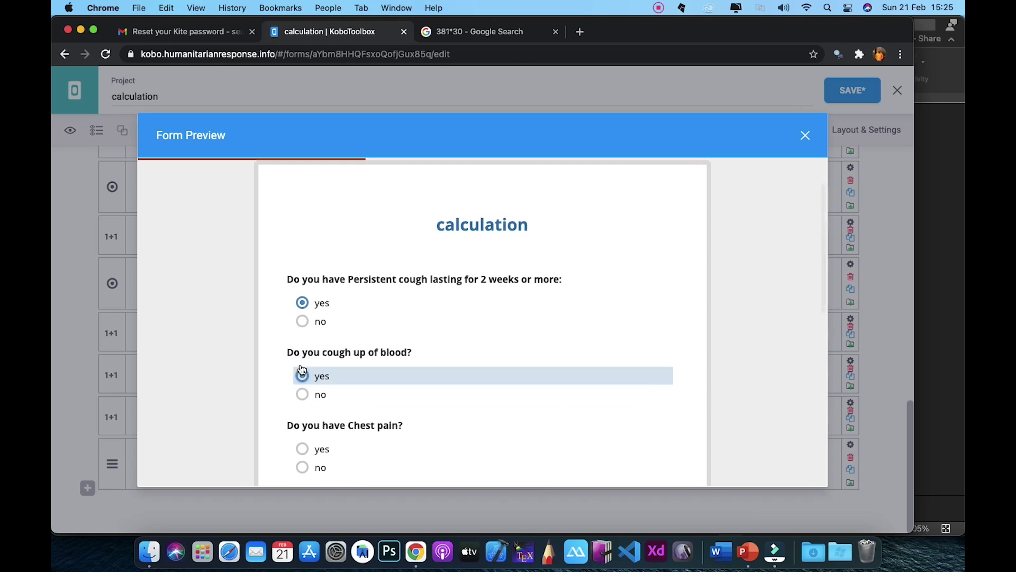
- Clear the yes answers to the persistent cough and coughing up blood questions, and check the tuberculosis result
left_click(302, 303)
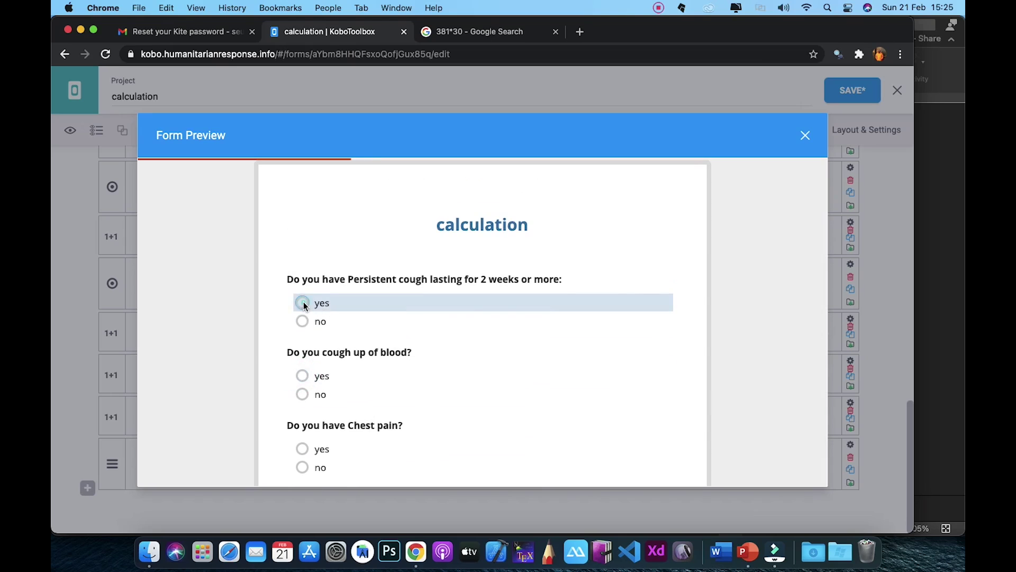
scroll(306, 329, "down", 5)
scroll(308, 339, "down", 1)
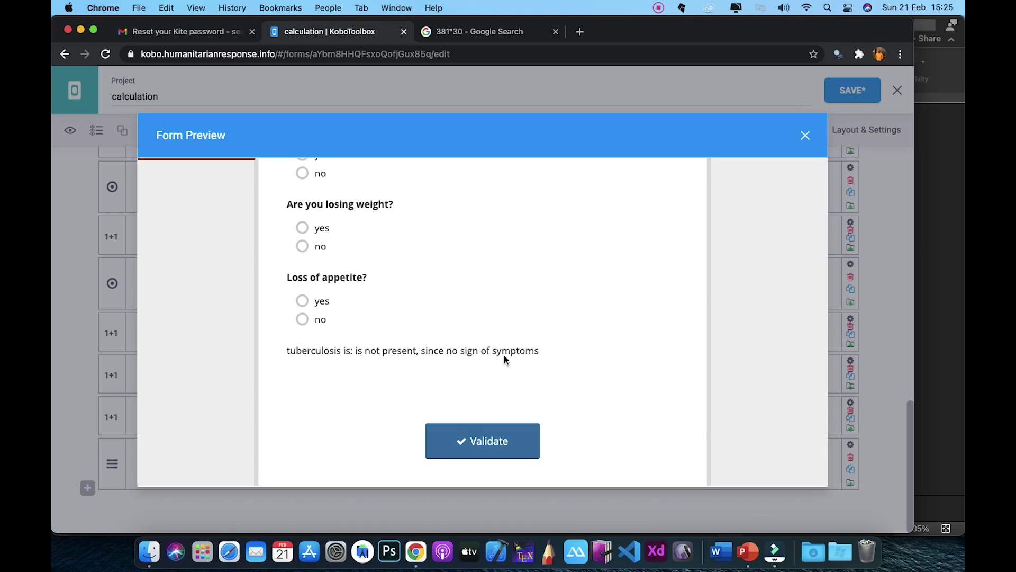
scroll(529, 362, "up", 10)
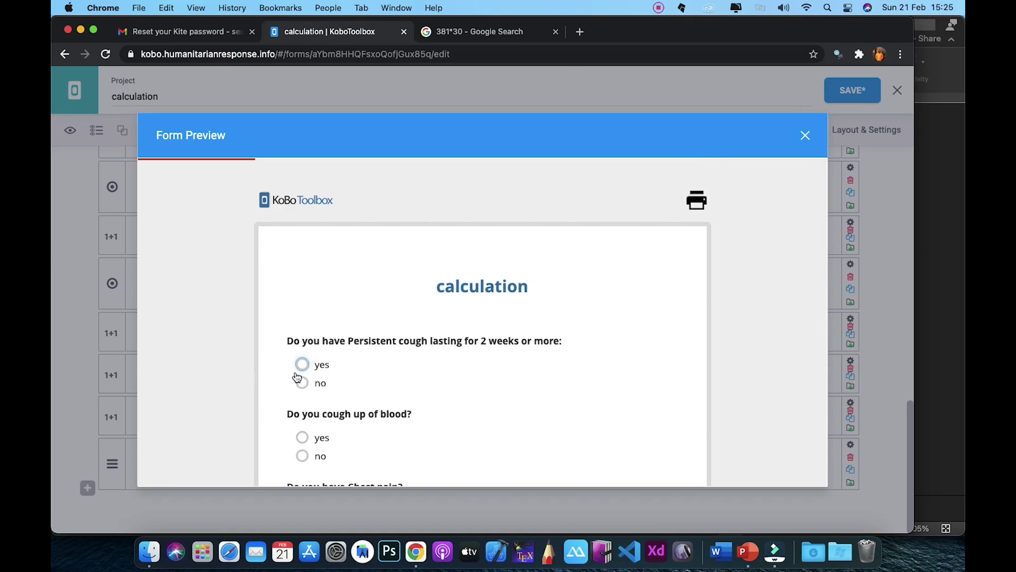
- Answer yes to the persistent cough and coughing up blood questions one at a time, checking the tuberculosis result after each
left_click(300, 364)
scroll(300, 365, "down", 10)
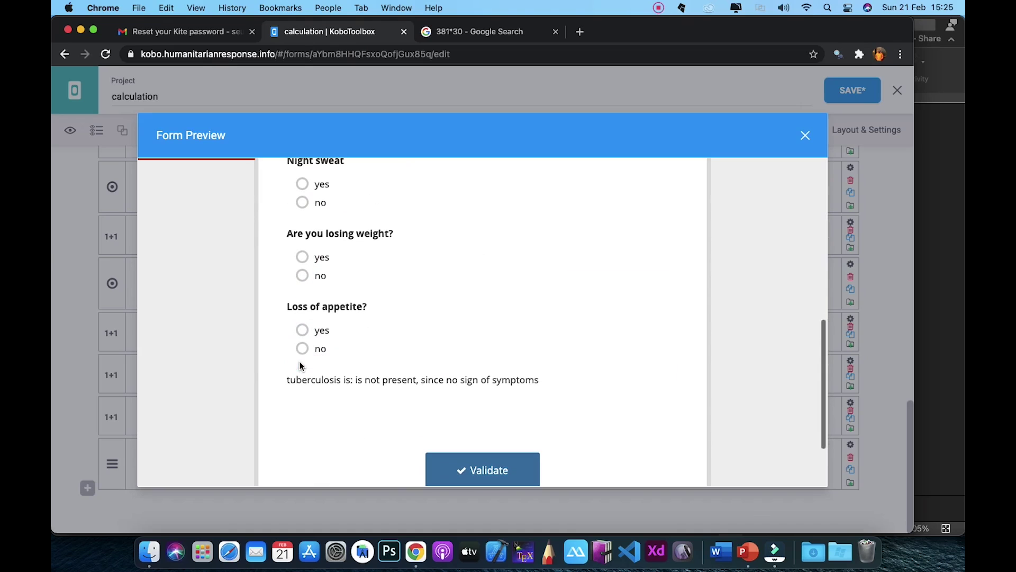
scroll(437, 388, "up", 10)
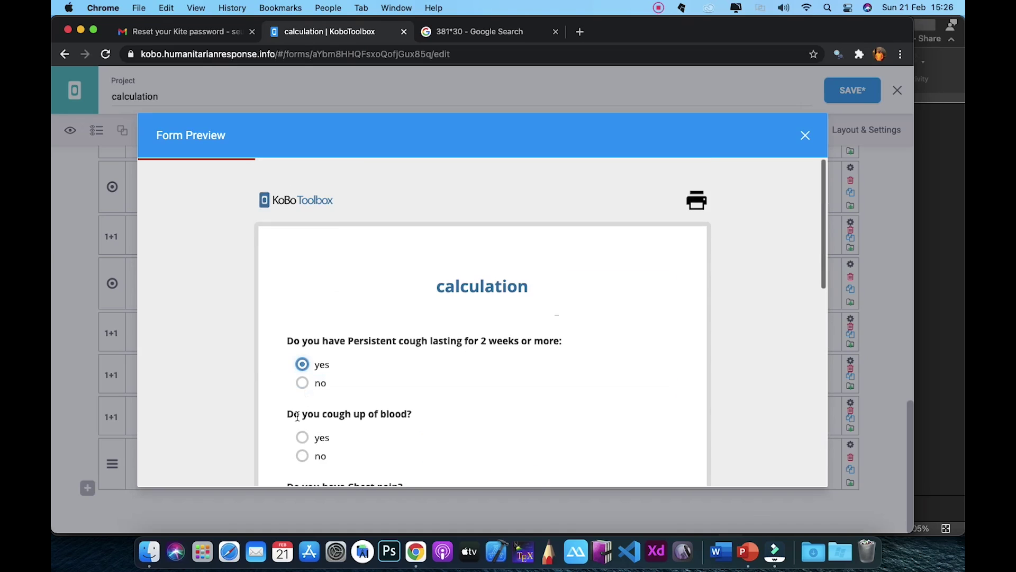
left_click(302, 437)
scroll(304, 440, "down", 1)
scroll(302, 439, "down", 10)
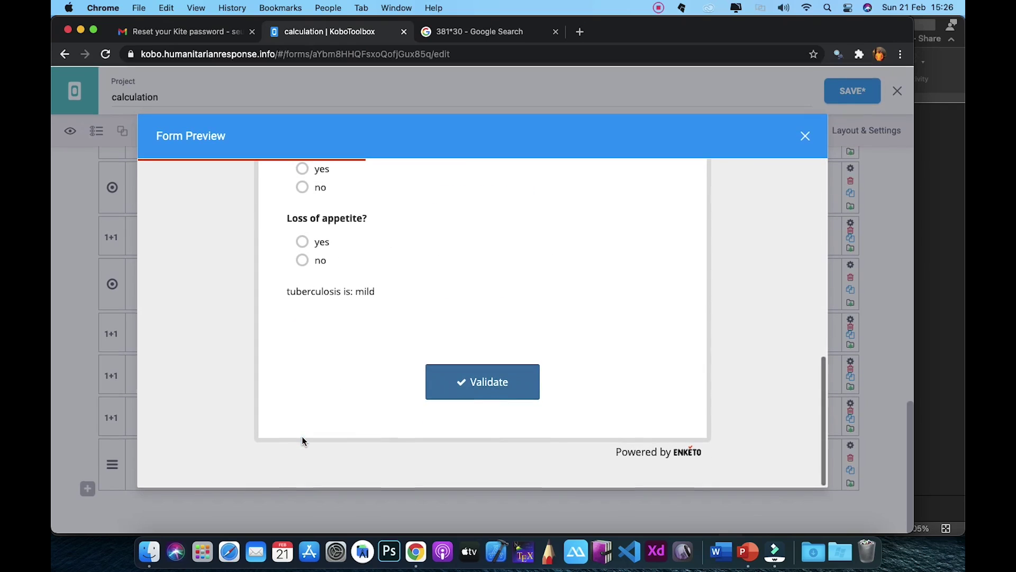
scroll(317, 389, "up", 2)
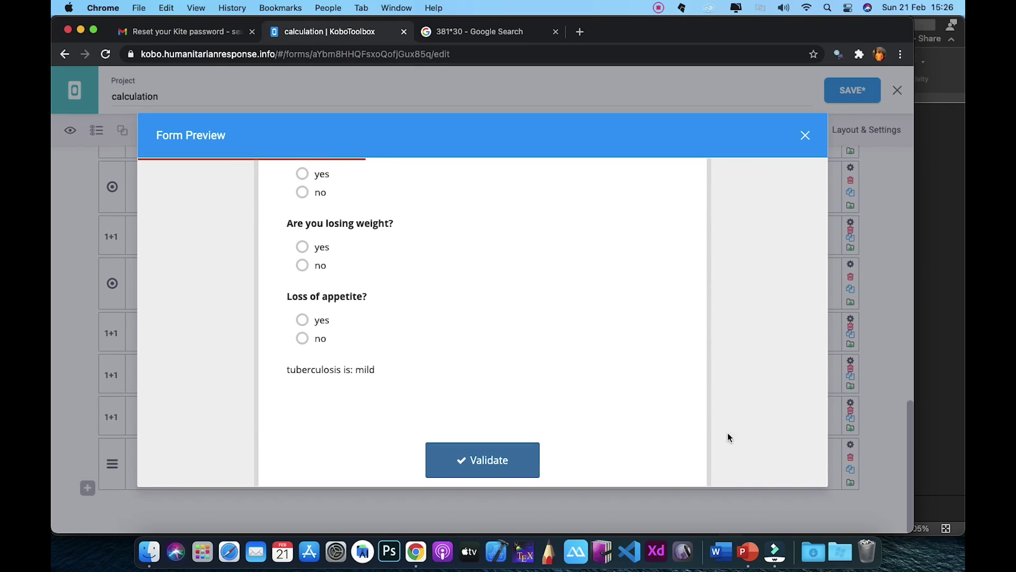
- Compare the result with the PowerPoint slide's conditions, return to the Chrome form preview, and answer yes to the chest pain question
left_click(746, 550)
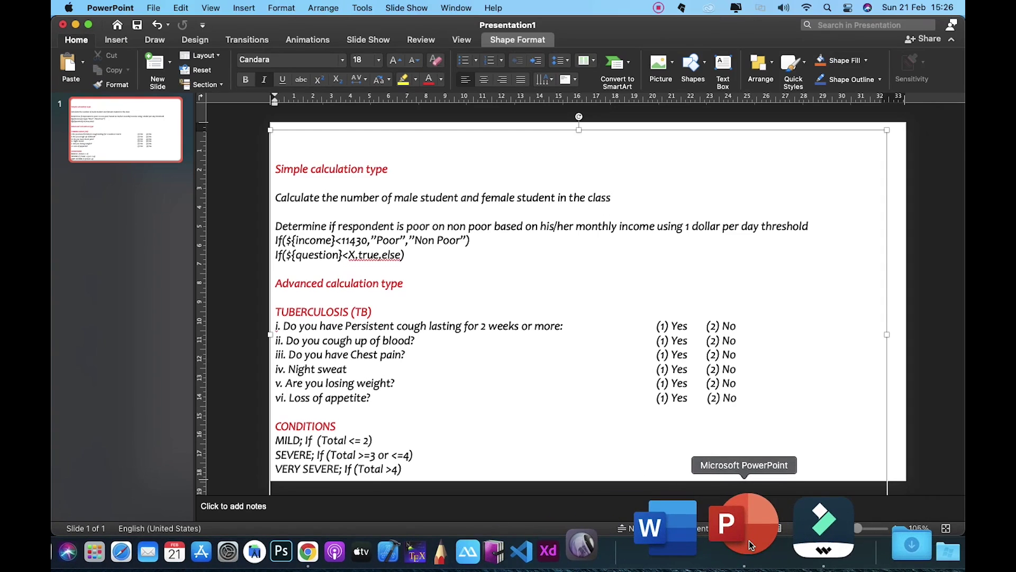
left_click(424, 527)
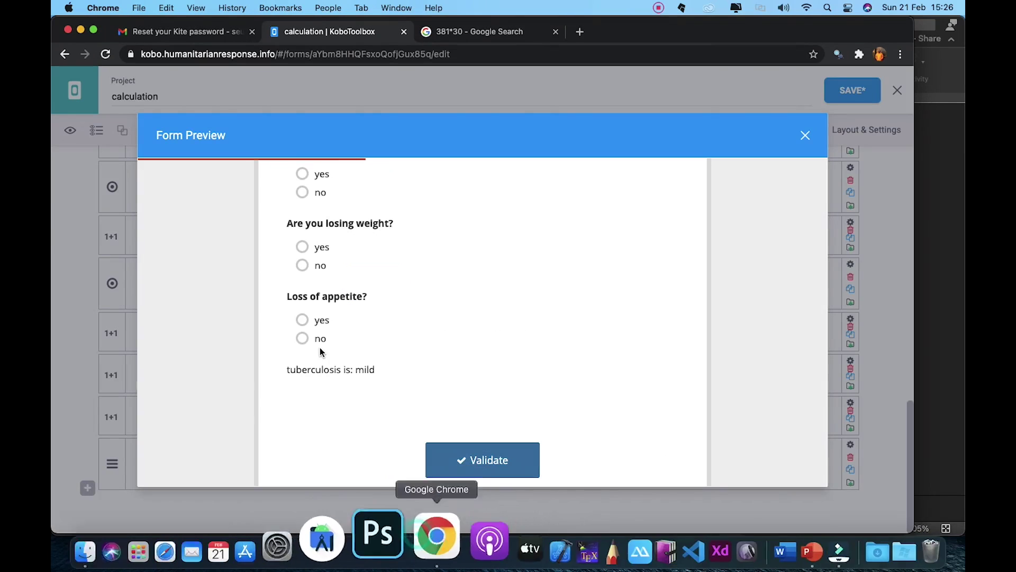
scroll(320, 352, "up", 10)
scroll(320, 346, "down", 2)
scroll(320, 344, "down", 3)
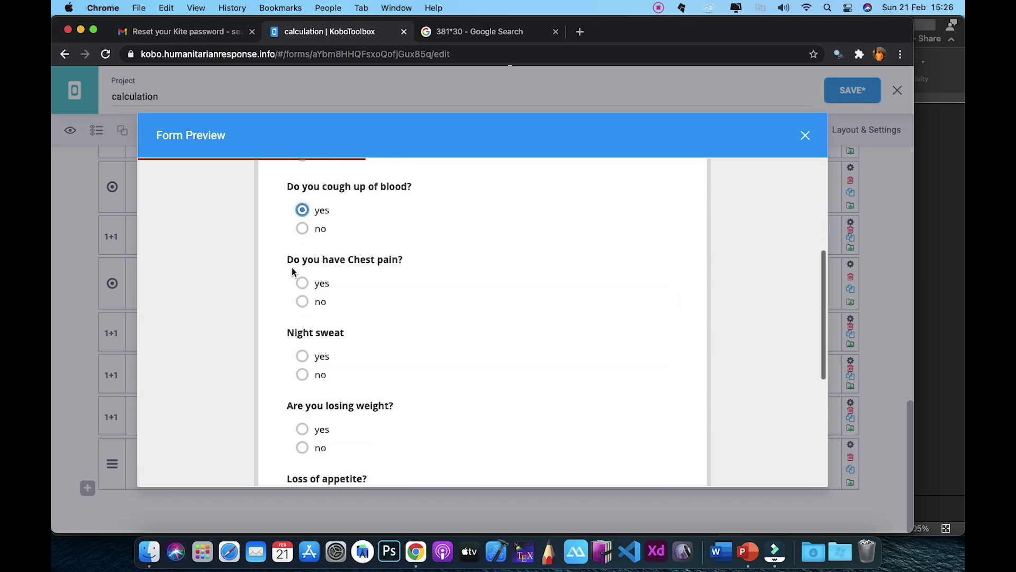
left_click(304, 284)
scroll(304, 283, "down", 3)
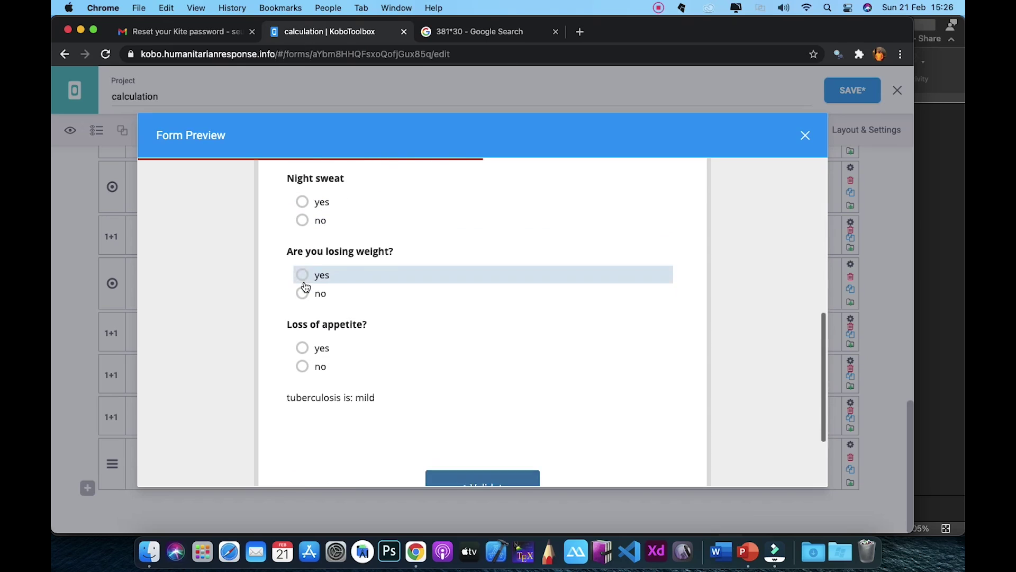
- Answer yes to the night sweat question and check the tuberculosis result at the preview's end
scroll(304, 284, "up", 4)
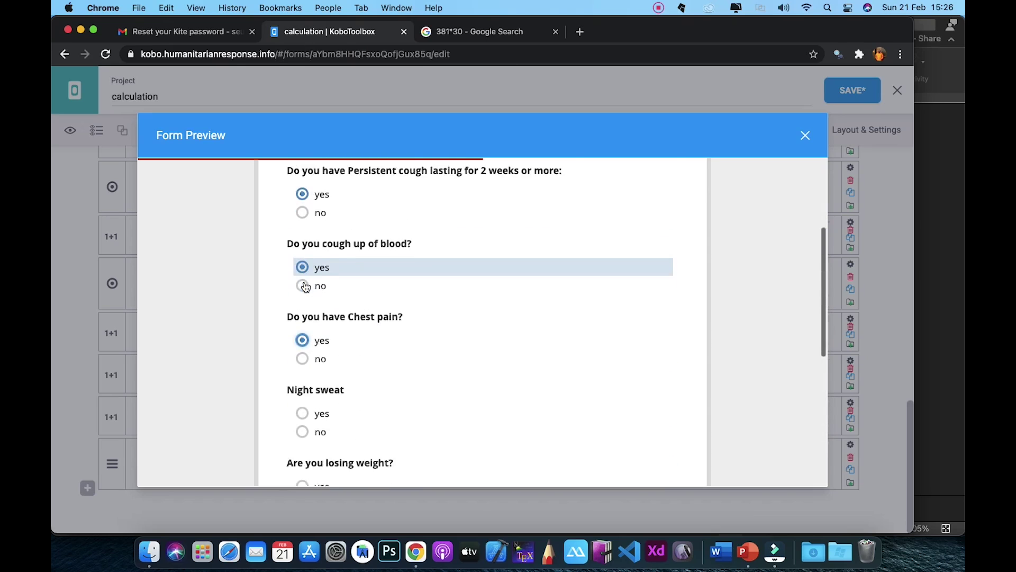
scroll(303, 370, "down", 1)
left_click(303, 382)
scroll(303, 383, "down", 5)
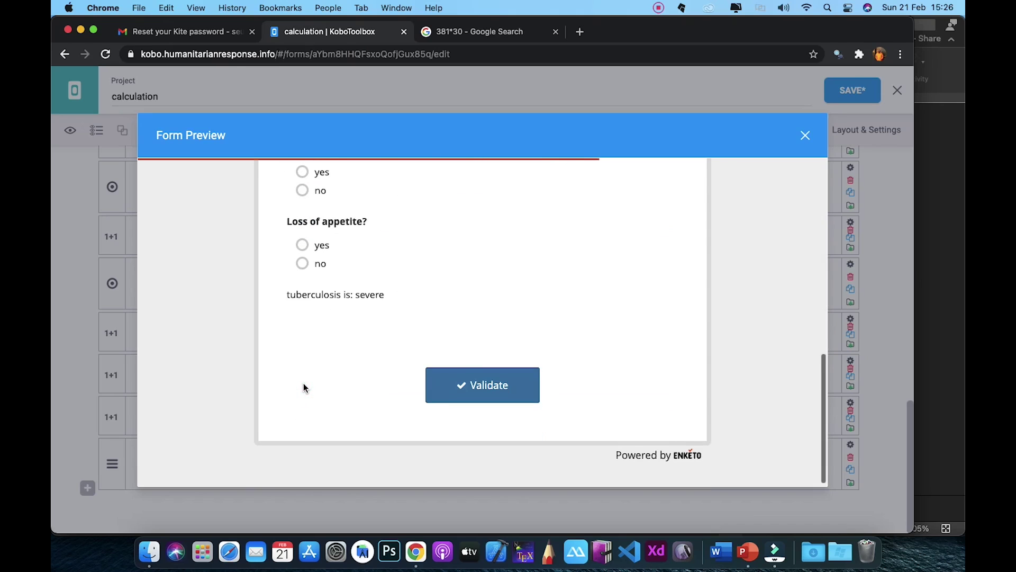
- Answer yes to the weight loss and loss of appetite questions, and close the form preview after checking the tuberculosis result
scroll(303, 383, "up", 2)
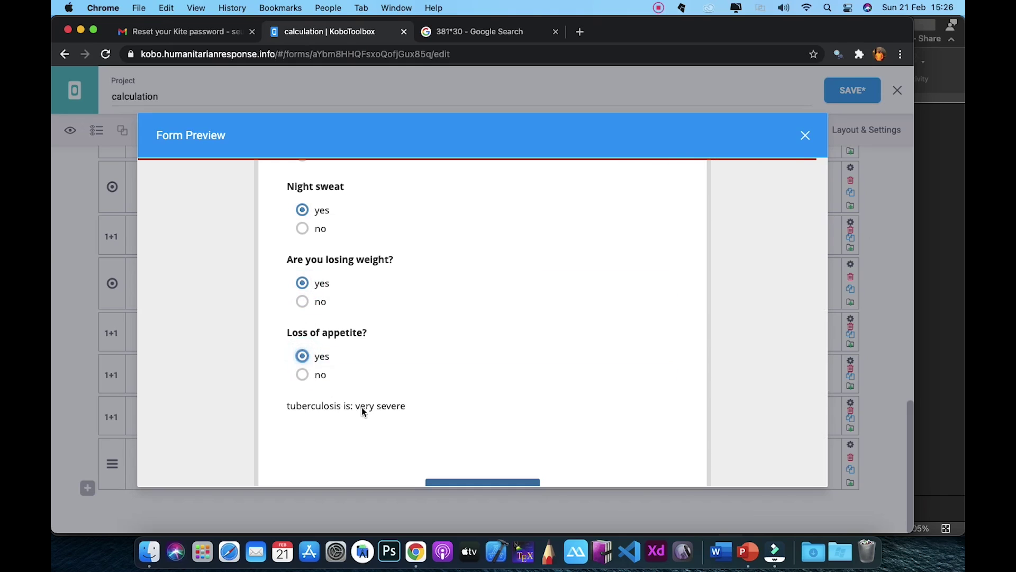
scroll(318, 357, "up", 6)
scroll(316, 361, "down", 8)
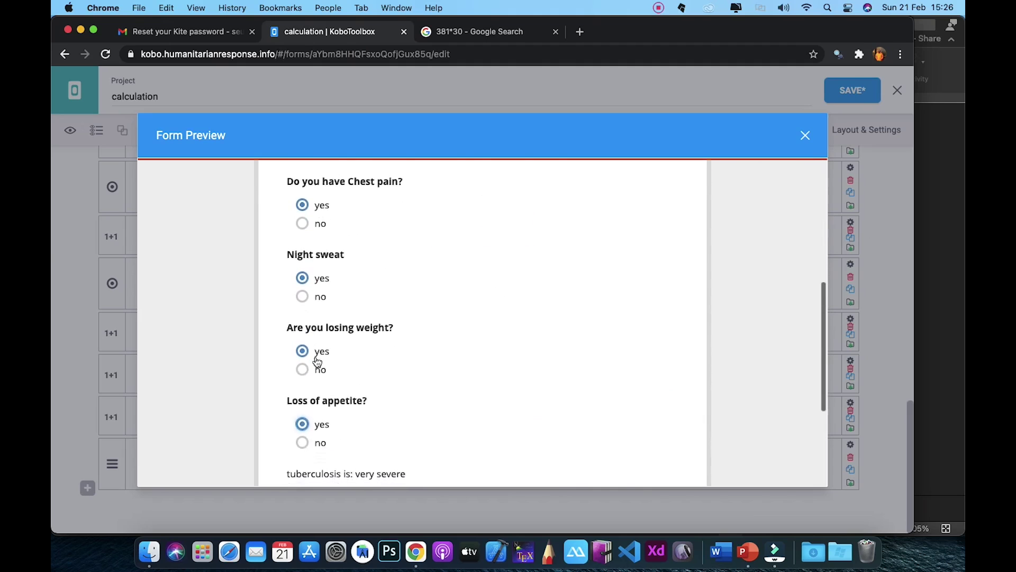
scroll(317, 361, "up", 4)
scroll(316, 361, "down", 4)
scroll(316, 361, "up", 8)
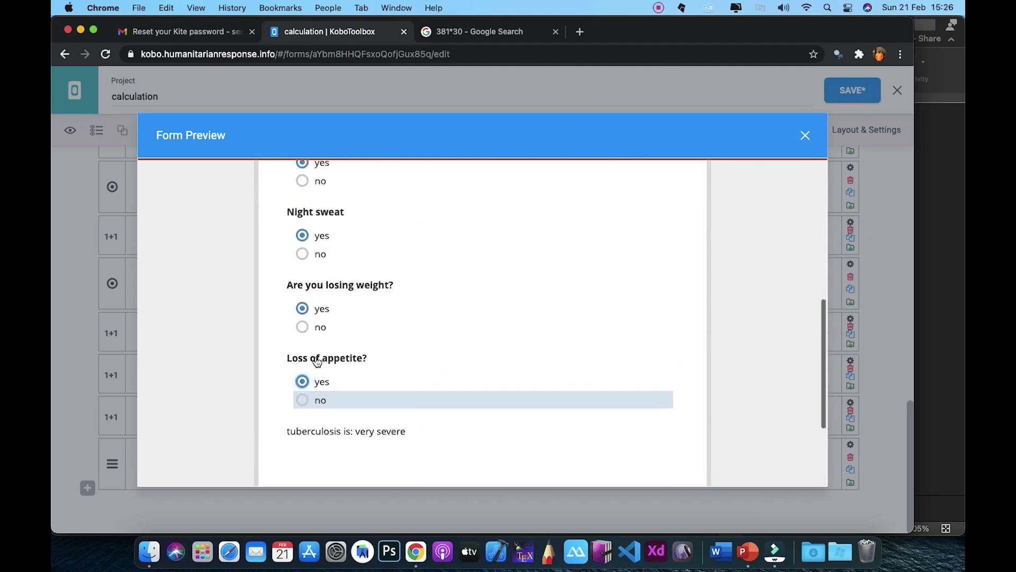
left_click(804, 136)
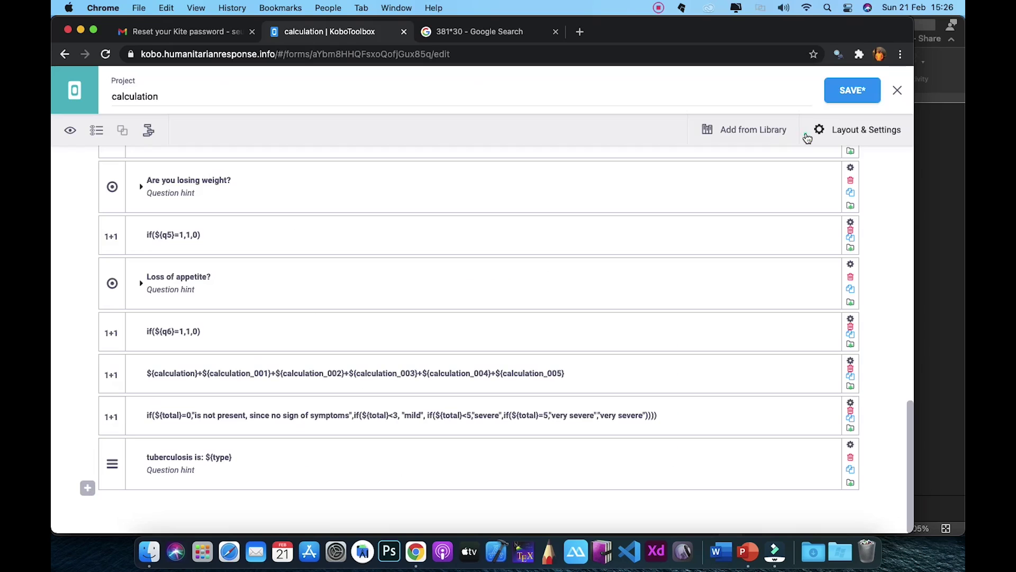
- Review the form's symptom questions and their calculation rows, from the chest pain question down to the tuberculosis result note
scroll(584, 322, "up", 8)
scroll(584, 322, "down", 8)
scroll(584, 322, "up", 7)
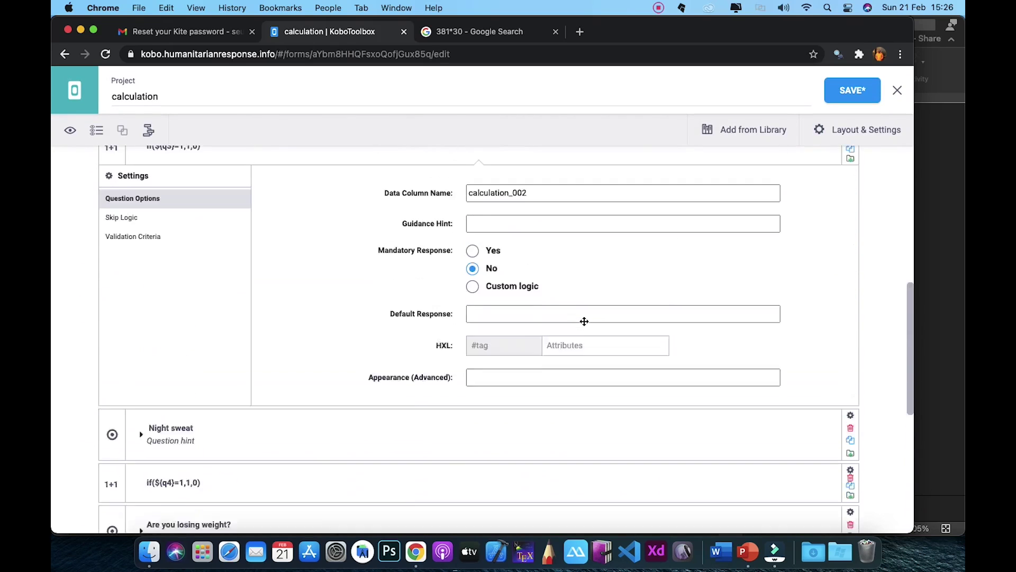
scroll(584, 321, "down", 7)
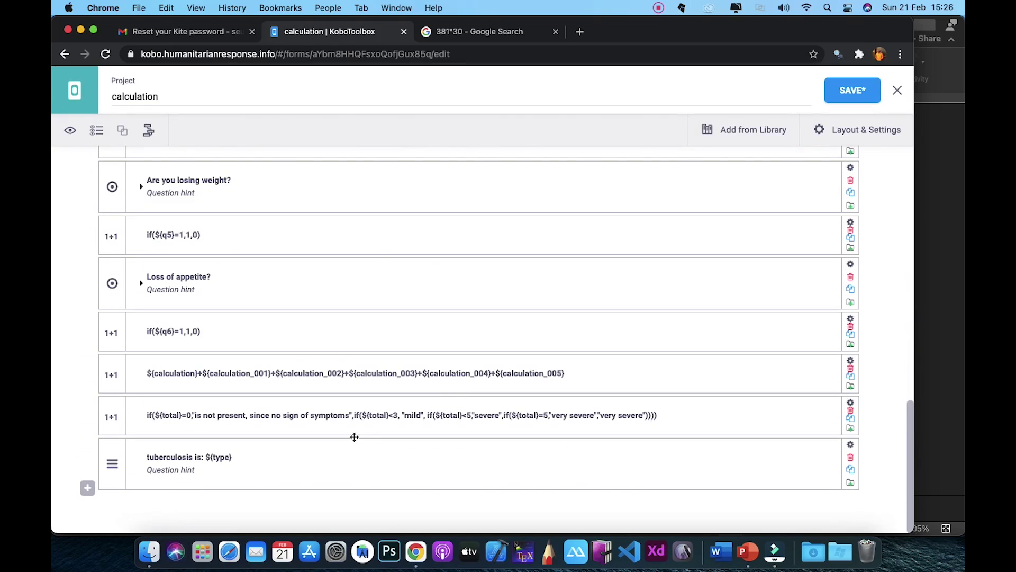
scroll(354, 437, "up", 7)
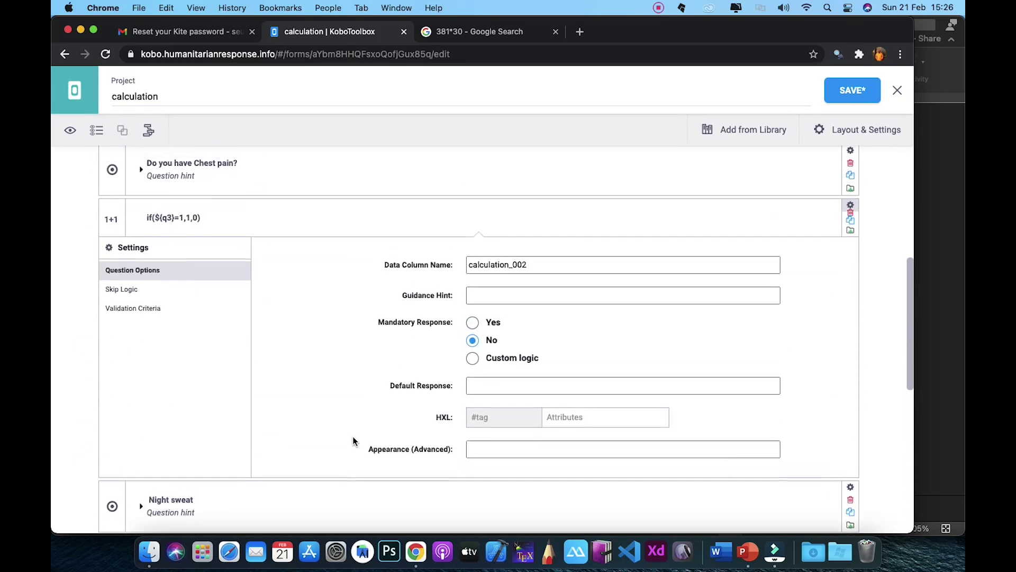
scroll(353, 442, "down", 7)
scroll(354, 437, "up", 4)
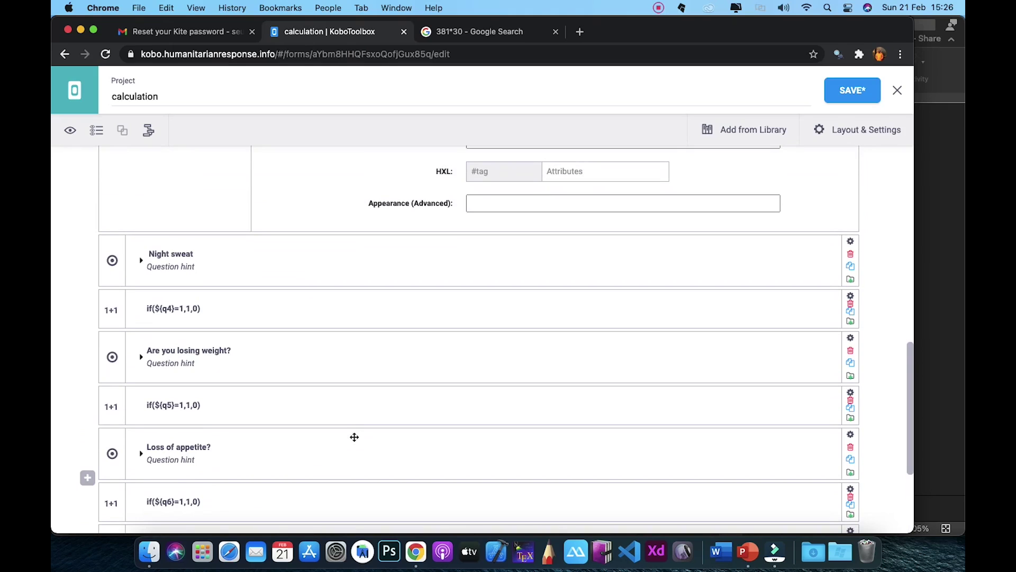
scroll(354, 436, "down", 1)
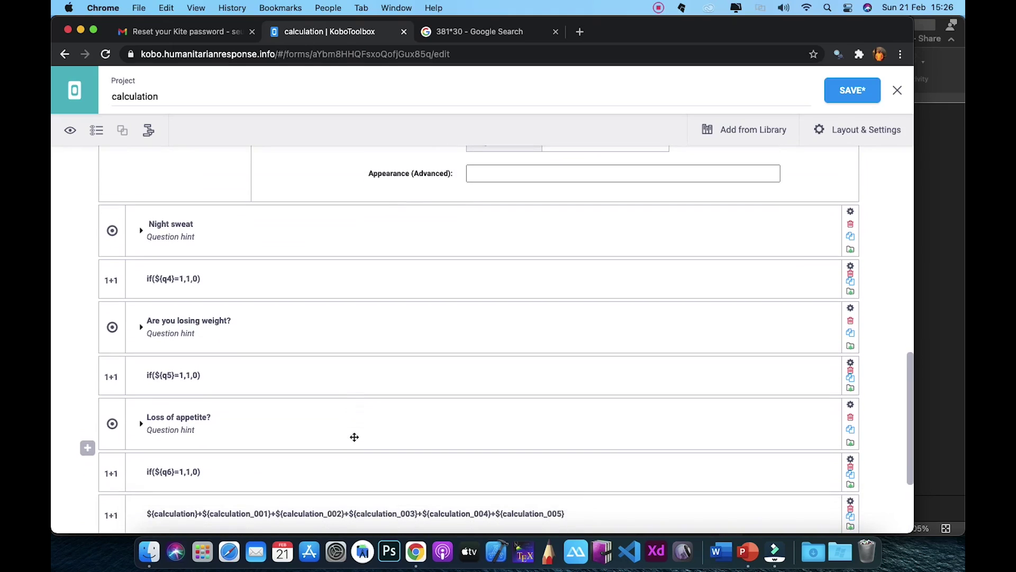
left_click(658, 8)
left_click(668, 26)
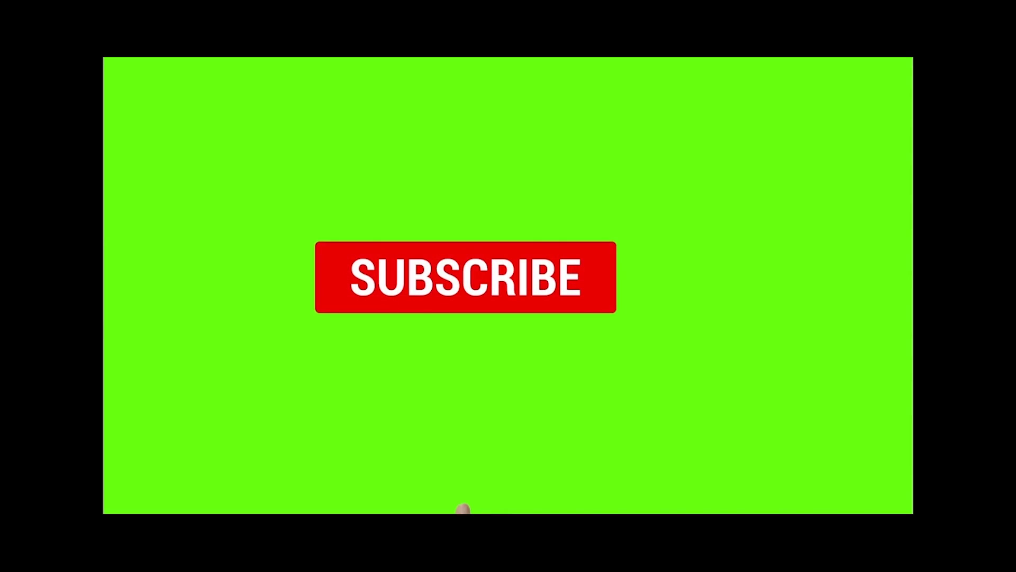